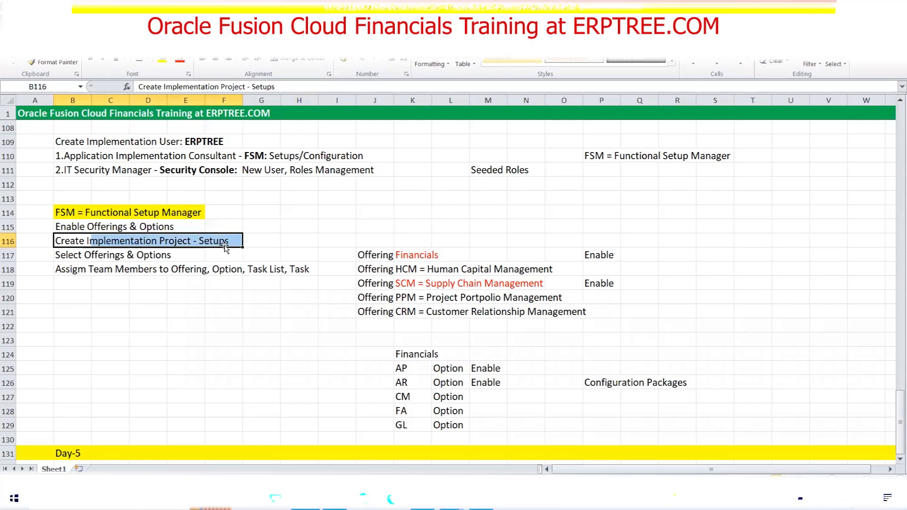
Highlight the Enable Offerings, Select Offerings and FSM setup step notes
left_click_drag(67, 227, 176, 230)
left_click_drag(62, 254, 164, 255)
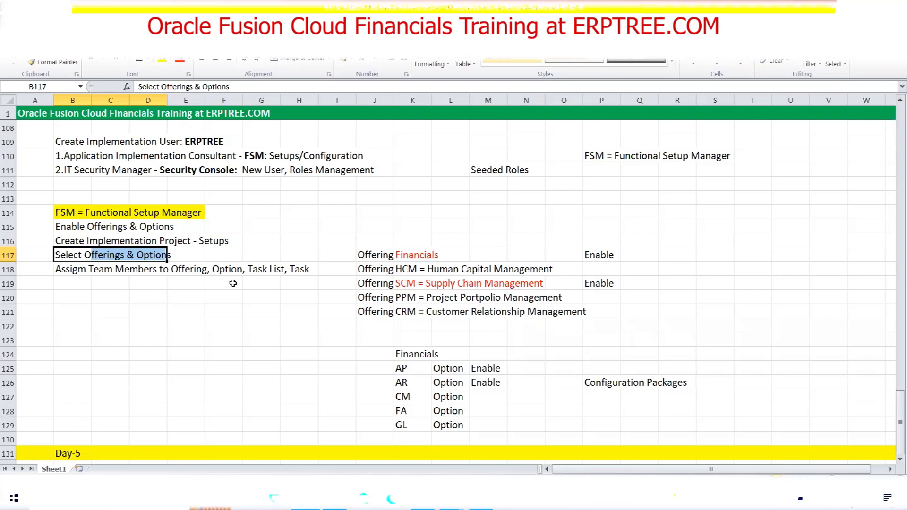
left_click_drag(67, 211, 292, 270)
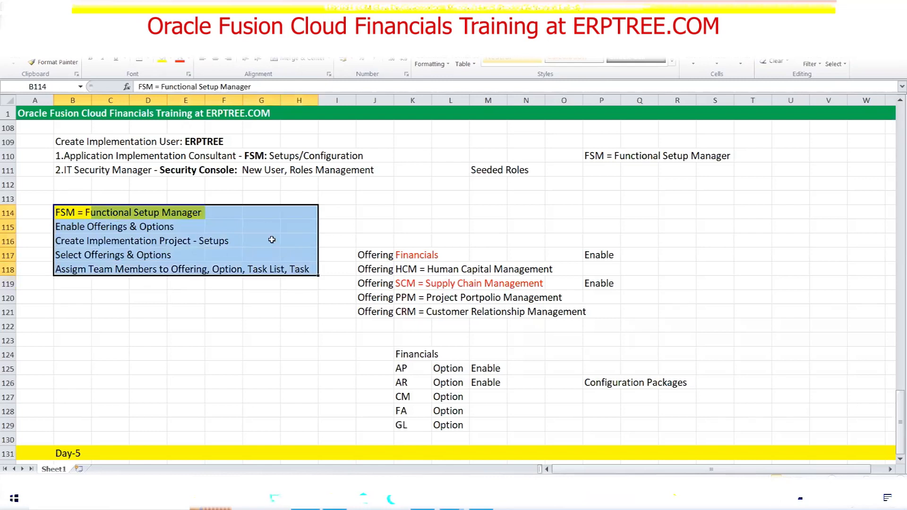
Scroll up and down through the notes sheet to review its contents
scroll(239, 286, "up", 10)
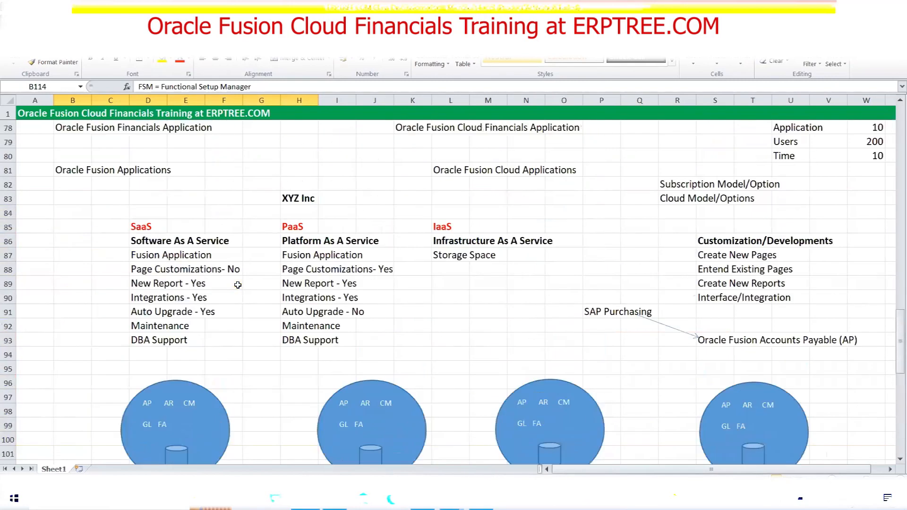
scroll(238, 281, "up", 6)
scroll(239, 276, "up", 7)
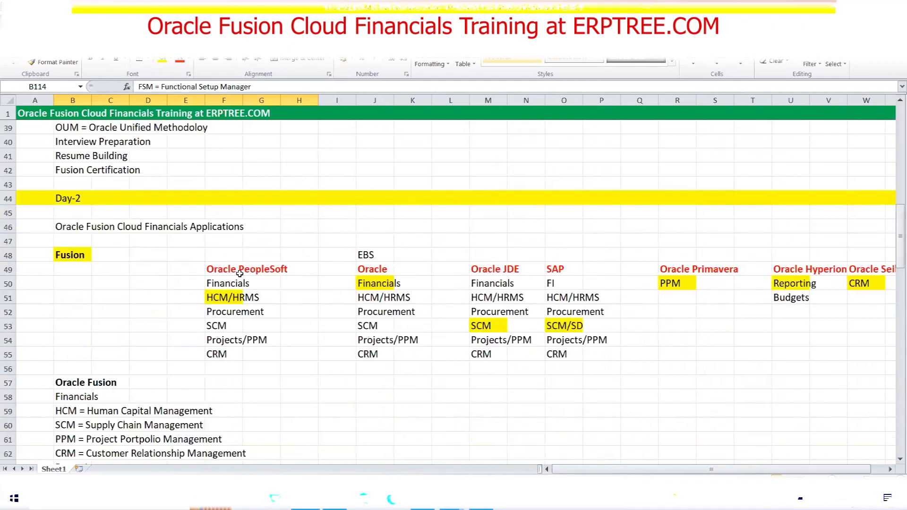
scroll(240, 273, "down", 19)
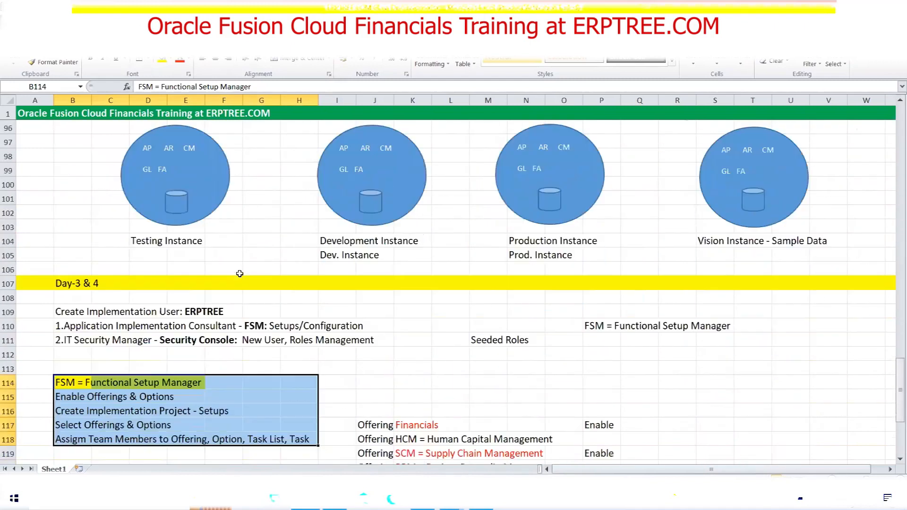
scroll(239, 273, "down", 3)
scroll(240, 273, "down", 4)
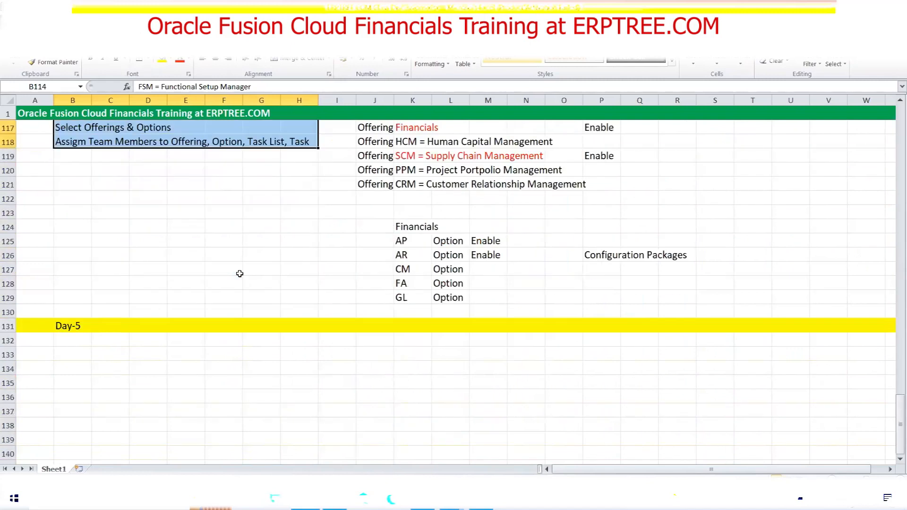
scroll(239, 273, "down", 4)
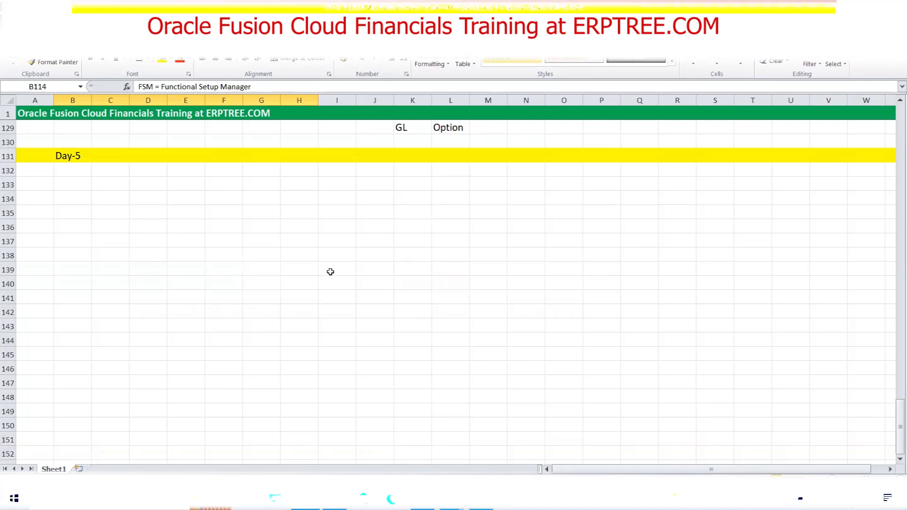
left_click(900, 458)
left_click(899, 458)
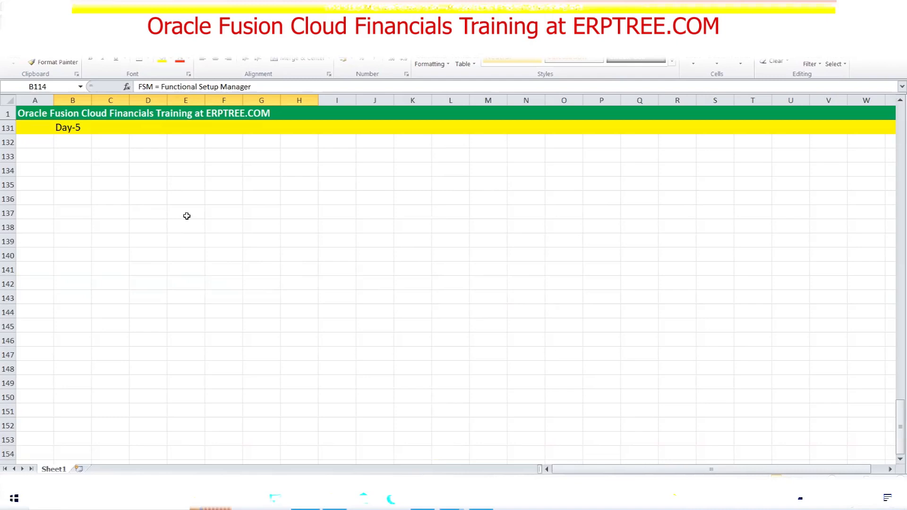
Bring the Day-5 section to the top and select cell B133 for new notes
scroll(186, 216, "up", 6)
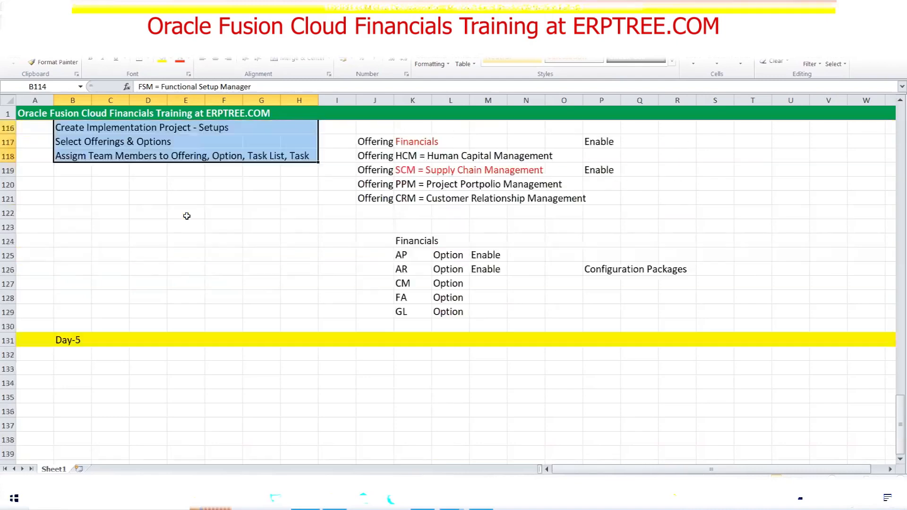
left_click_drag(57, 169, 240, 171)
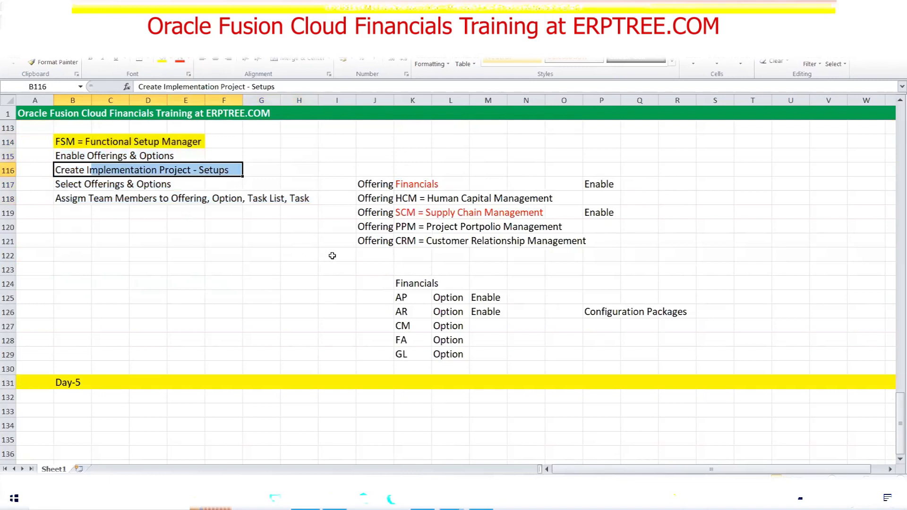
left_click(76, 214)
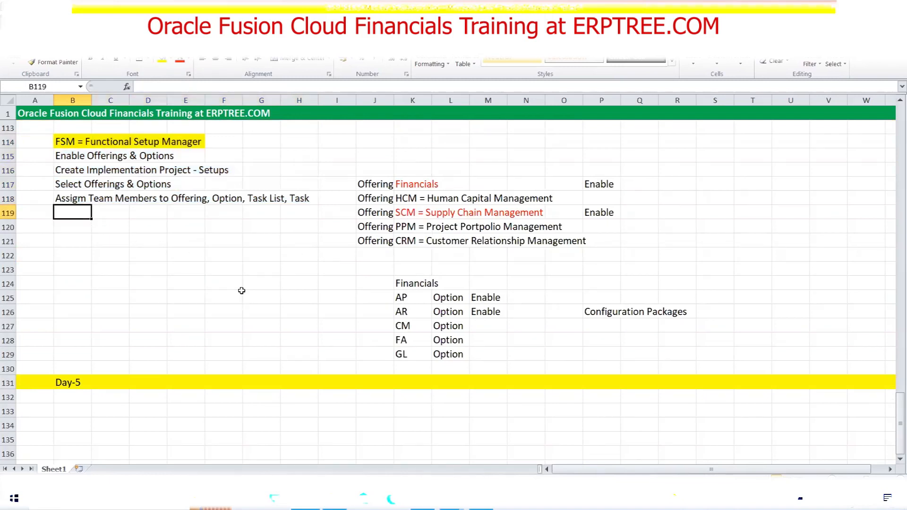
scroll(233, 260, "down", 6)
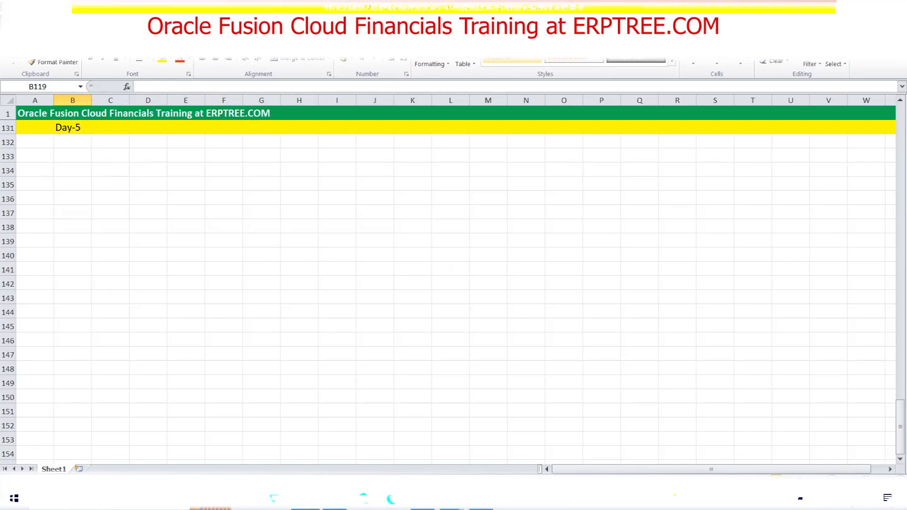
key("alt+Tab")
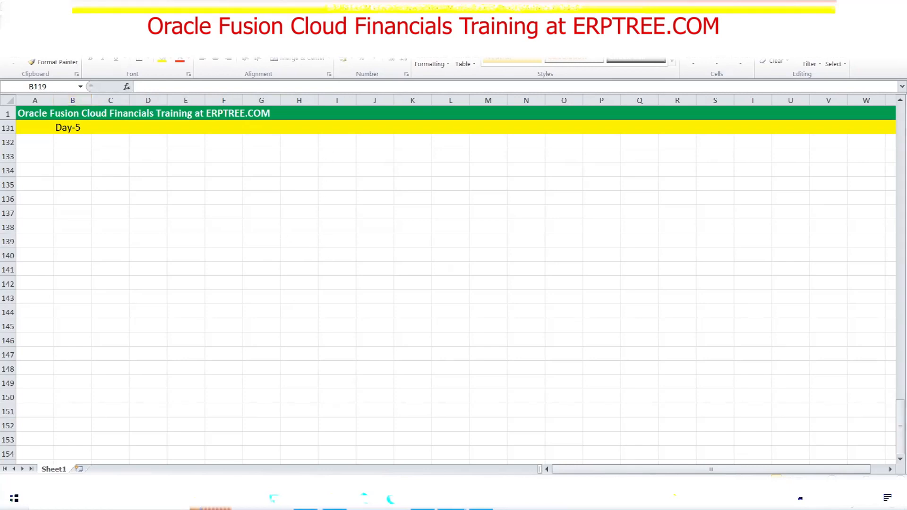
left_click(72, 158)
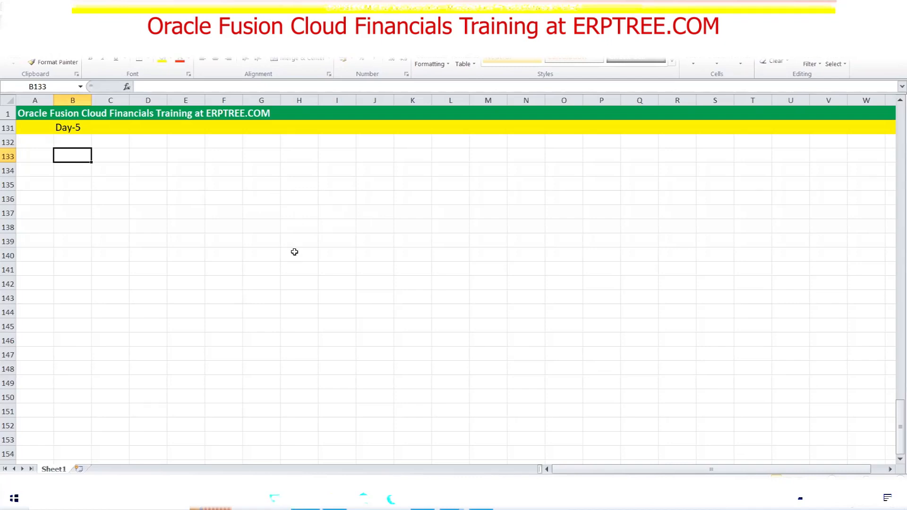
Enter Date in B133, Description in D133 and Amount in G133 as column headings
type("Date")
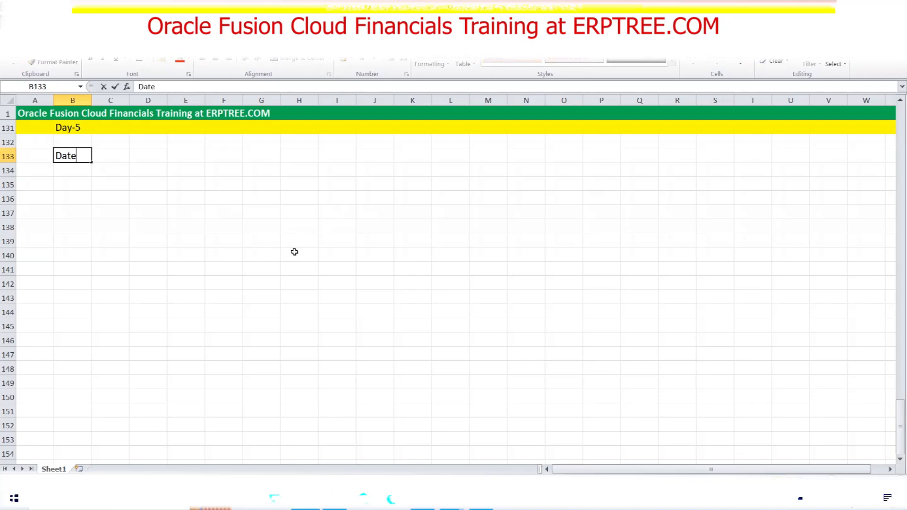
key("Tab")
key("Tab")
type("Description")
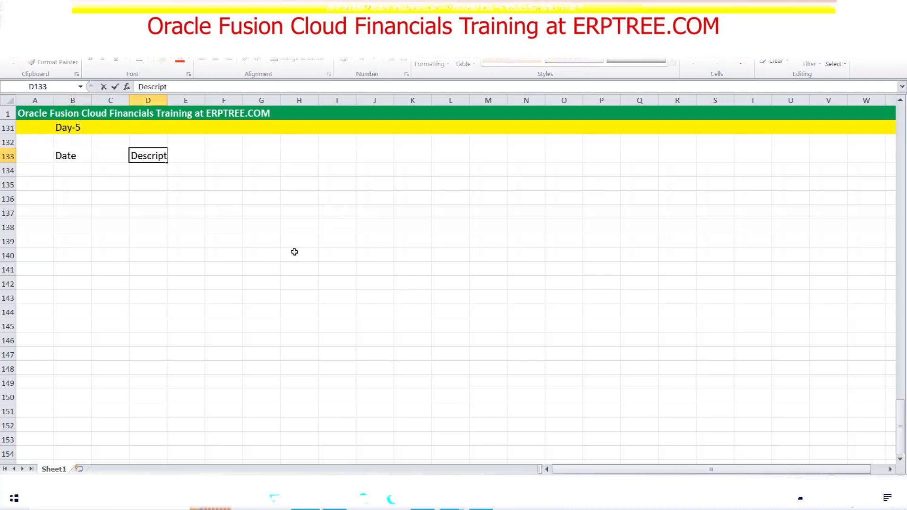
key("Tab")
key("Tab")
key("Tab")
type("Amount")
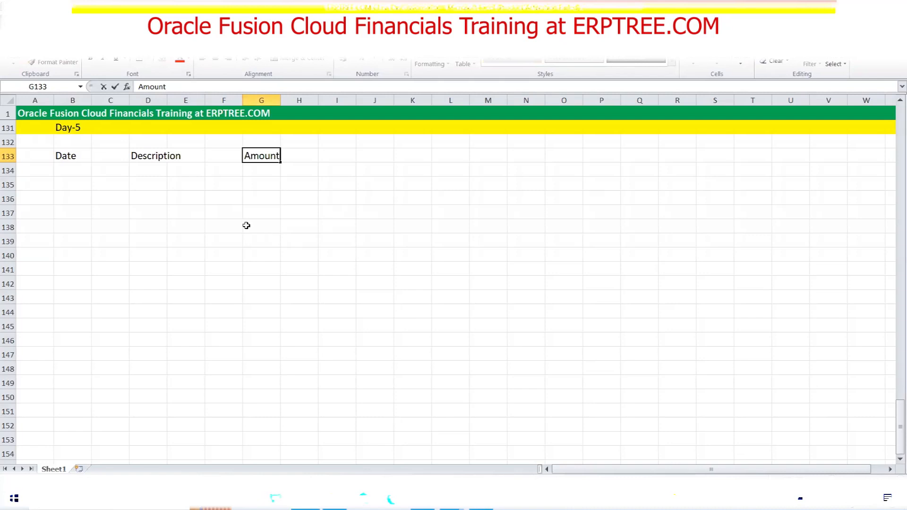
left_click_drag(66, 156, 259, 155)
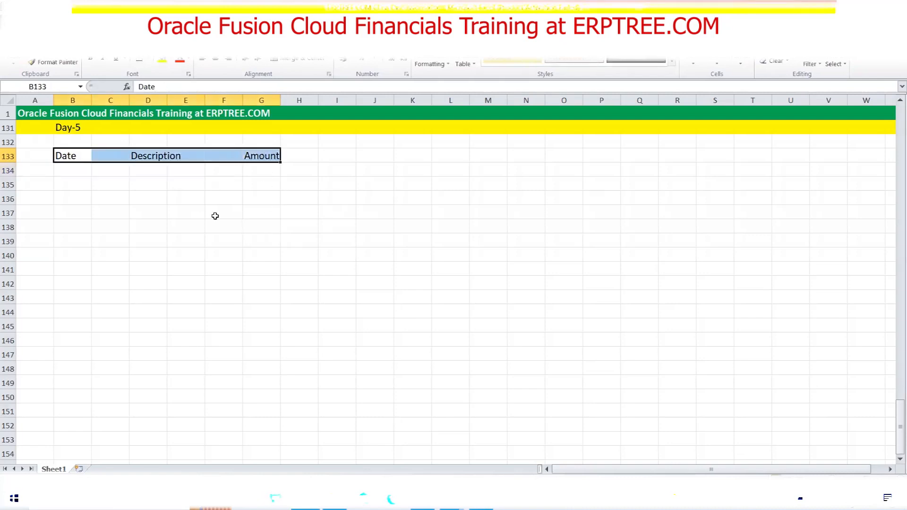
left_click(78, 154)
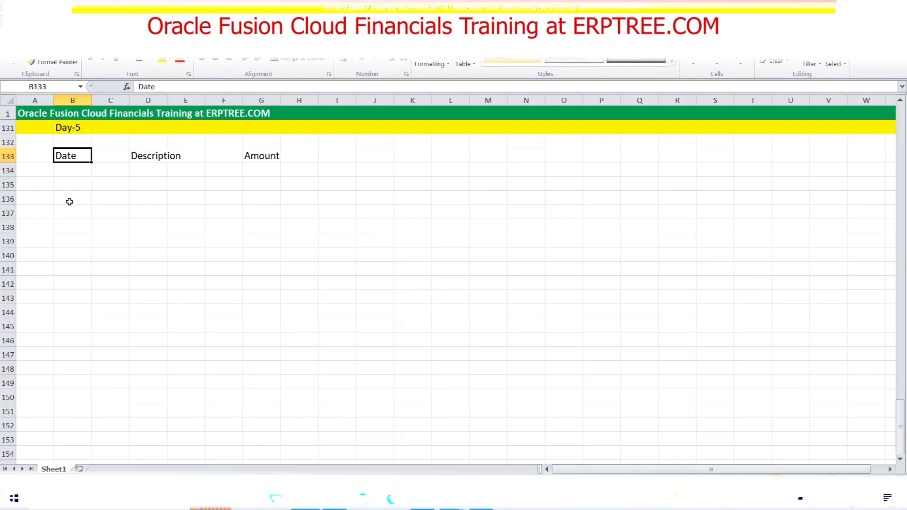
Enter a bold 'Accounting Calendar' in B136 and 'Country Financial Year' in B137
left_click(69, 197)
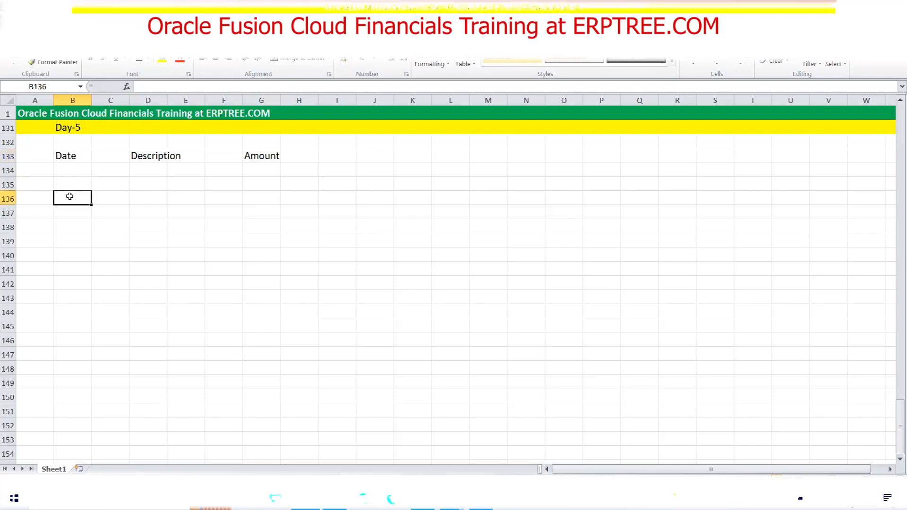
type("Accounting Calendar")
left_click(69, 197)
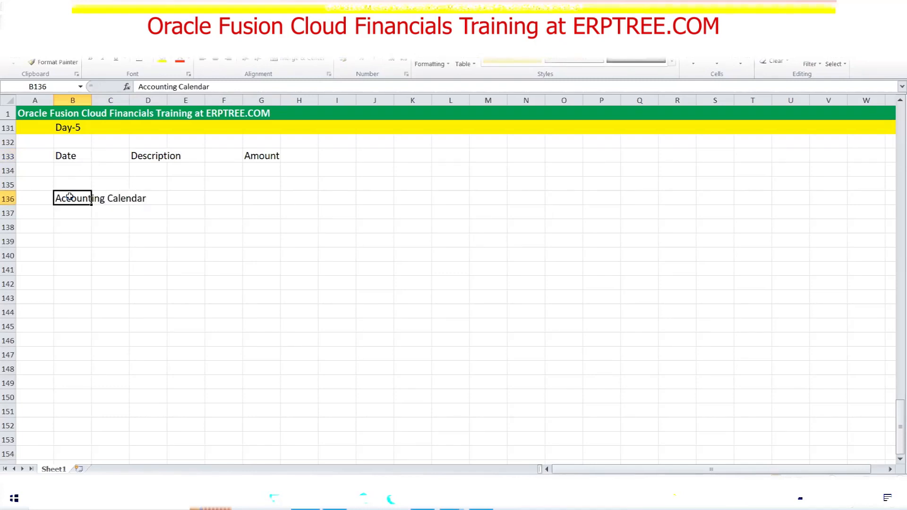
key("ctrl+b")
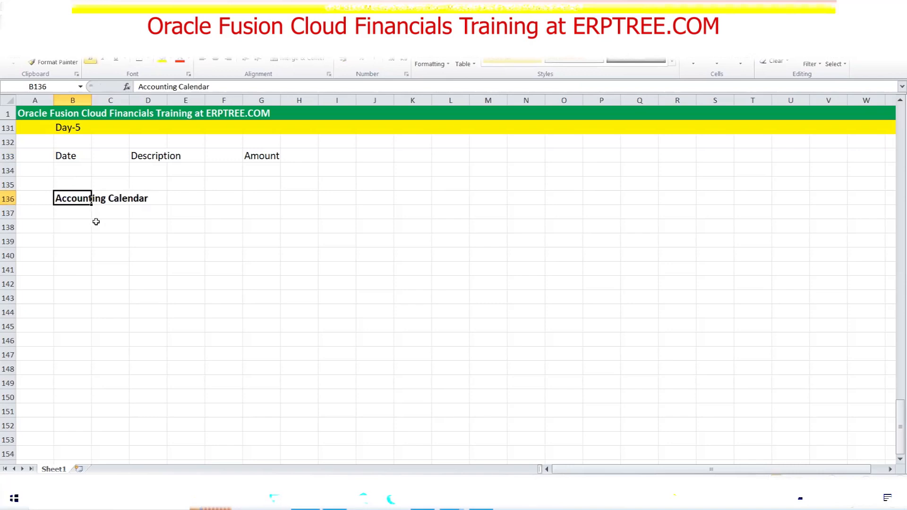
left_click(84, 210)
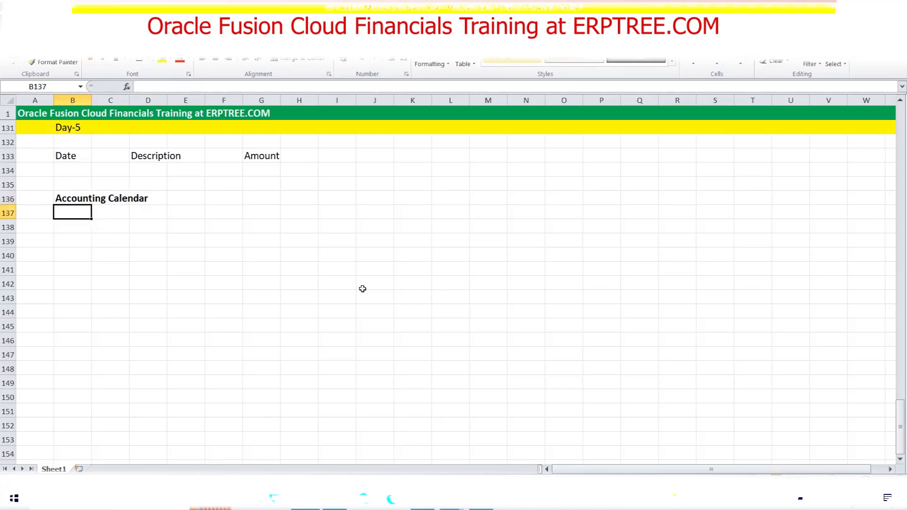
type("C")
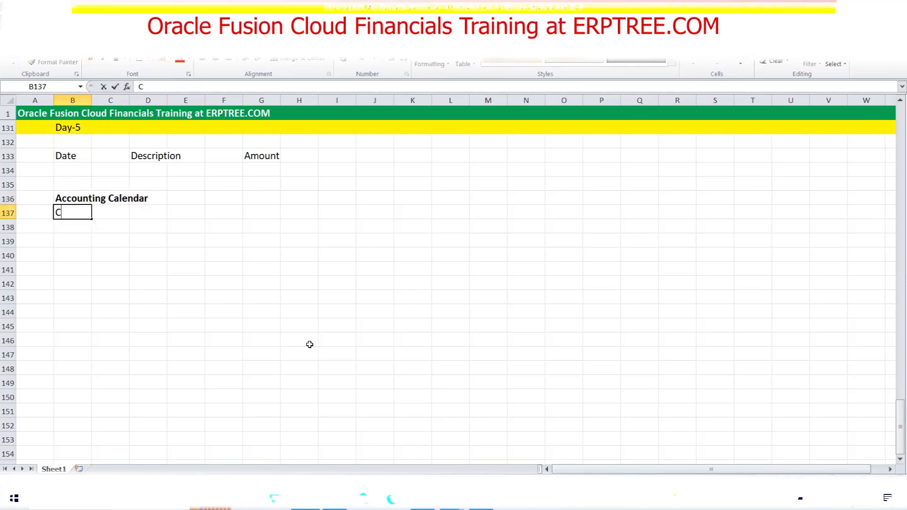
type("ountry Financial Year")
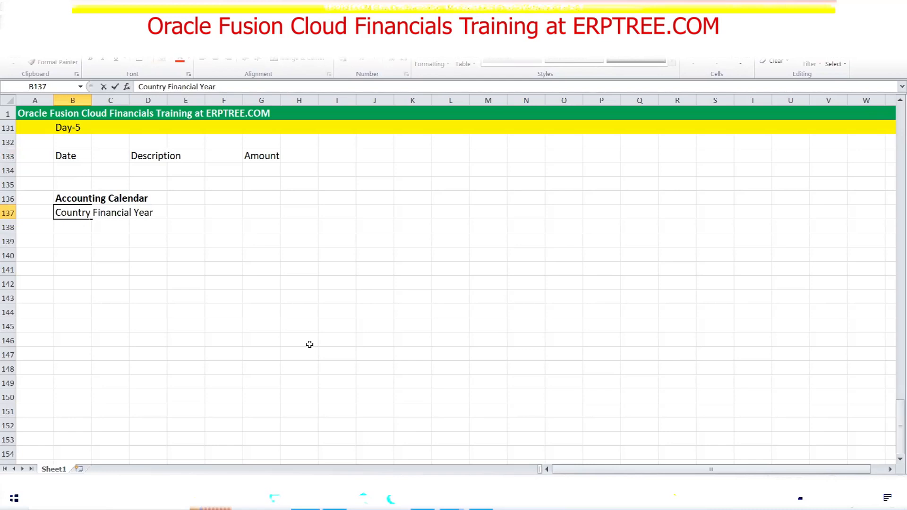
key("ctrl+Return")
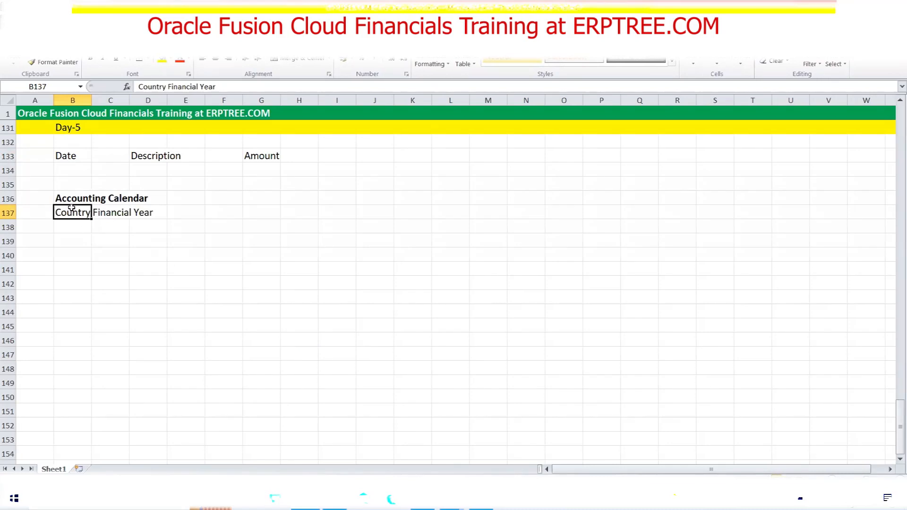
left_click_drag(58, 198, 138, 199)
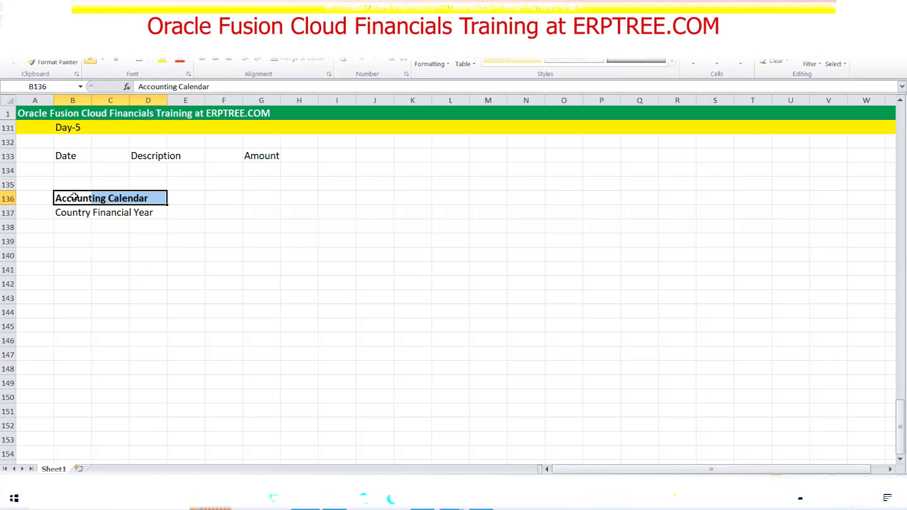
Relabel B137 as '1.Country Financial Year' and add '2.Period Type' with value Monthly in D138
left_click(72, 214)
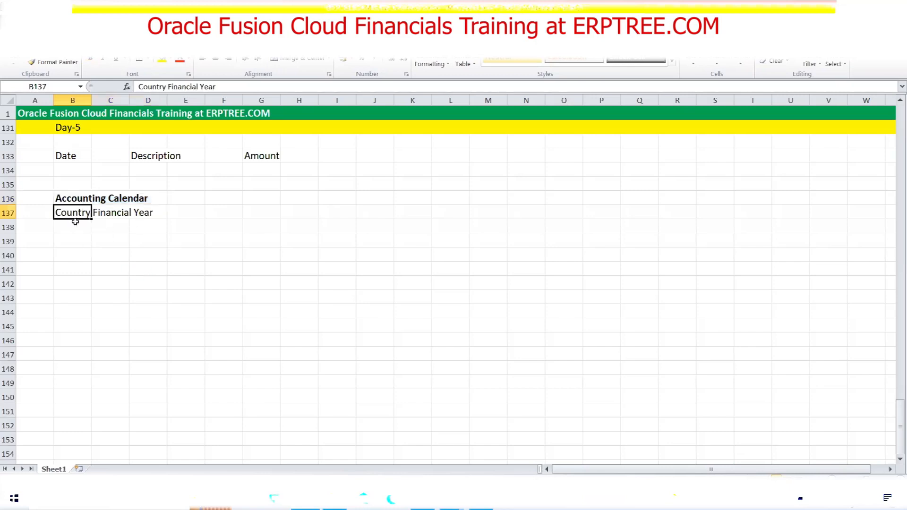
double_click(56, 212)
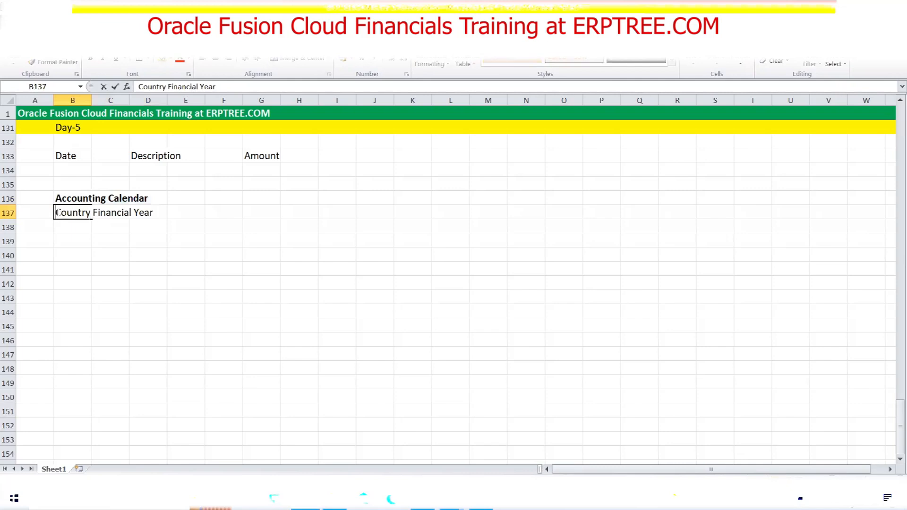
type("1.")
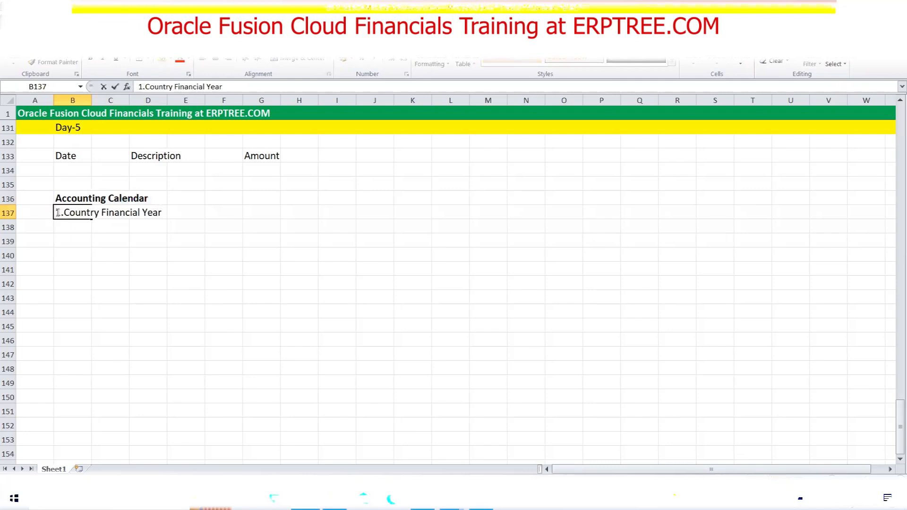
key("Return")
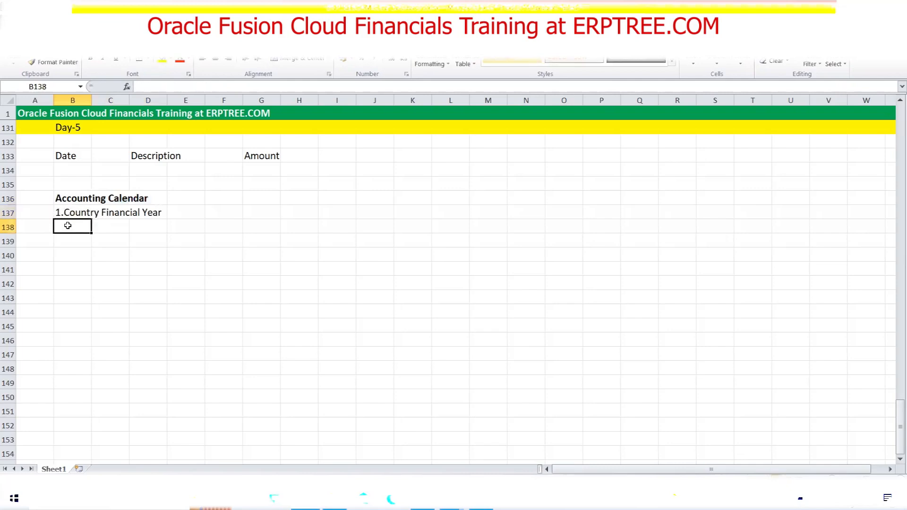
type("2.")
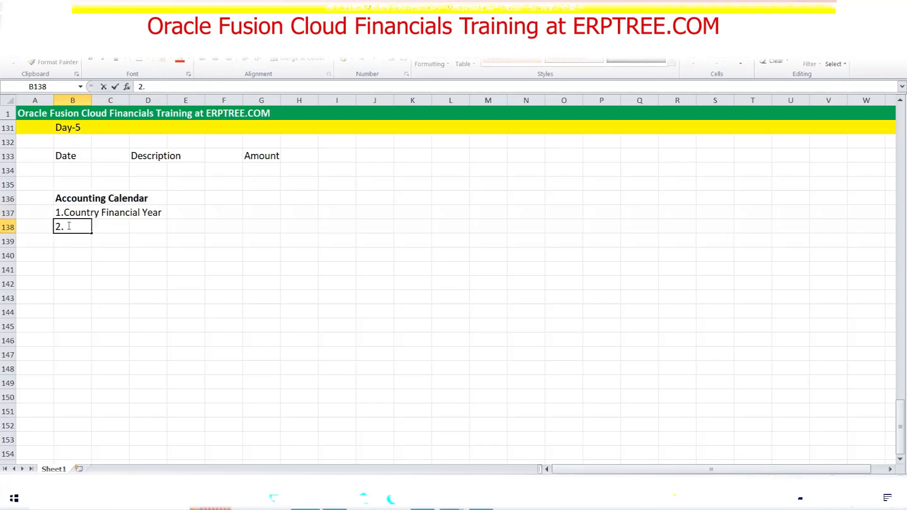
type("Period Type")
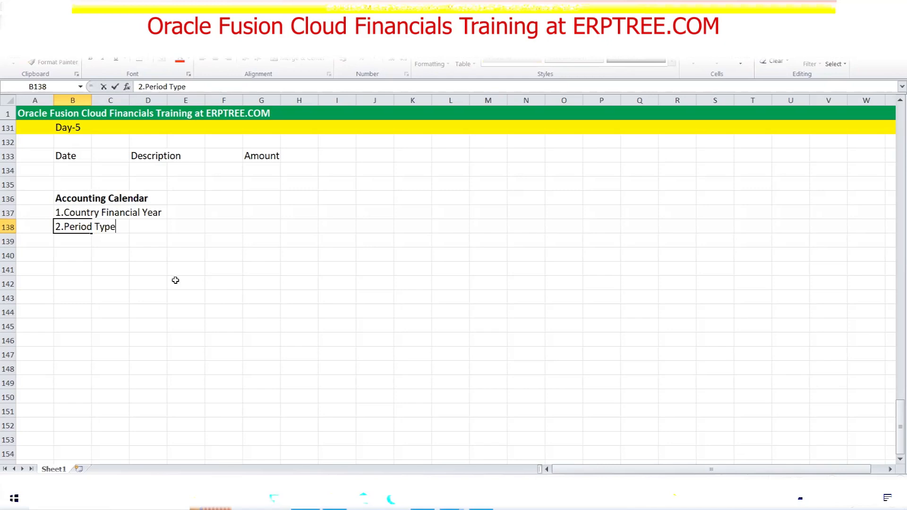
left_click(179, 258)
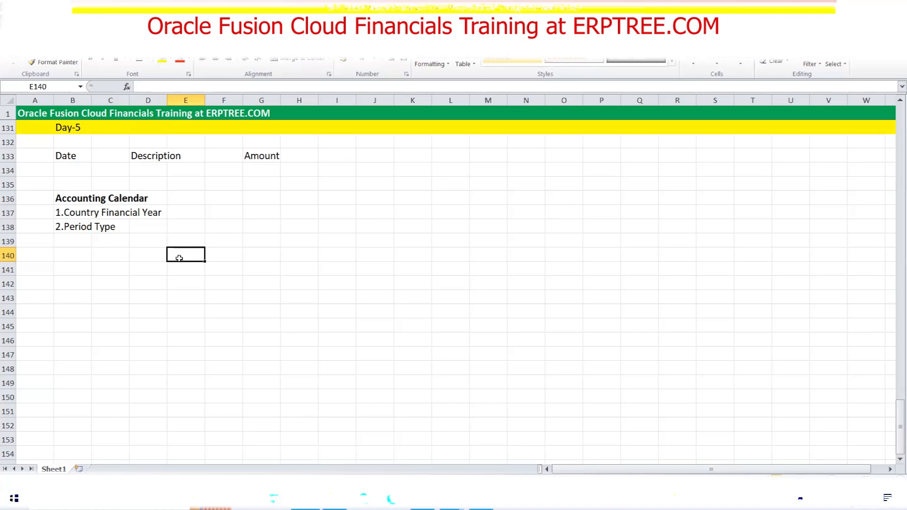
left_click(155, 226)
type("Monthly")
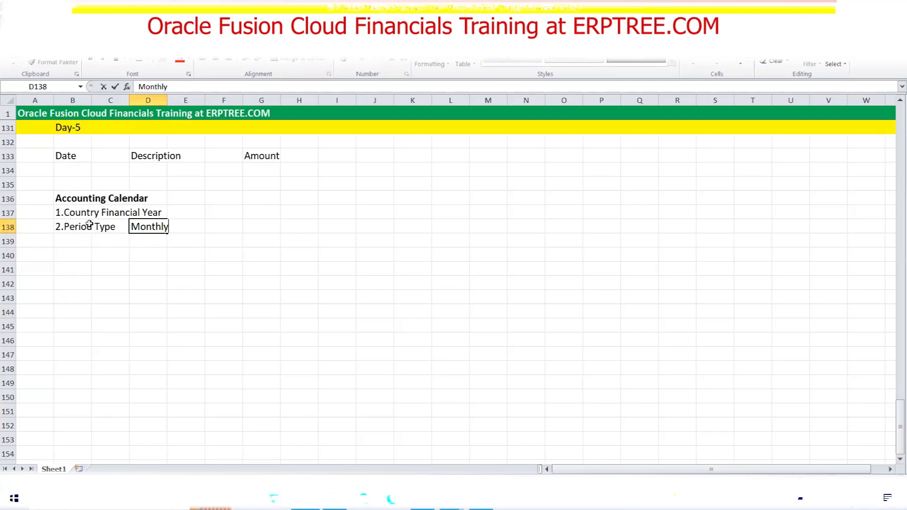
left_click_drag(71, 212, 156, 213)
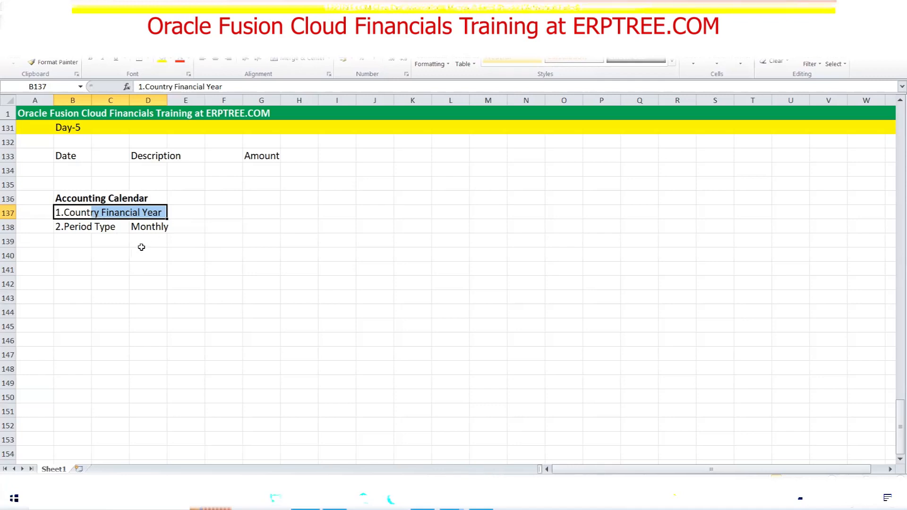
Enter 12 in E138, and add '3.Additonal Periods' in B139 with value 1 in E139
left_click(190, 231)
type("12")
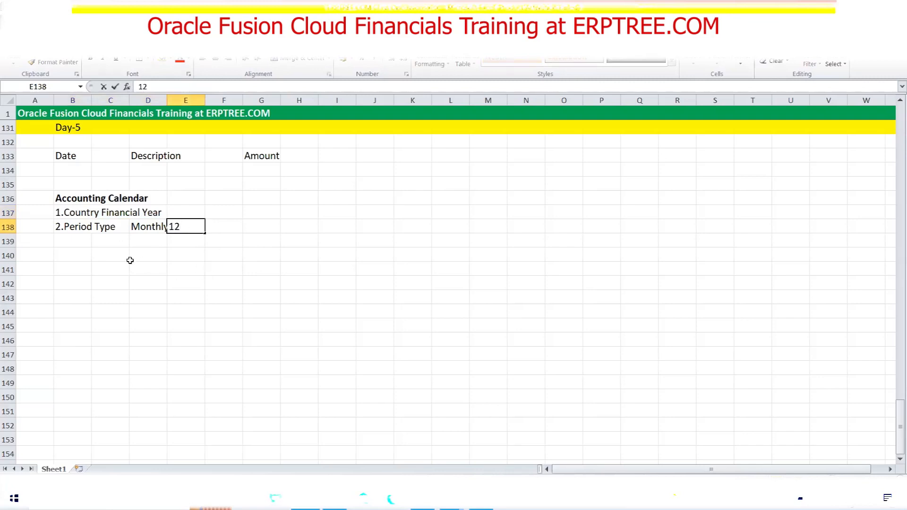
left_click(67, 235)
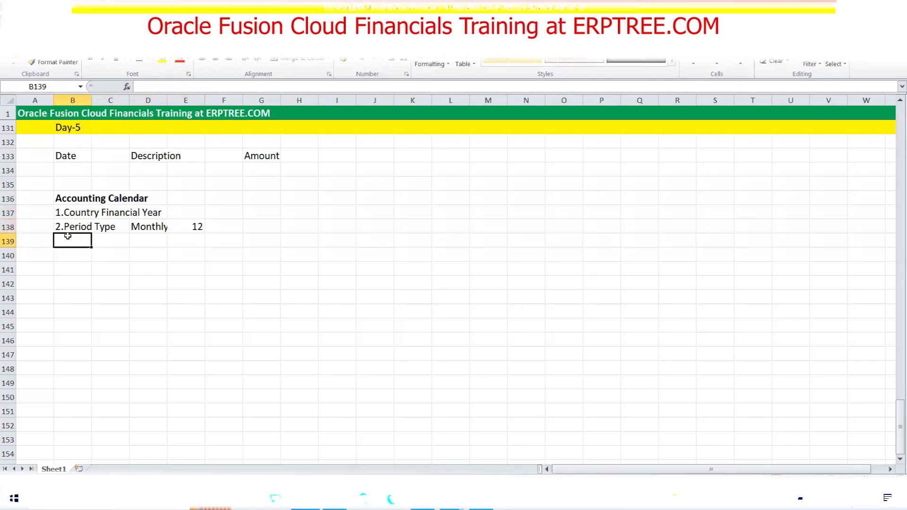
type("3.Additonal Periods")
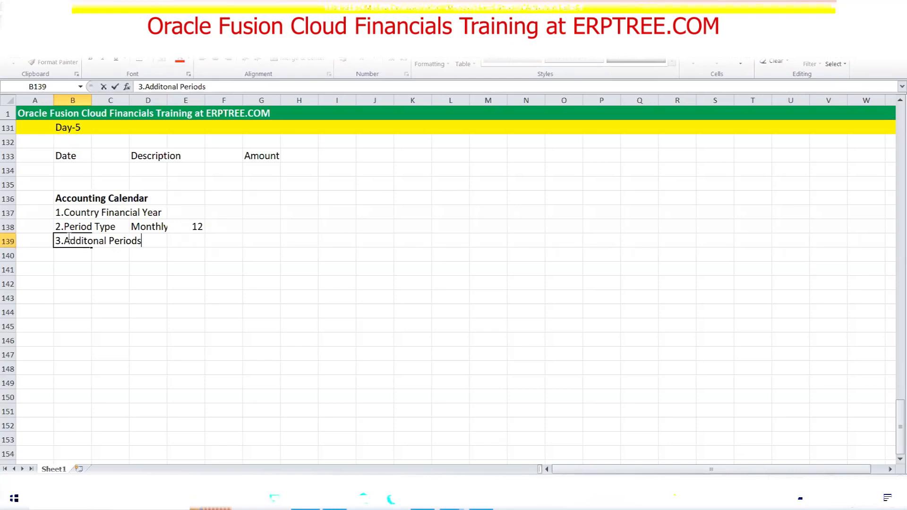
left_click(192, 243)
type("1")
left_click(222, 266)
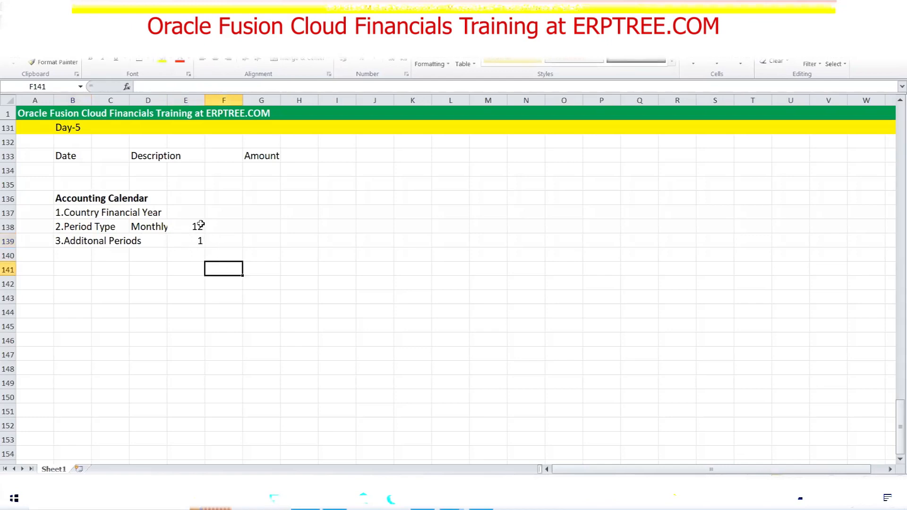
Check the Monthly, 12 and 1 values and the third item's label
left_click_drag(201, 225, 199, 239)
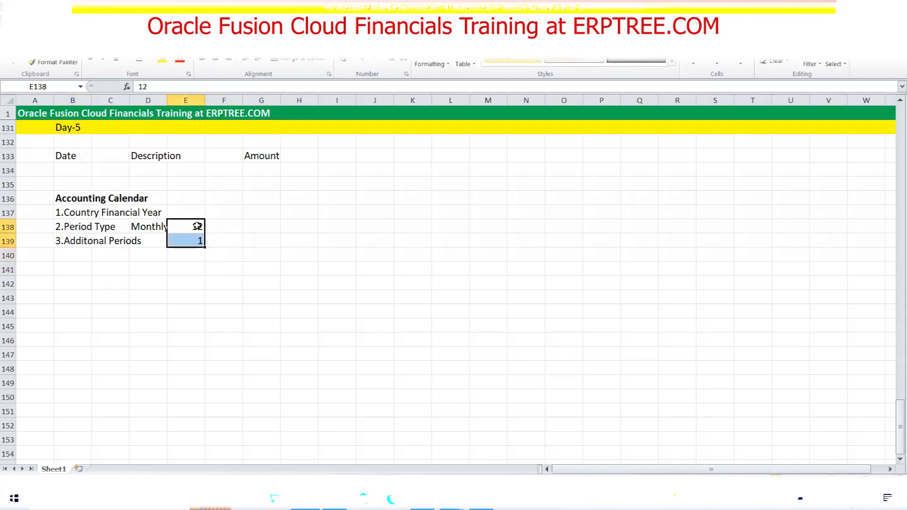
left_click(198, 226)
left_click(158, 229)
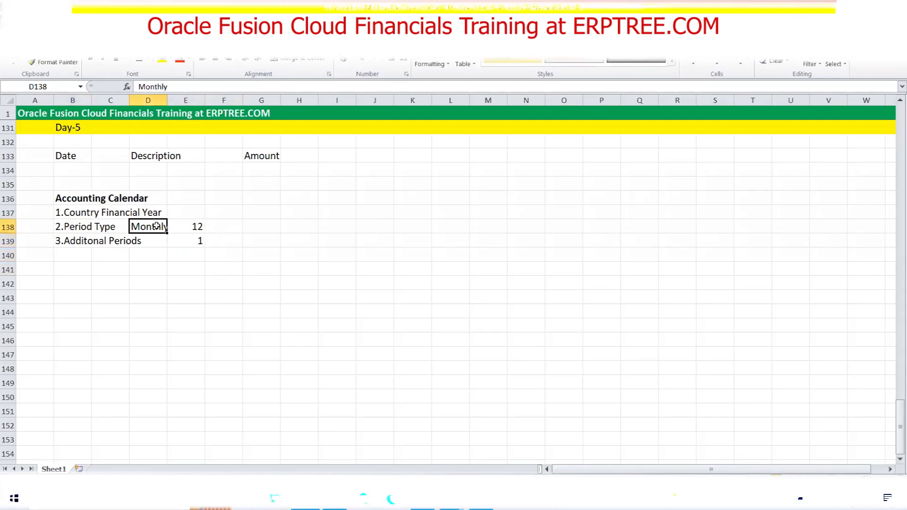
left_click(200, 241)
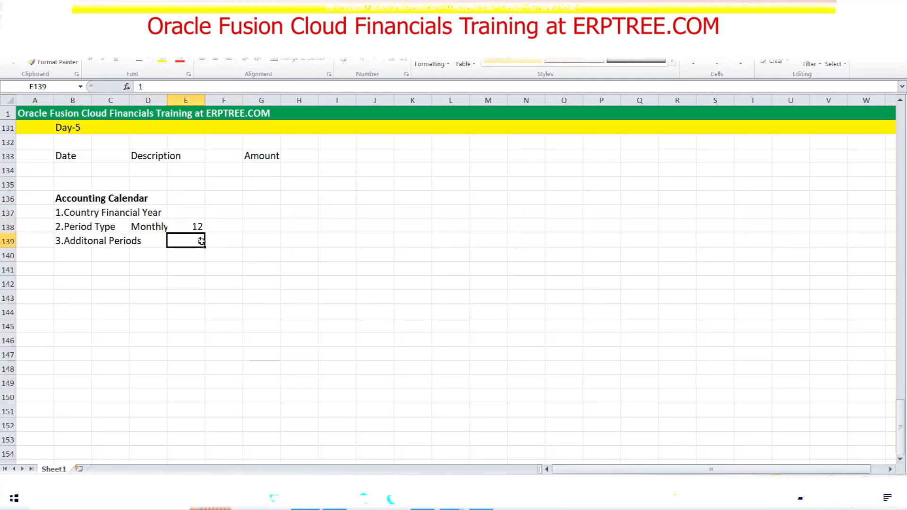
left_click(64, 239)
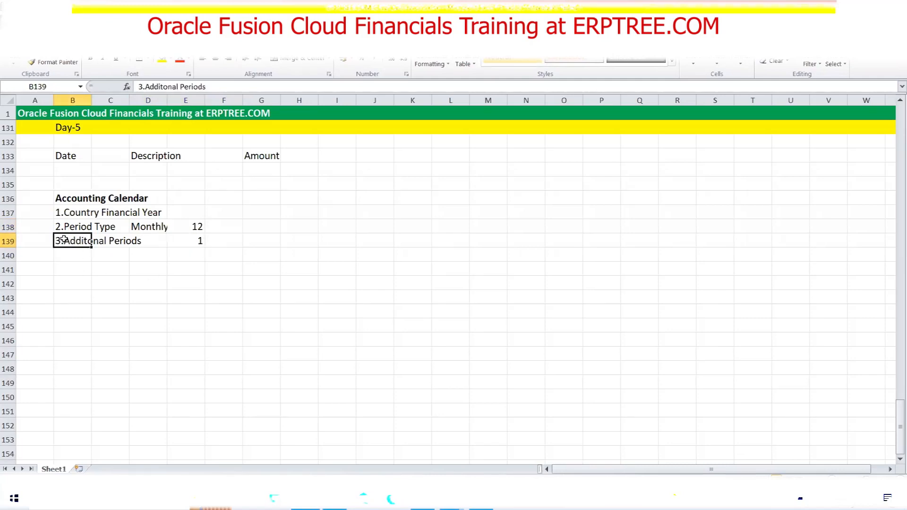
Correct B139 to '3.Adjustment Periods', leaving its value of 1 unchanged
double_click(63, 239)
left_click_drag(63, 239, 142, 241)
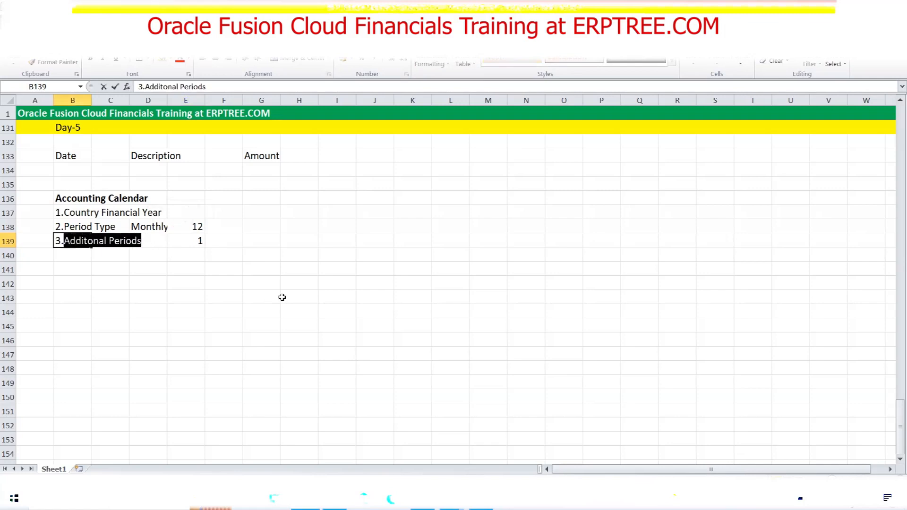
type("Adjustmen")
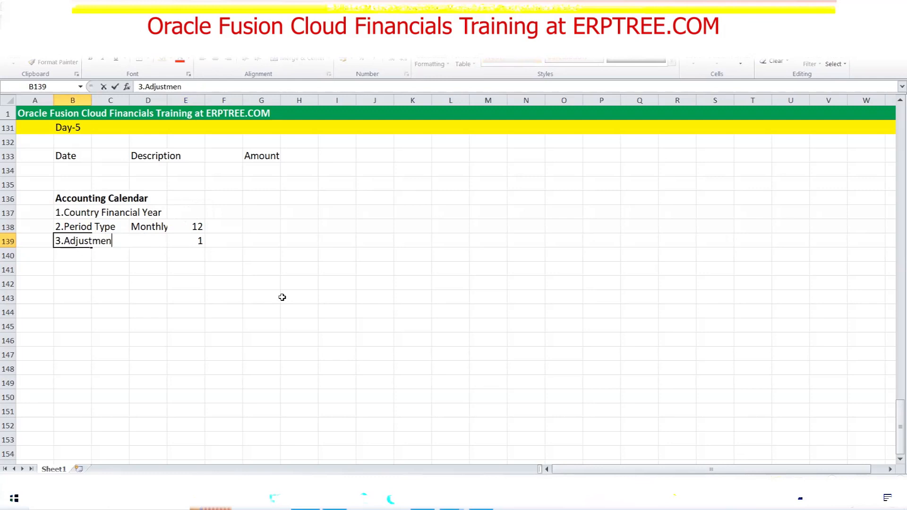
type("t Periods")
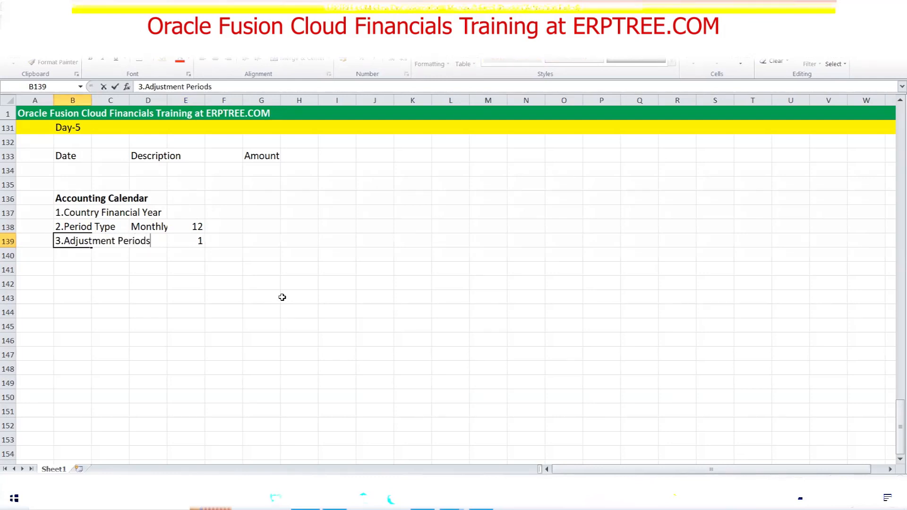
key("Tab")
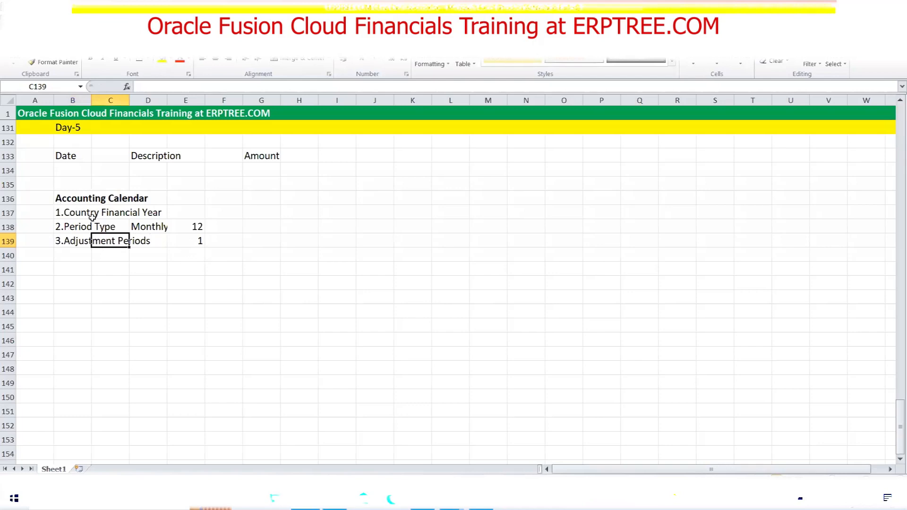
left_click(195, 243)
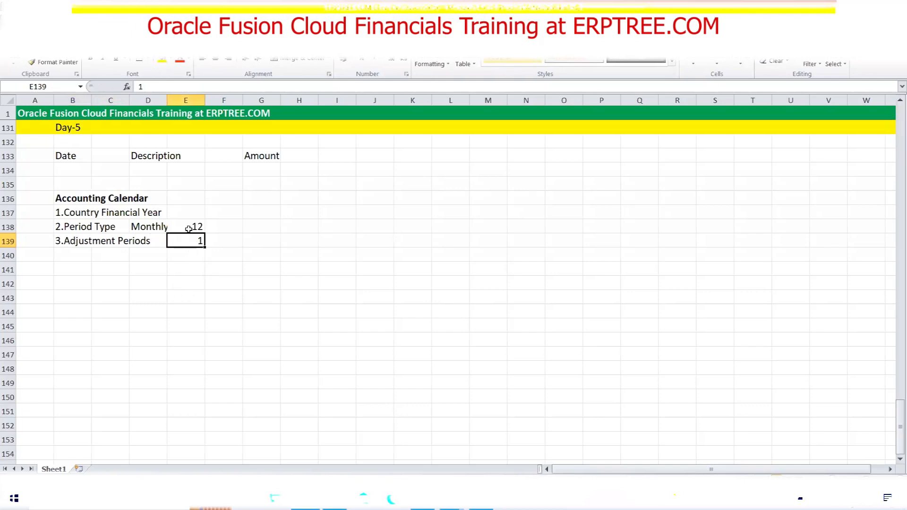
left_click_drag(56, 198, 190, 236)
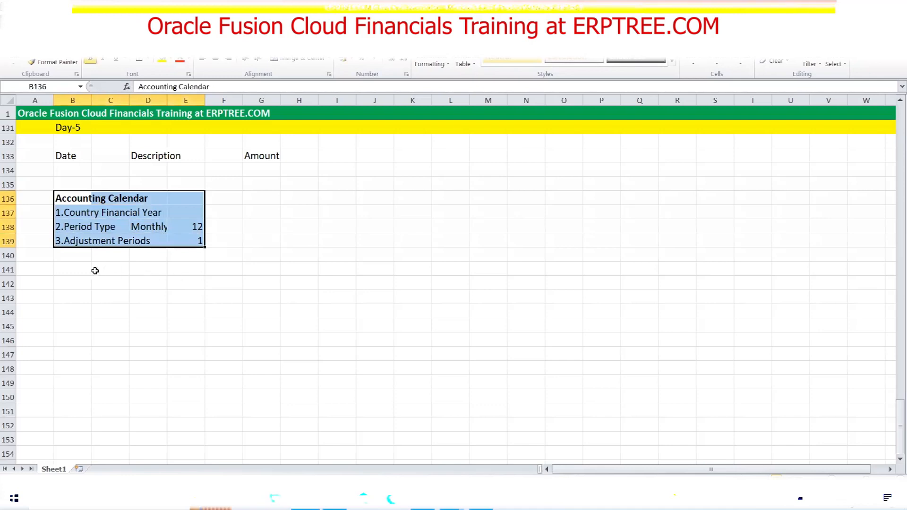
left_click(76, 255)
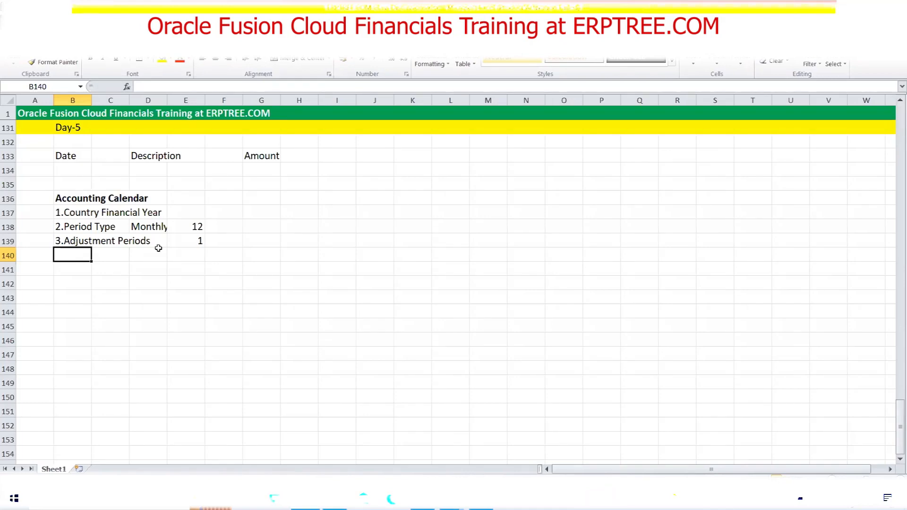
Review the Accounting Calendar rows (Monthly, 12 periods, 1 adjustment period), then switch to Chrome
left_click_drag(66, 197, 199, 241)
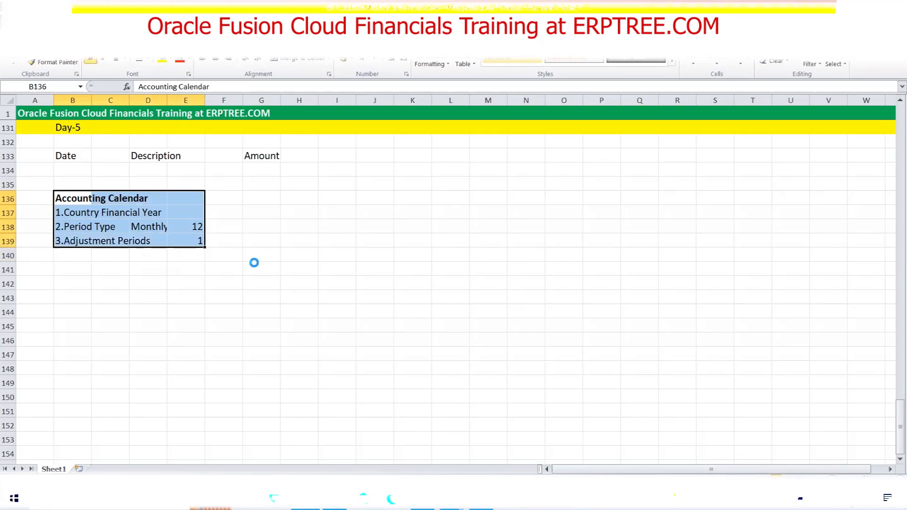
left_click_drag(59, 203, 185, 242)
left_click_drag(62, 215, 143, 213)
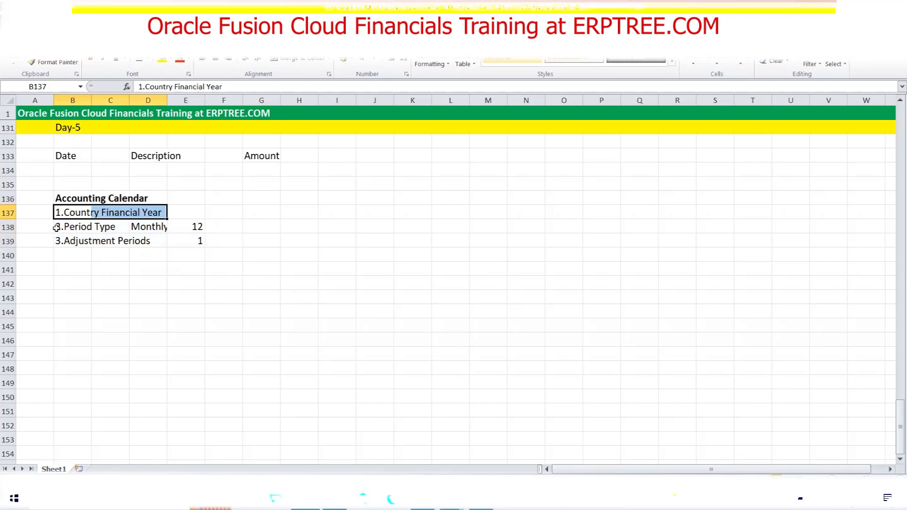
left_click_drag(58, 227, 145, 225)
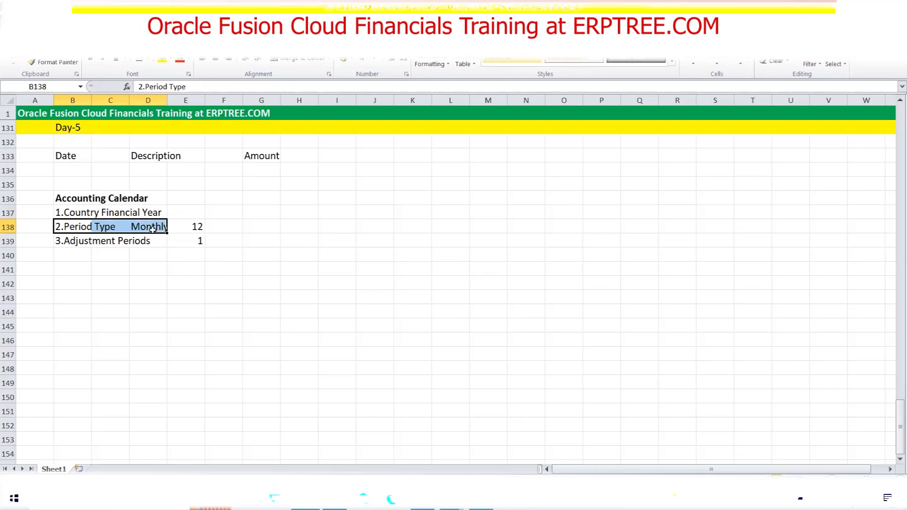
left_click(195, 225)
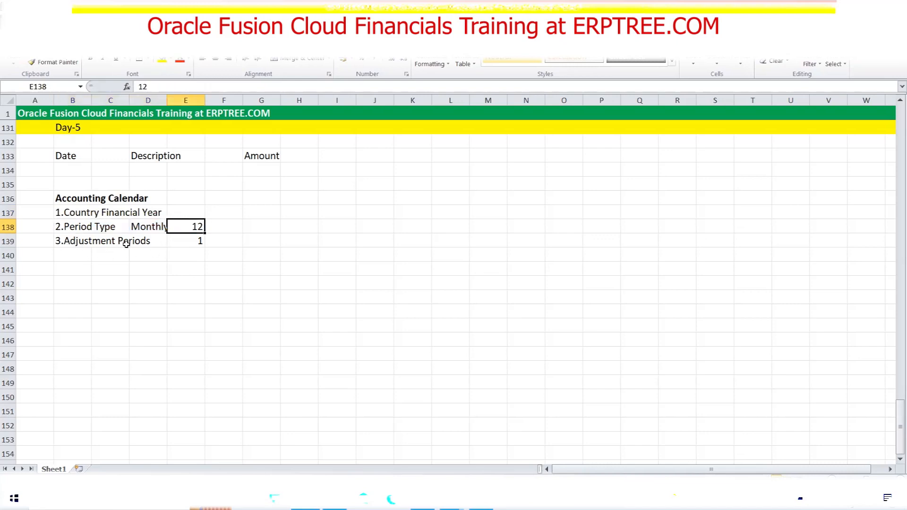
left_click(188, 243)
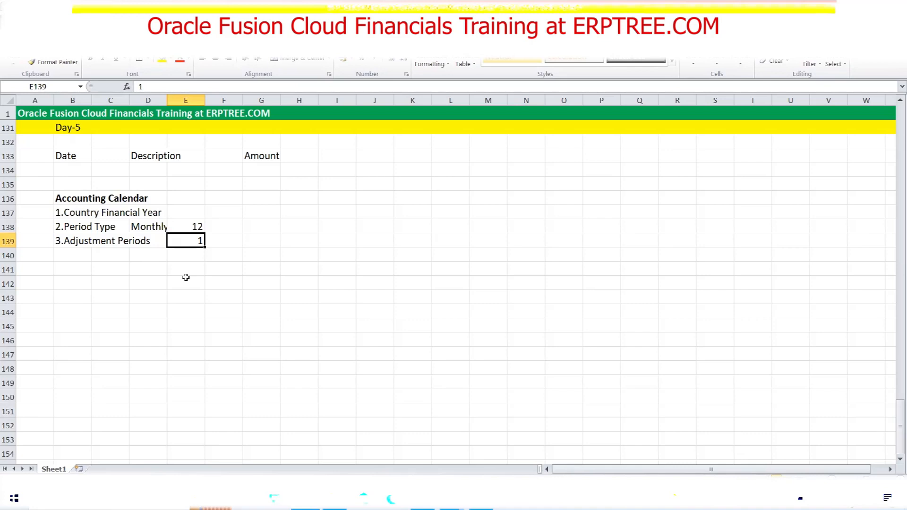
left_click_drag(57, 199, 197, 241)
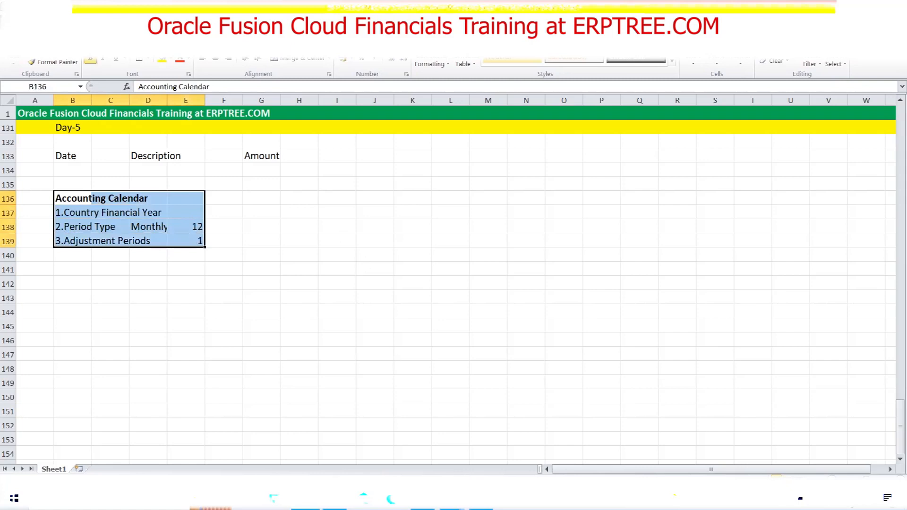
left_click(422, 498)
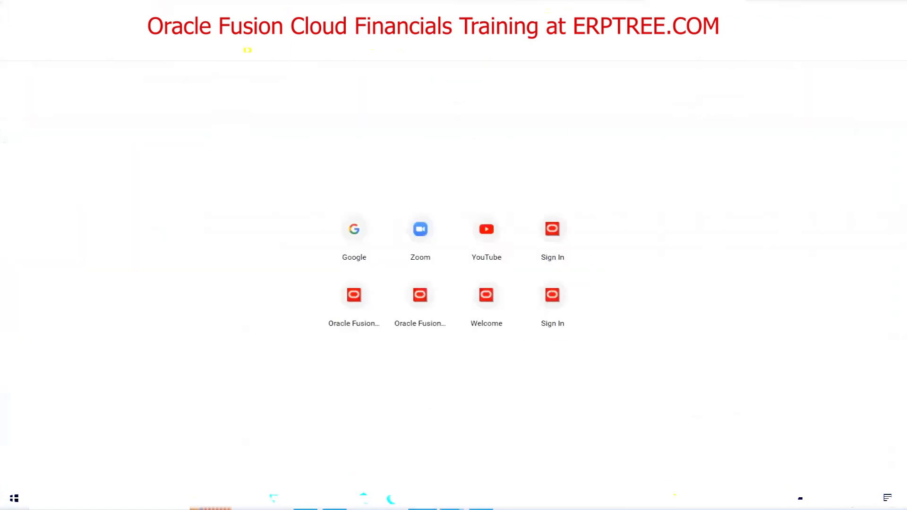
Go through Setup and Maintenance to Manage Implementation Projects and open ERPTREE Implementation Project
left_click(560, 8)
left_click(872, 97)
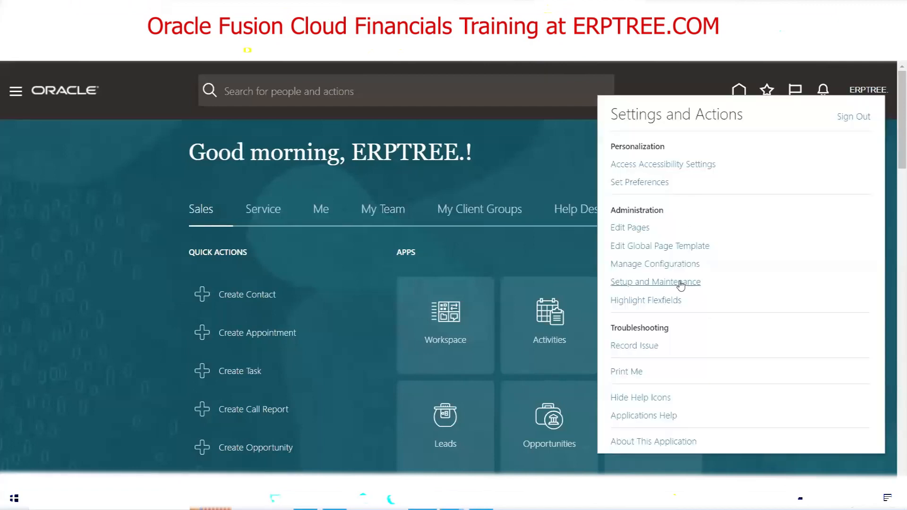
left_click(680, 283)
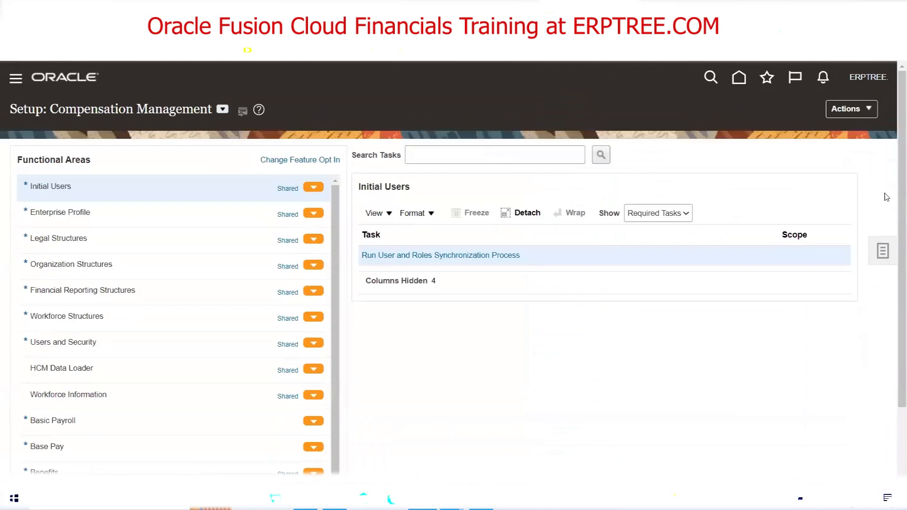
left_click(884, 250)
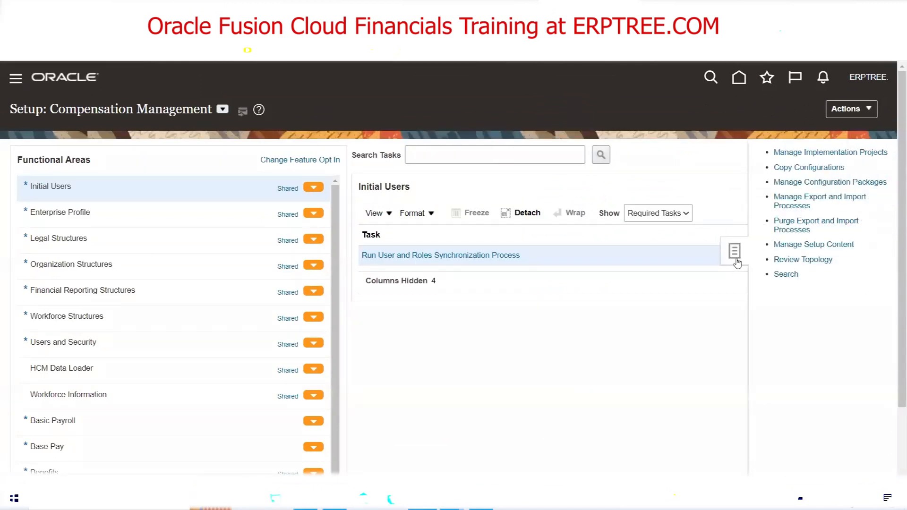
left_click(818, 152)
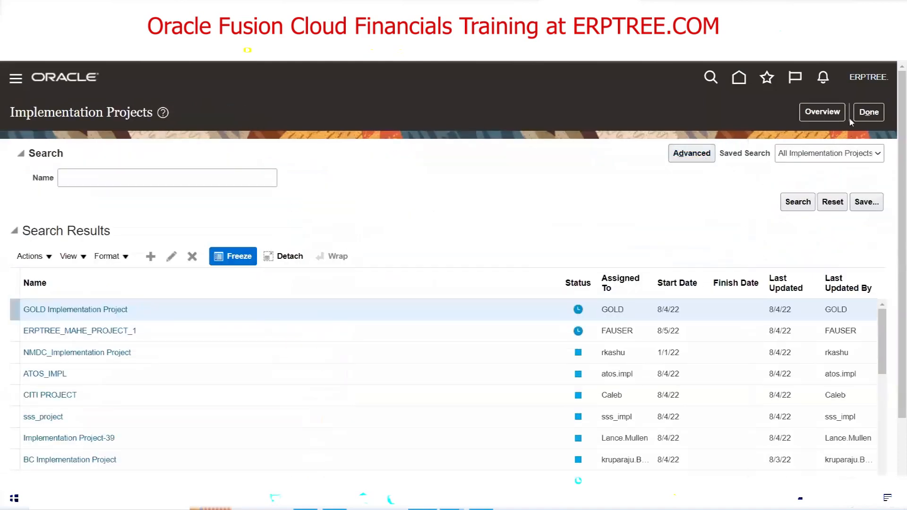
left_click(826, 112)
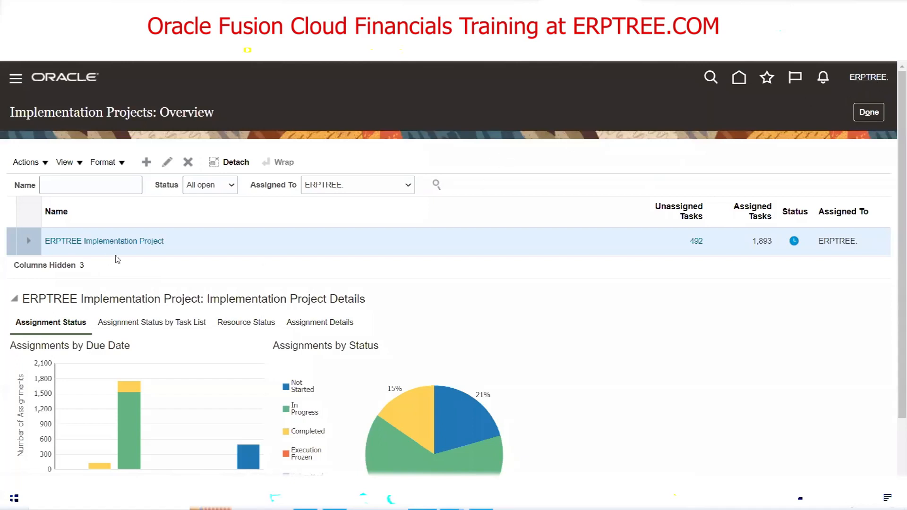
left_click(124, 241)
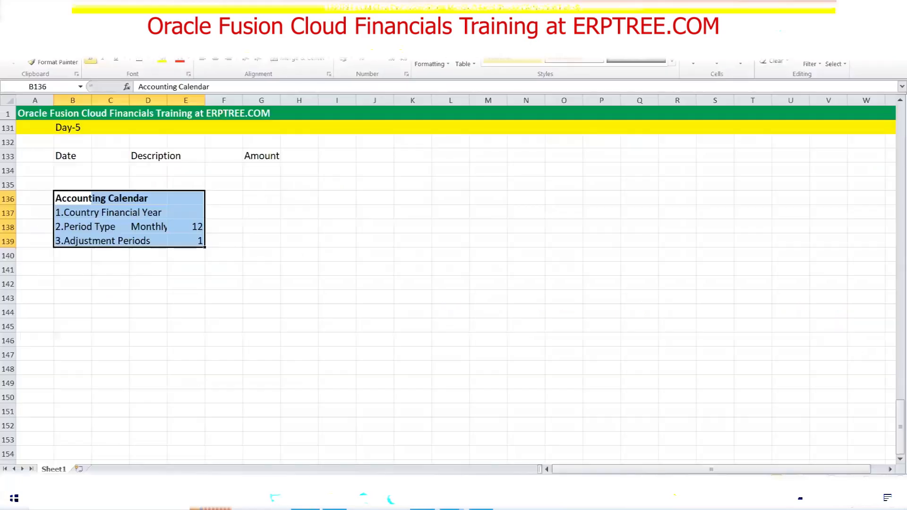
Glance over the Accounting Calendar notes, then return to the ERPTREE project's Task search field
left_click_drag(73, 199, 138, 199)
left_click_drag(66, 213, 203, 240)
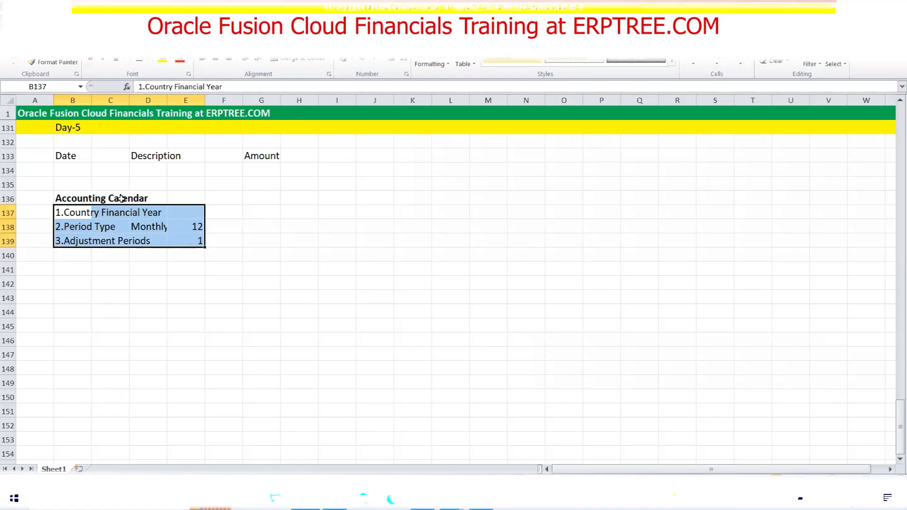
left_click(68, 155)
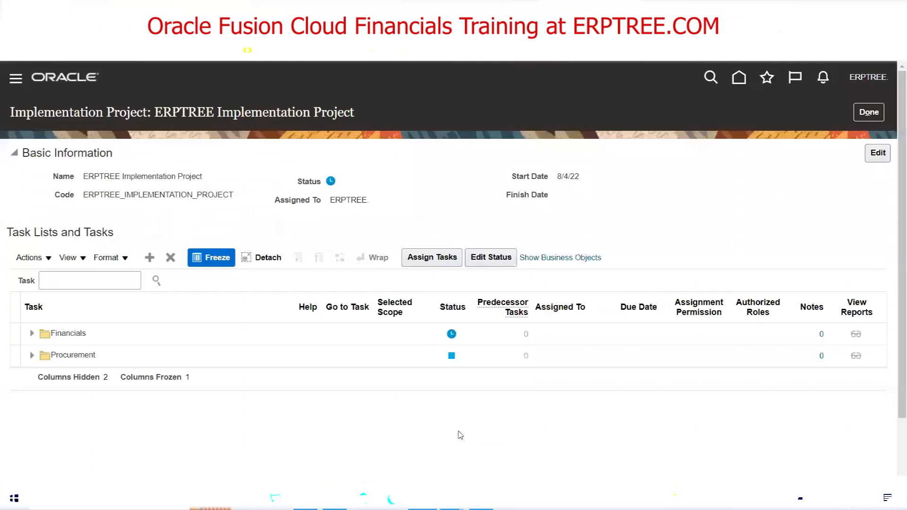
left_click(111, 285)
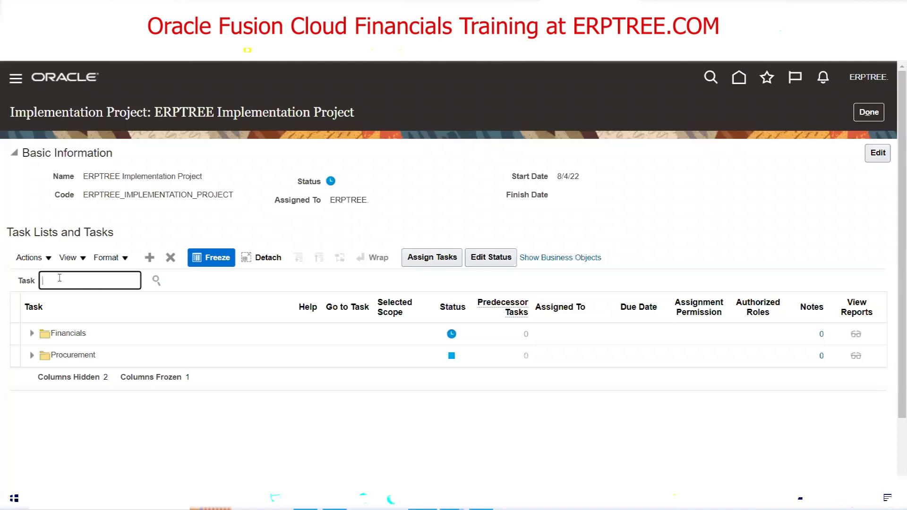
Search tasks for 'Accounting Cal' and show Financials' Manage Accounting Calendars under Define Calendars
type("Accounting Cal")
left_click(156, 281)
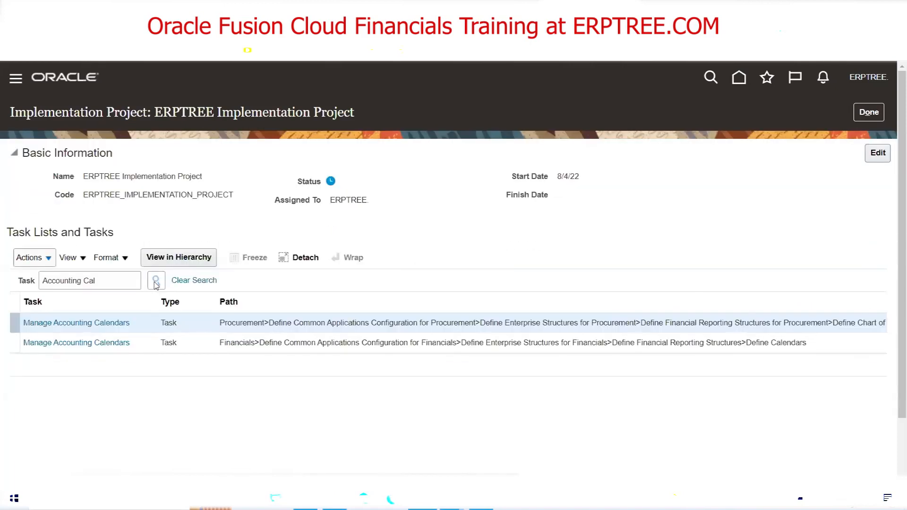
scroll(367, 255, "down", 1)
scroll(367, 255, "down", 1)
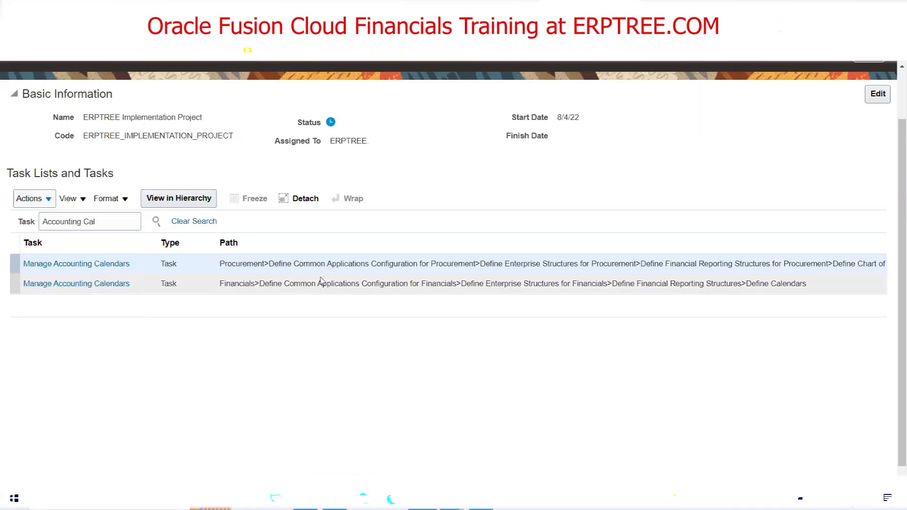
left_click(543, 285)
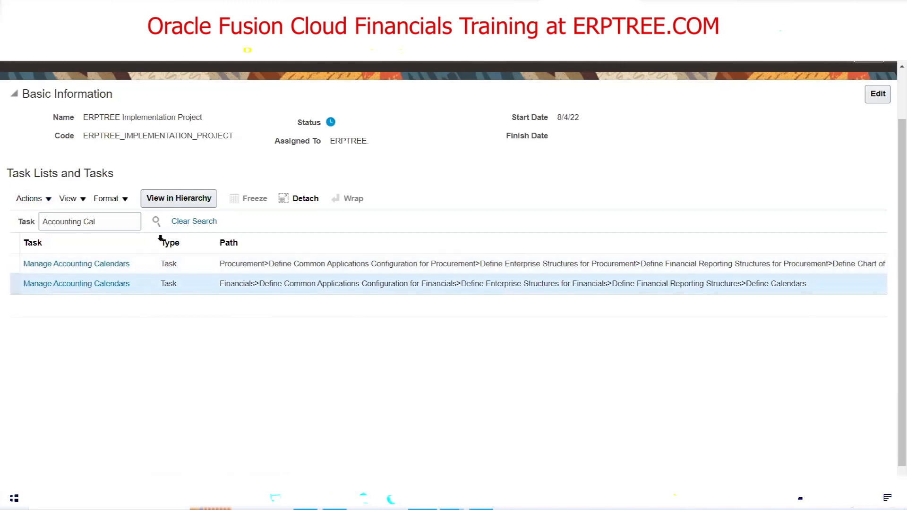
left_click(89, 286)
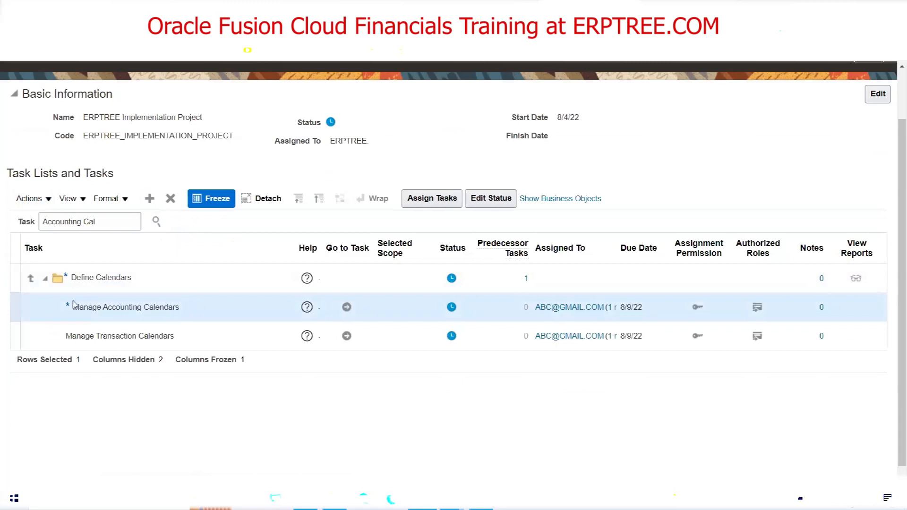
left_click(31, 282)
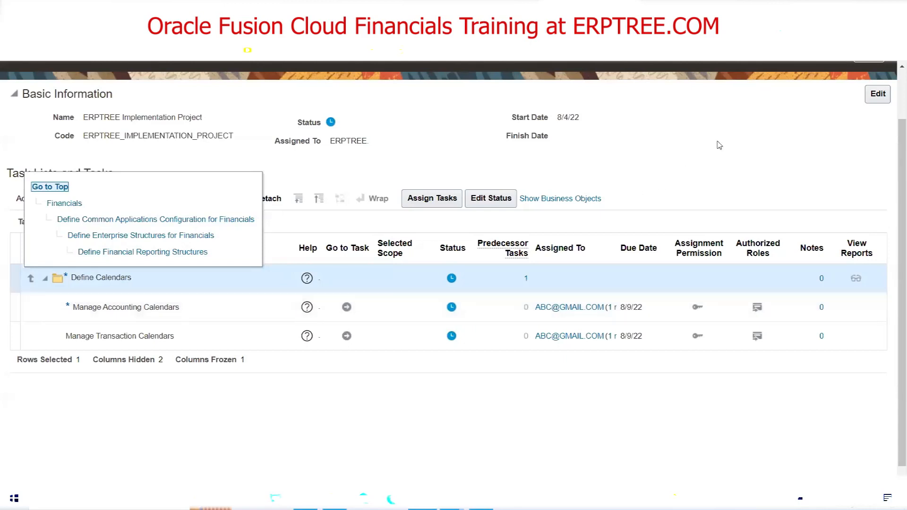
From a new tab's Oracle home page, reach Setup and Maintenance's Implementation Projects overview showing ERPTREE
left_click(652, 8)
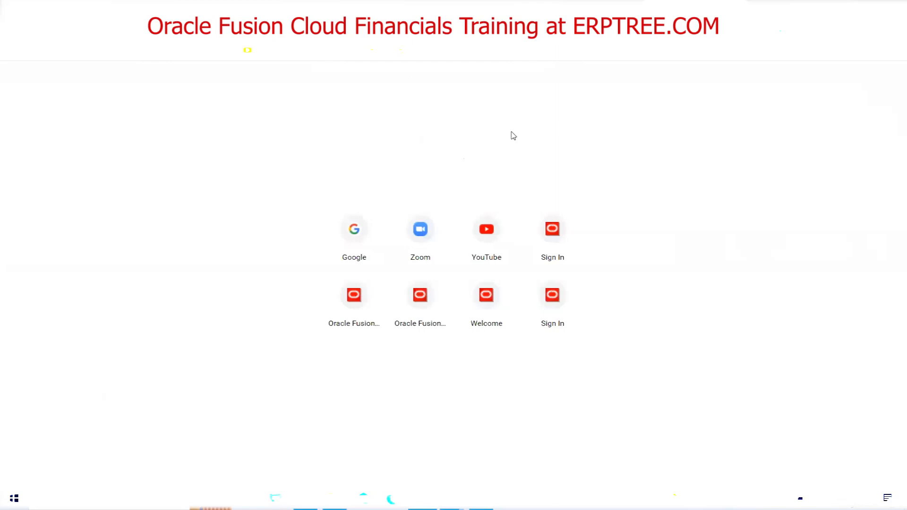
key("Return")
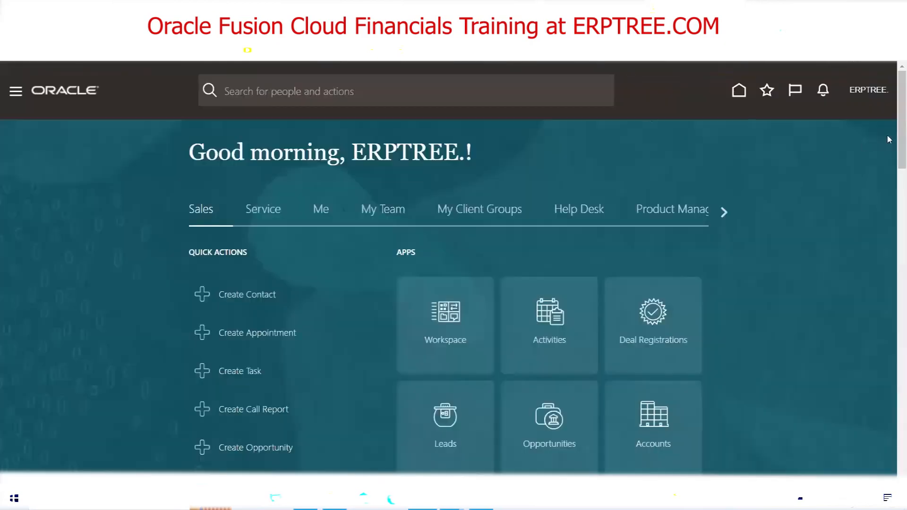
left_click(870, 91)
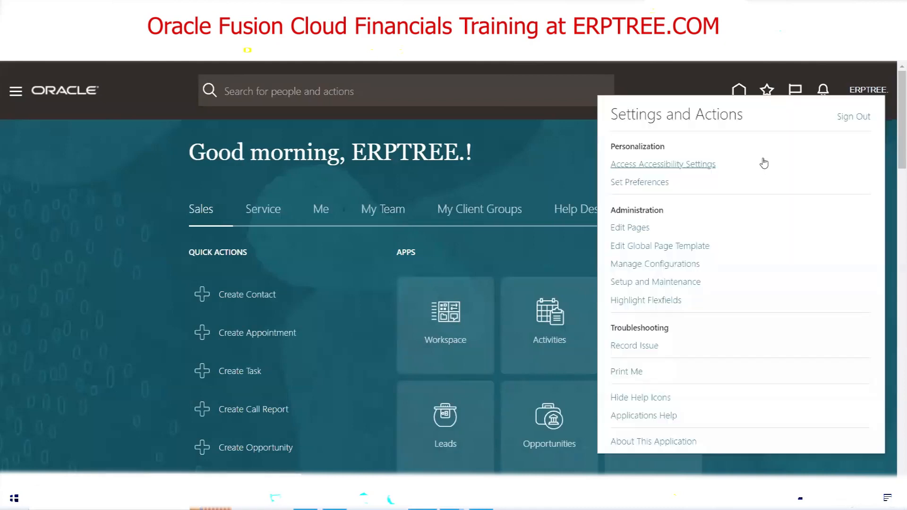
left_click(677, 283)
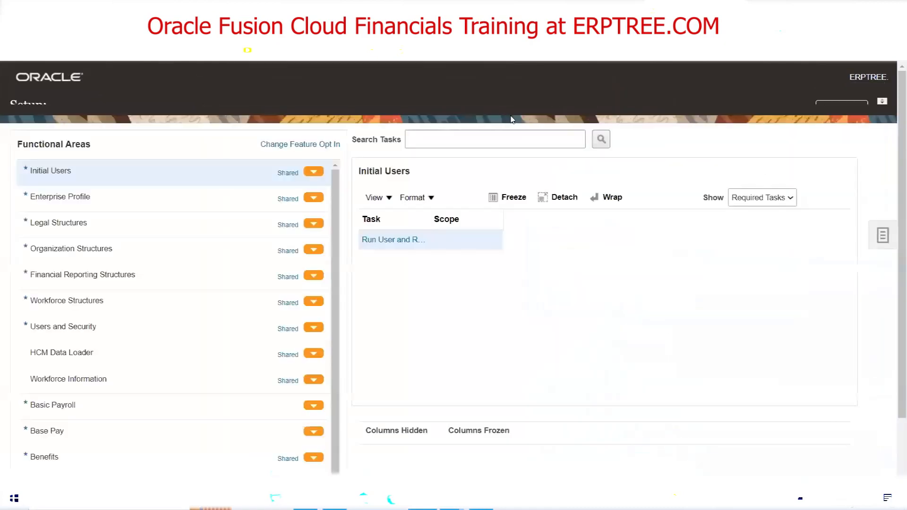
left_click(873, 255)
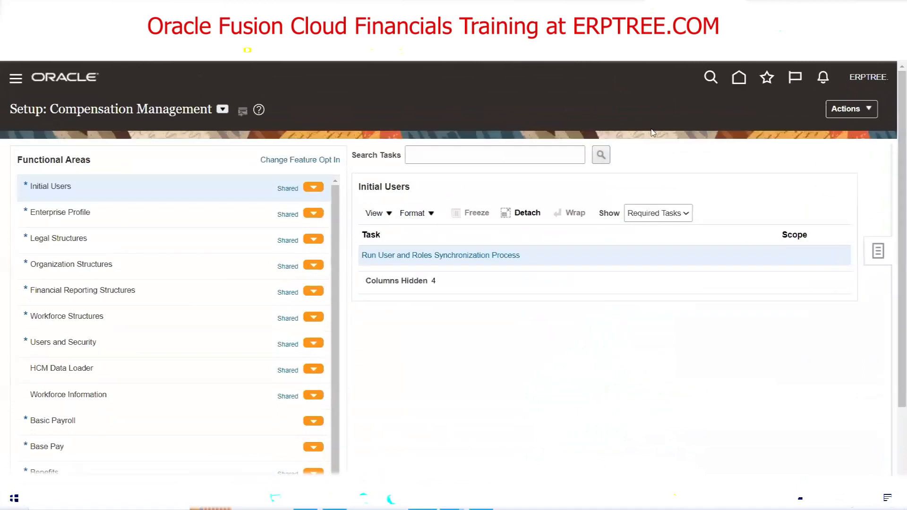
left_click(794, 153)
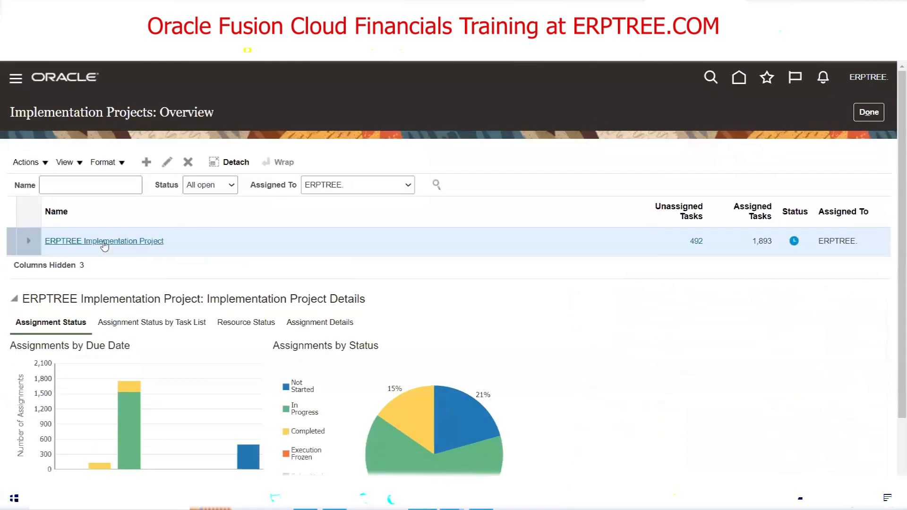
Open the ERPTREE Implementation Project and re-expand Define Common Applications Configuration for Financials
left_click(104, 241)
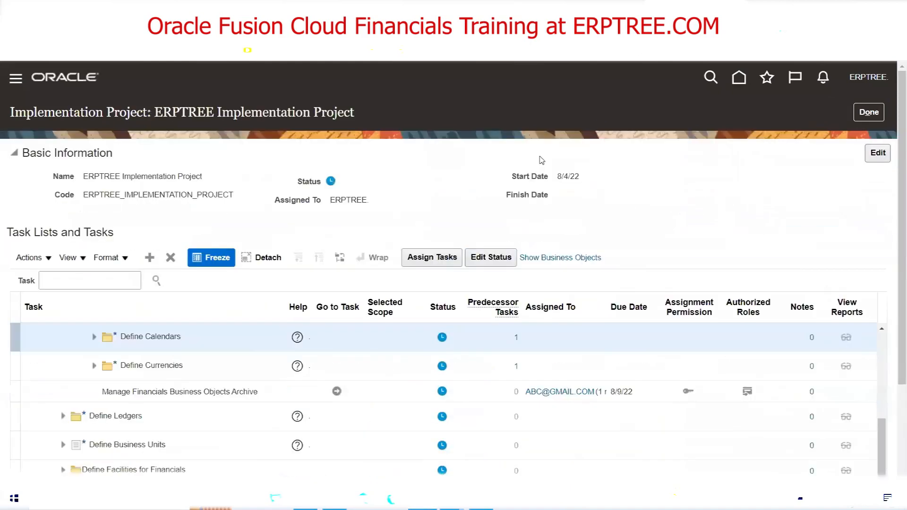
scroll(163, 349, "up", 3)
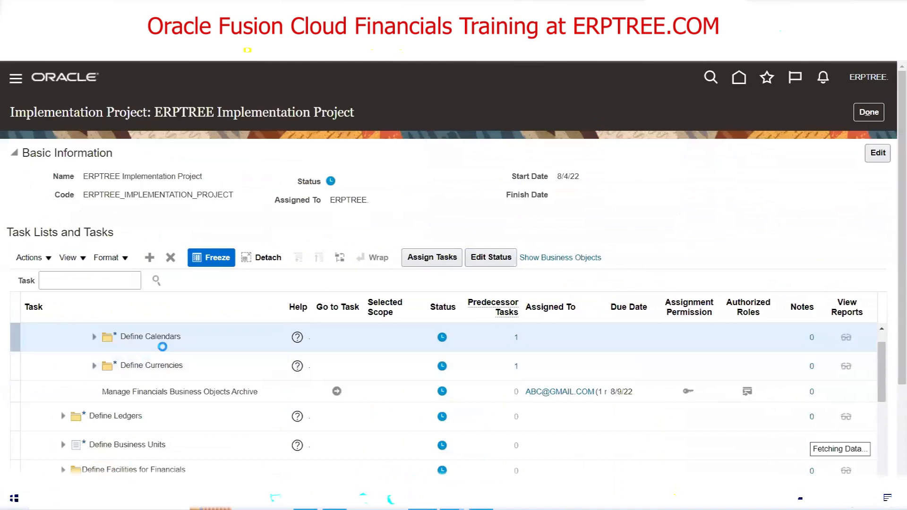
scroll(163, 347, "up", 4)
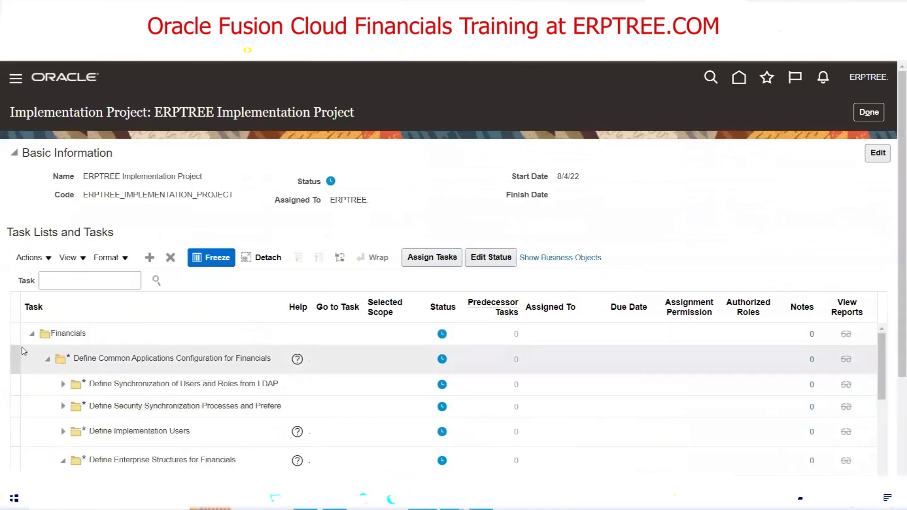
left_click(32, 334)
left_click(47, 358)
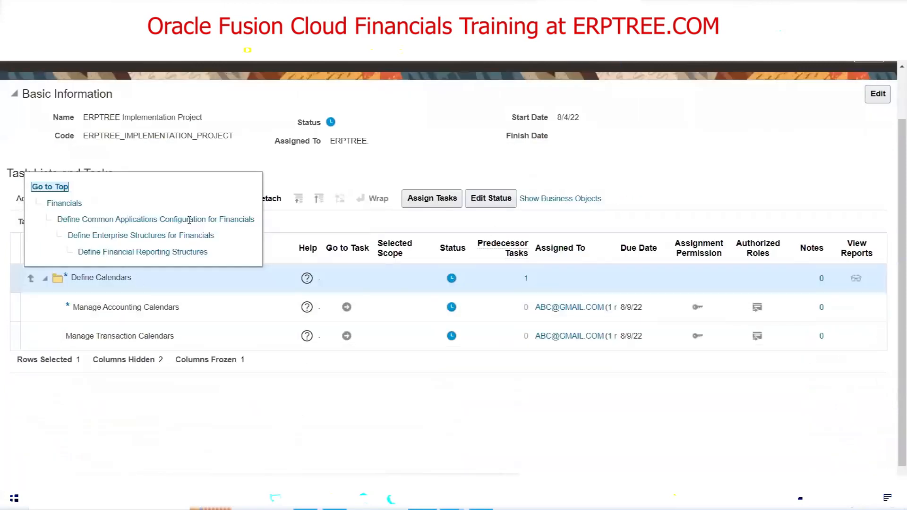
left_click(250, 227)
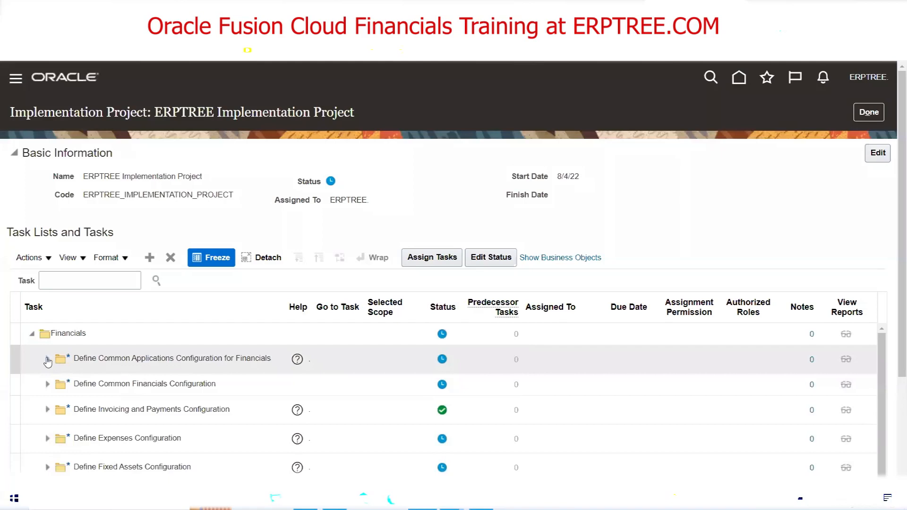
left_click(47, 360)
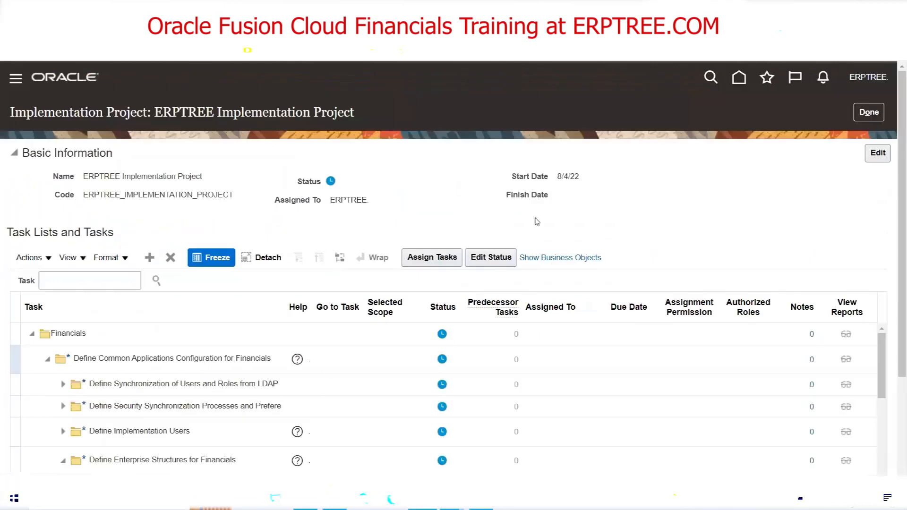
scroll(570, 318, "down", 3)
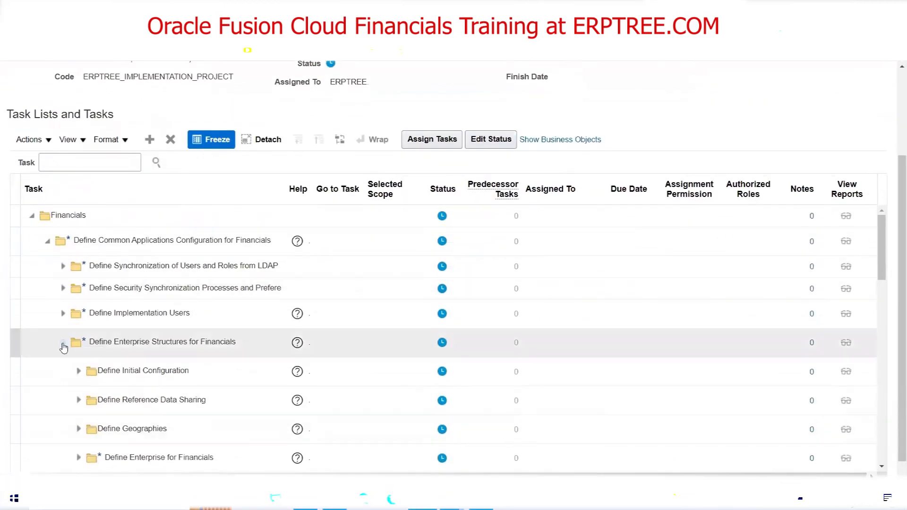
Expand Define Enterprise Structures for Financials, Define Financial Reporting Structures, then Define Calendars
left_click(63, 345)
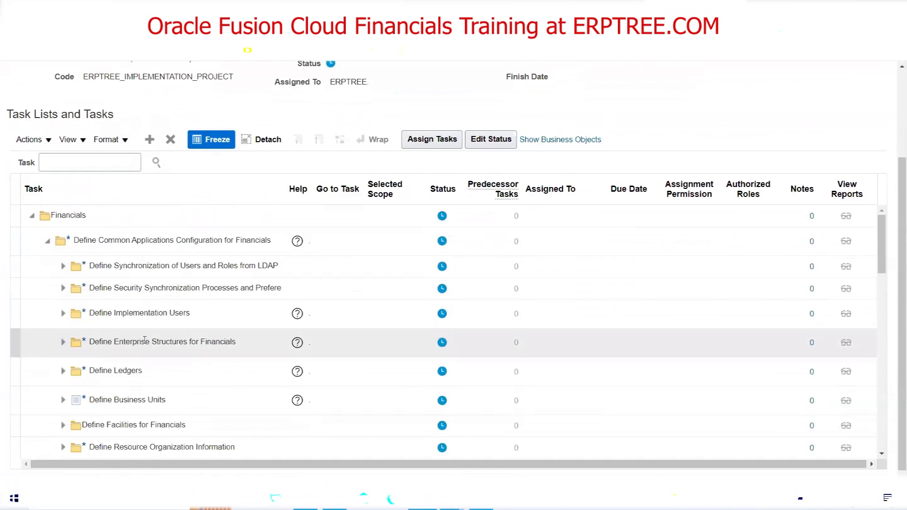
left_click(63, 344)
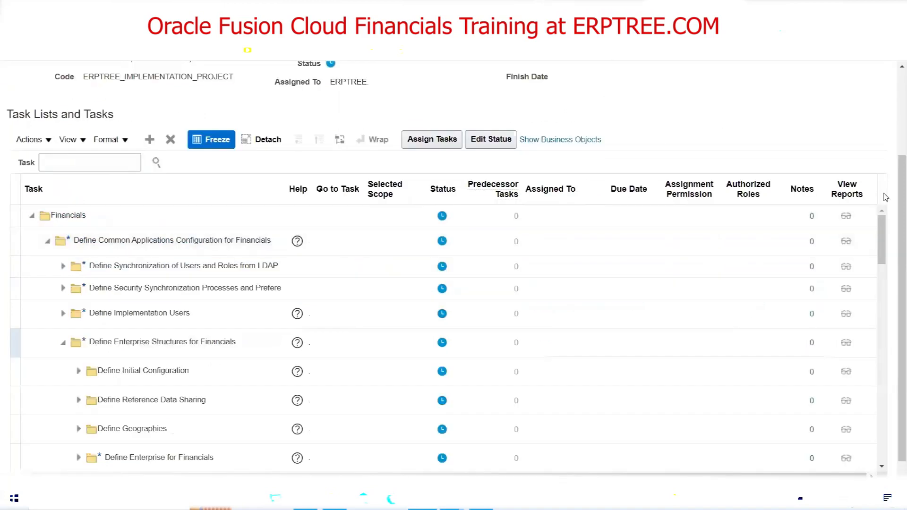
left_click_drag(885, 222, 885, 254)
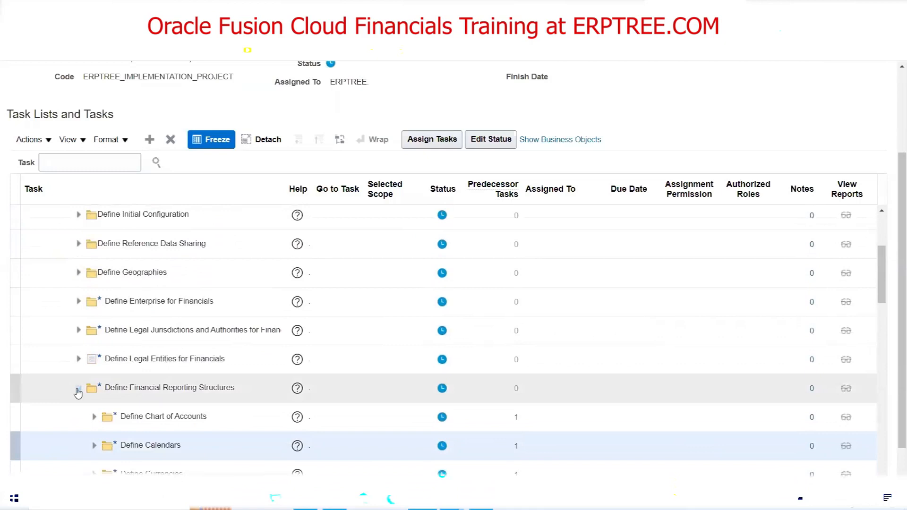
left_click(78, 391)
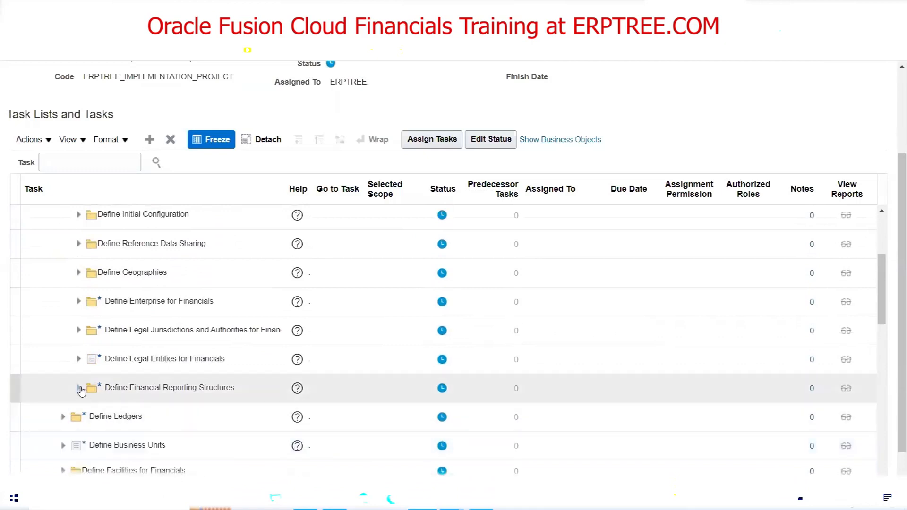
left_click(78, 390)
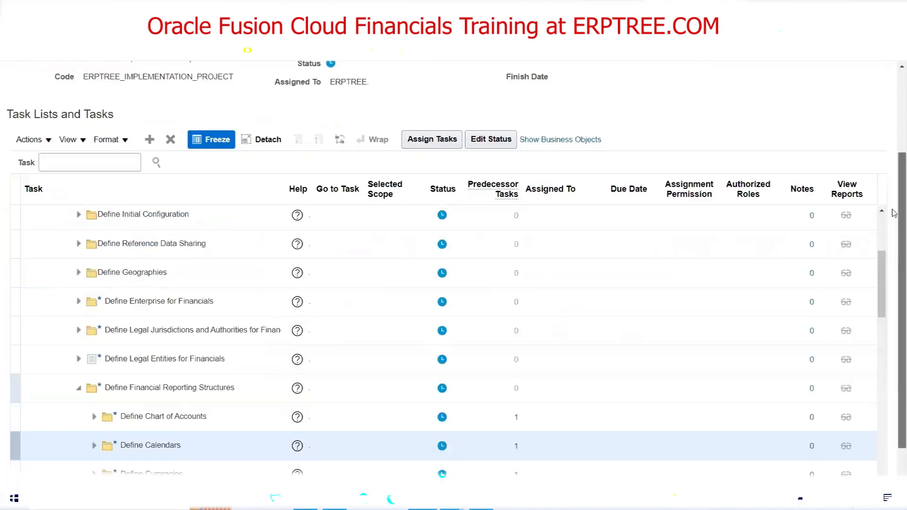
left_click_drag(897, 212, 892, 290)
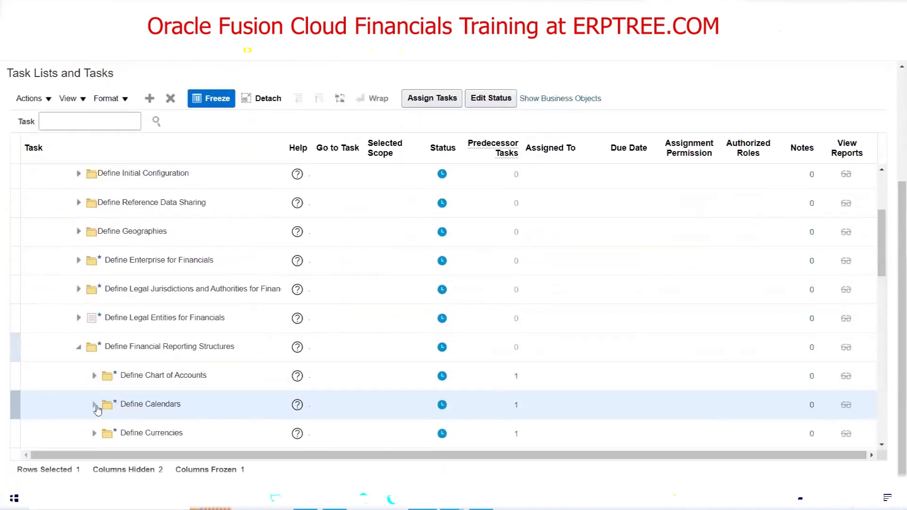
left_click(94, 407)
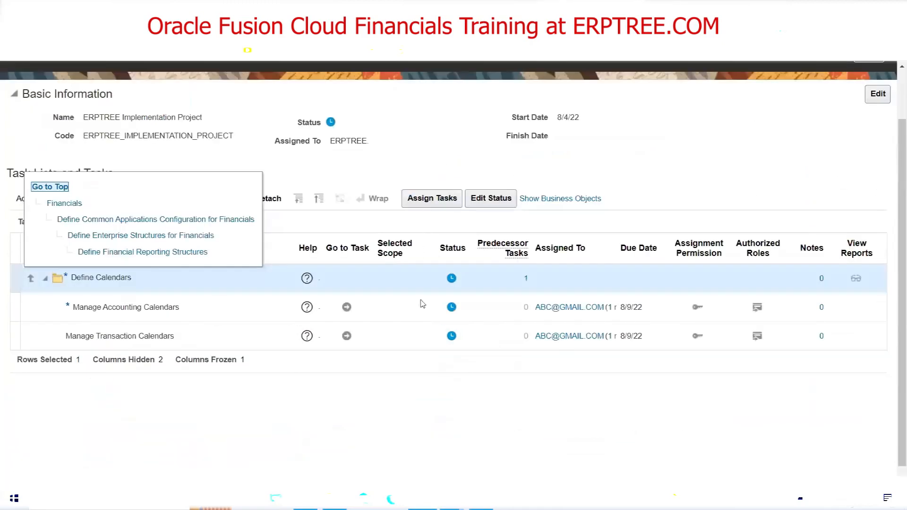
left_click(191, 395)
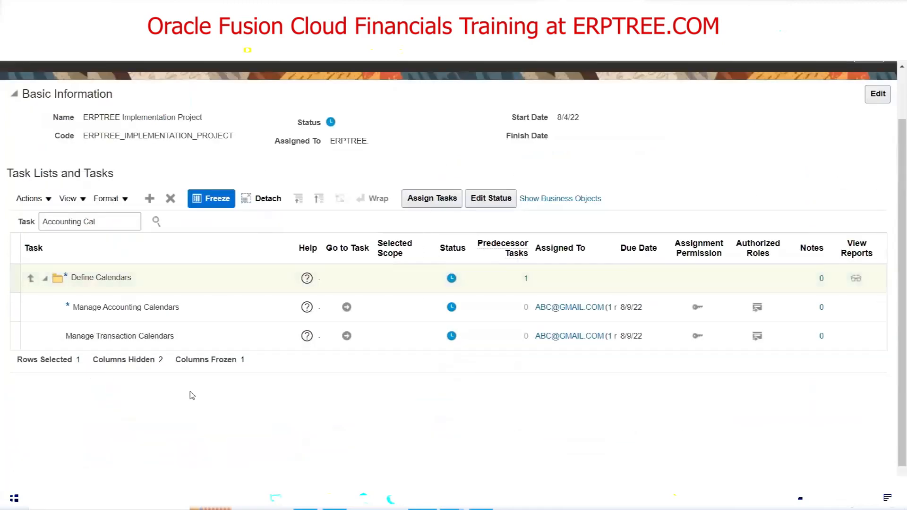
left_click(157, 226)
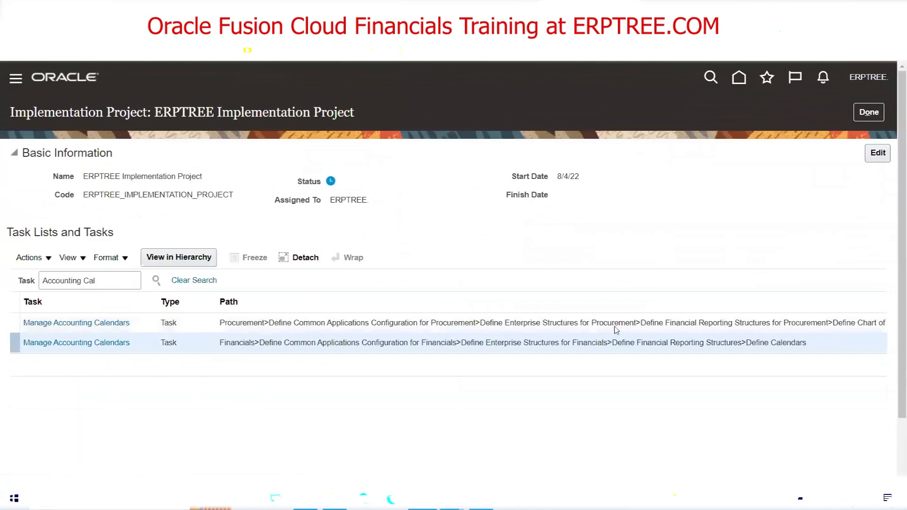
left_click(78, 347)
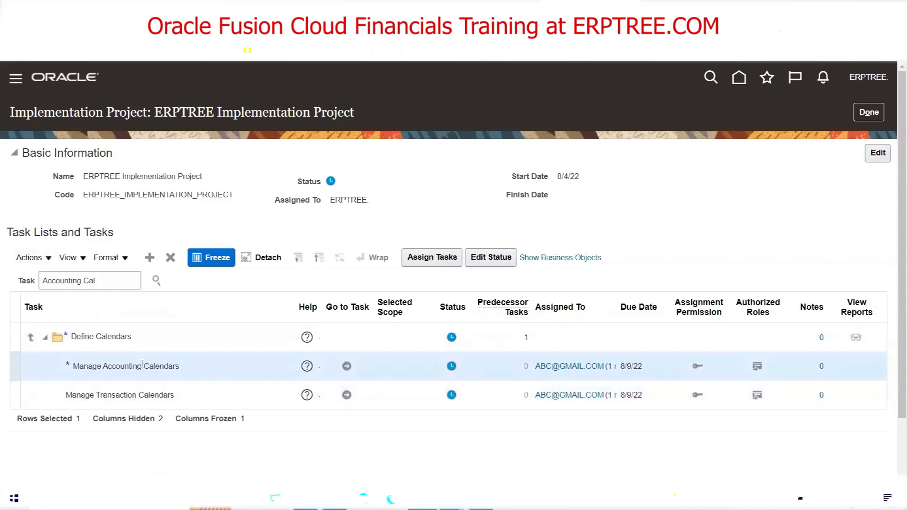
triple_click(142, 365)
left_click(192, 374)
triple_click(104, 366)
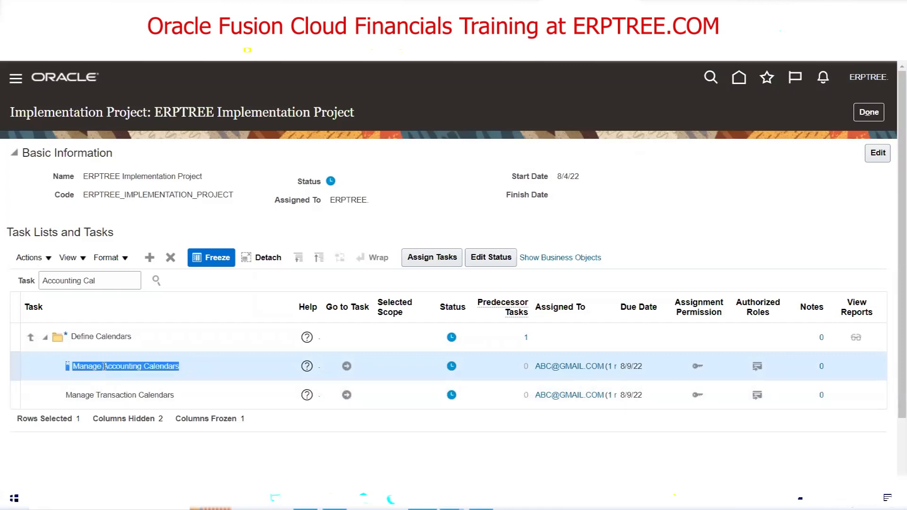
left_click(203, 369)
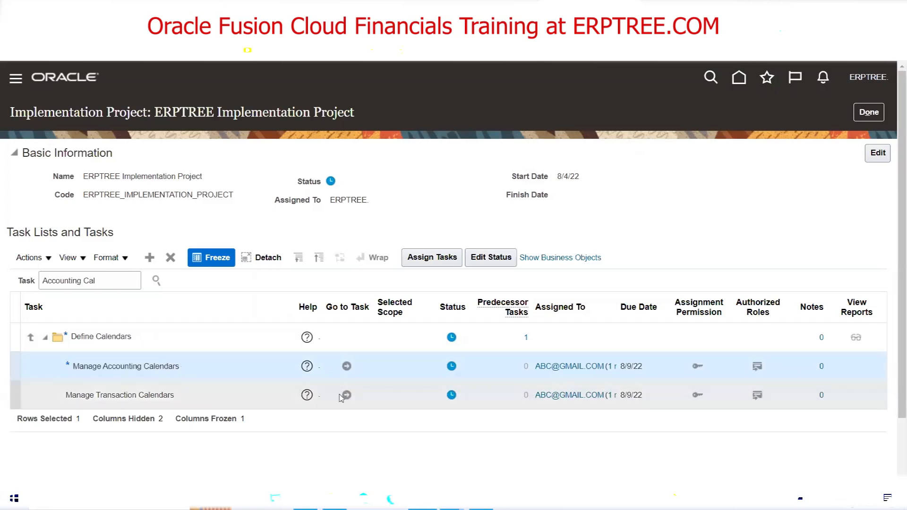
Launch the Manage Accounting Calendars task and browse the existing calendars such as 001_SM
left_click(346, 366)
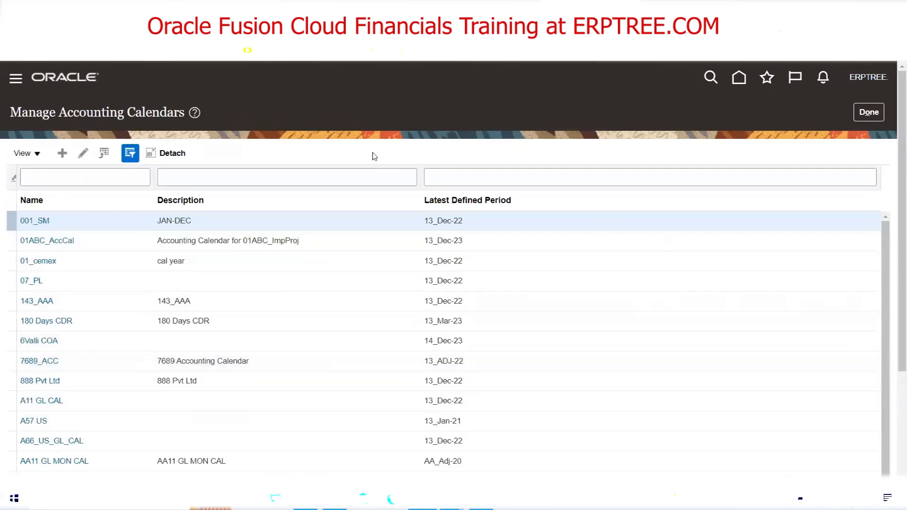
scroll(894, 228, "down", 2)
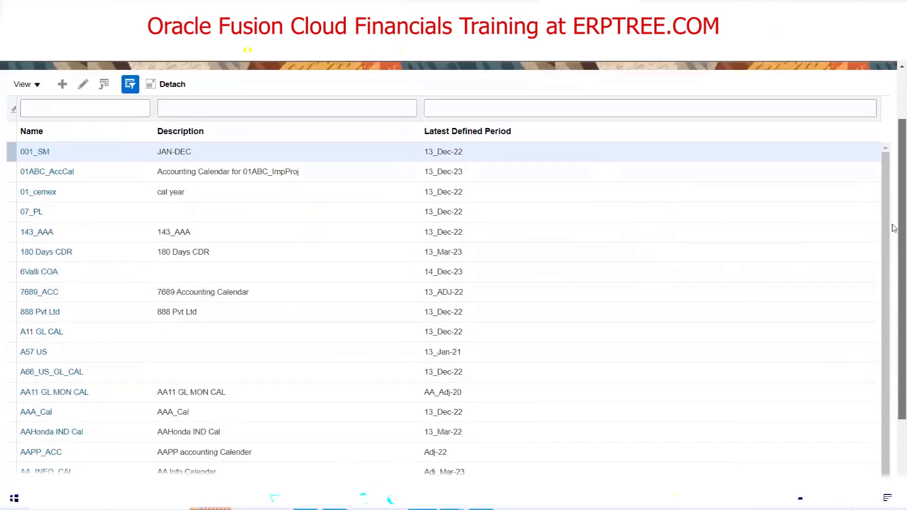
scroll(894, 228, "down", 3)
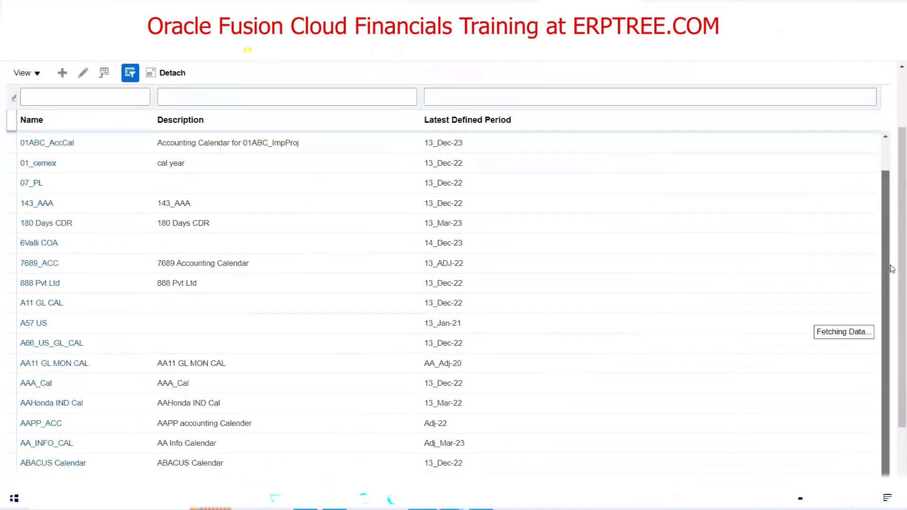
scroll(892, 324, "down", 4)
scroll(887, 357, "down", 15)
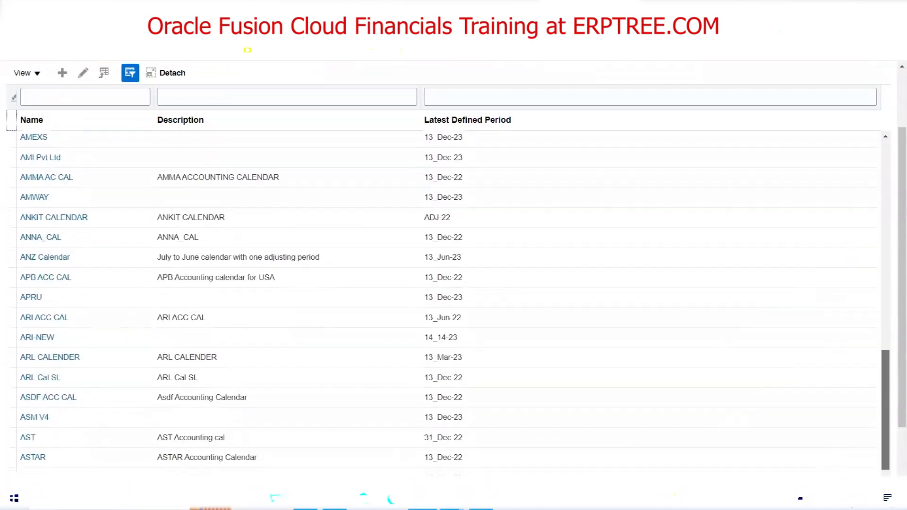
scroll(893, 308, "up", 15)
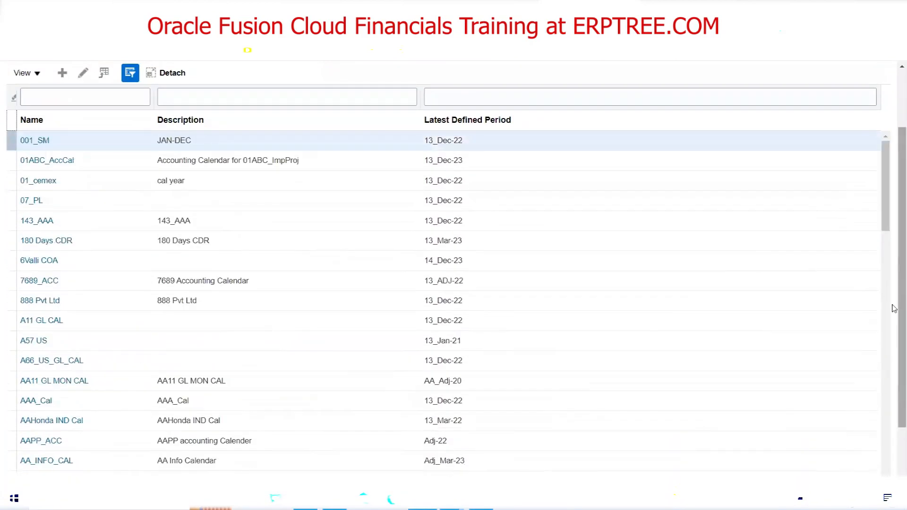
scroll(894, 308, "up", 3)
left_click(77, 181)
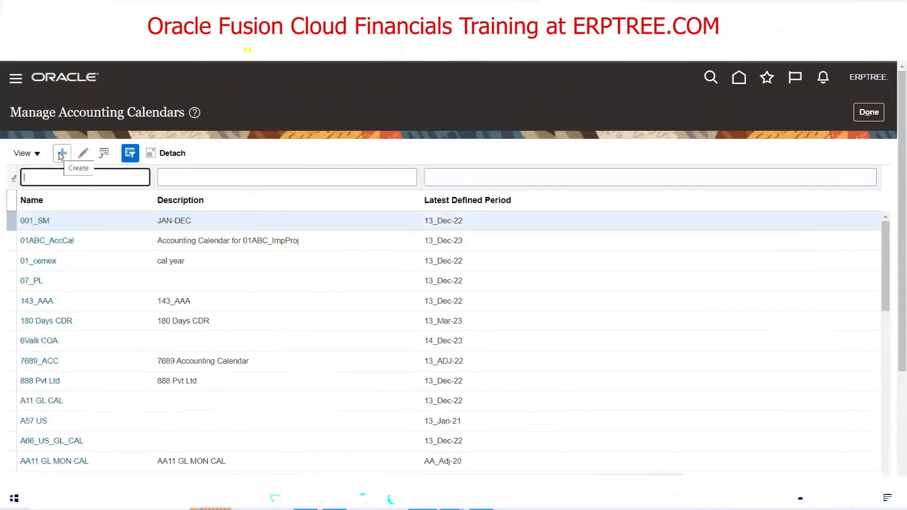
Create a new accounting calendar named 'ERPTREE ACC CAL'
left_click(61, 154)
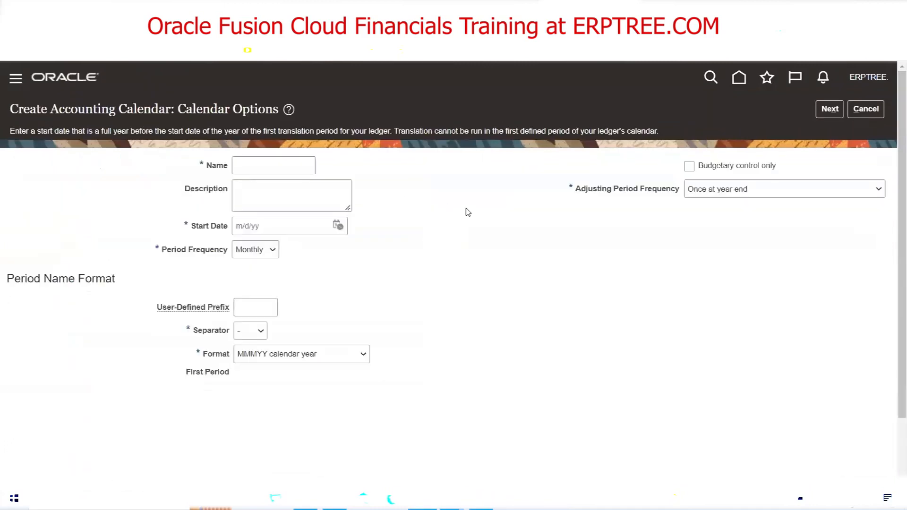
left_click(289, 164)
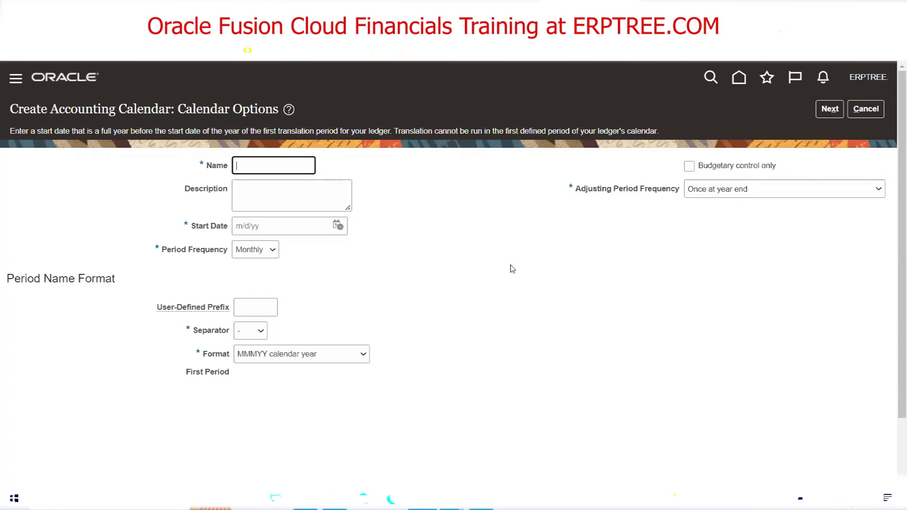
type("ERPTREE ACC CAL")
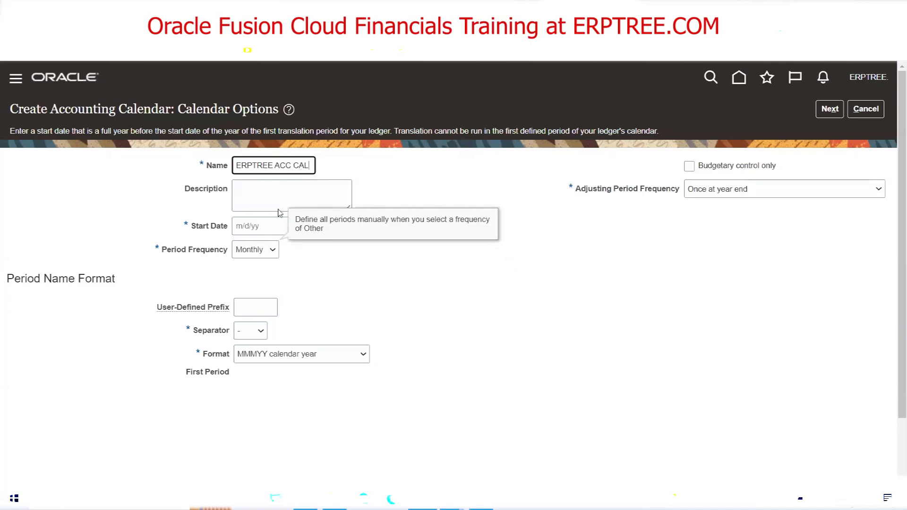
Enter the description 'ERPTREE Accounting Calendar for USA'
left_click(260, 201)
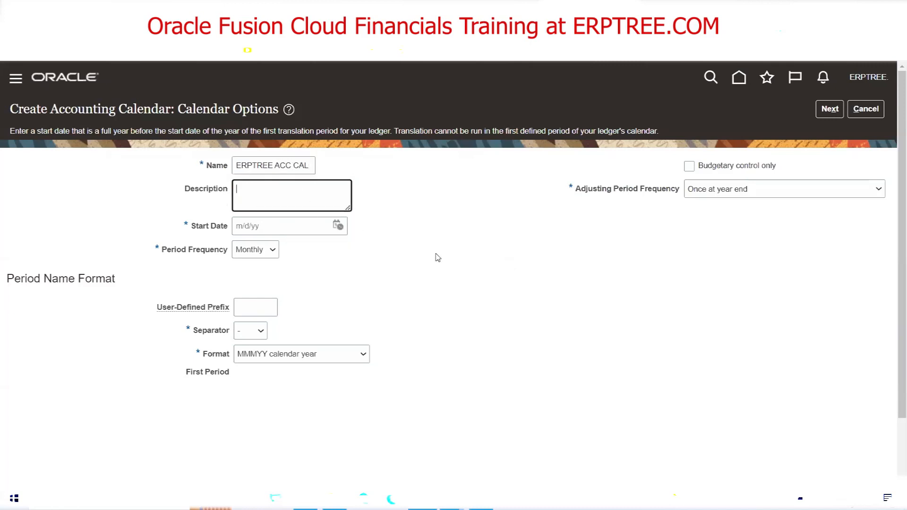
type("ERPTREE Accounting Calenda")
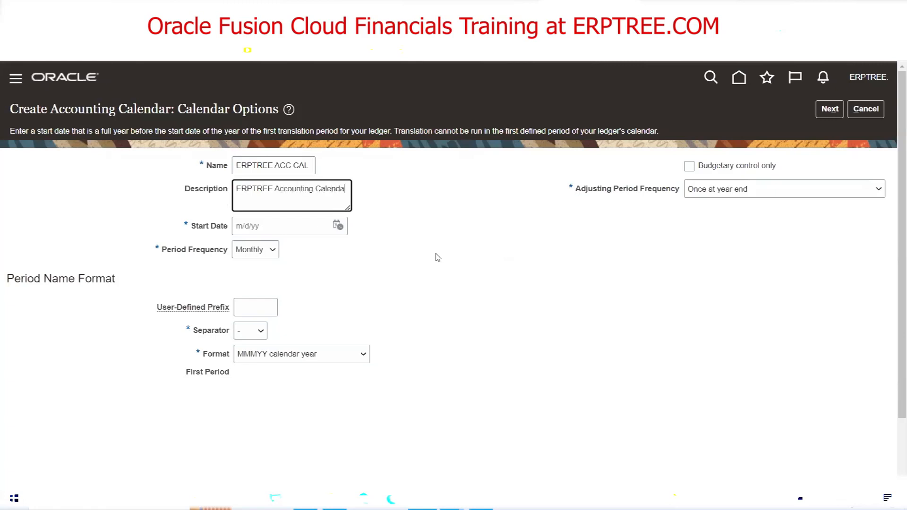
type("r for USA")
left_click(338, 228)
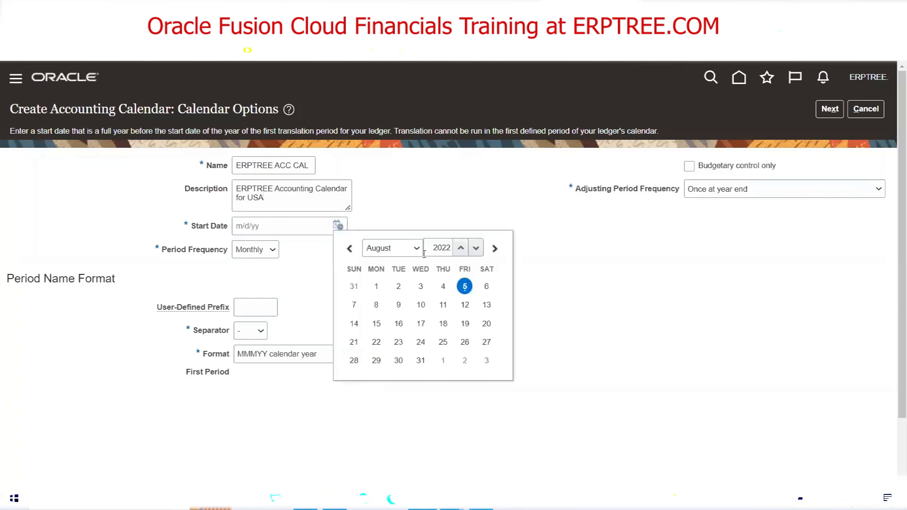
left_click(418, 249)
left_click(407, 263)
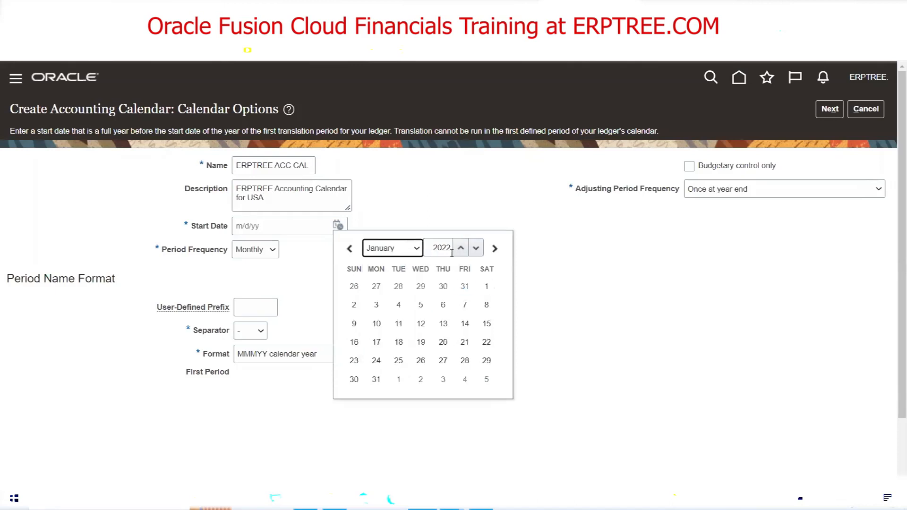
left_click(486, 286)
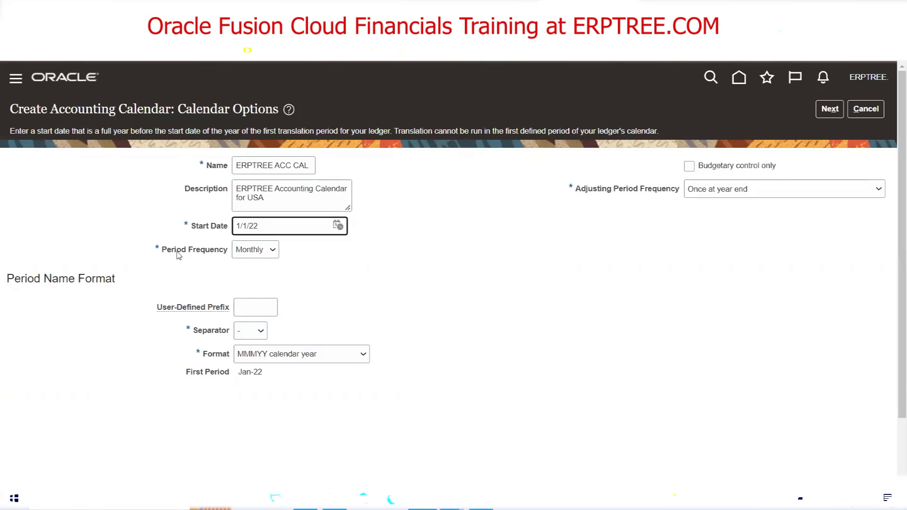
left_click(270, 251)
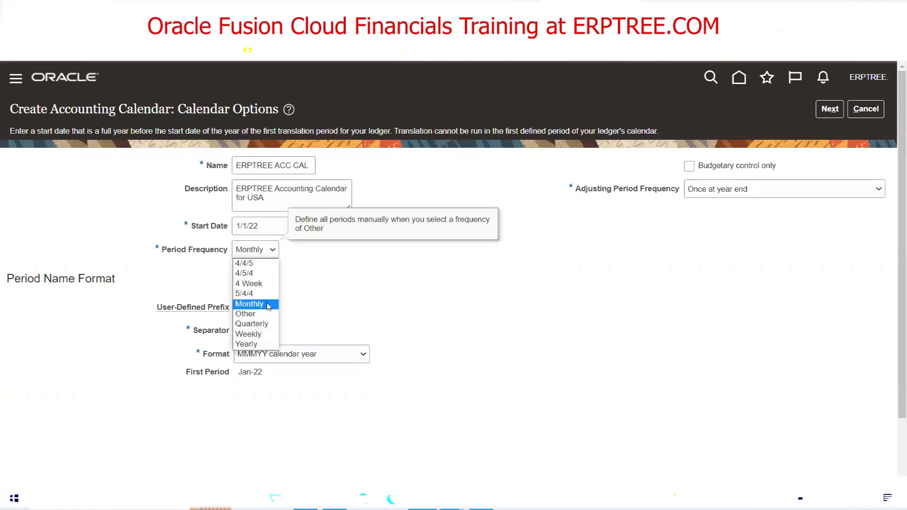
left_click(331, 288)
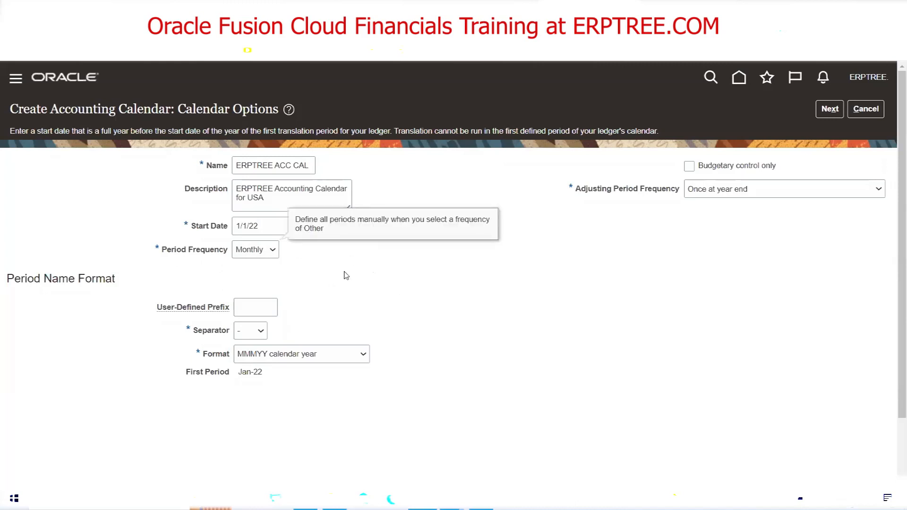
triple_click(245, 373)
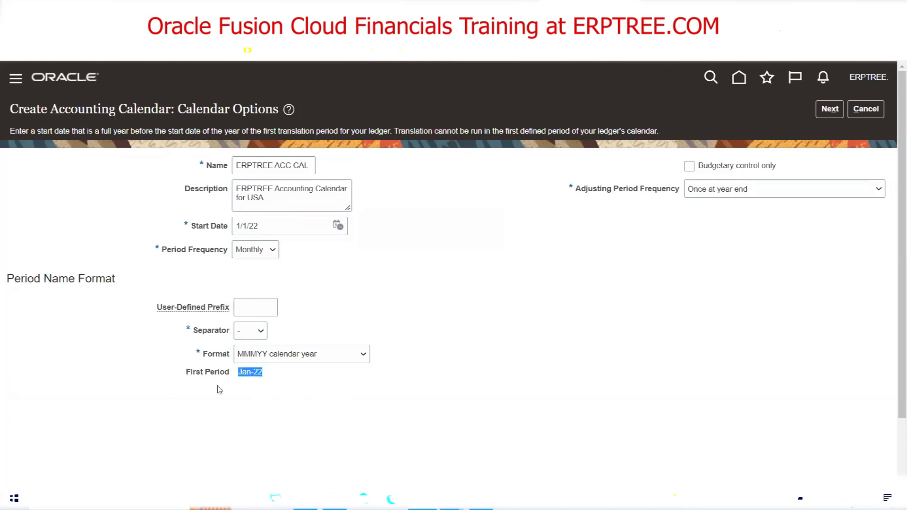
left_click(245, 382)
left_click_drag(252, 373, 238, 374)
left_click(244, 375)
double_click(243, 376)
left_click_drag(265, 374, 255, 375)
mouse_move(292, 352)
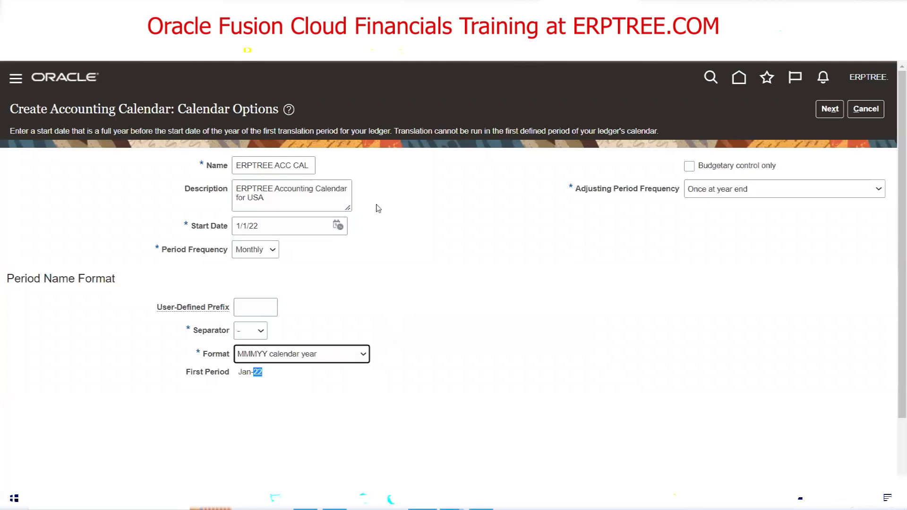
left_click(456, 268)
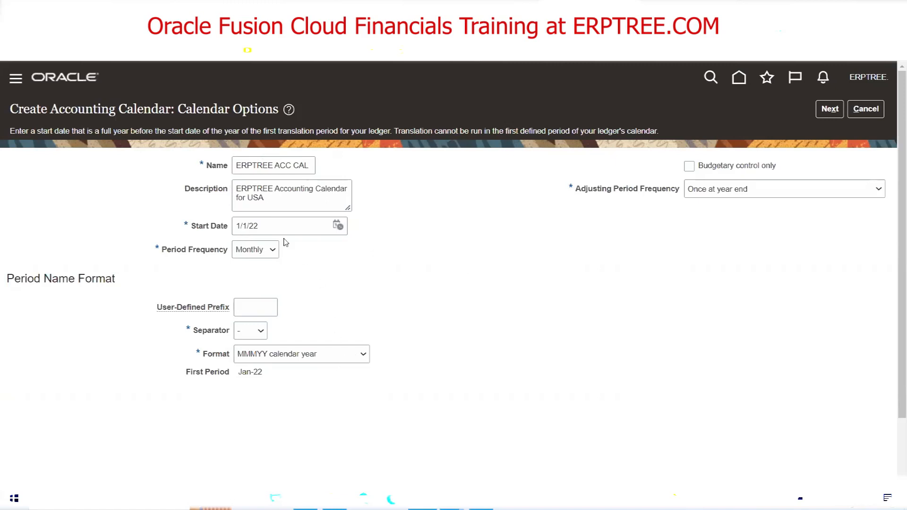
left_click_drag(193, 229, 222, 232)
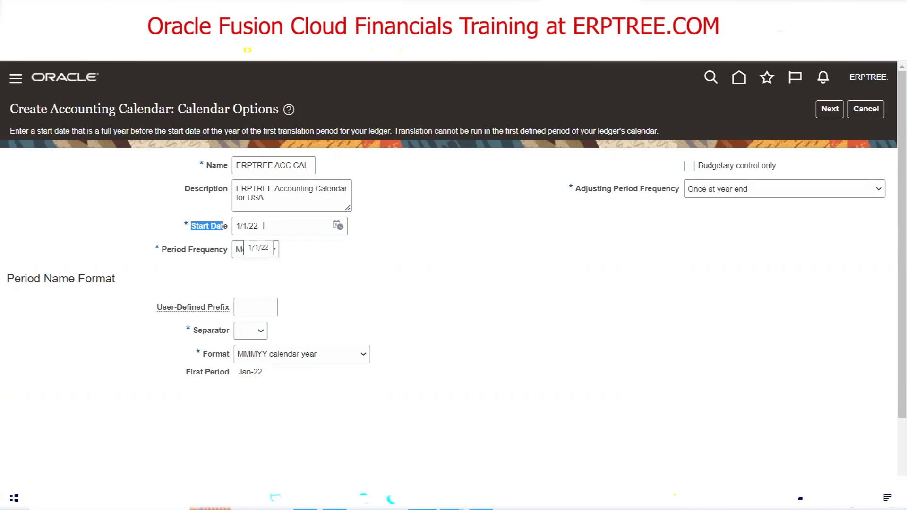
triple_click(251, 371)
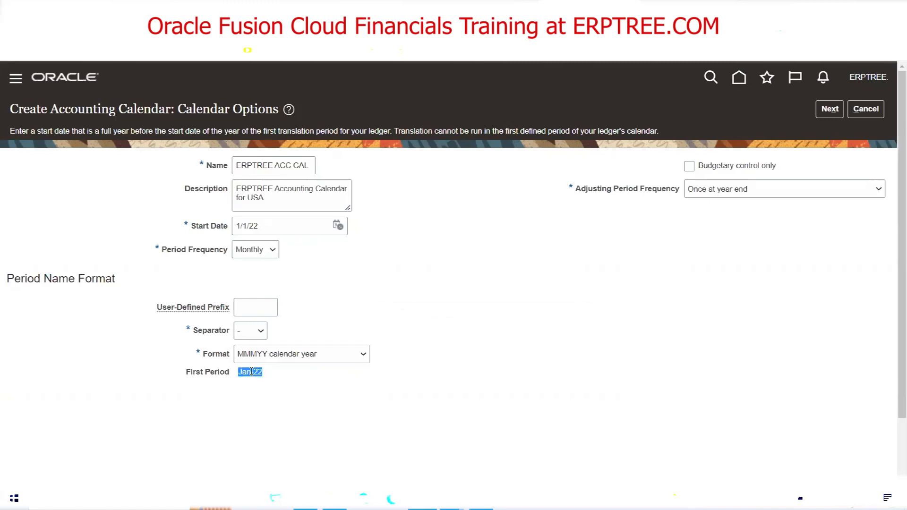
left_click(345, 269)
left_click(412, 250)
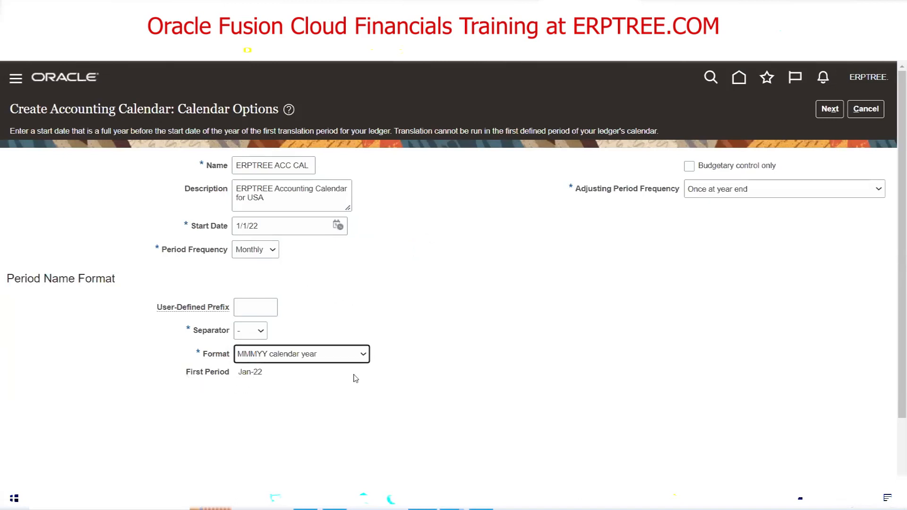
left_click(363, 354)
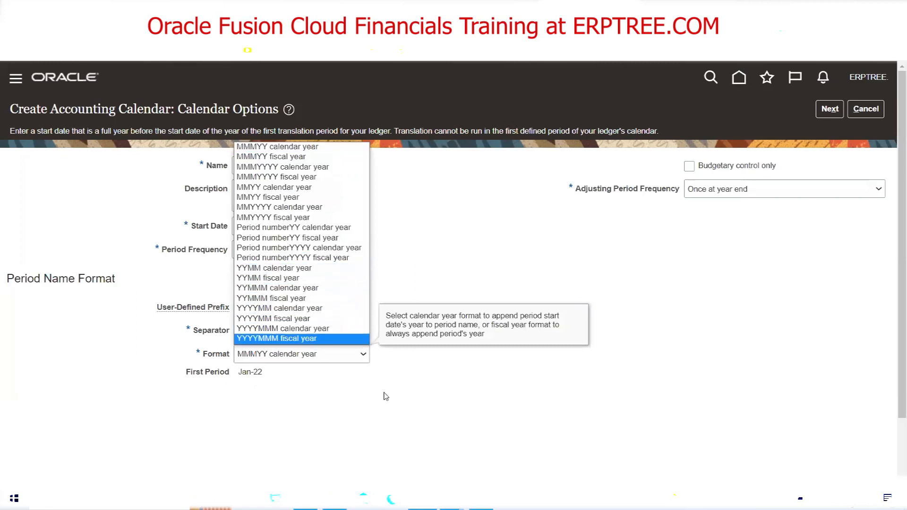
left_click(465, 300)
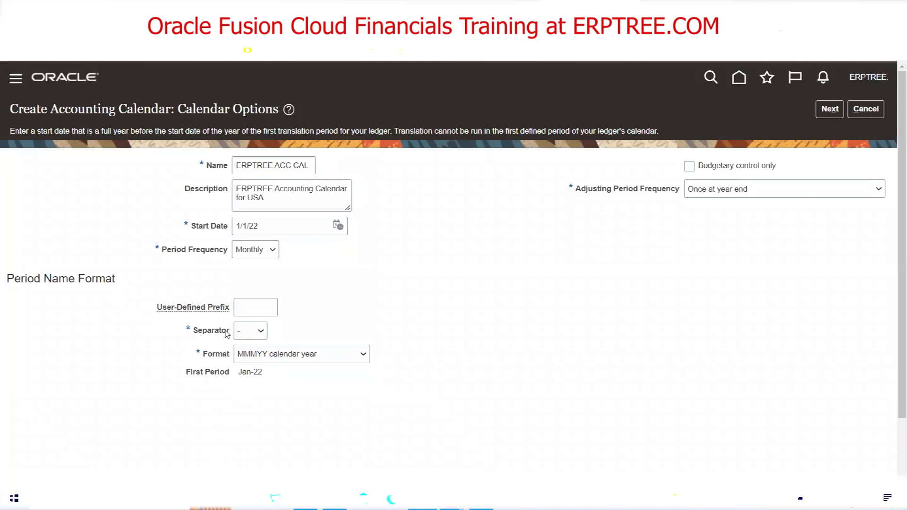
left_click(257, 335)
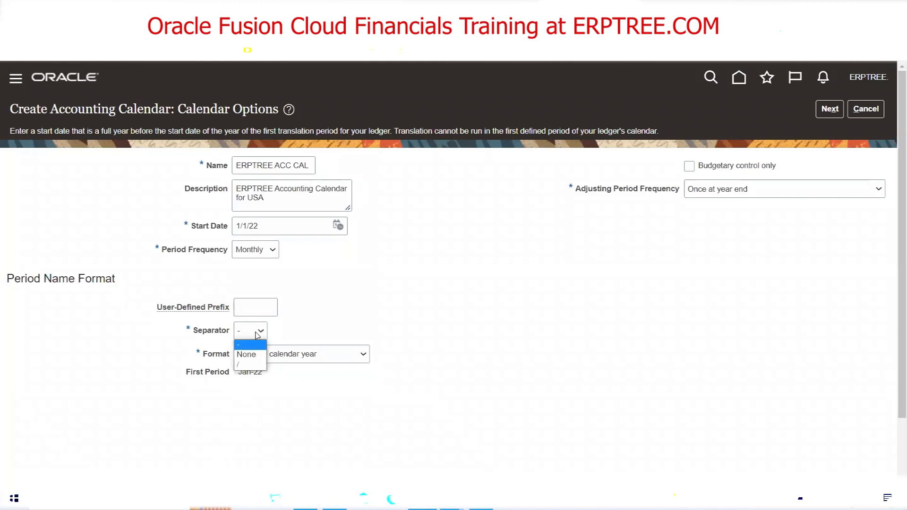
left_click(241, 364)
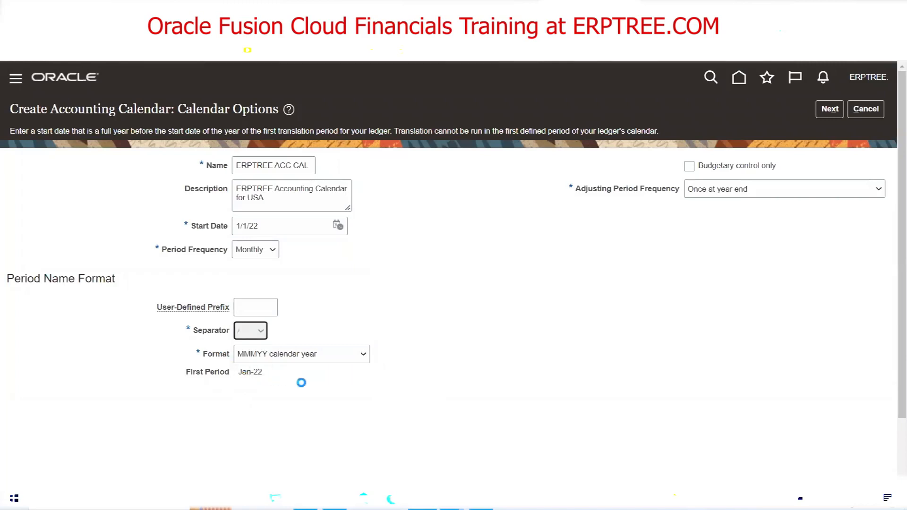
left_click(253, 333)
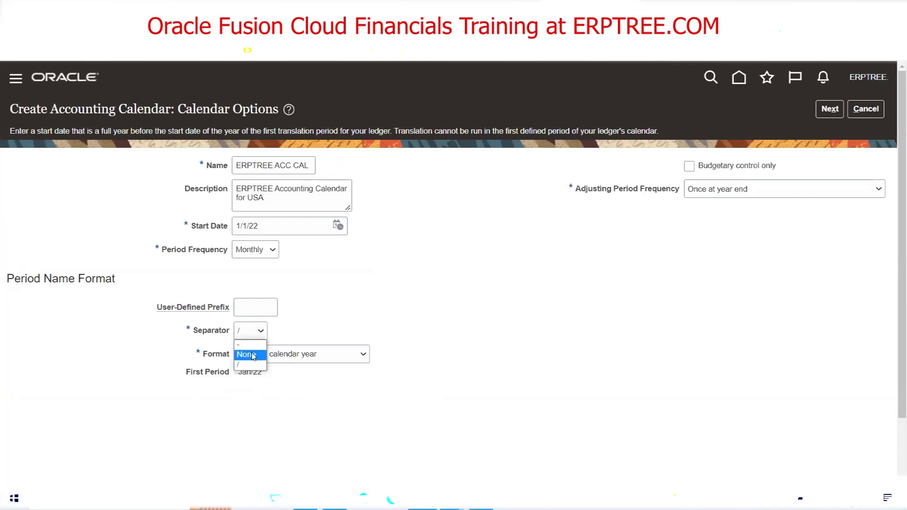
left_click(247, 354)
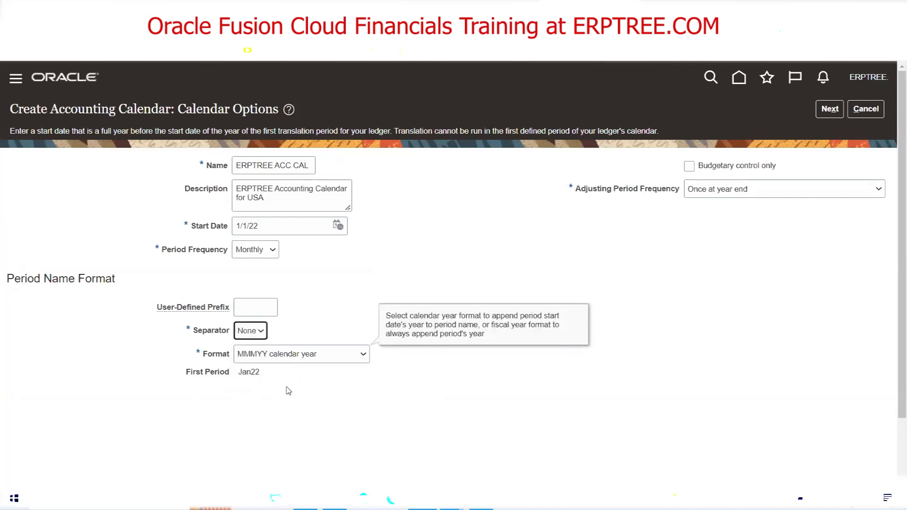
left_click(260, 334)
left_click(259, 346)
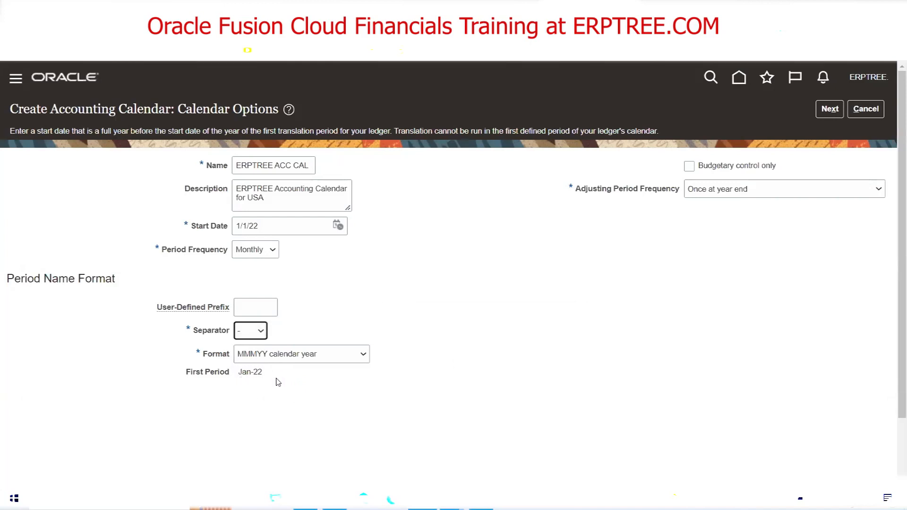
left_click(265, 309)
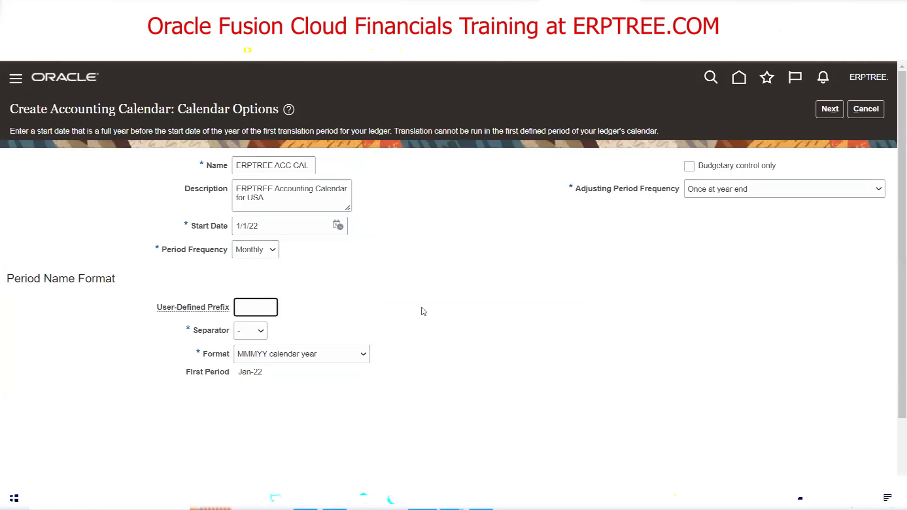
type("X")
left_click(386, 306)
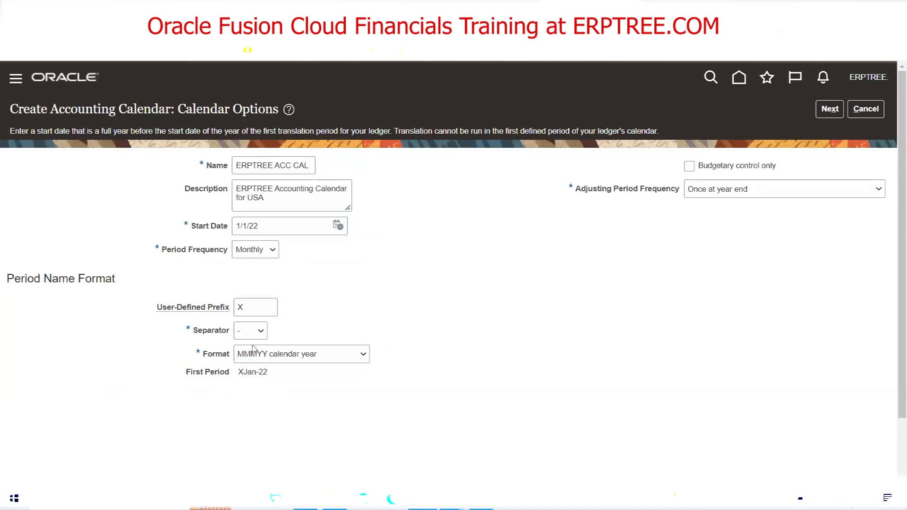
double_click(251, 308)
key("BackSpace")
left_click(417, 325)
Try Other adjusting frequency with 5 adjusting periods, then switch the frequency to None
left_click(786, 189)
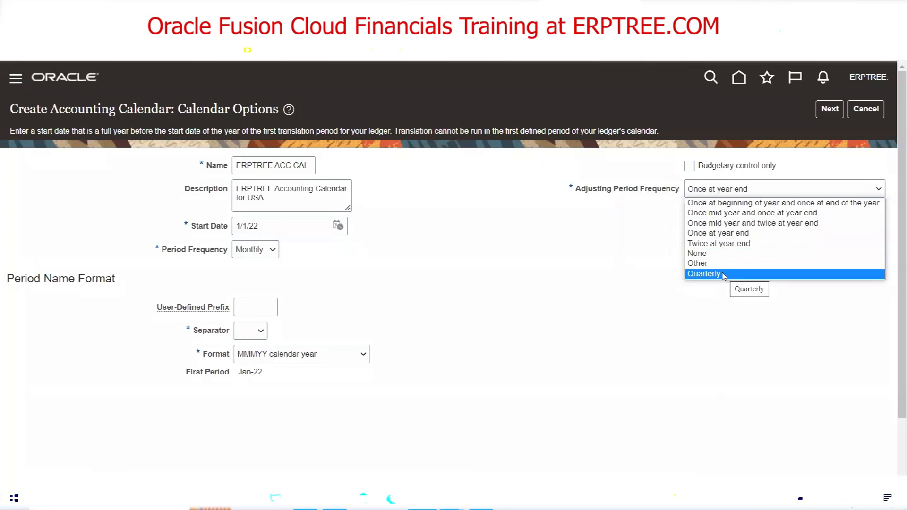
left_click(712, 263)
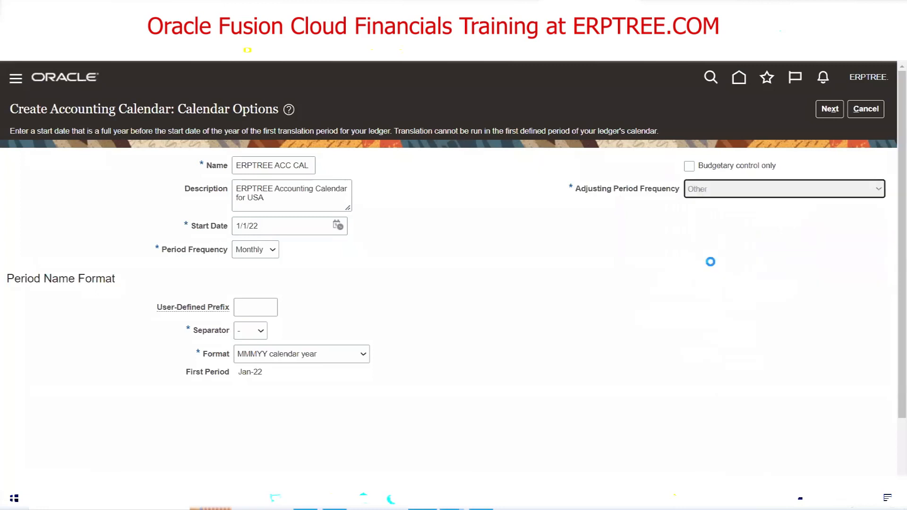
left_click(704, 212)
type("5")
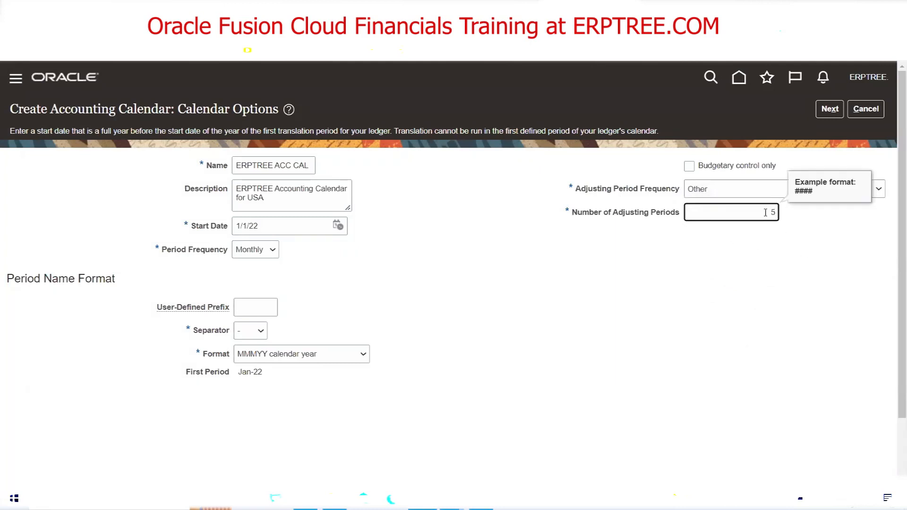
left_click(883, 196)
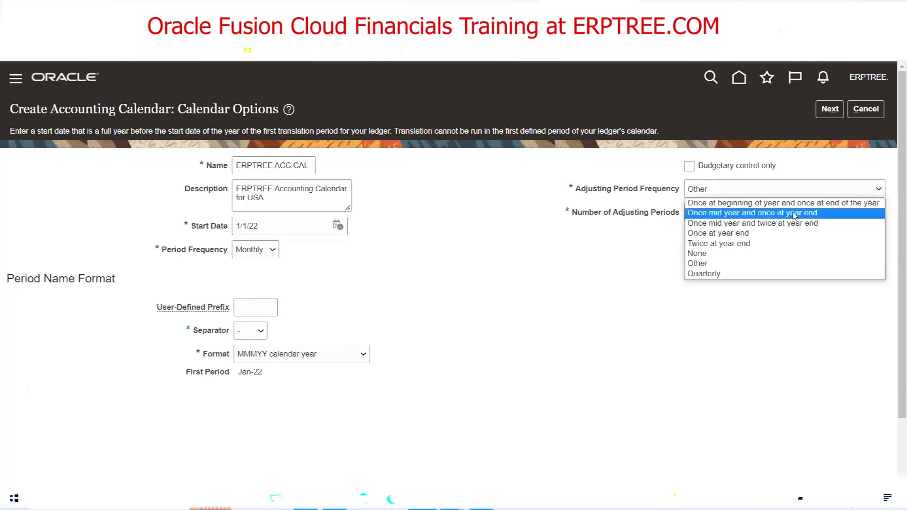
left_click(712, 253)
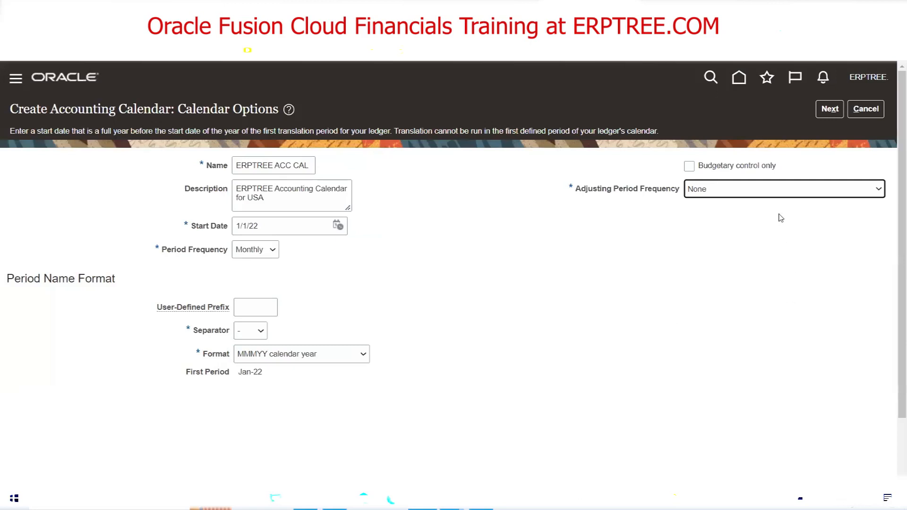
Change the Adjusting Period Frequency from None to 'Once at year end'
left_click(773, 191)
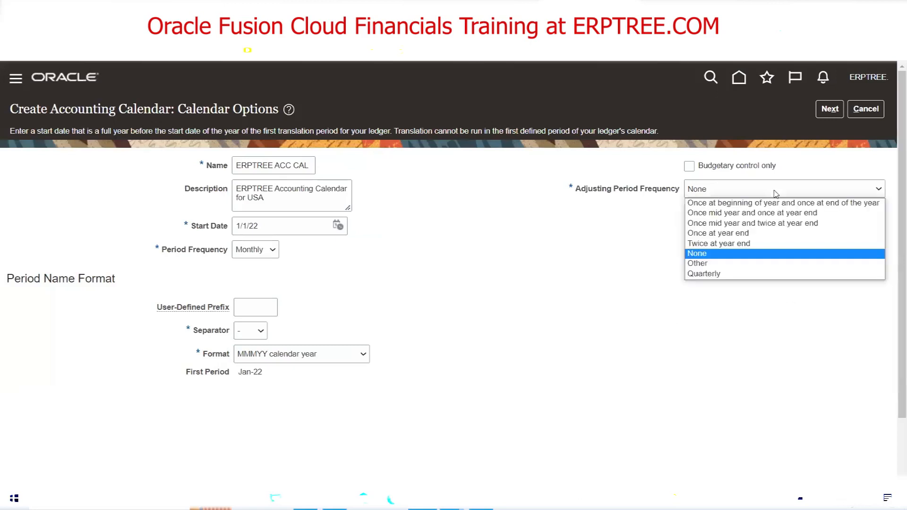
left_click(746, 258)
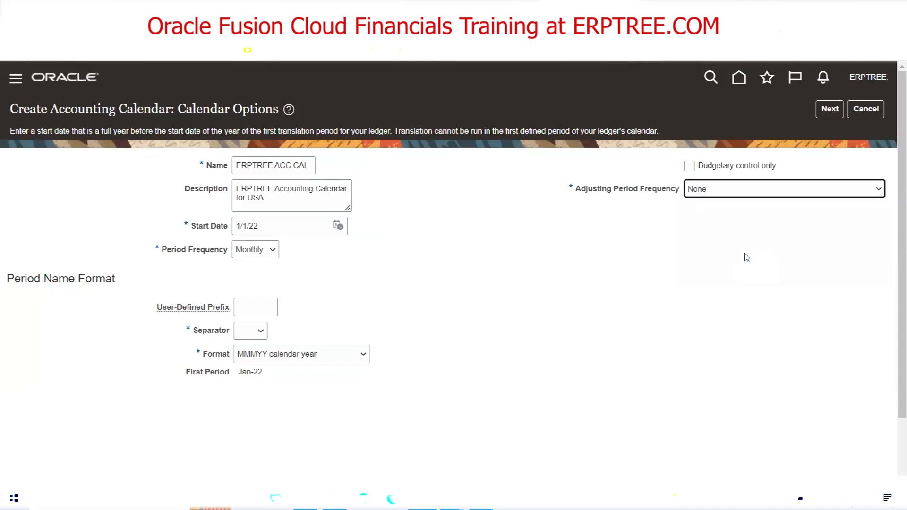
left_click(751, 190)
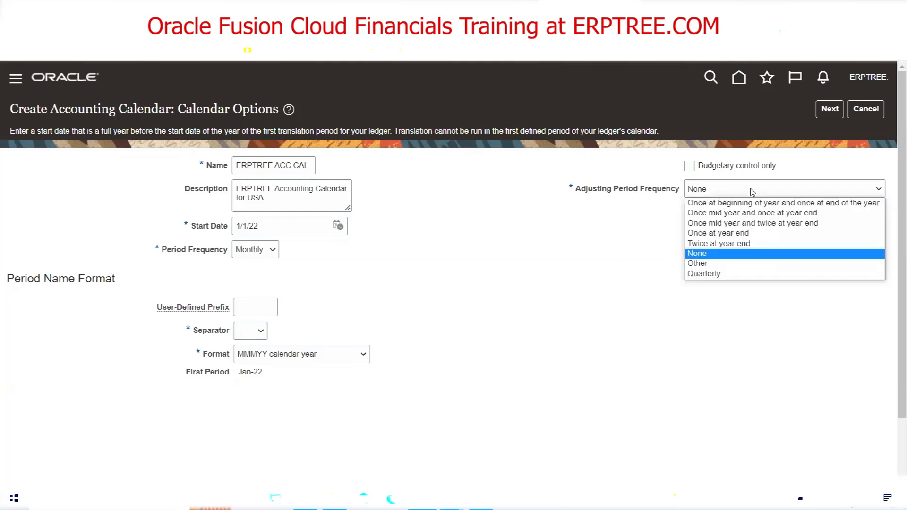
left_click(744, 236)
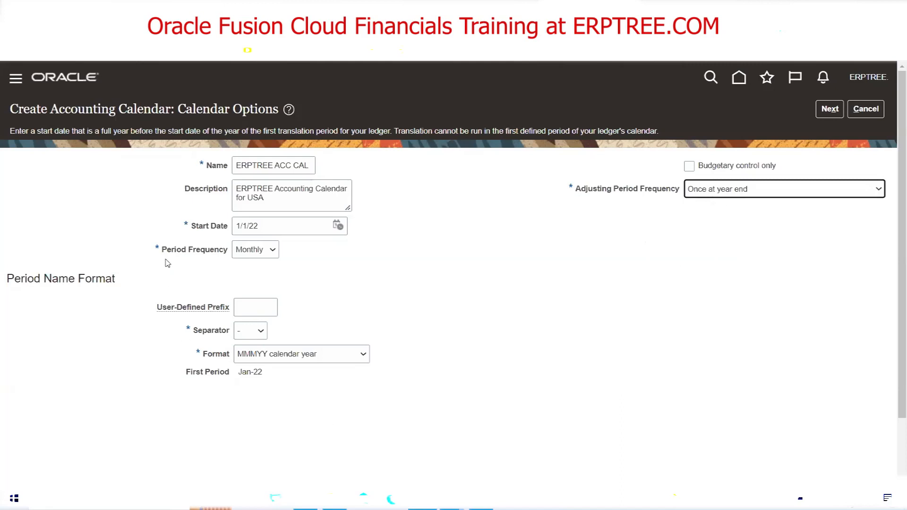
mouse_move(247, 258)
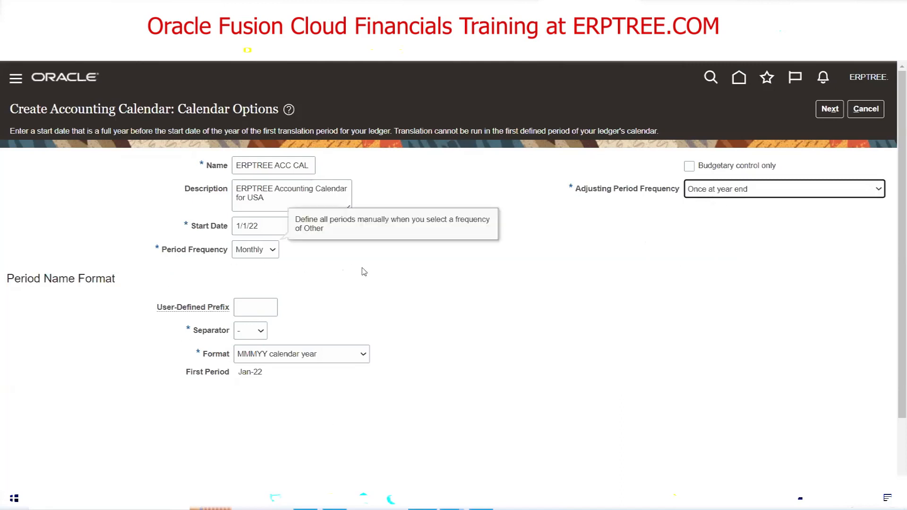
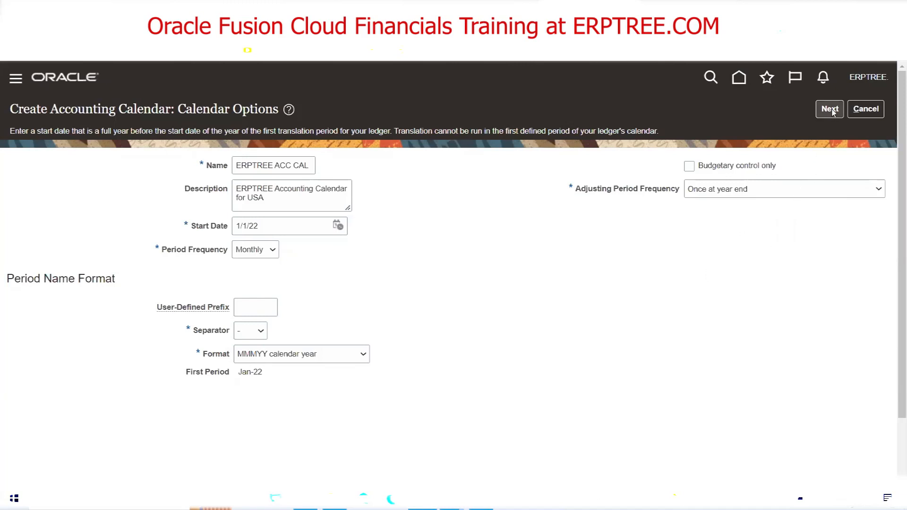
Generate the period details, Jan-22 through Dec-22 plus adjusting period 13_Dec-22
left_click(830, 110)
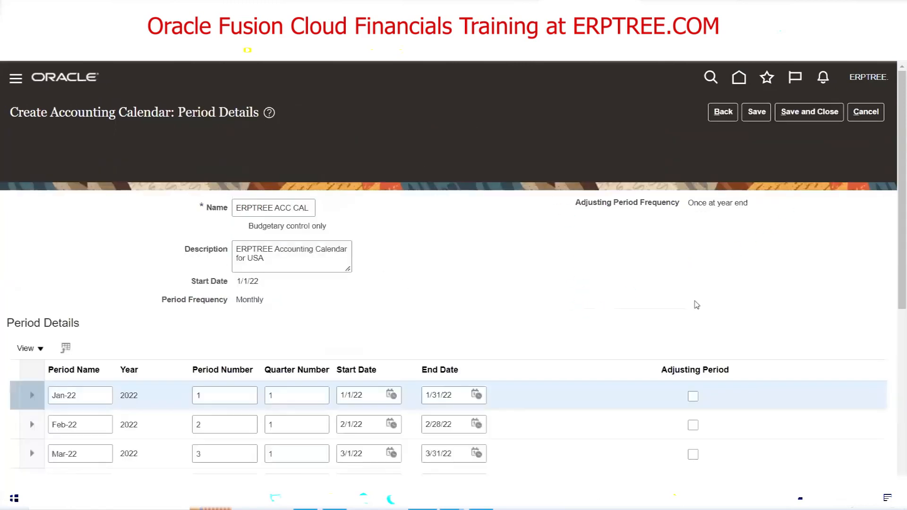
scroll(725, 265, "down", 1)
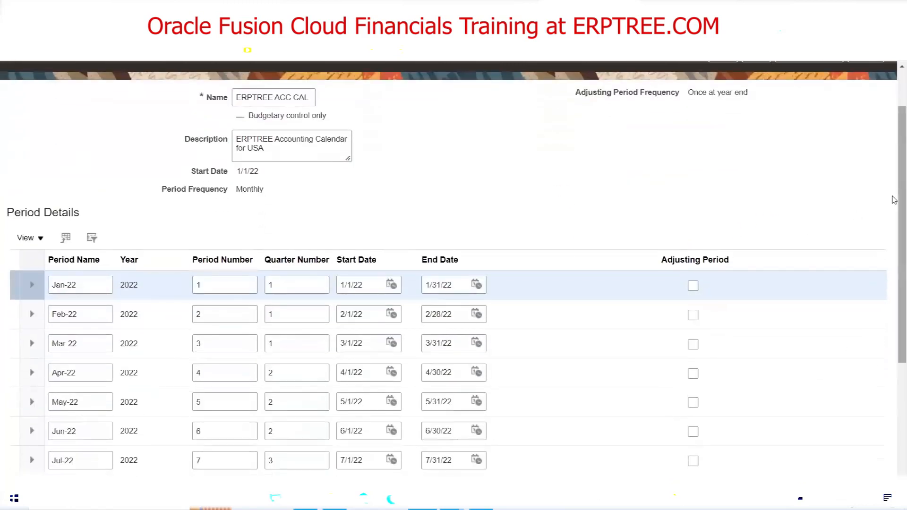
scroll(893, 187, "up", 1)
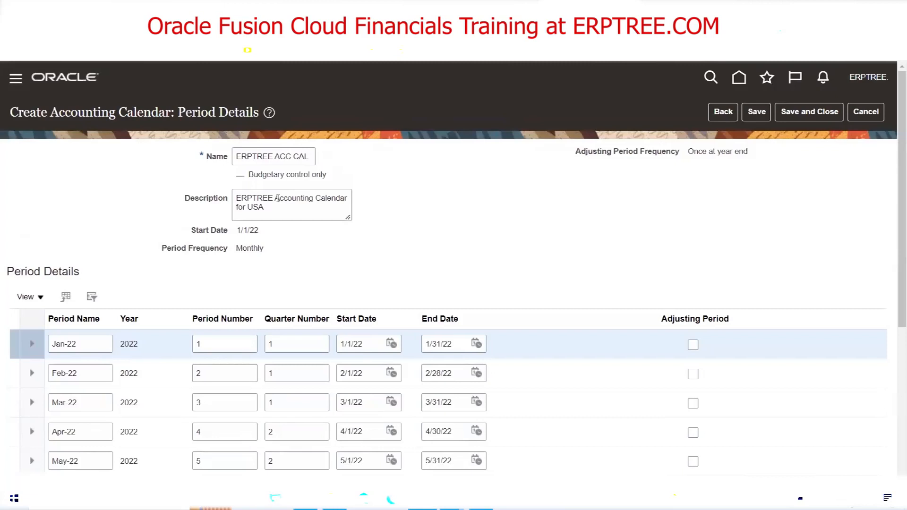
Review the calendar's start date, Monthly period frequency and Once at year end adjusting setting
double_click(250, 231)
left_click(250, 230)
double_click(255, 245)
triple_click(712, 152)
left_click(867, 224)
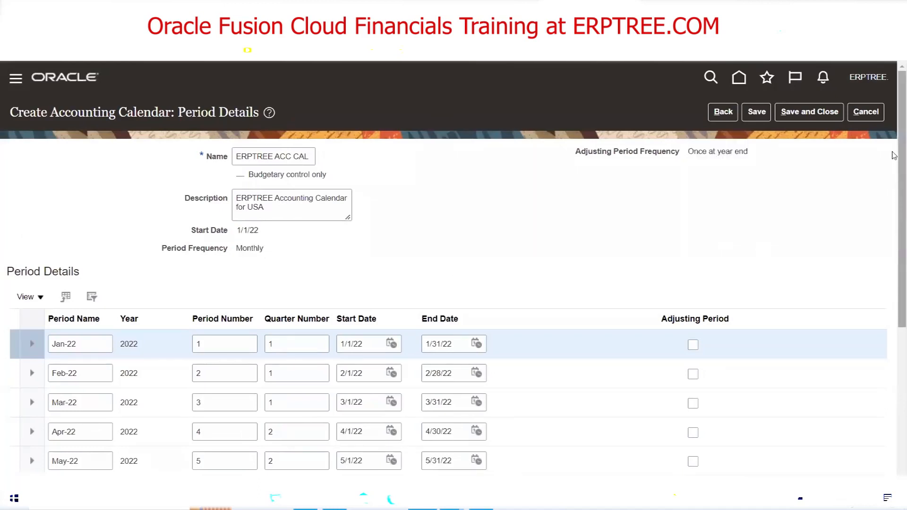
left_click_drag(893, 140, 893, 262)
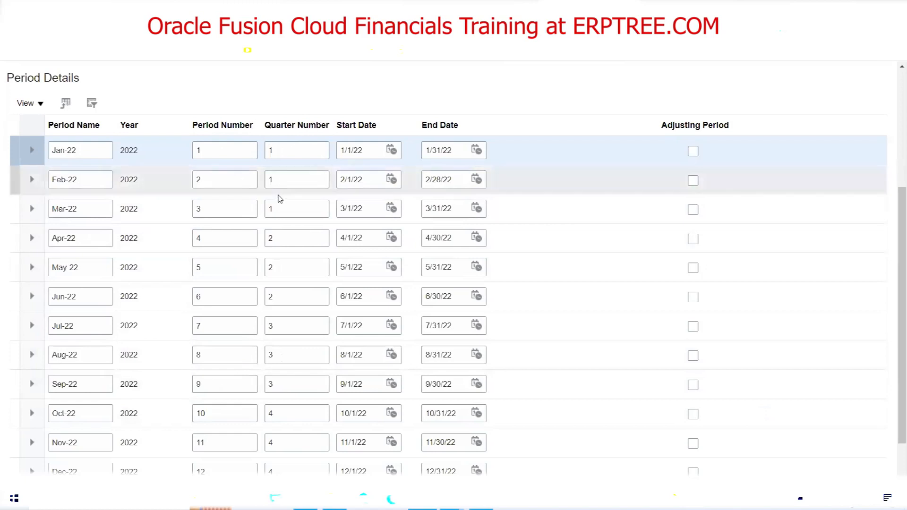
left_click_drag(899, 205, 892, 295)
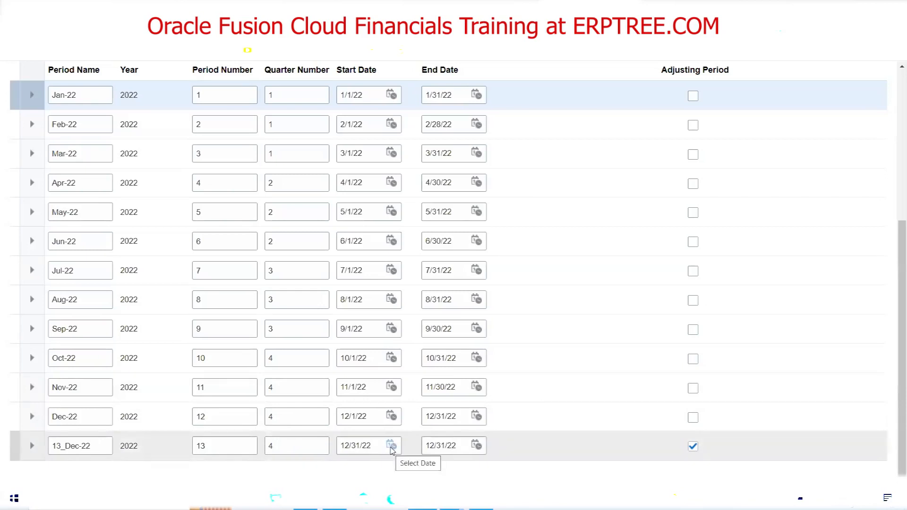
Change the 13_Dec-22 adjusting period's start date from 12/31/22 to 12/25/22
left_click(391, 447)
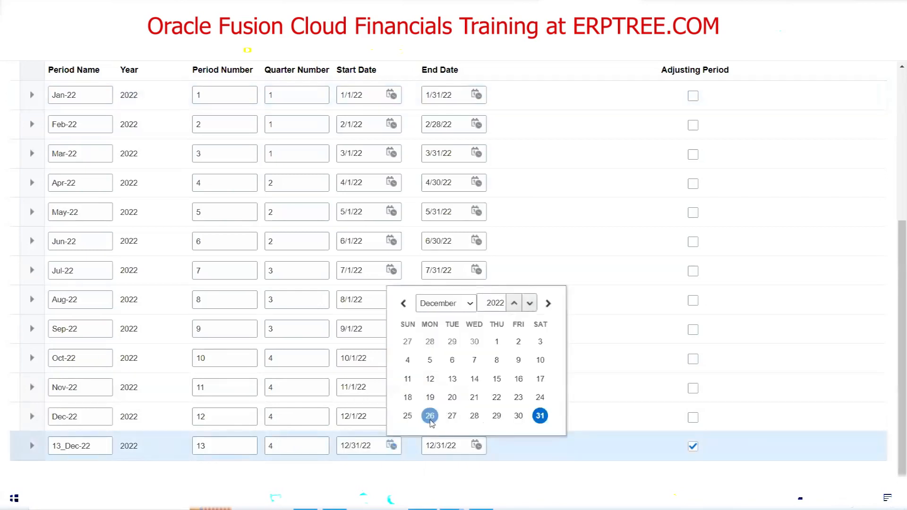
left_click(407, 416)
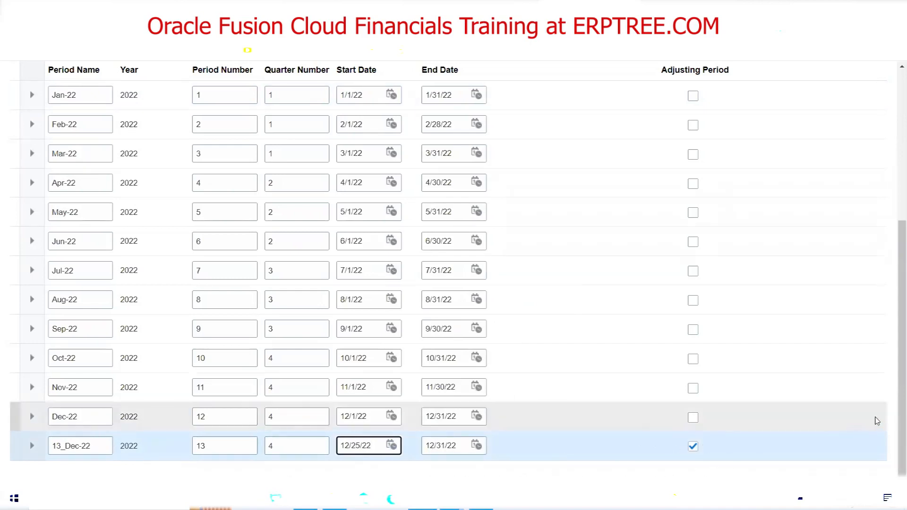
scroll(894, 305, "up", 3)
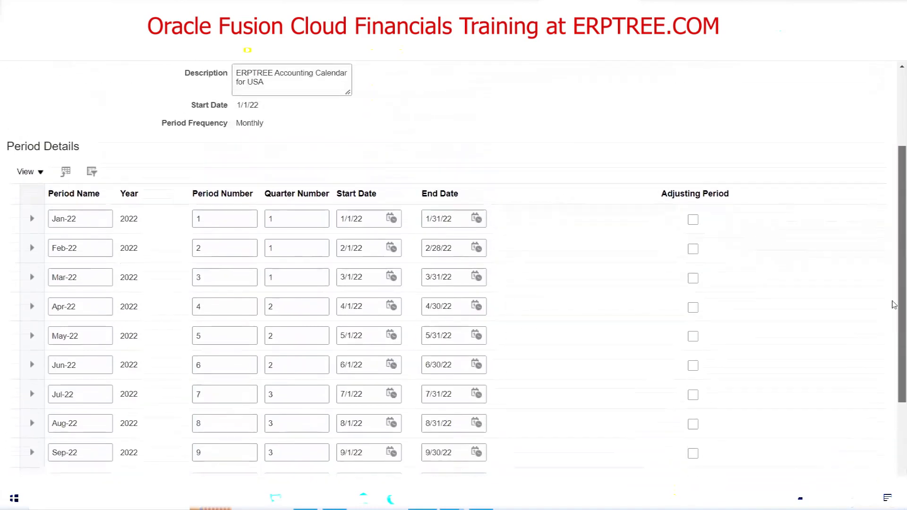
scroll(894, 305, "up", 3)
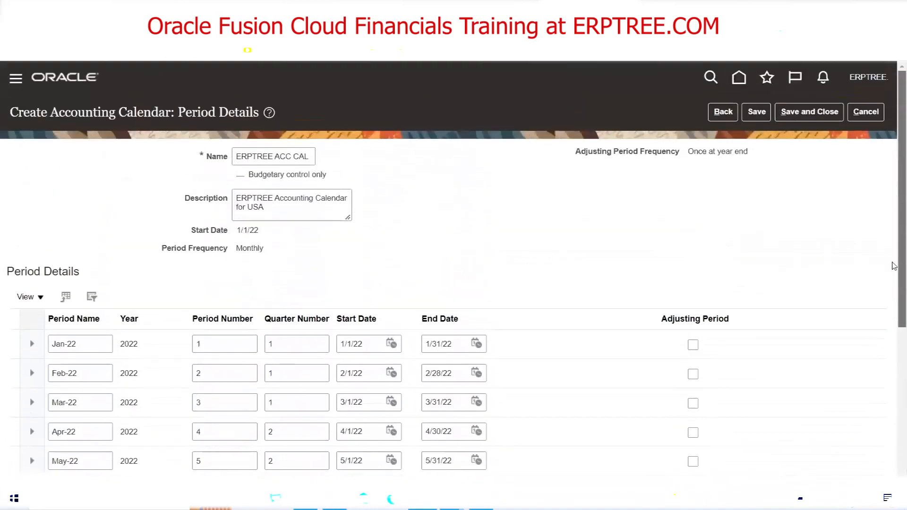
Save the ERPTREE ACC CAL calendar so it opens on the Edit Accounting Calendar page
left_click(757, 114)
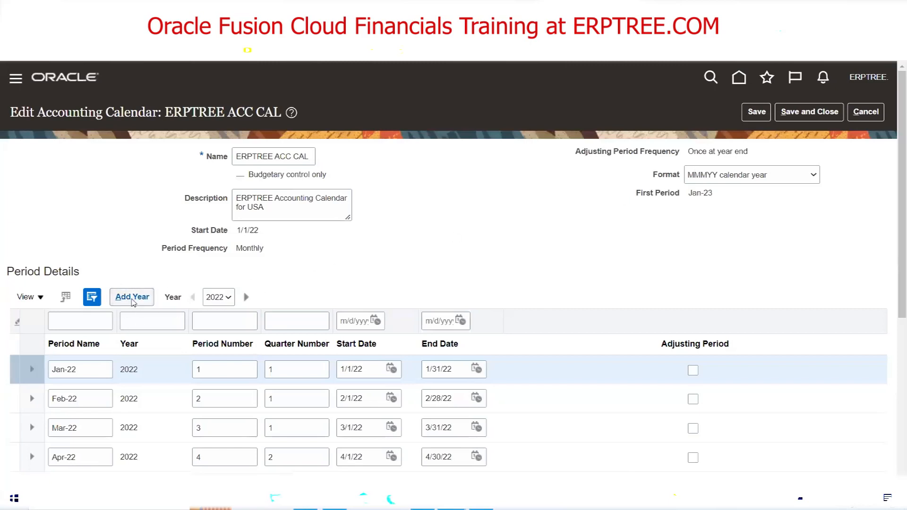
Add the 2023 periods, Jan-23 through 13_Dec-23, to the calendar
left_click(132, 303)
scroll(456, 265, "down", 1)
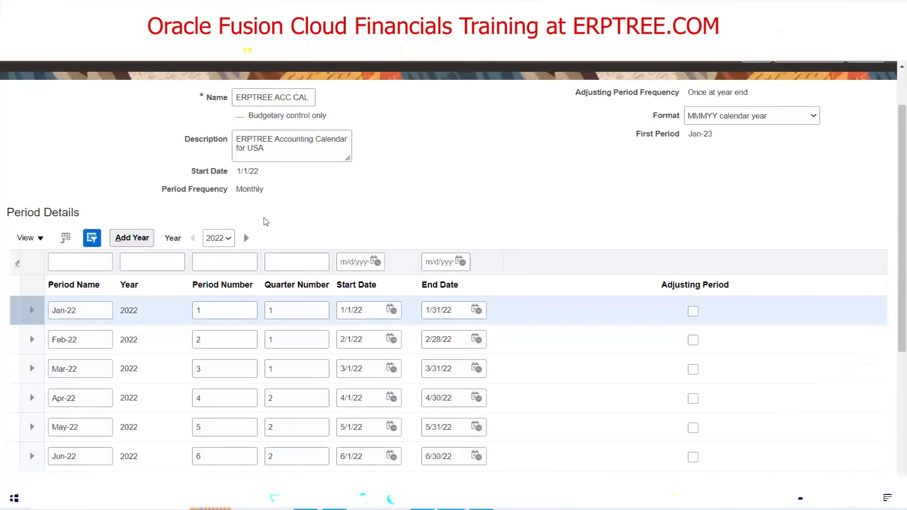
scroll(255, 229, "up", 1)
scroll(255, 229, "up", 1)
left_click(127, 297)
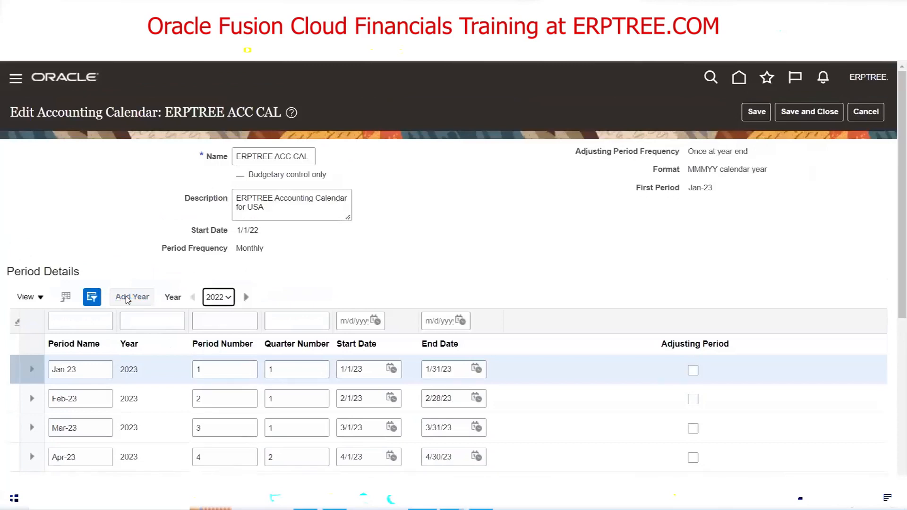
Save the calendar and review the new 2023 period rows
left_click(756, 114)
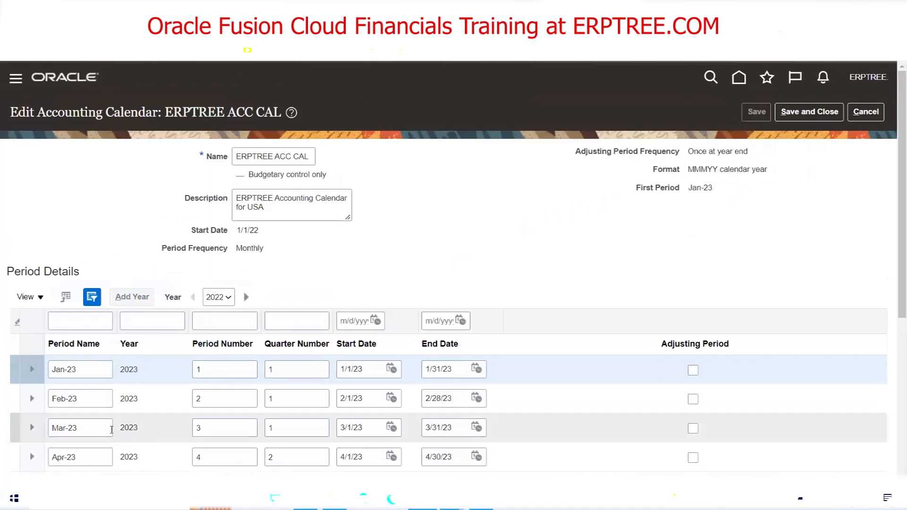
scroll(454, 279, "down", 4)
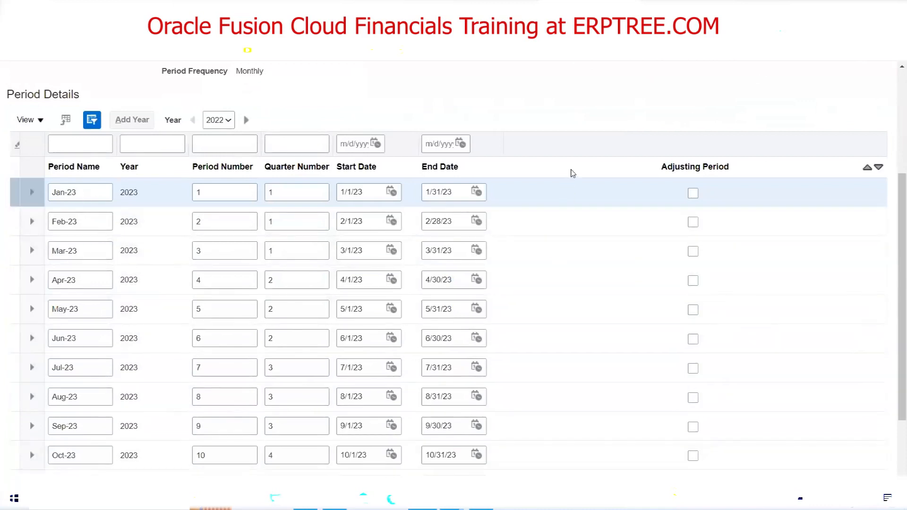
scroll(569, 172, "down", 2)
scroll(566, 210, "up", 5)
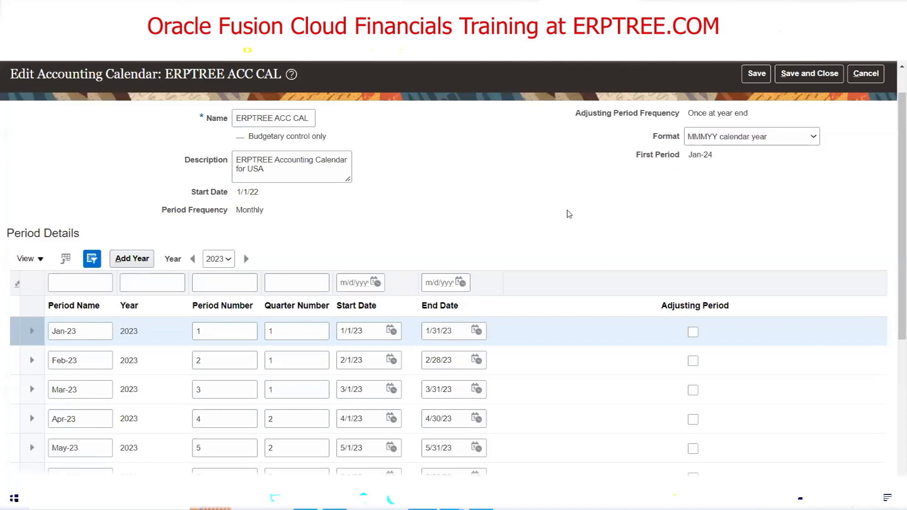
triple_click(251, 193)
left_click(330, 204)
scroll(594, 219, "up", 1)
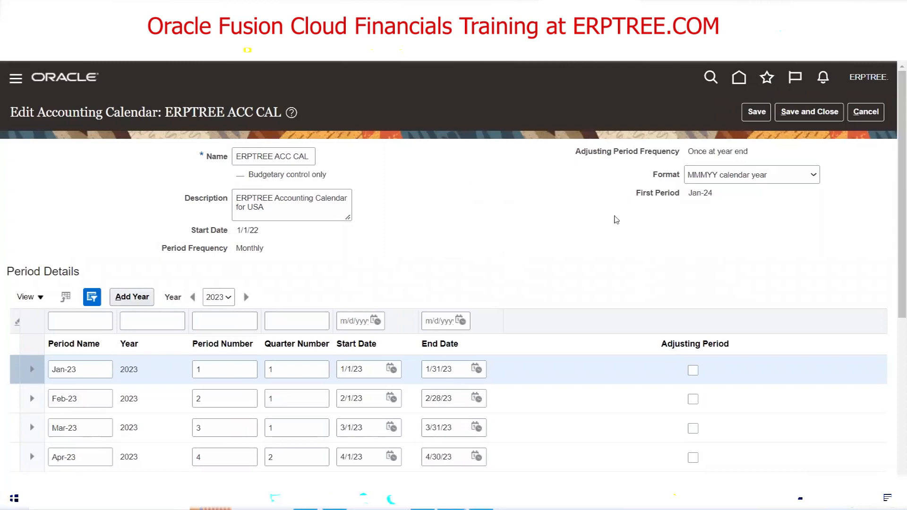
left_click_drag(259, 230, 236, 230)
left_click(427, 227)
scroll(432, 219, "down", 6)
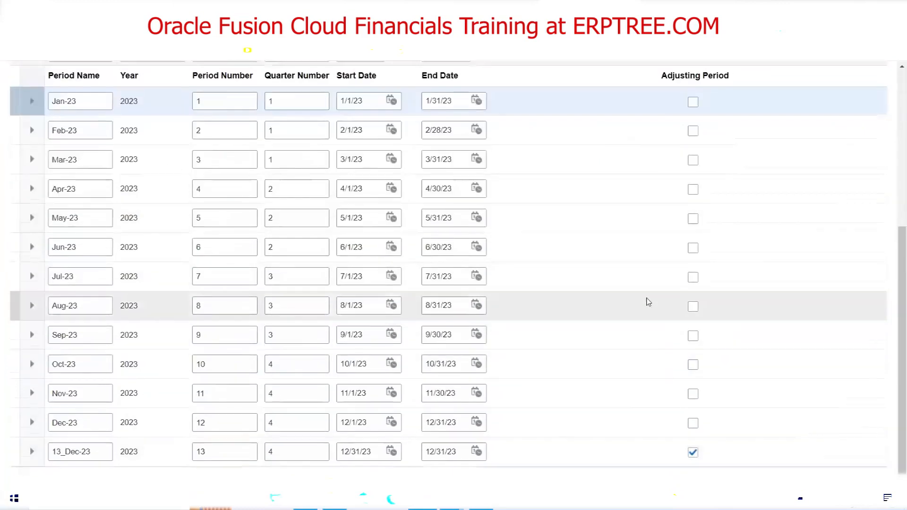
scroll(648, 302, "up", 6)
left_click(653, 208)
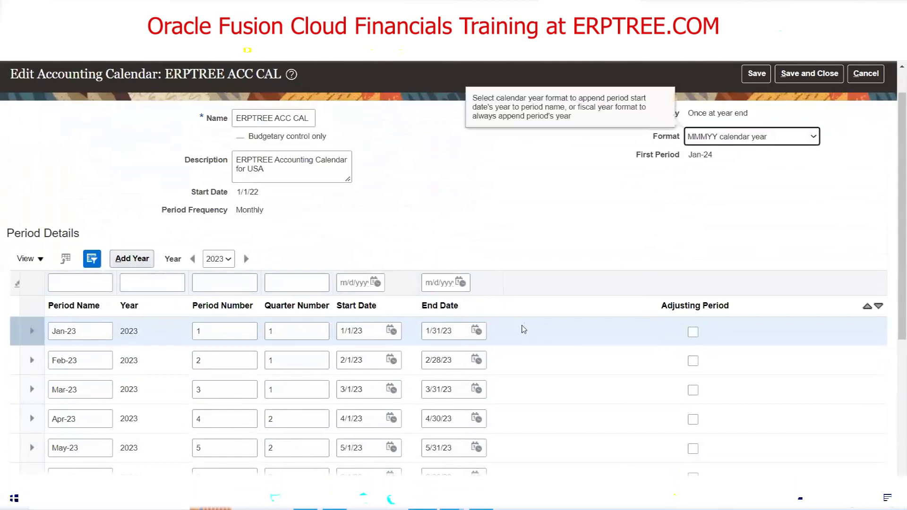
scroll(523, 329, "down", 5)
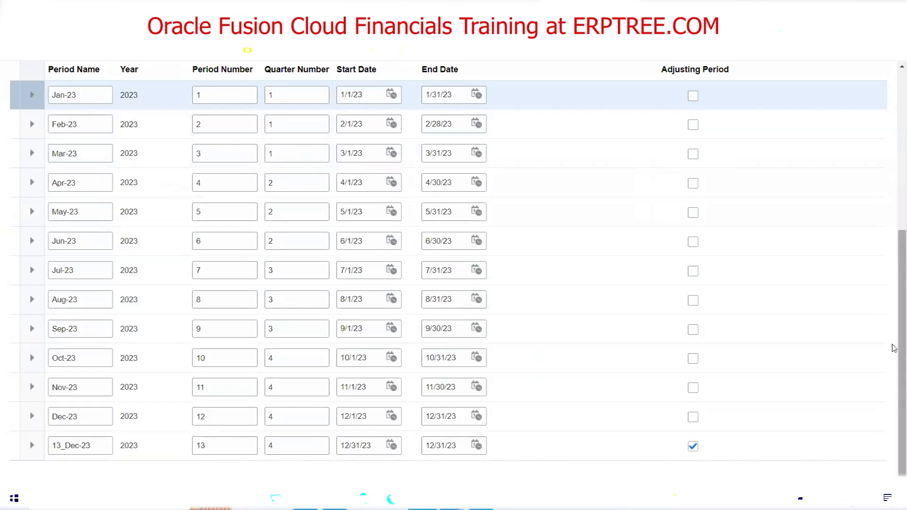
left_click_drag(893, 339, 894, 202)
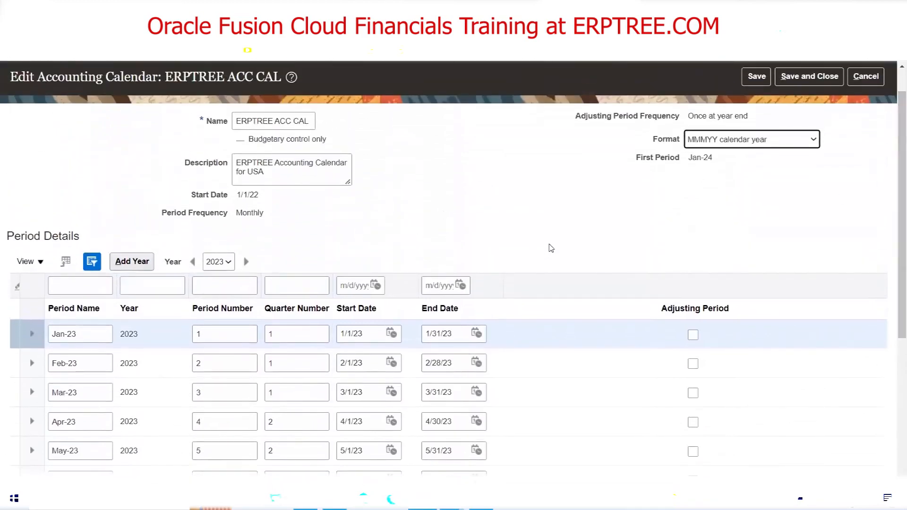
left_click(292, 121)
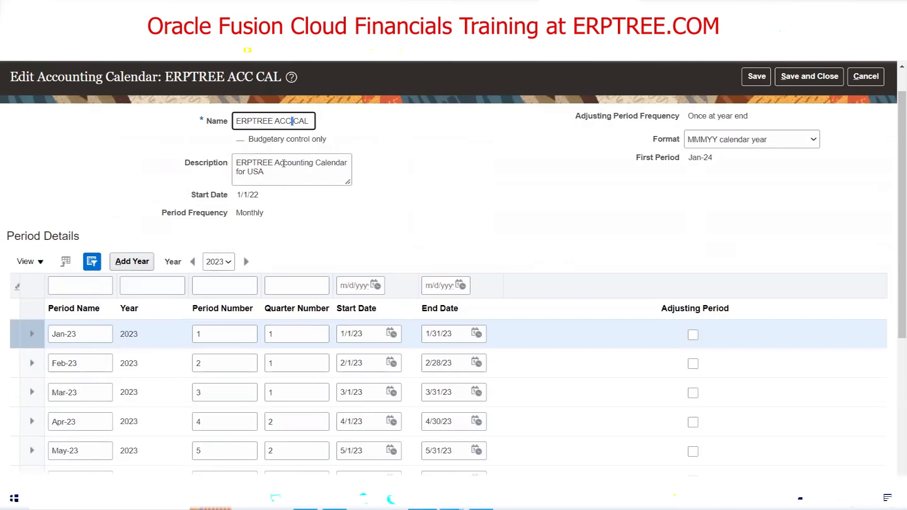
triple_click(284, 163)
left_click(513, 192)
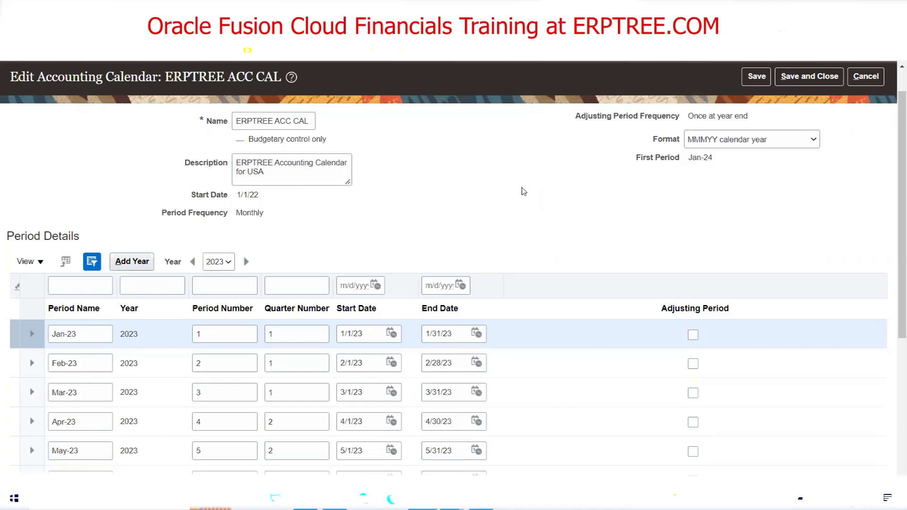
Try 12/1/23 as the 13_Dec-23 start date, then reset it to 1/1/23
scroll(543, 182, "down", 5)
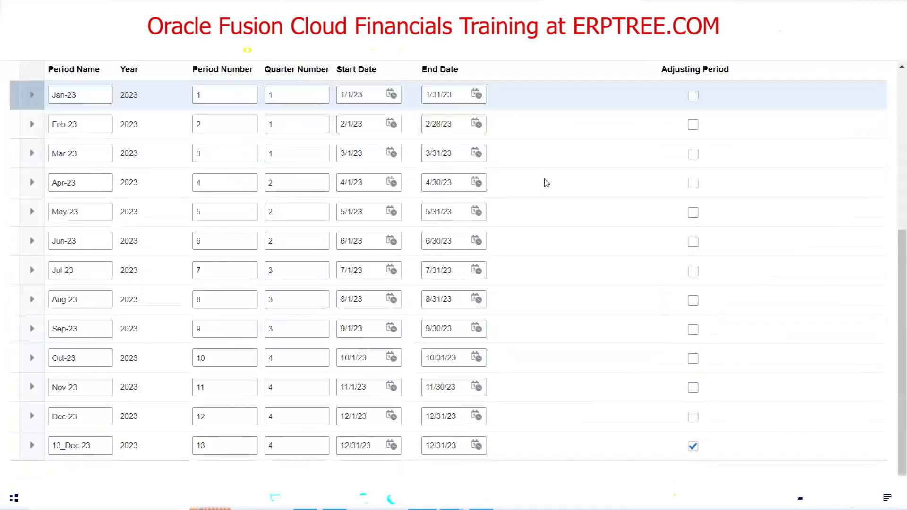
left_click(391, 445)
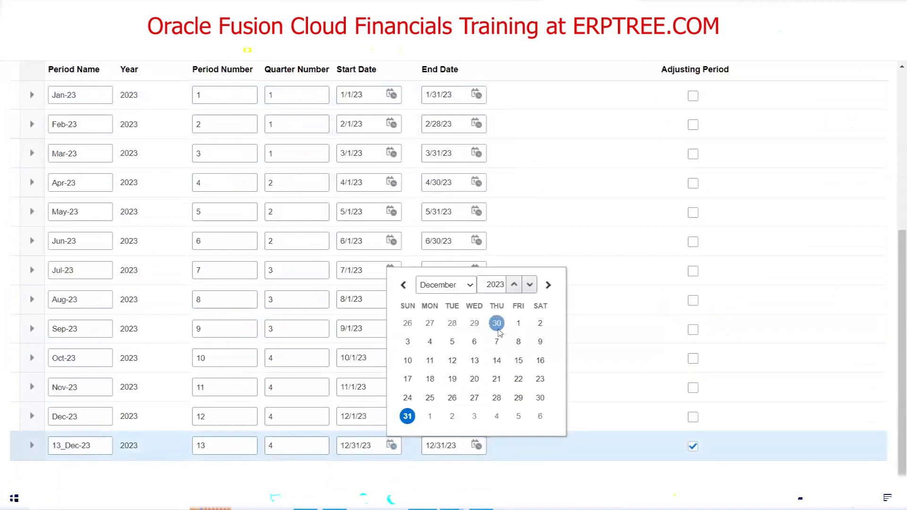
left_click(518, 323)
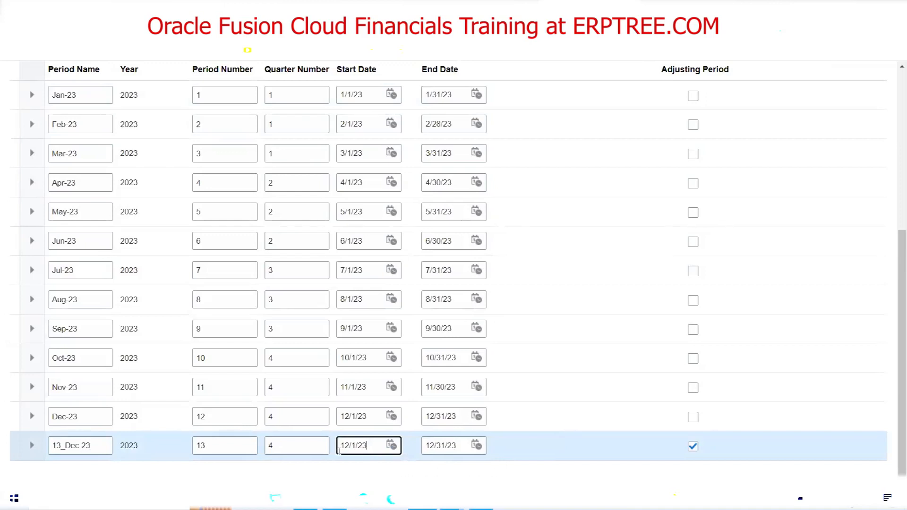
left_click_drag(342, 449, 380, 449)
left_click(462, 449)
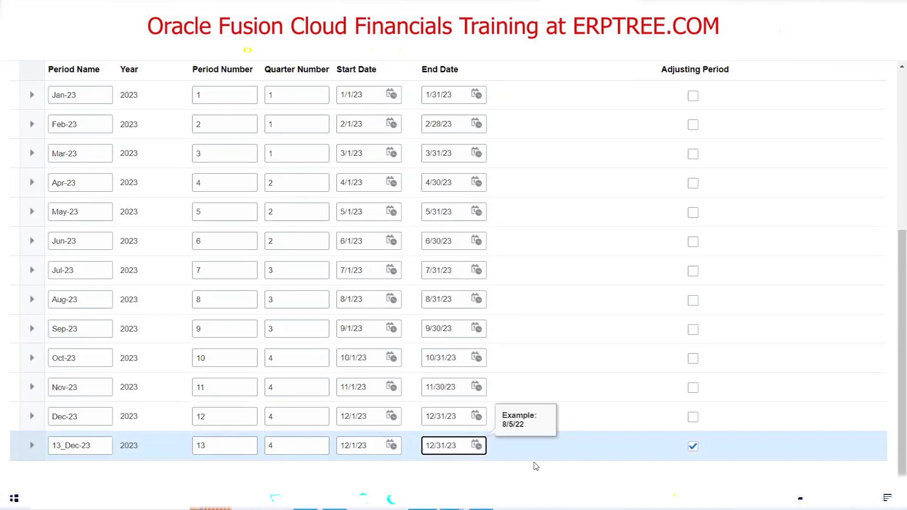
left_click(392, 448)
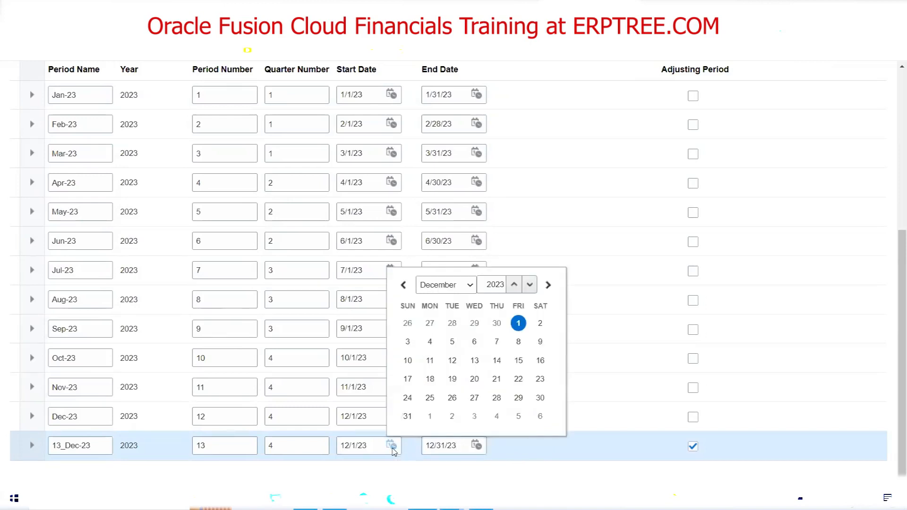
left_click(471, 287)
left_click(458, 298)
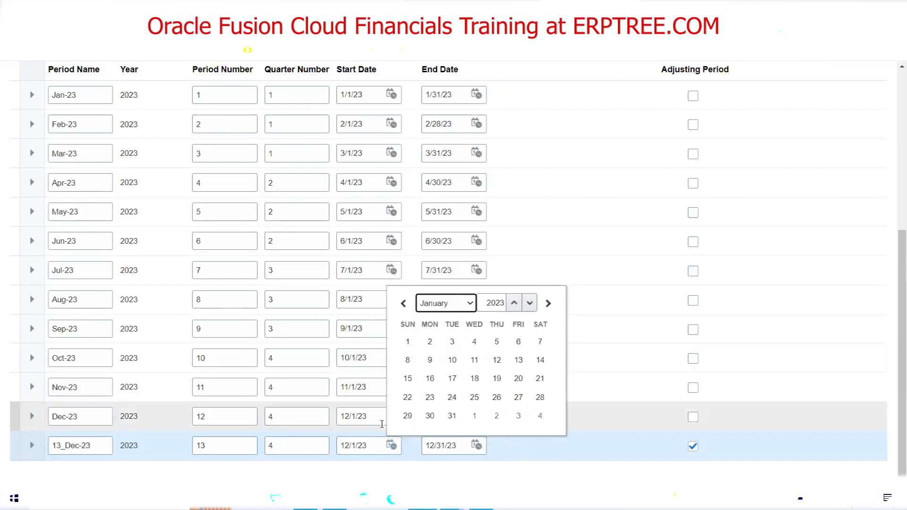
left_click(407, 340)
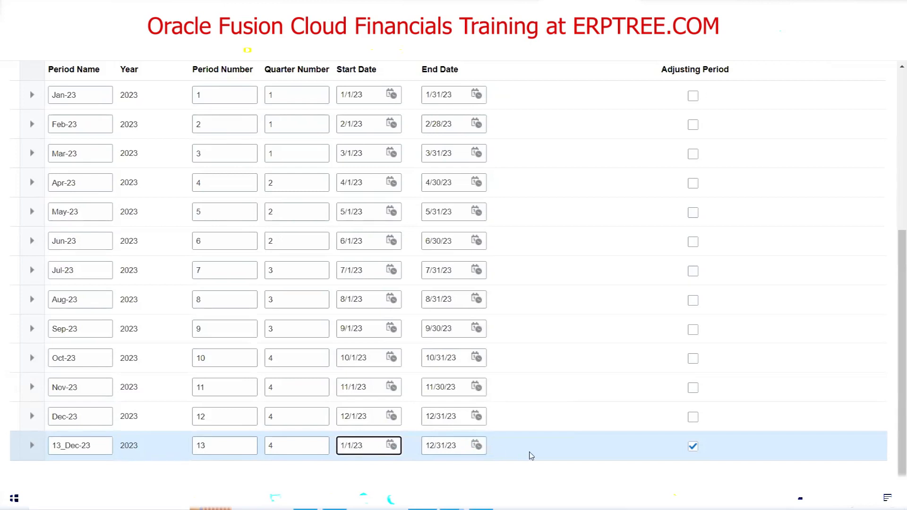
Set the 13_Dec-23 start date to 12/28/23 and commit the row
left_click(391, 445)
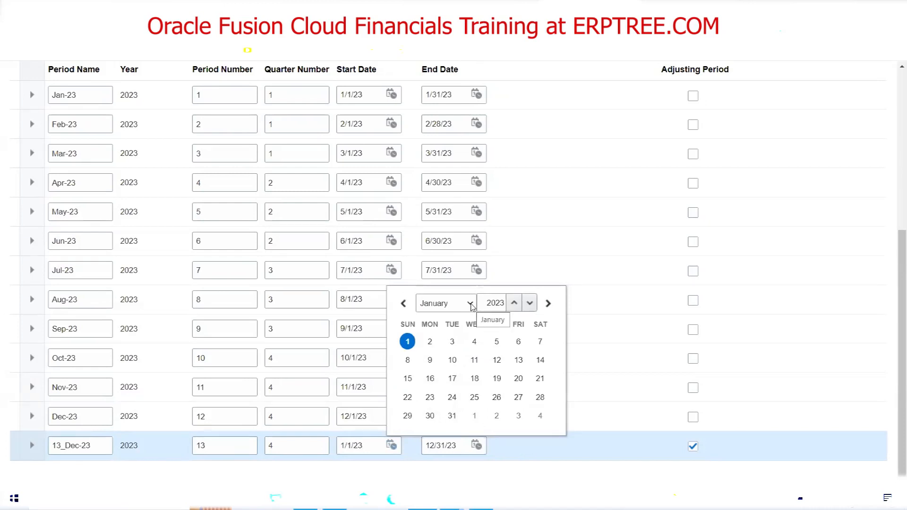
left_click(469, 305)
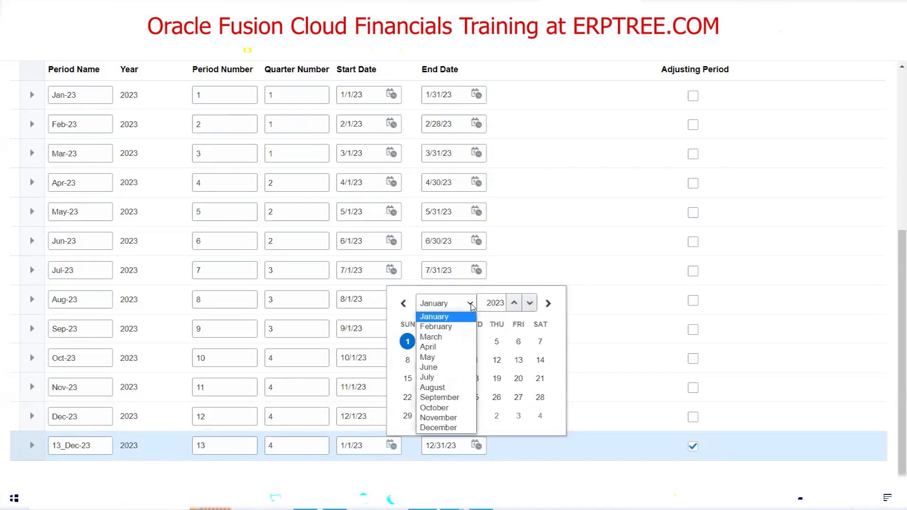
left_click(443, 429)
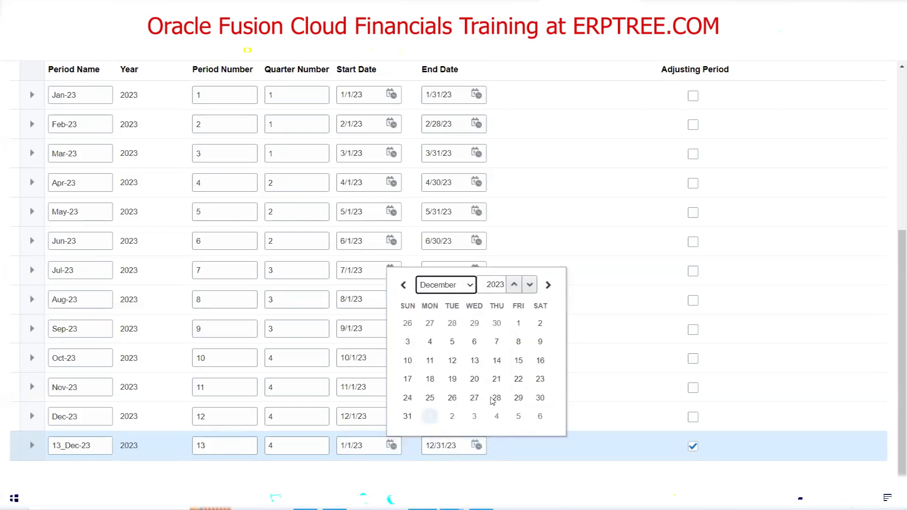
left_click(495, 398)
left_click(496, 398)
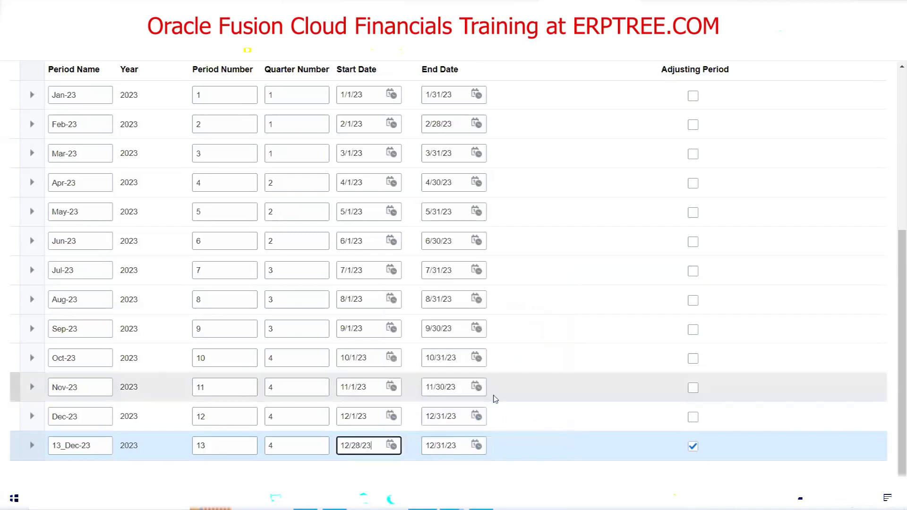
left_click(570, 469)
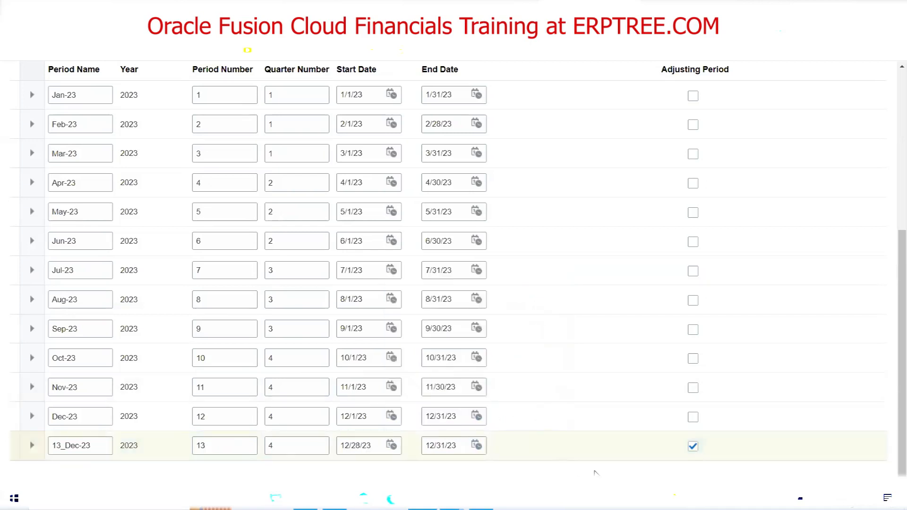
scroll(599, 364, "up", 5)
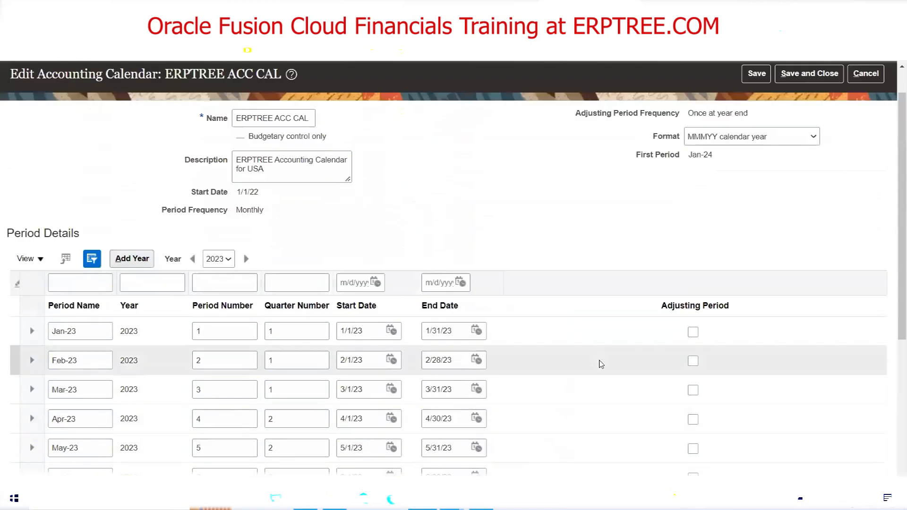
scroll(600, 359, "up", 1)
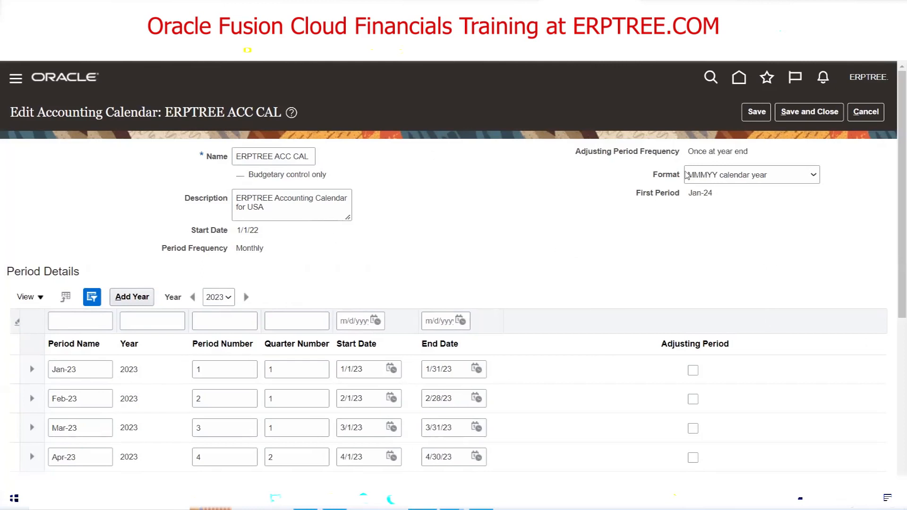
mouse_move(691, 176)
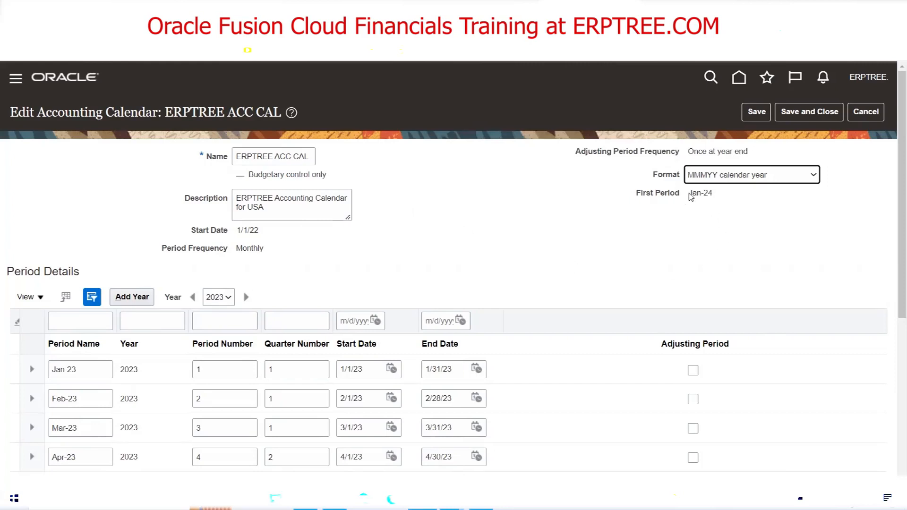
left_click_drag(688, 192, 701, 194)
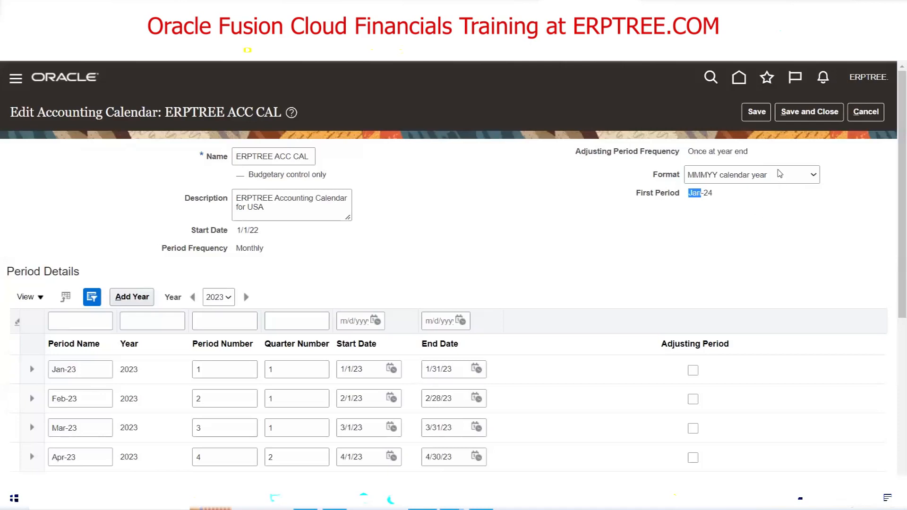
left_click(567, 211)
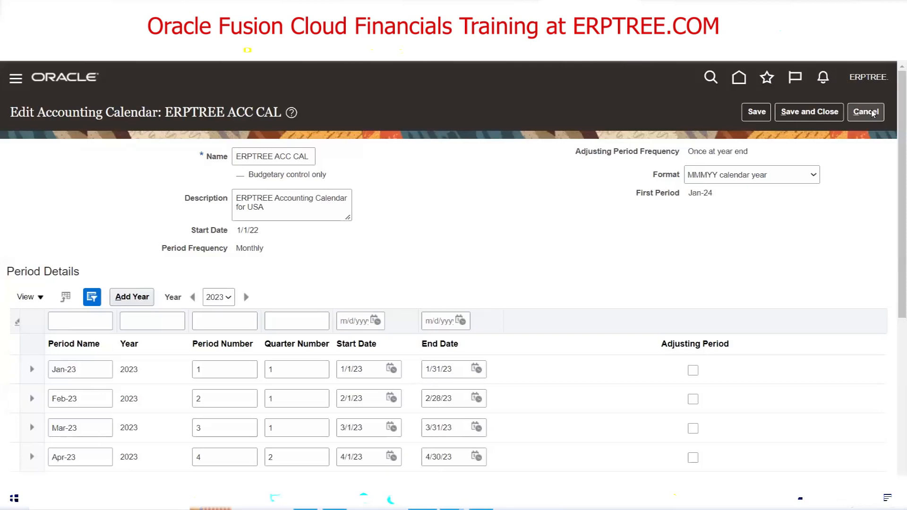
Discard the calendar edits and start a new calendar named 'INDIA ACCCAL'
left_click(872, 114)
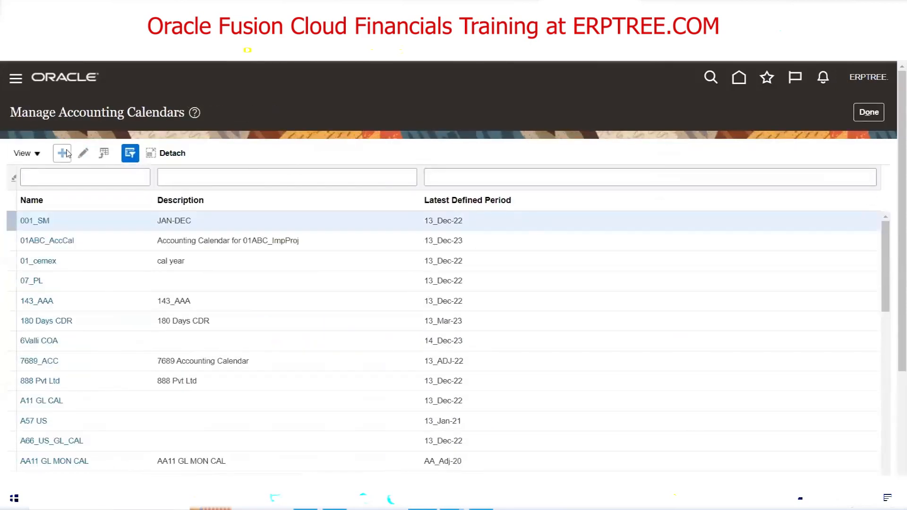
left_click(62, 153)
left_click(289, 166)
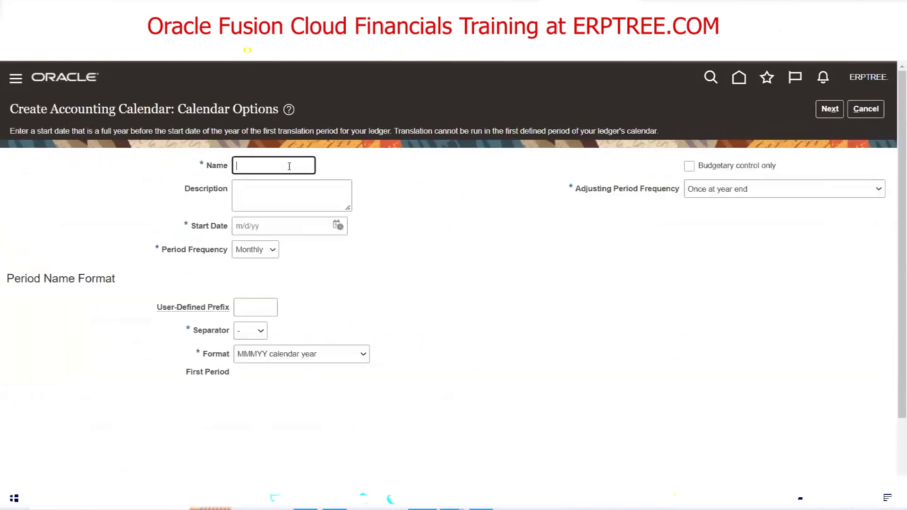
type("T")
key("BackSpace")
type("INDIA ACCCAL")
Give INDIA ACCCAL start date 4/1/22 and the MMMYY fiscal year period name format
left_click(338, 228)
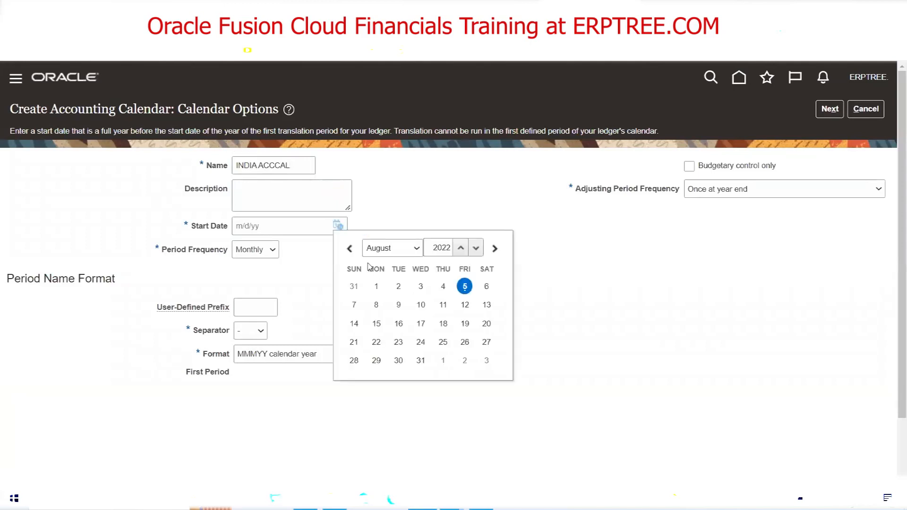
left_click(415, 249)
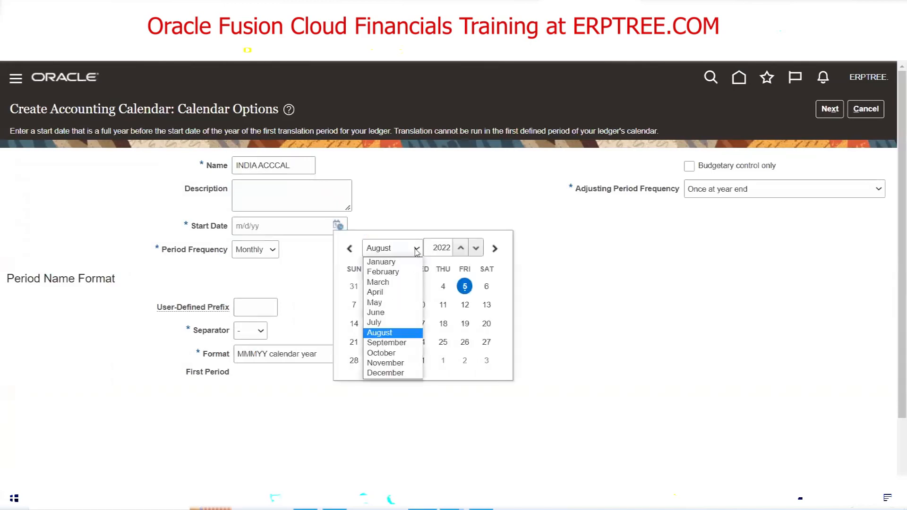
left_click(401, 292)
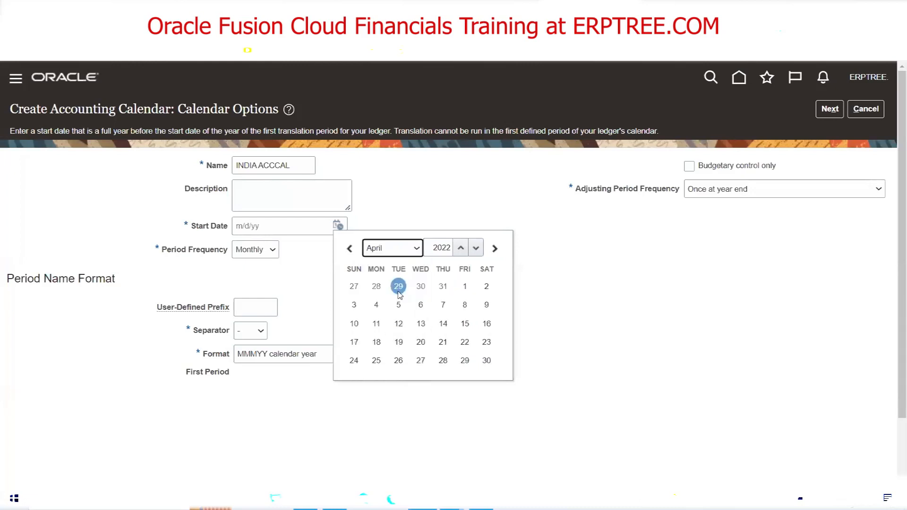
left_click(464, 286)
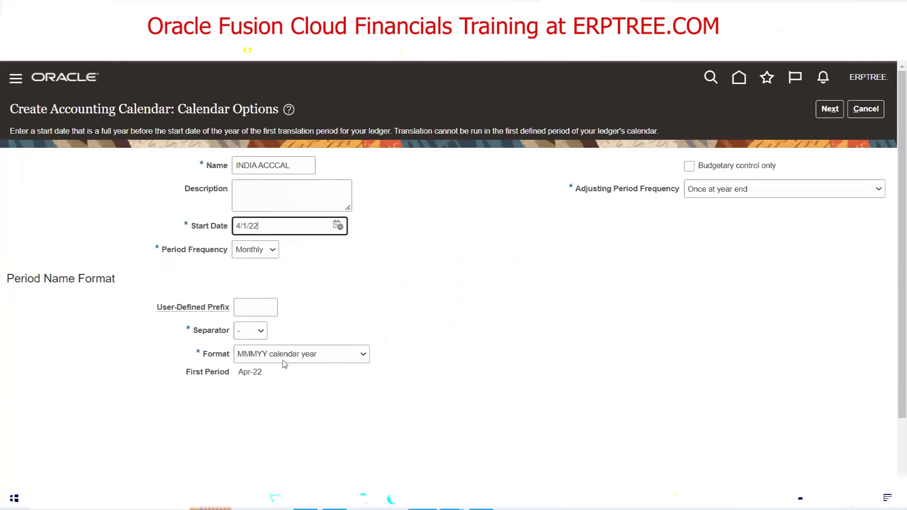
left_click(364, 356)
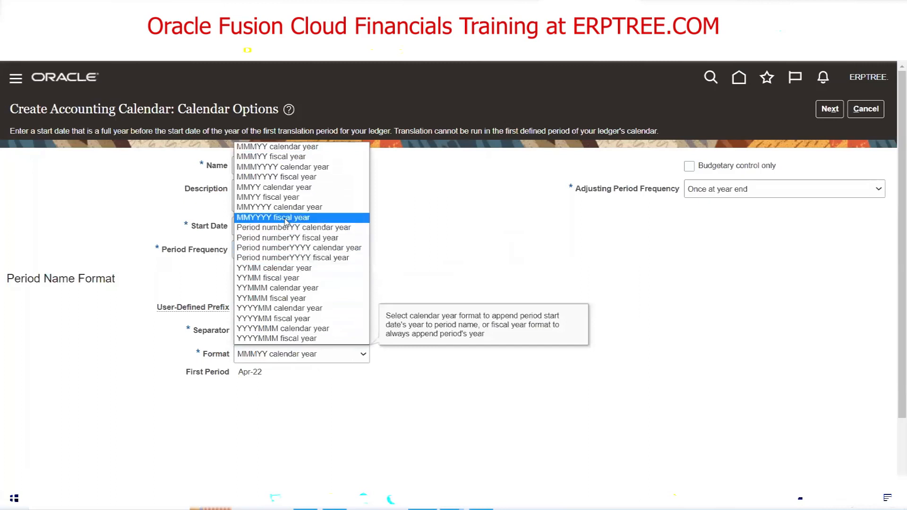
left_click(285, 158)
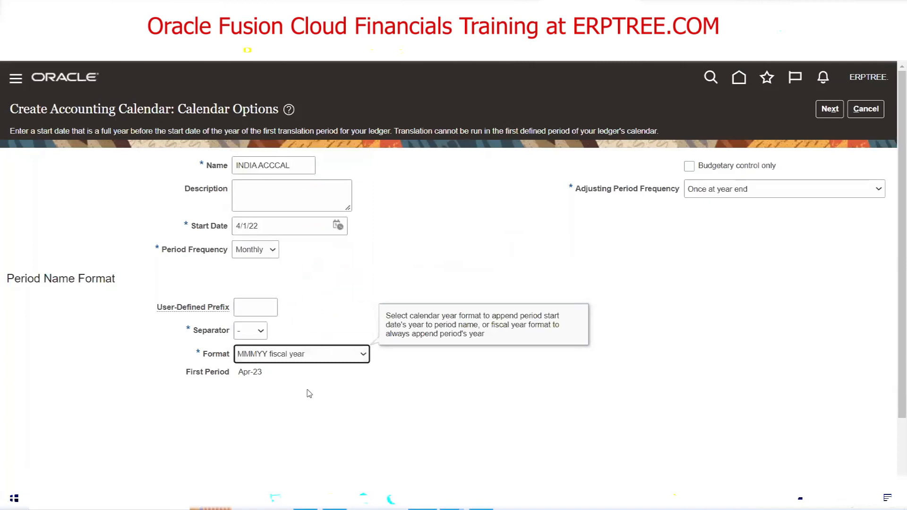
left_click(401, 425)
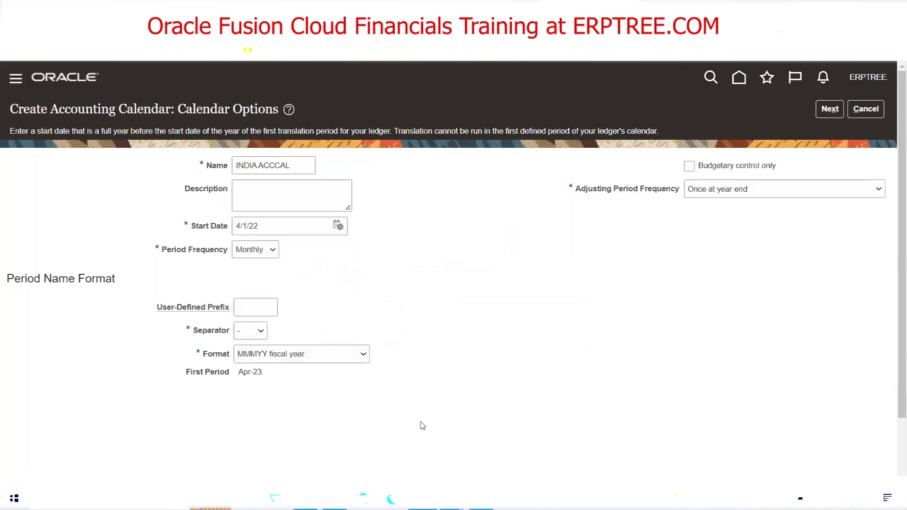
Generate INDIA ACCCAL's periods and scroll through Apr-23 to adjusting period 13_Mar-23
left_click(829, 109)
scroll(453, 270, "down", 3)
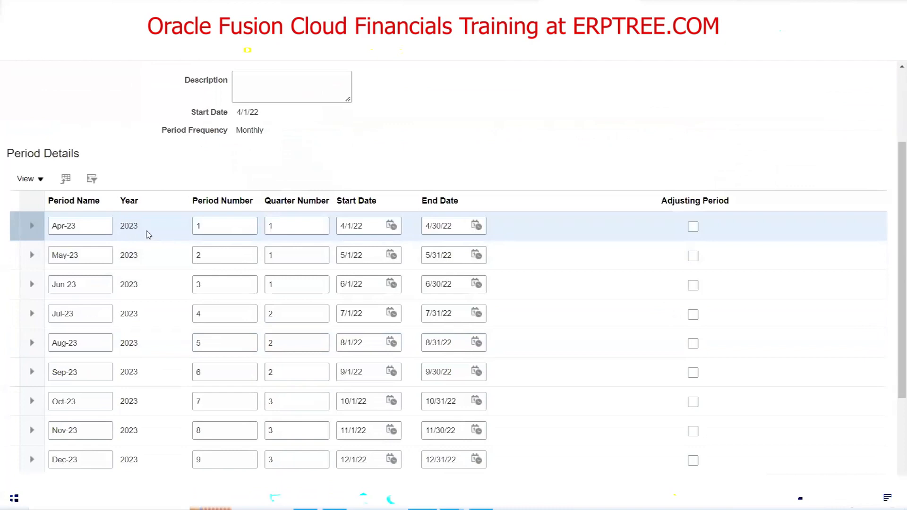
scroll(148, 235, "down", 3)
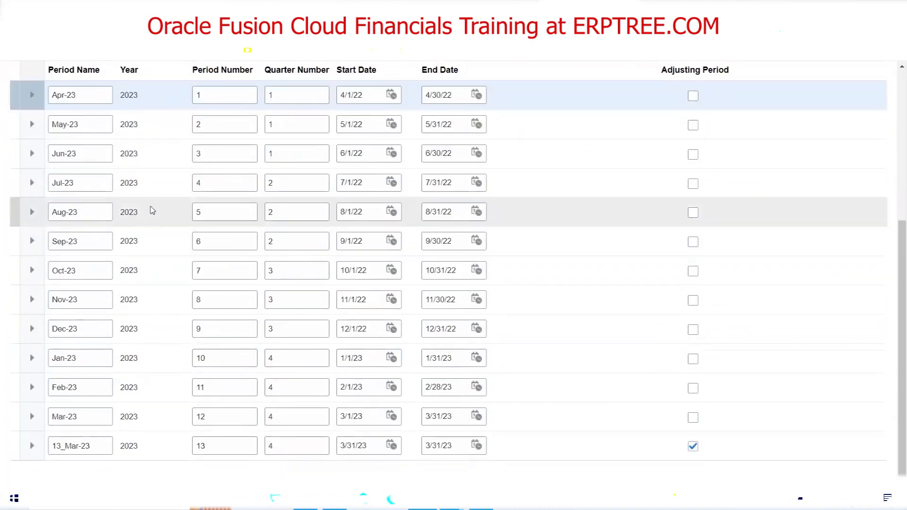
scroll(151, 208, "up", 3)
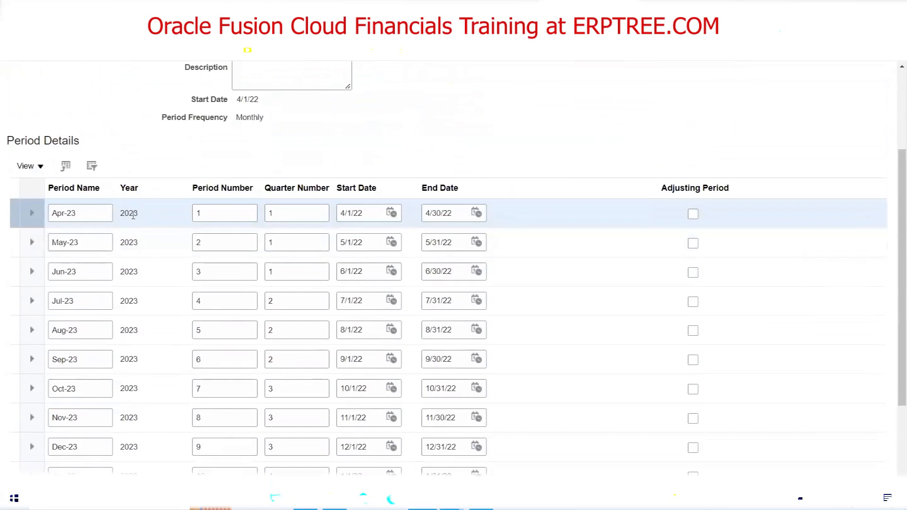
Rename periods Apr-23 through Sep-23 to Apr-22 through Sep-22
left_click(95, 213)
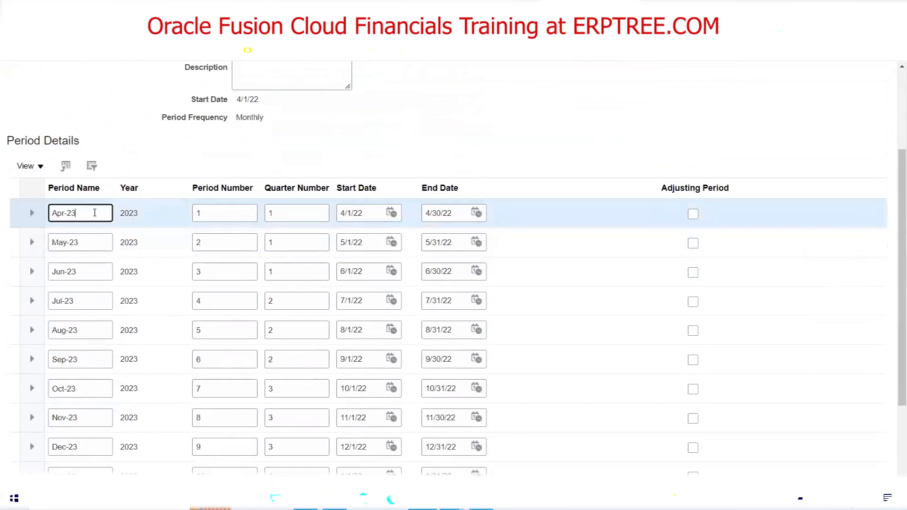
key("BackSpace")
type("2")
left_click(94, 243)
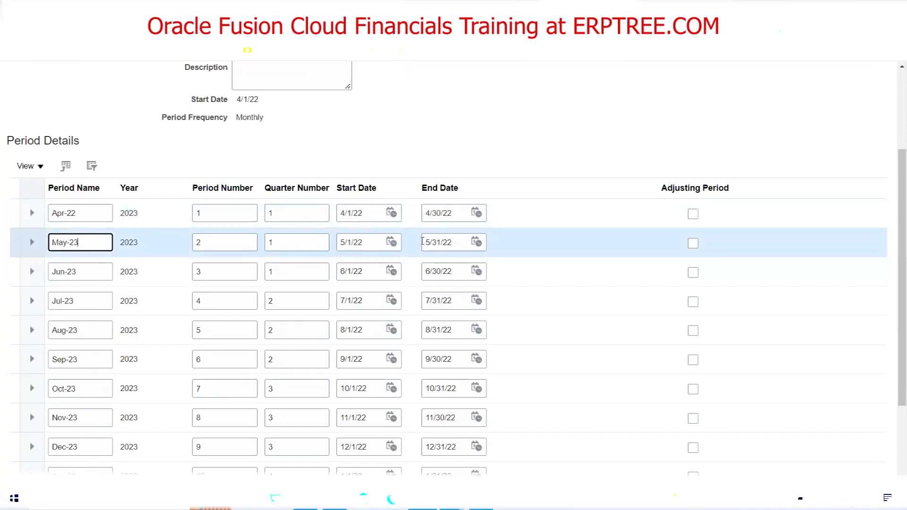
key("BackSpace")
type("2")
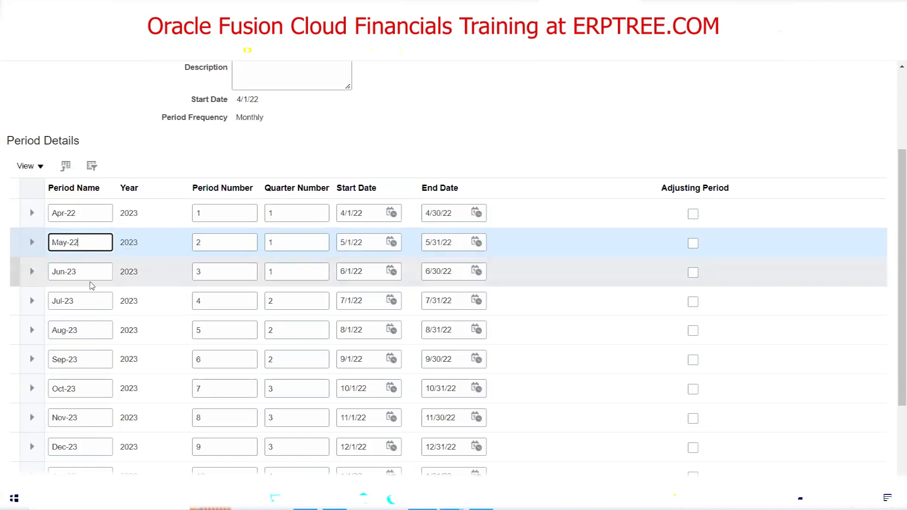
left_click(97, 268)
left_click(96, 269)
key("BackSpace")
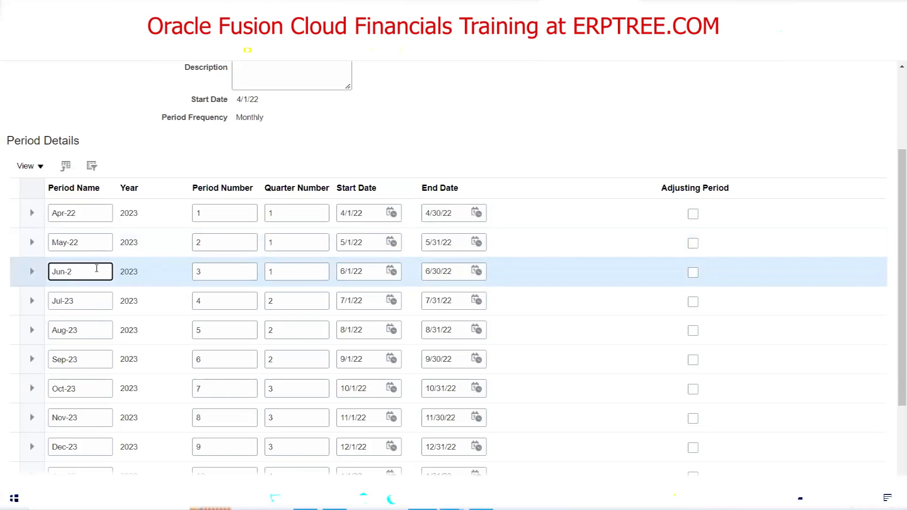
type("2")
left_click(94, 304)
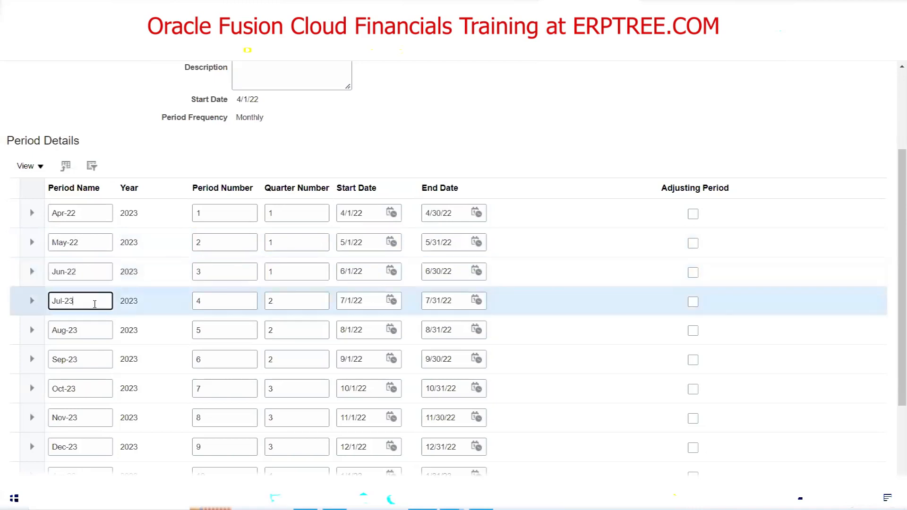
key("BackSpace")
type("2")
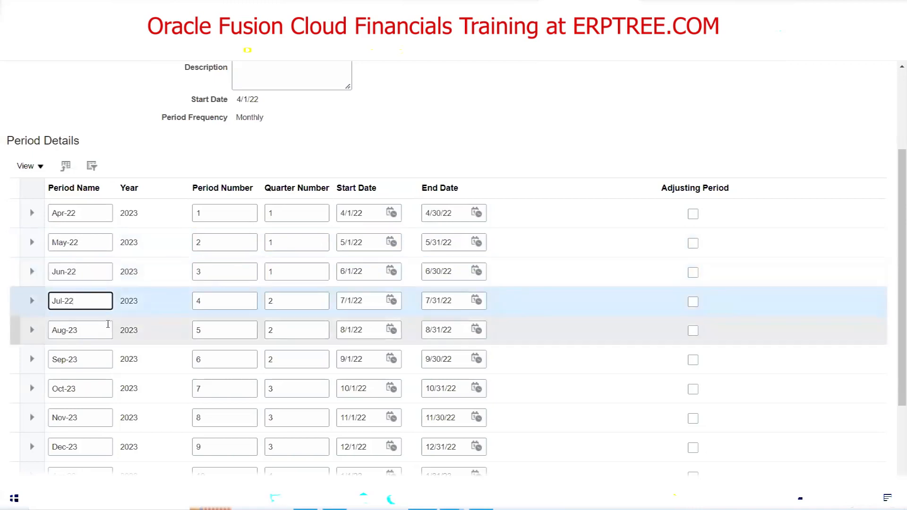
left_click(95, 327)
type("2")
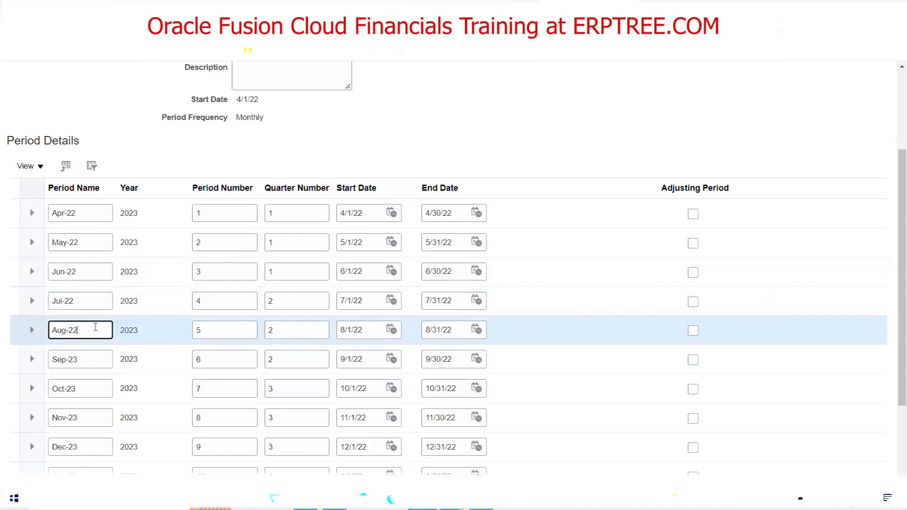
left_click(90, 357)
key("BackSpace")
type("2")
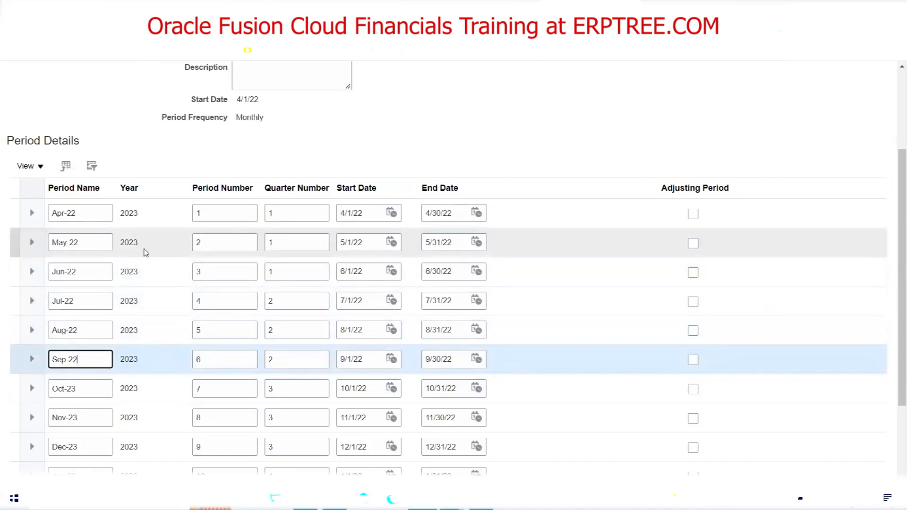
Rename Oct-23, Nov-23 and Dec-23 to Oct-22, Nov-22 and Dec-22
scroll(144, 252, "down", 3)
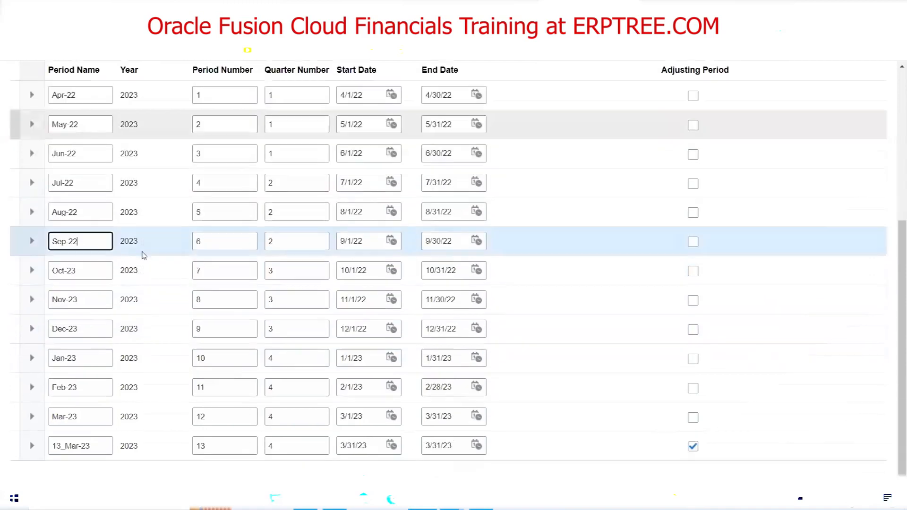
left_click(93, 269)
key("BackSpace")
type("3")
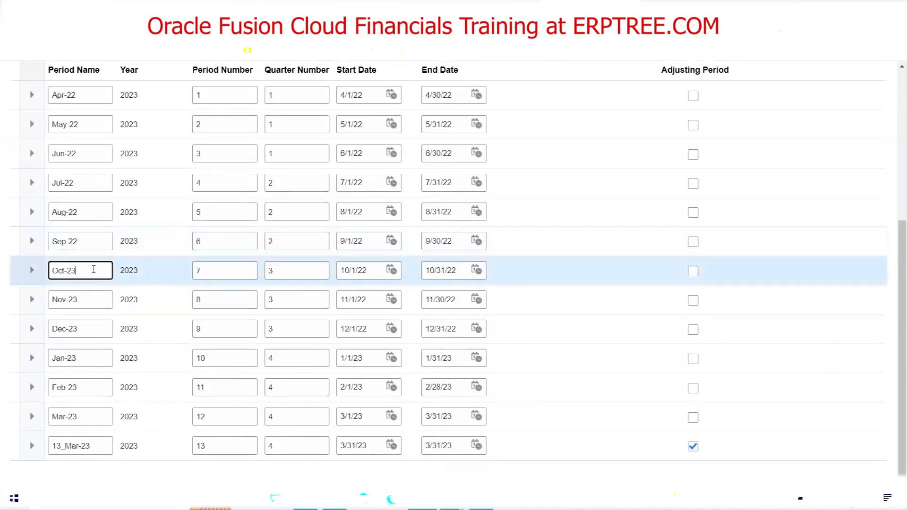
key("BackSpace")
type("2")
scroll(144, 139, "up", 2)
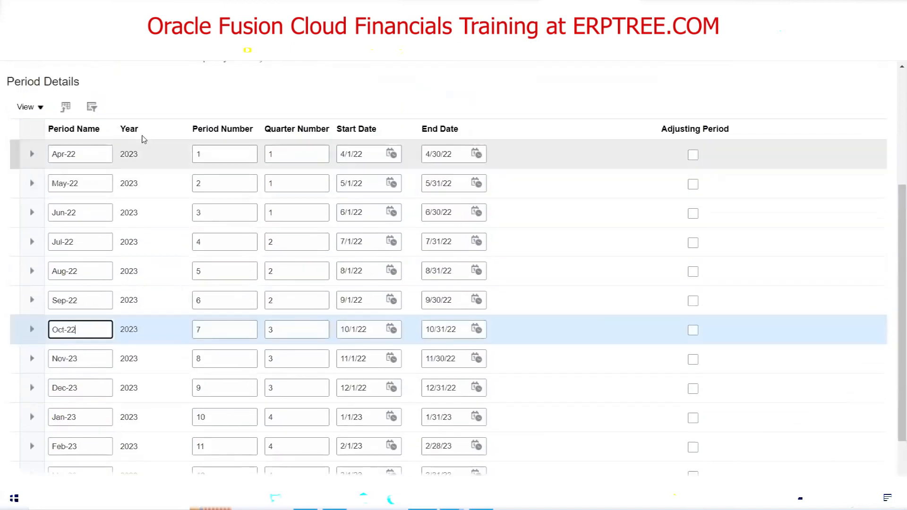
left_click(93, 358)
key("BackSpace")
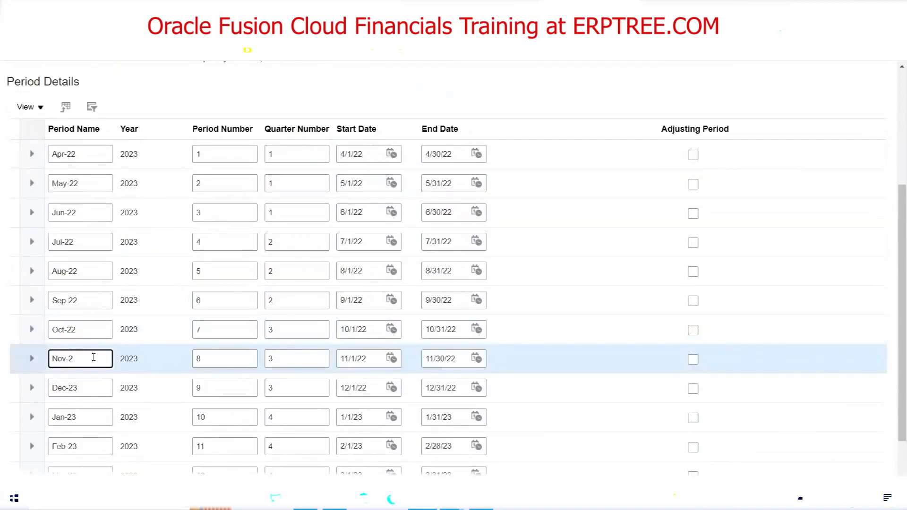
type("2")
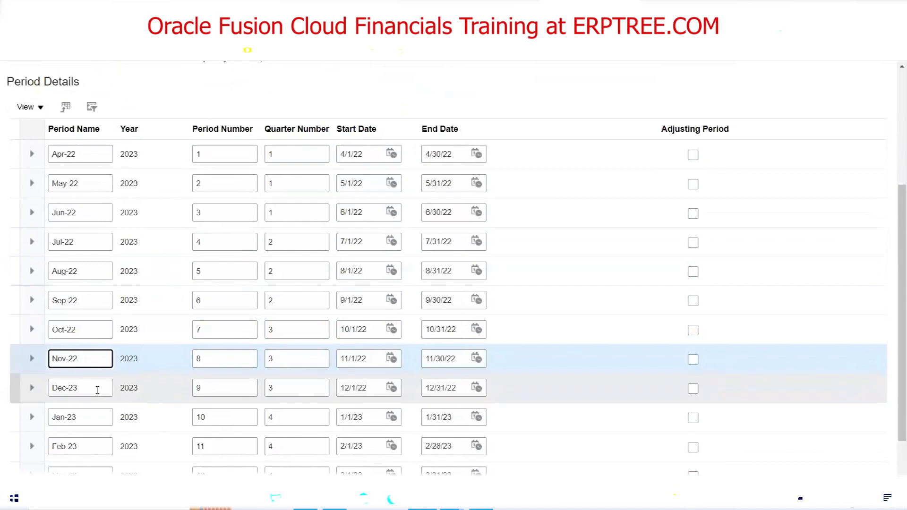
left_click(97, 388)
key("BackSpace")
type("2")
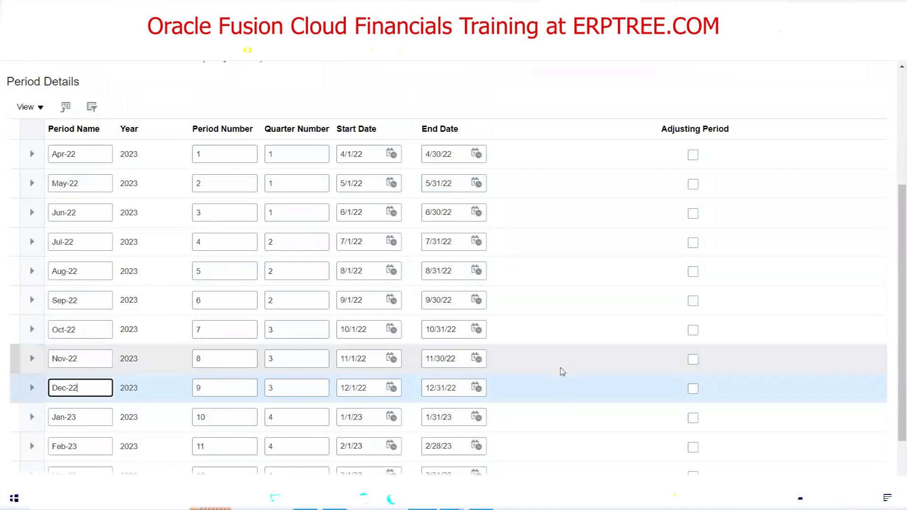
scroll(561, 367, "down", 2)
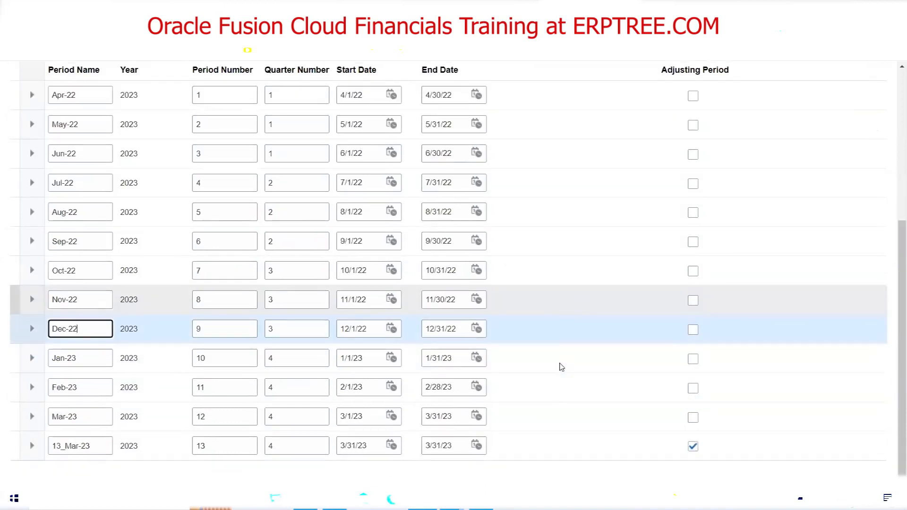
scroll(561, 367, "up", 8)
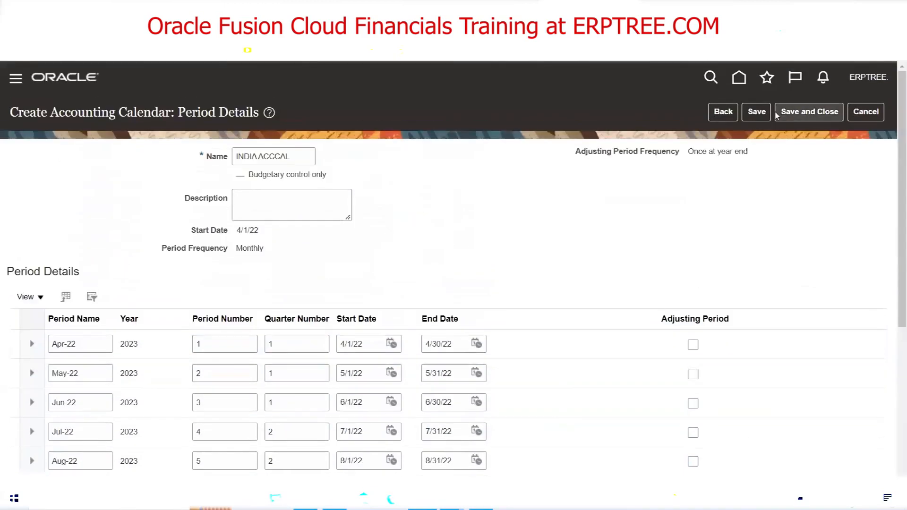
Save INDIA ACCCAL with its renamed periods, reopening it for editing
left_click(756, 112)
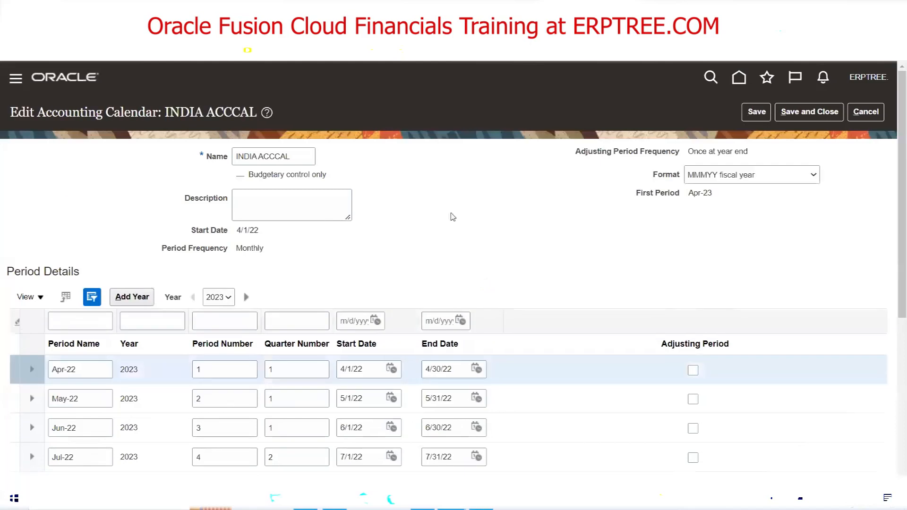
scroll(136, 269, "down", 3)
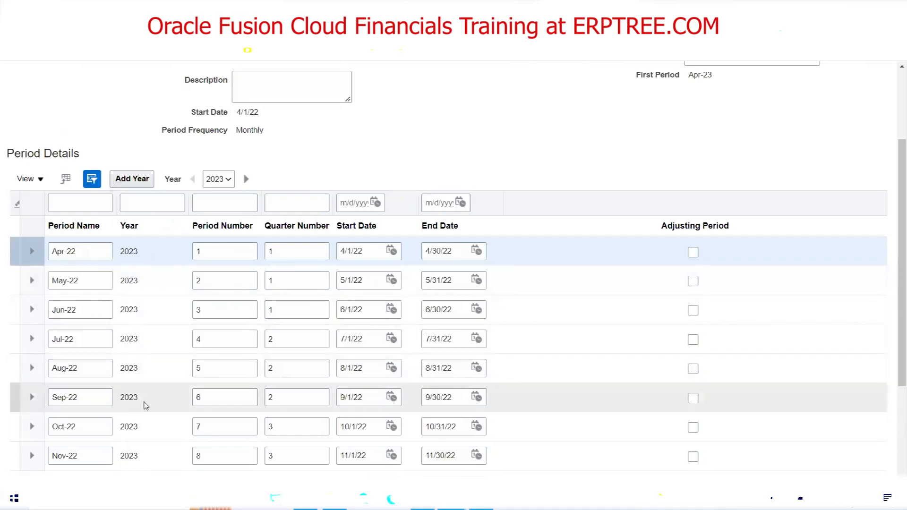
scroll(142, 268, "down", 1)
scroll(142, 268, "down", 3)
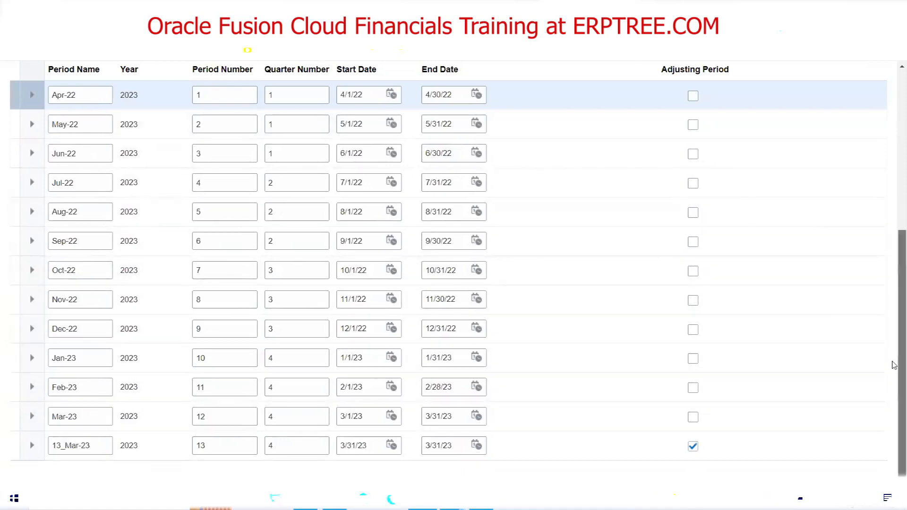
scroll(893, 365, "up", 6)
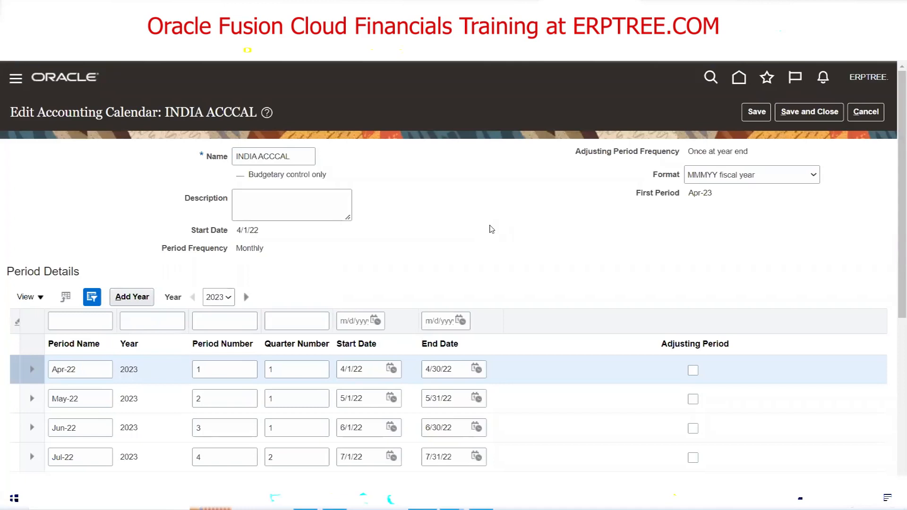
scroll(491, 229, "down", 3)
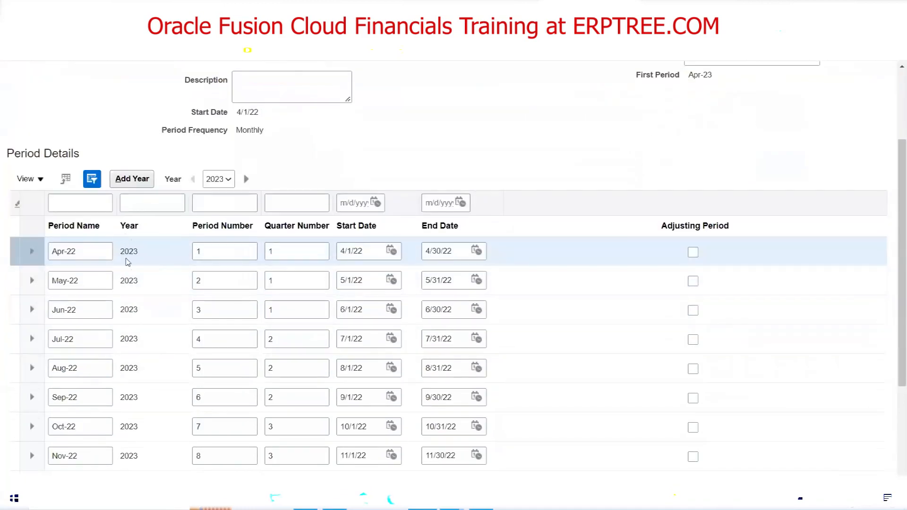
scroll(142, 427, "down", 3)
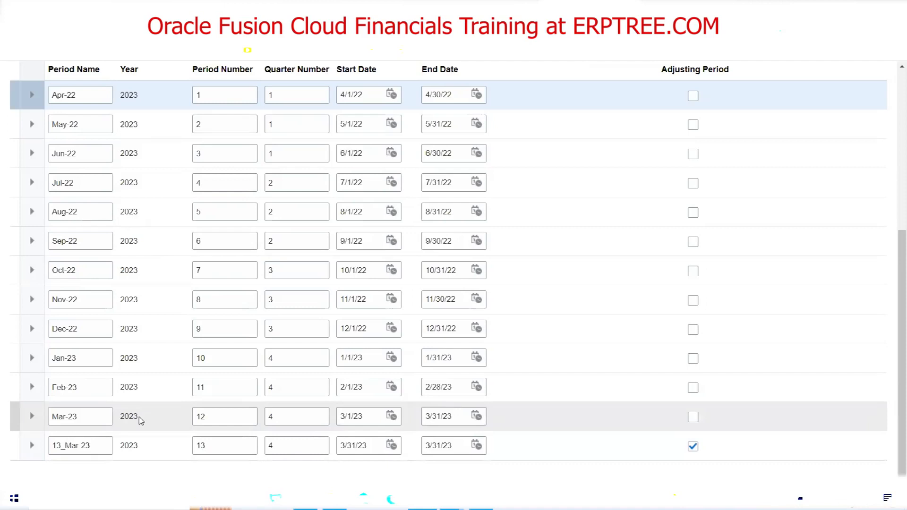
scroll(140, 420, "up", 5)
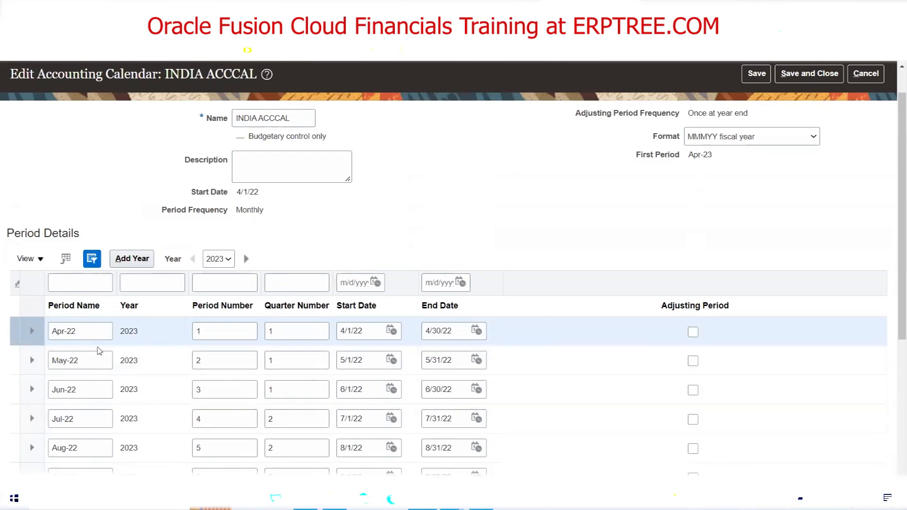
scroll(83, 379, "down", 4)
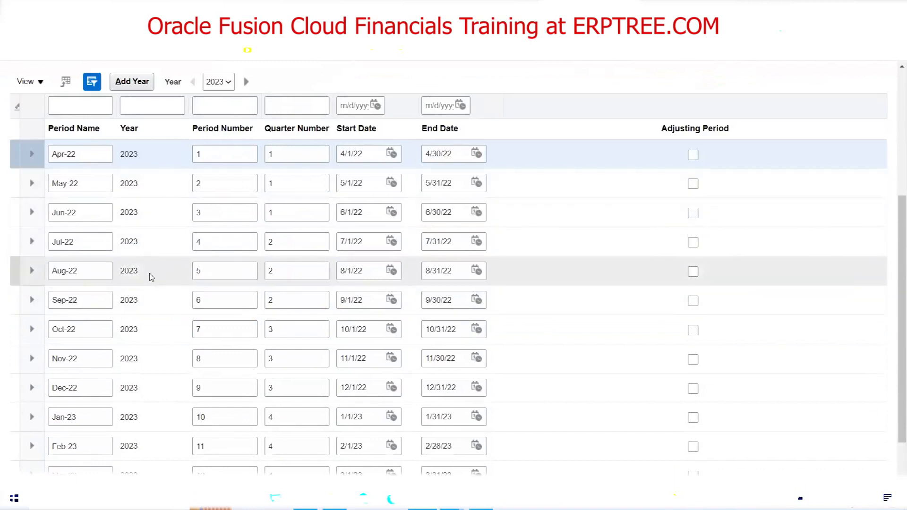
scroll(151, 280, "down", 3)
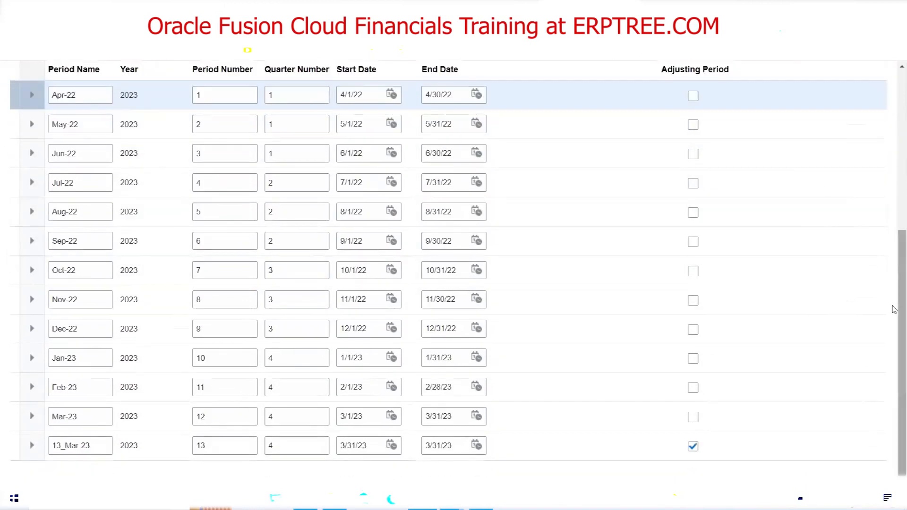
scroll(893, 315, "up", 5)
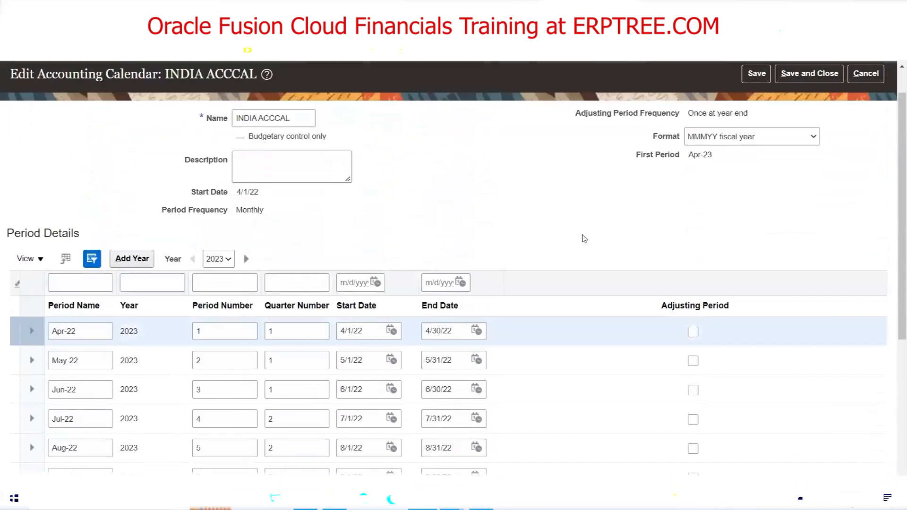
scroll(874, 118, "up", 1)
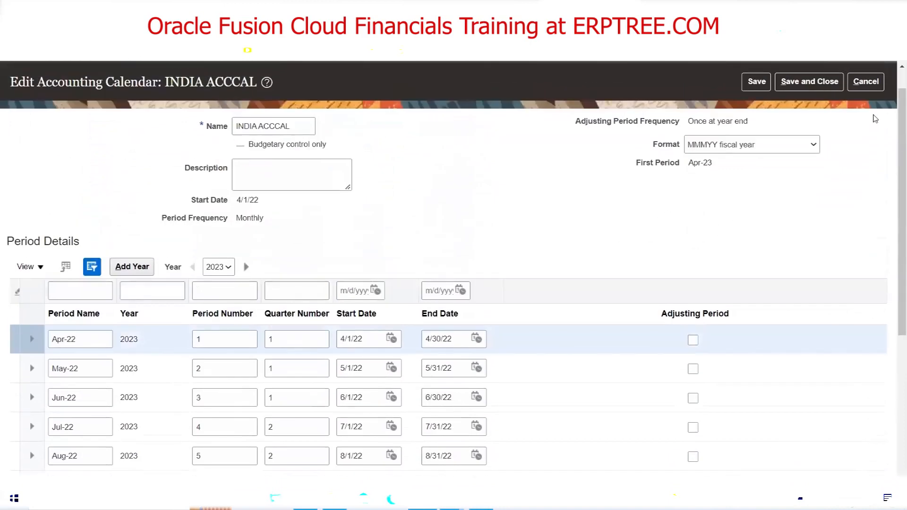
scroll(874, 119, "up", 1)
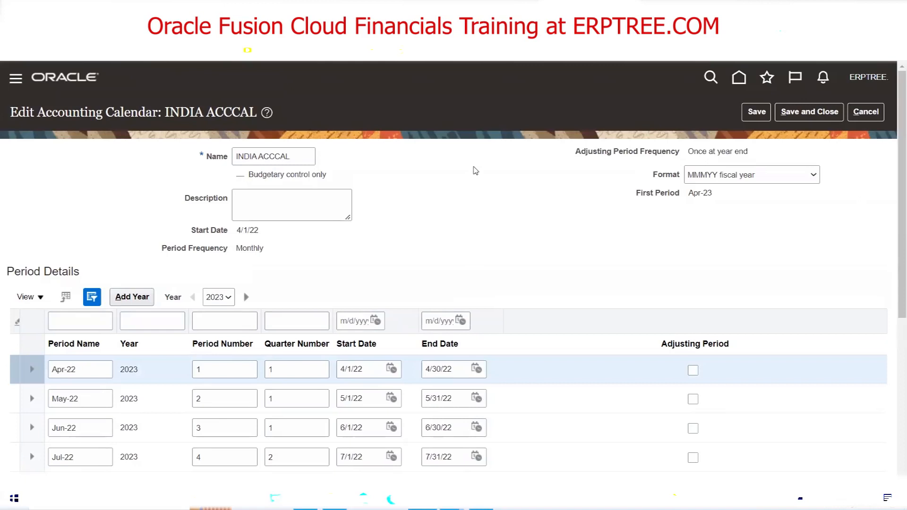
scroll(475, 171, "down", 3)
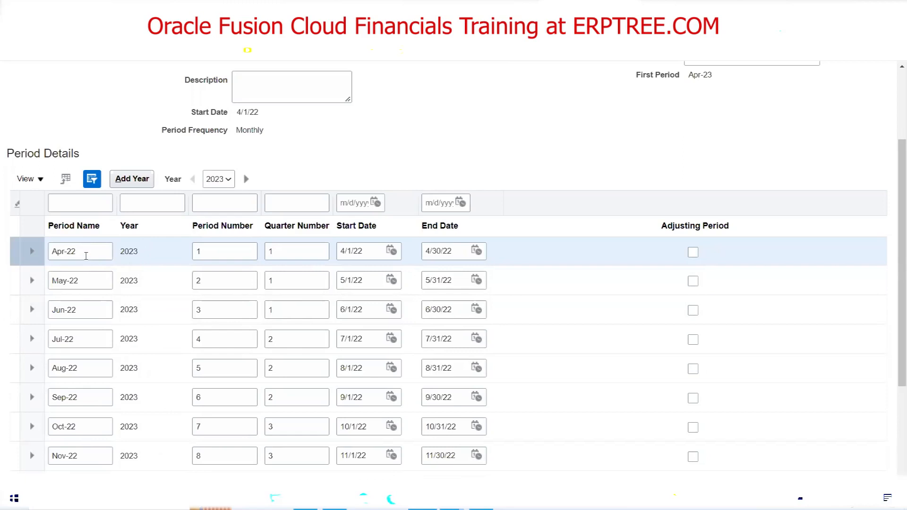
scroll(446, 175, "down", 3)
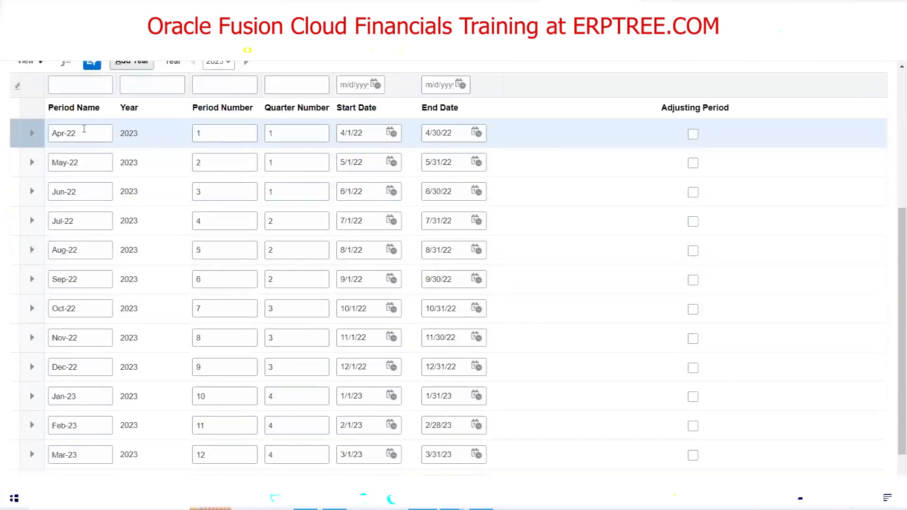
scroll(84, 129, "down", 1)
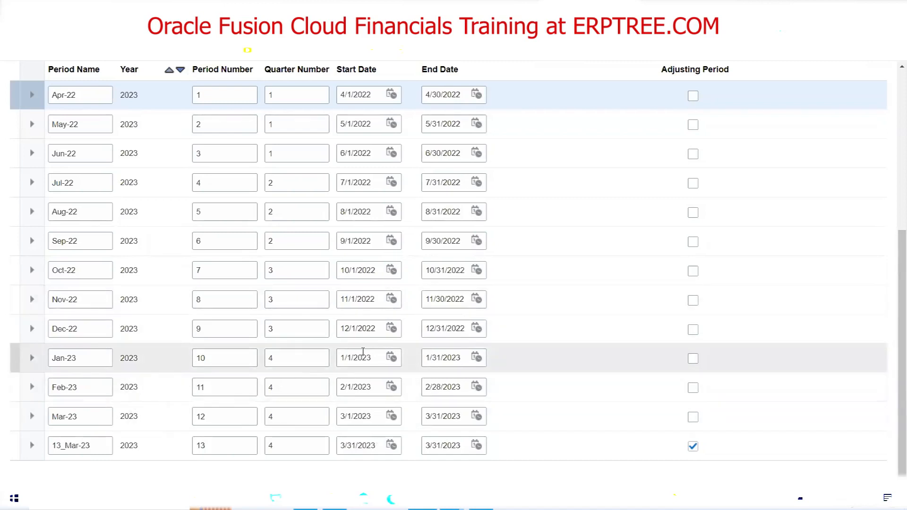
Highlight the Jan-23 period, then save and close the INDIA ACCCAL calendar
left_click(81, 358)
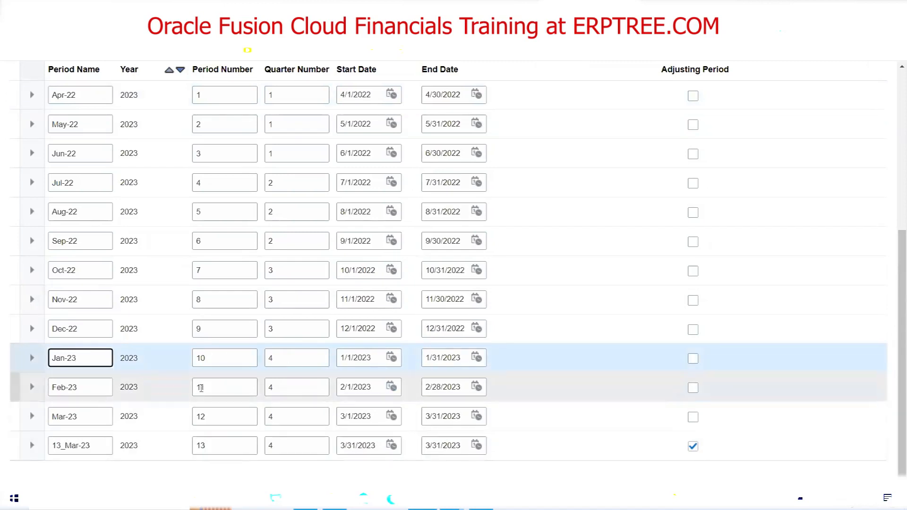
scroll(379, 238, "up", 3)
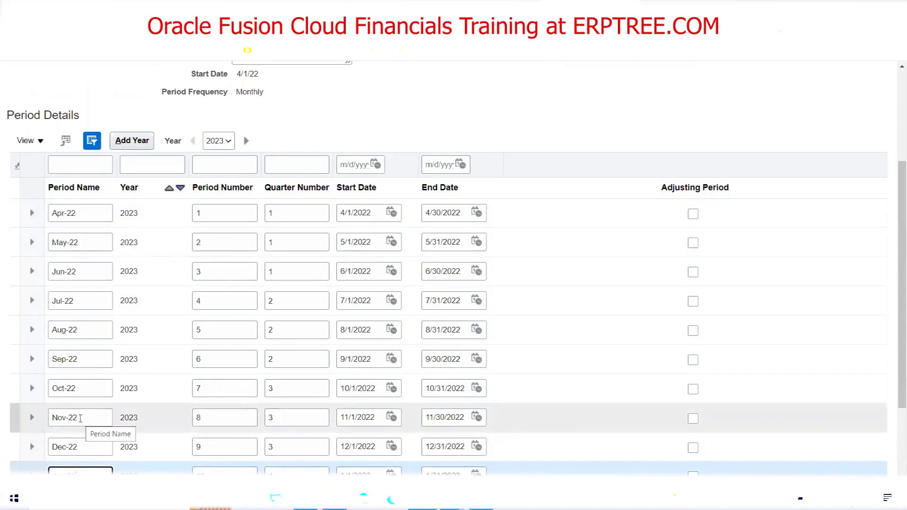
scroll(675, 140, "up", 3)
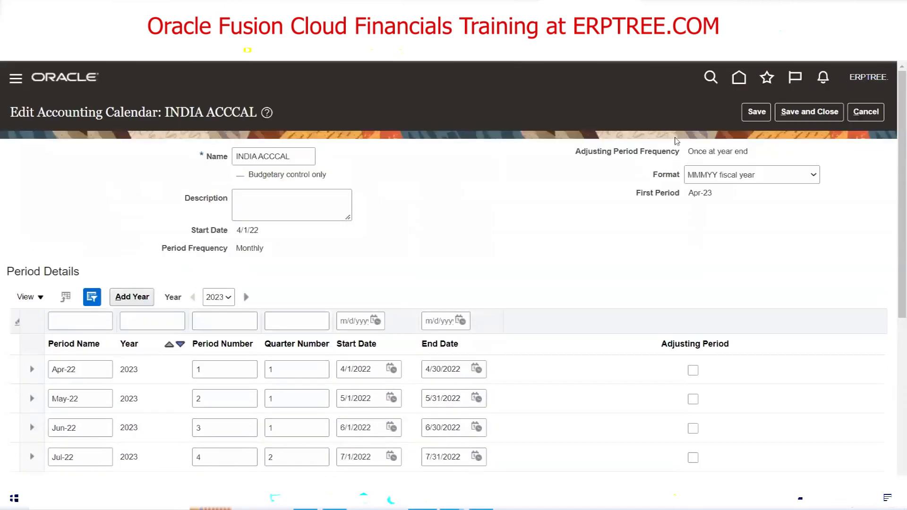
left_click(814, 113)
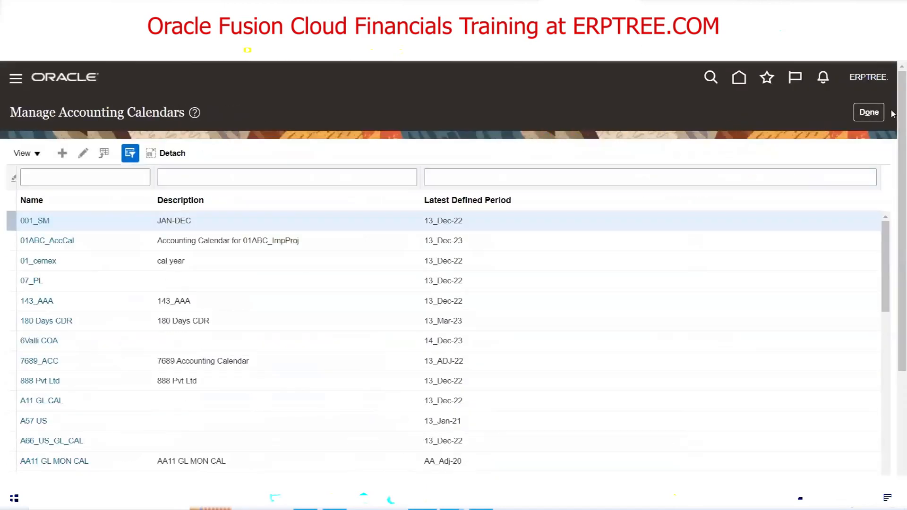
Switch from the Manage Accounting Calendars page back to the Excel notes workbook
key("alt+Tab")
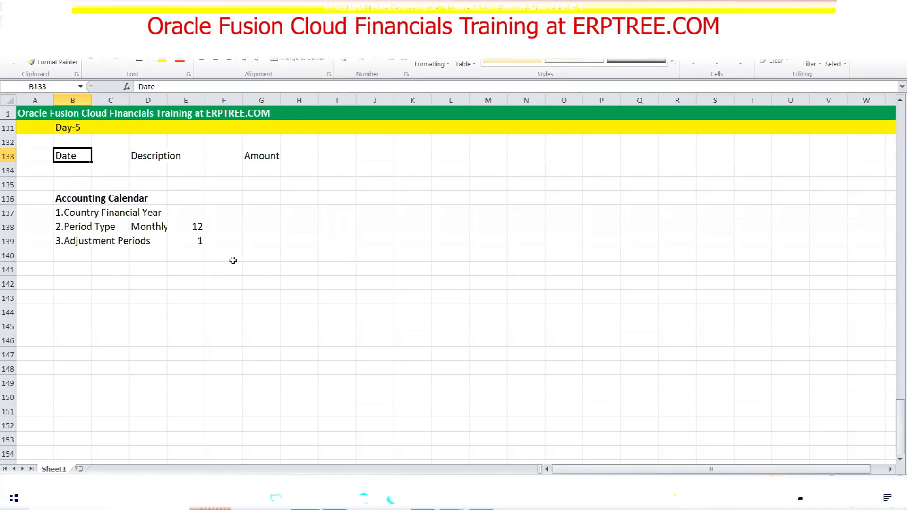
Enter an example amount of 10000 in G145 with USD in H145
left_click(262, 156)
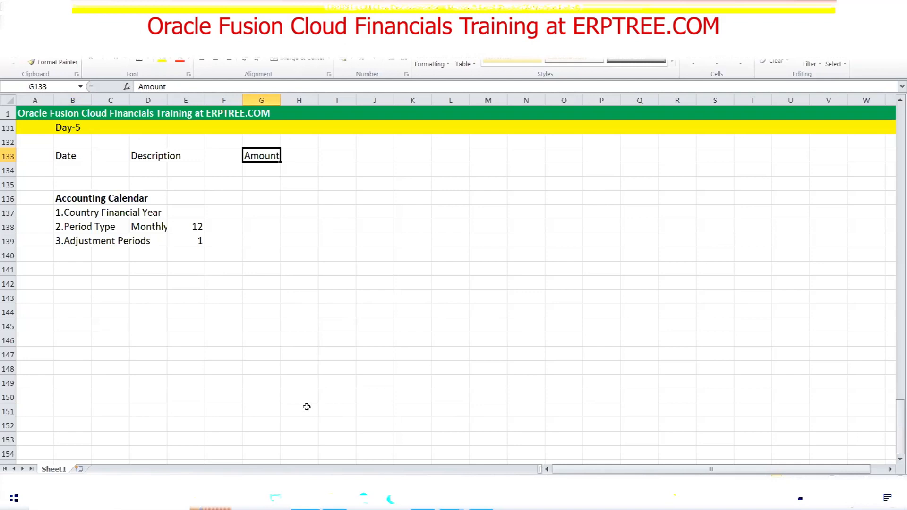
left_click(260, 326)
type("10000")
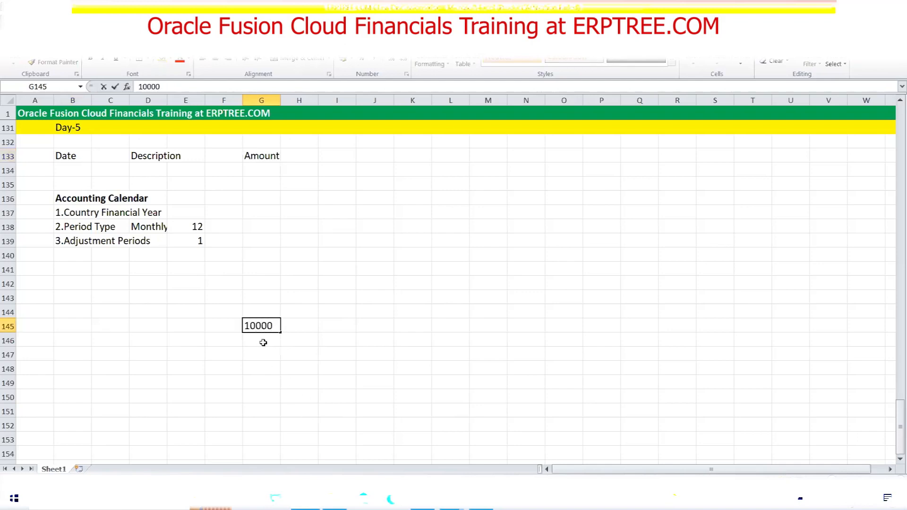
key("Return")
left_click(261, 326)
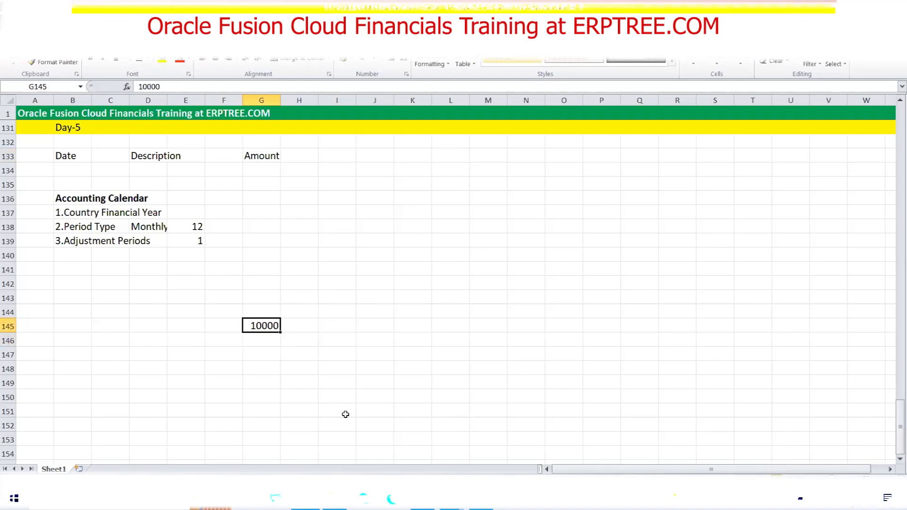
left_click(308, 326)
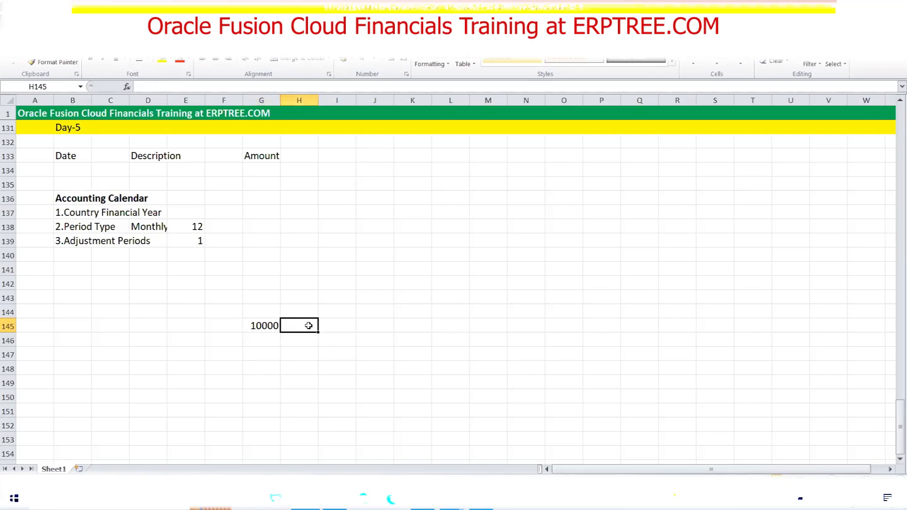
type("USD")
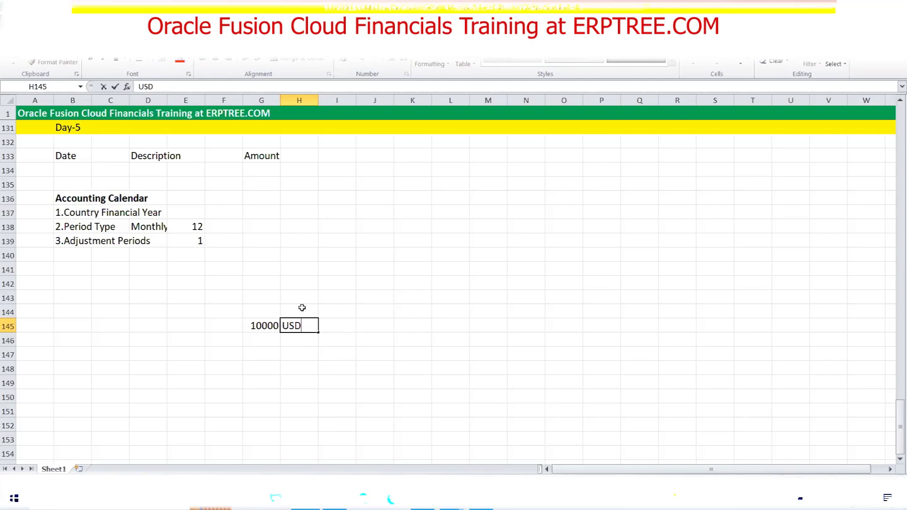
List currencies INR, USD, AED, GBP and SGB down J143:J147 and select them
left_click(367, 298)
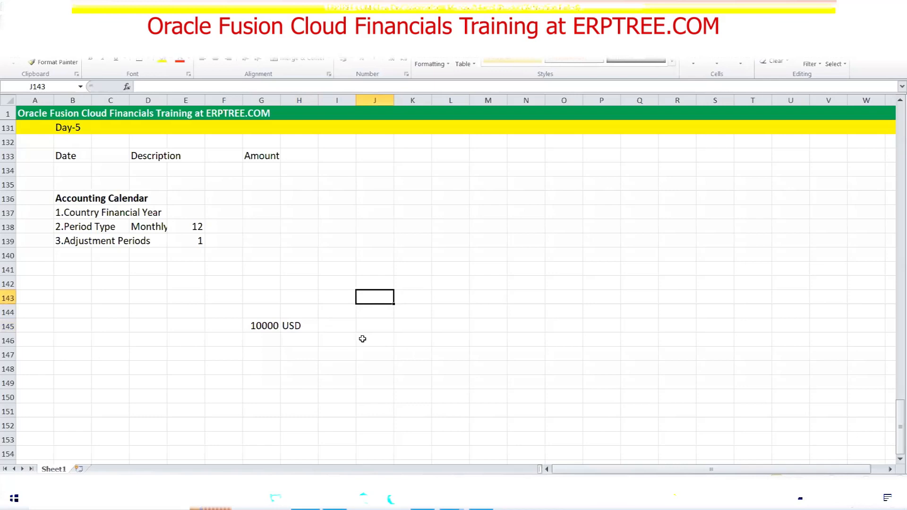
type("INR")
key("Return")
type("UAD")
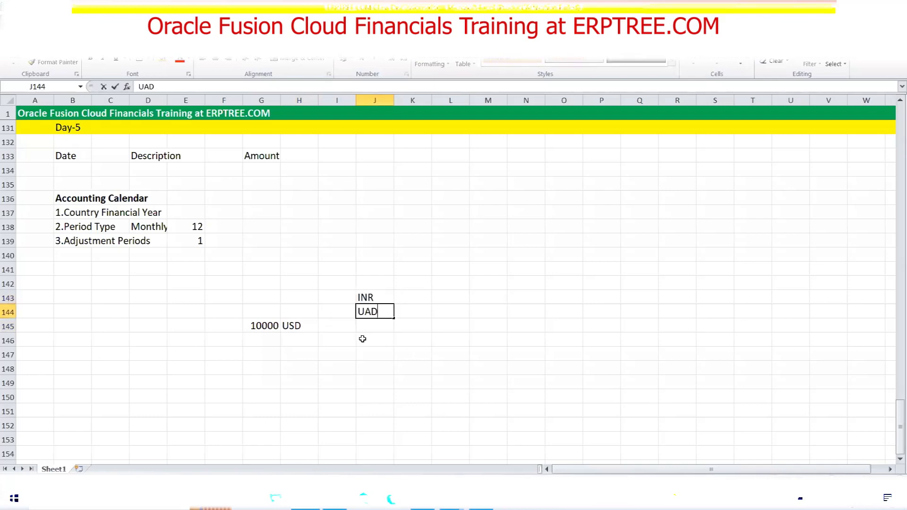
key("BackSpace")
key("BackSpace")
key("BackSpace")
type("USD")
key("Return")
type("AED")
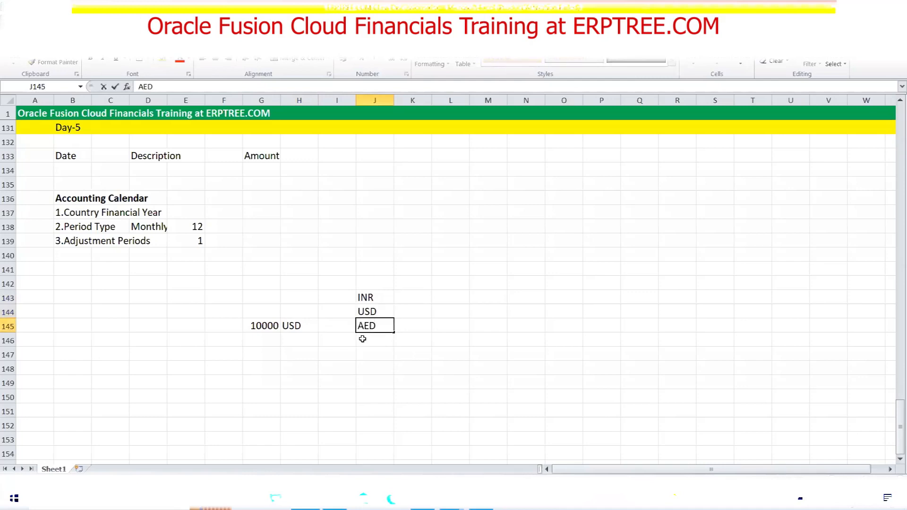
key("Return")
type("GBP")
key("Return")
type("SGB")
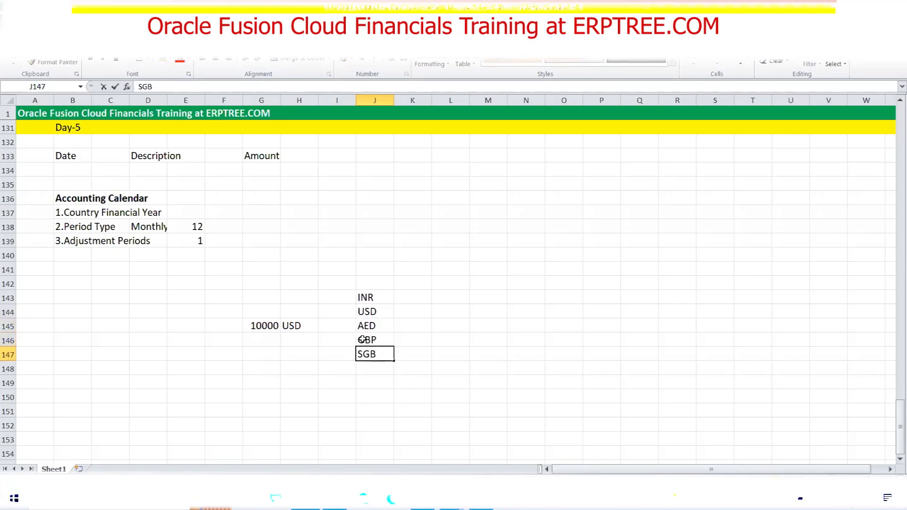
left_click_drag(376, 296, 377, 353)
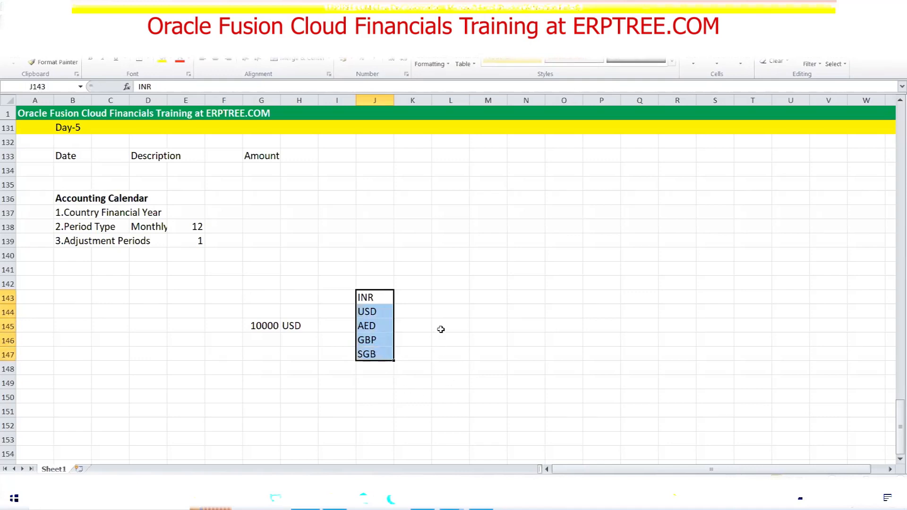
Enter USA, USD and Functional Currency across L137:N137
left_click(461, 210)
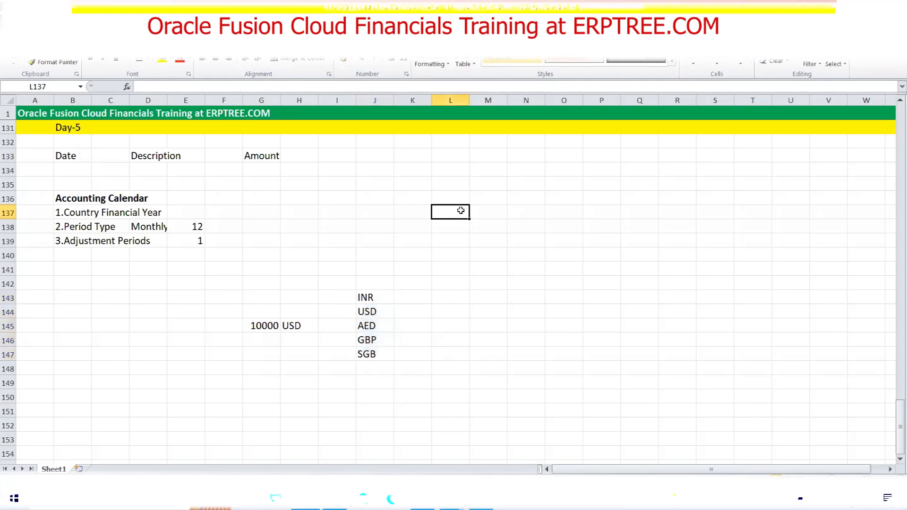
type("USA")
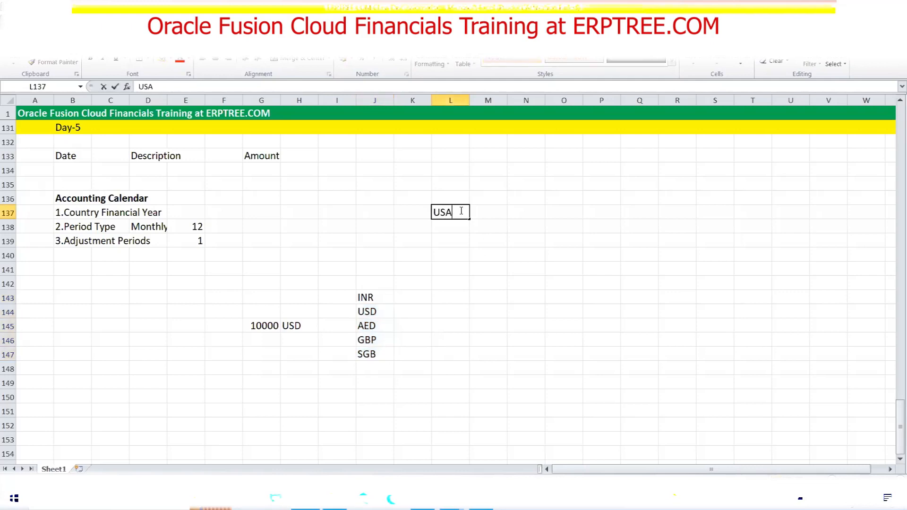
key("Tab")
type("USD")
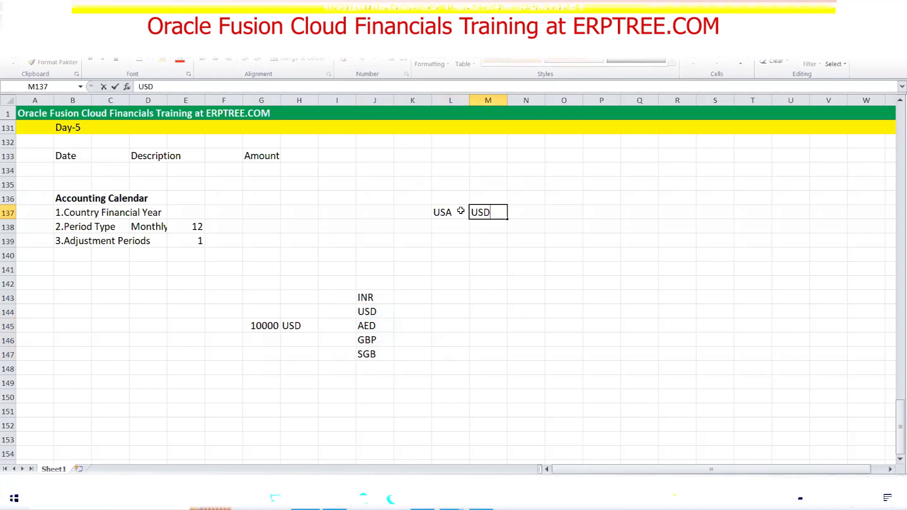
left_click(537, 209)
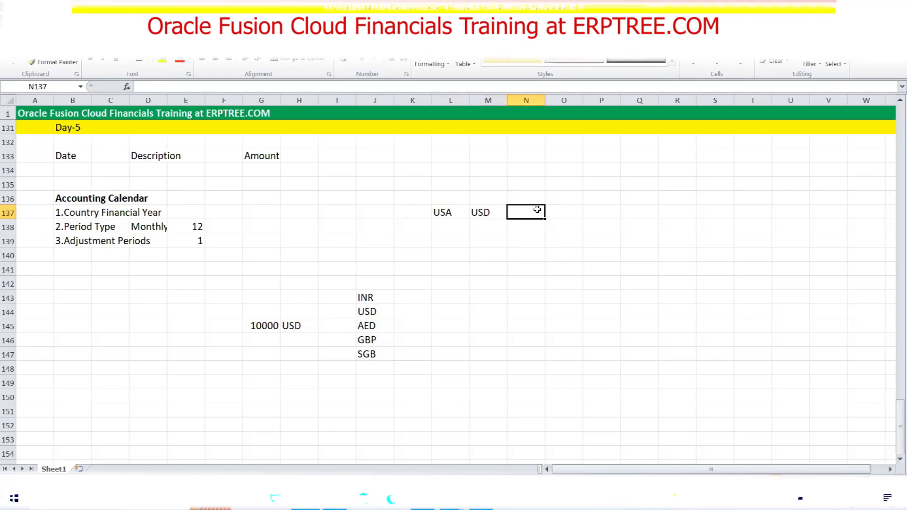
type("Fun")
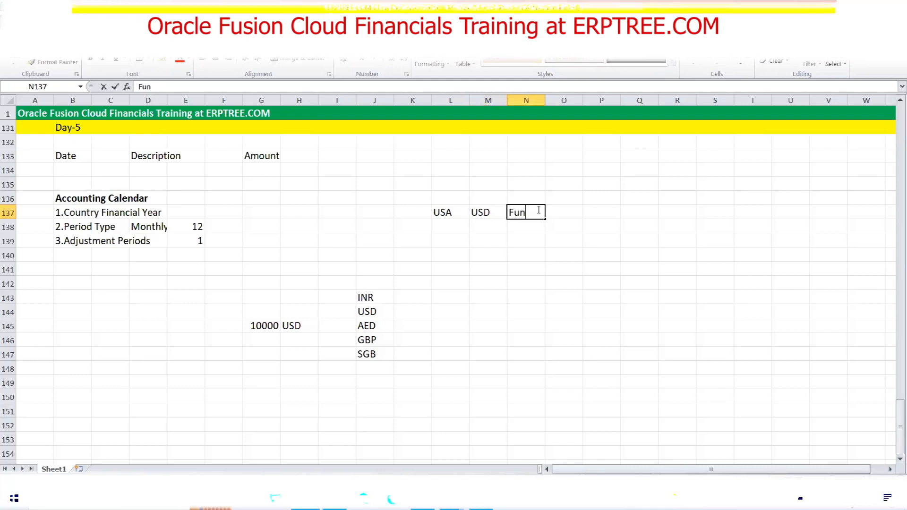
type("ctional Cur")
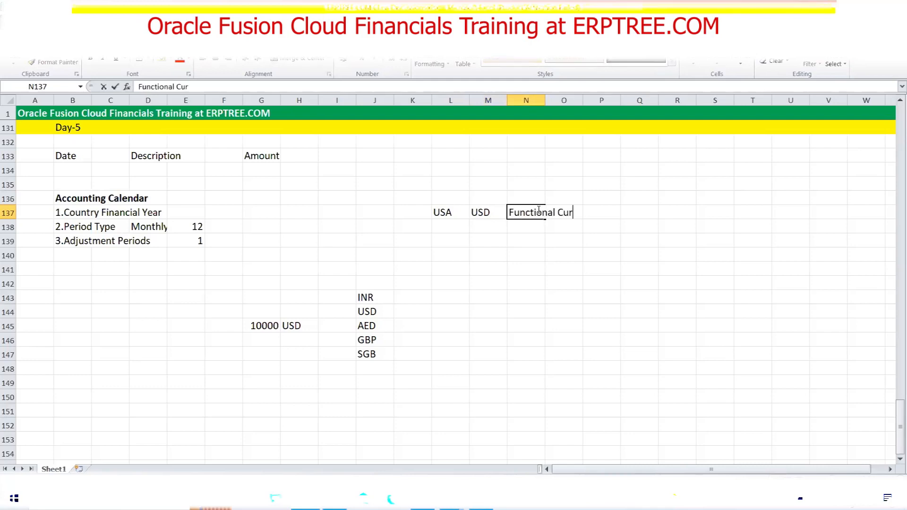
type("rency")
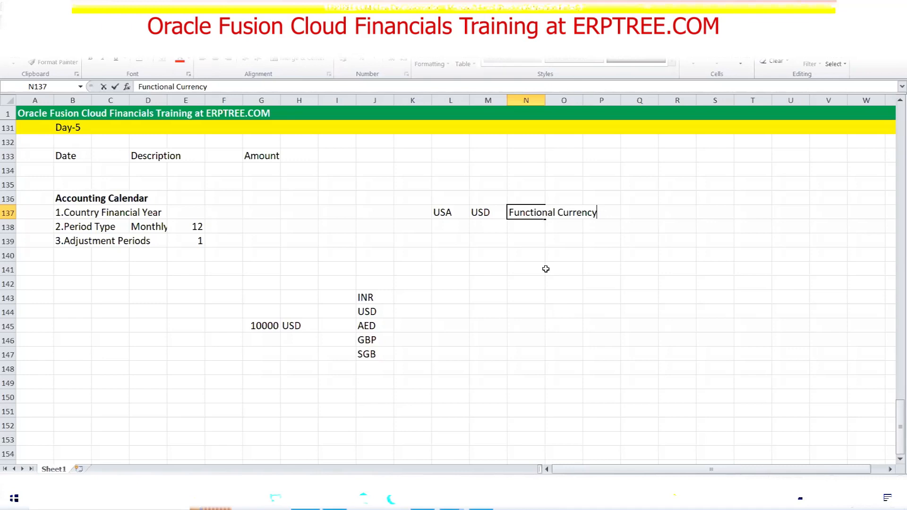
Enter IND, INR and Functional Currency (via AutoComplete) across L138:N138
left_click(450, 224)
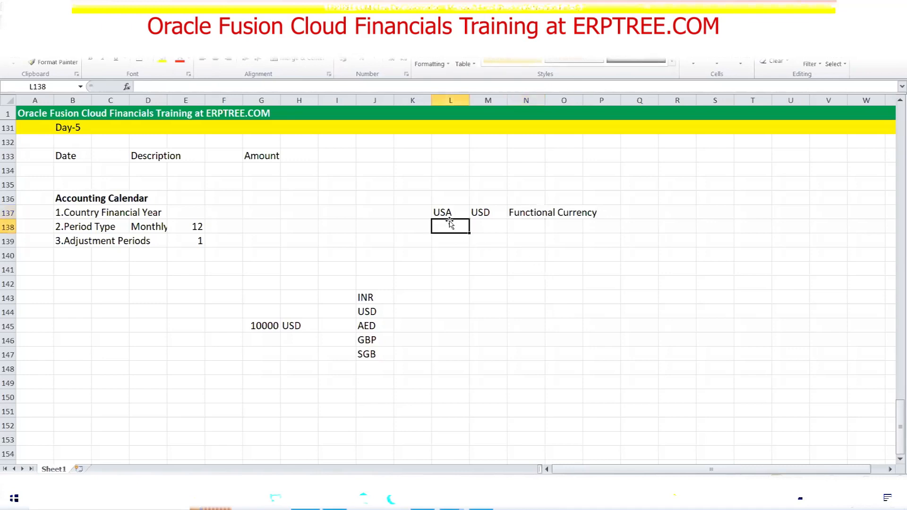
type("IND")
key("Tab")
type("INR")
key("Tab")
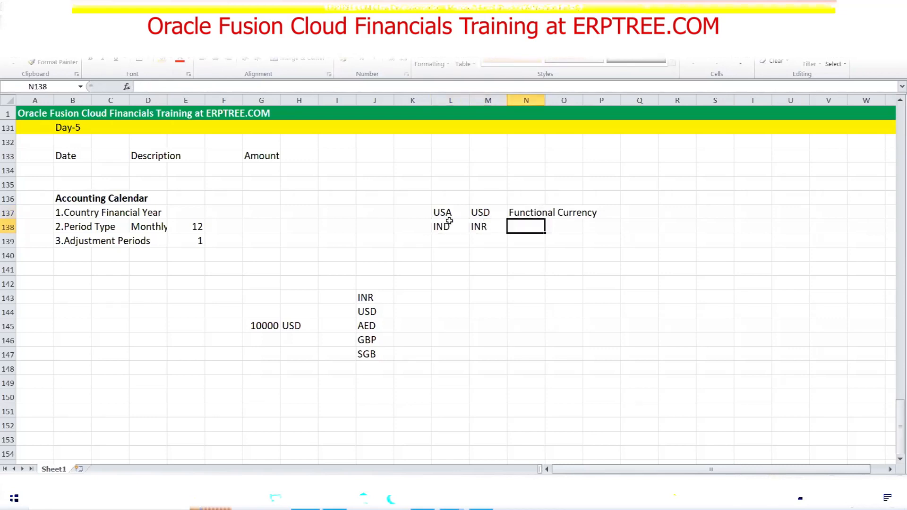
type("Functional Currency")
key("Tab")
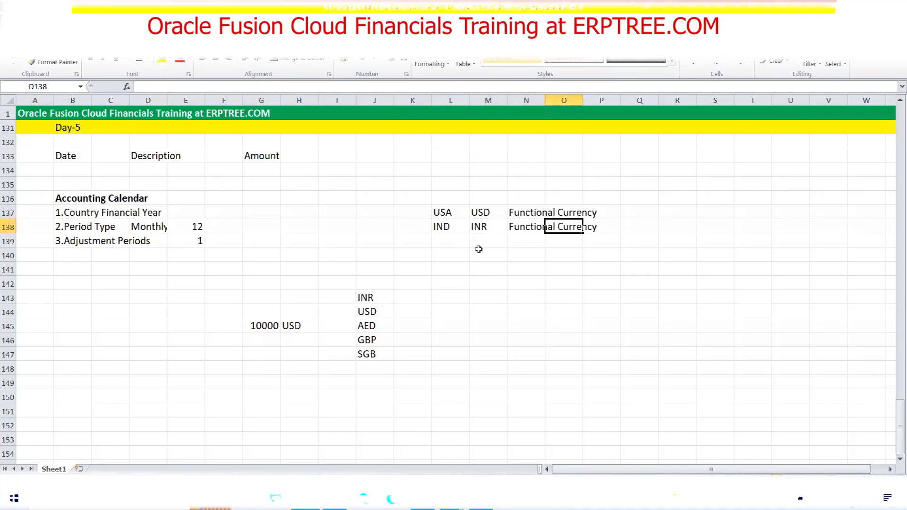
left_click(446, 214)
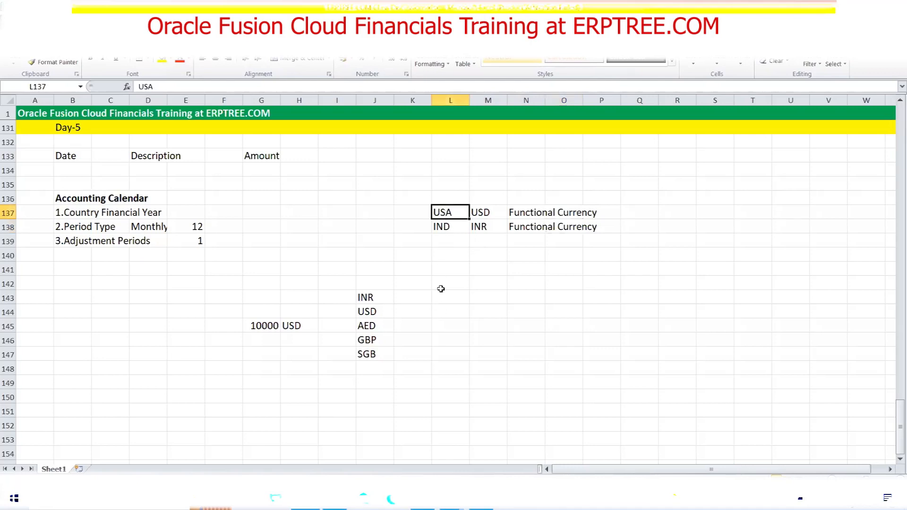
Highlight the USA and IND rows to compare their currency entries
left_click(489, 213)
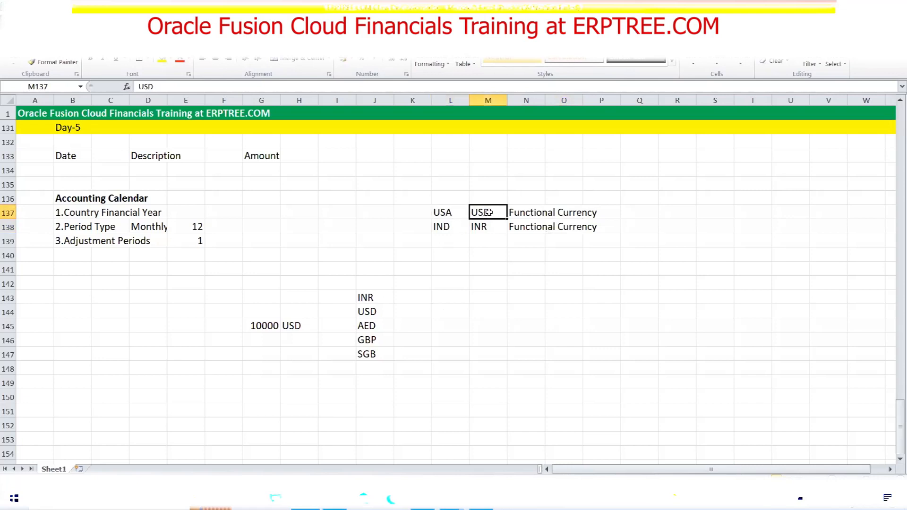
left_click_drag(444, 212, 597, 212)
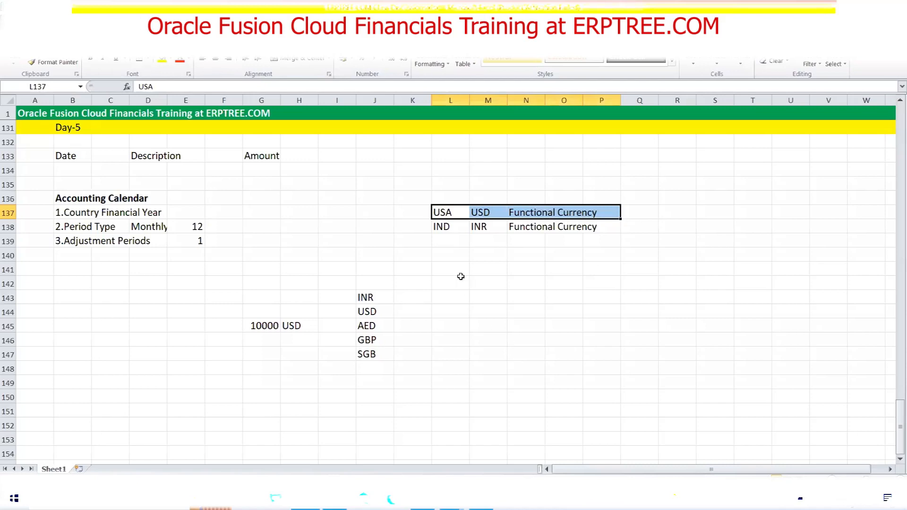
left_click(441, 211)
left_click_drag(457, 210, 605, 227)
left_click(442, 223)
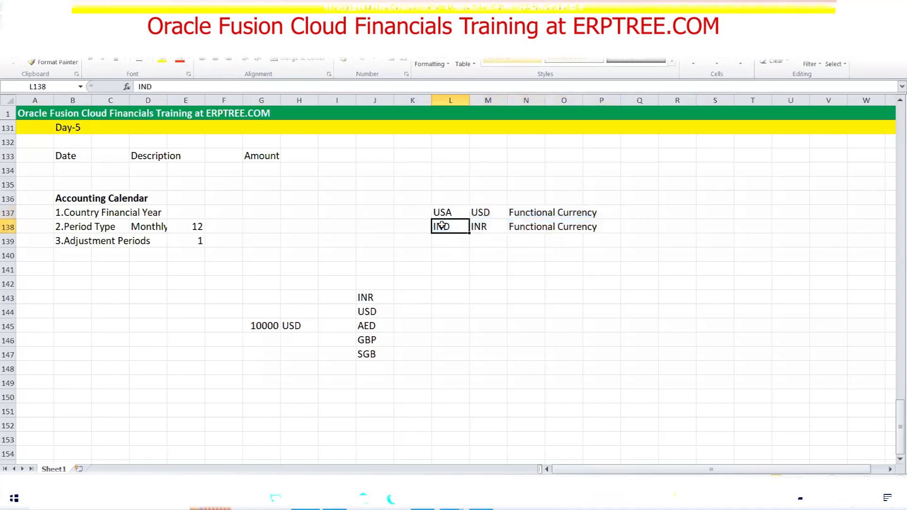
left_click(451, 211)
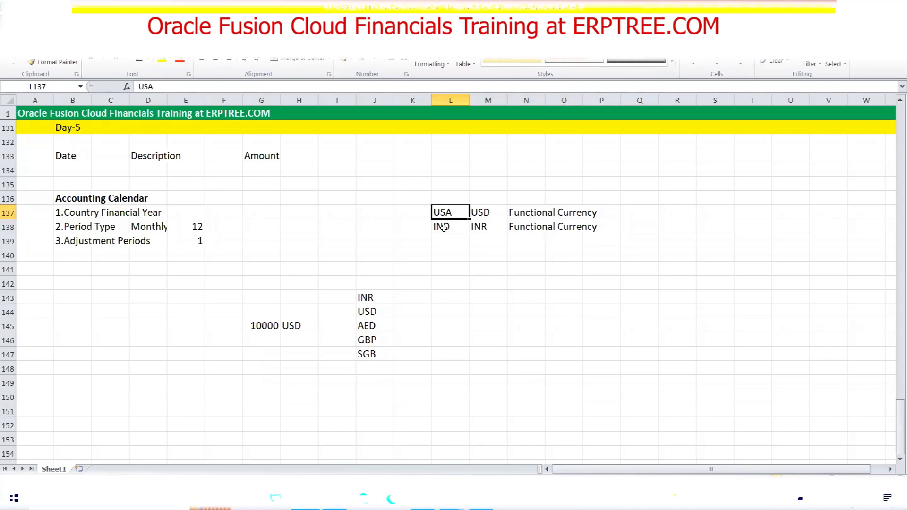
Replace N138's label with Foreign Currency and save the workbook
left_click(519, 228)
key("Delete")
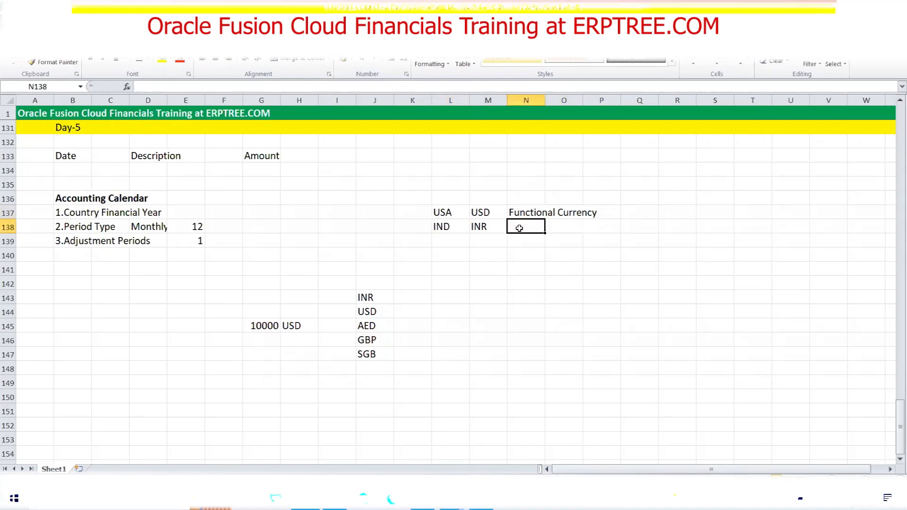
type("Foreign Currency")
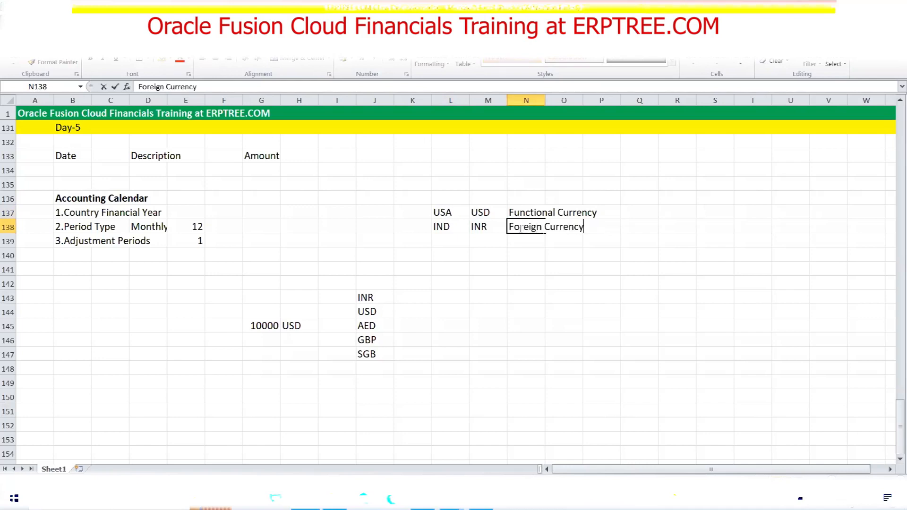
key("ctrl+s")
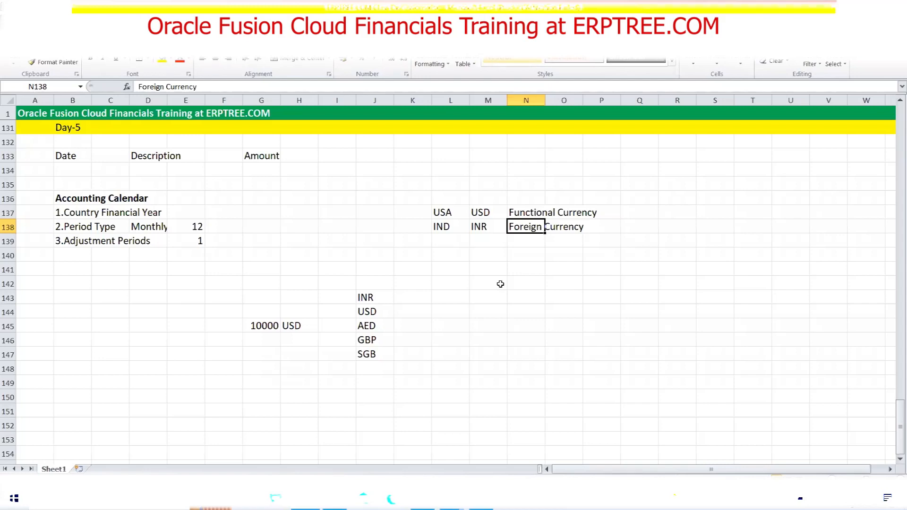
left_click(451, 232)
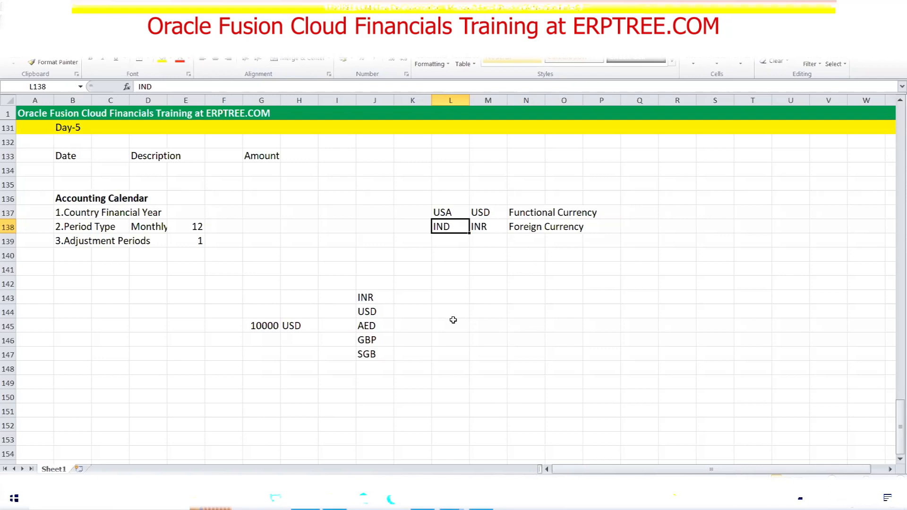
Delete G143:J148, then enter 1000, 5000 and 100 down R135:R137
left_click_drag(248, 301, 374, 361)
key("Delete")
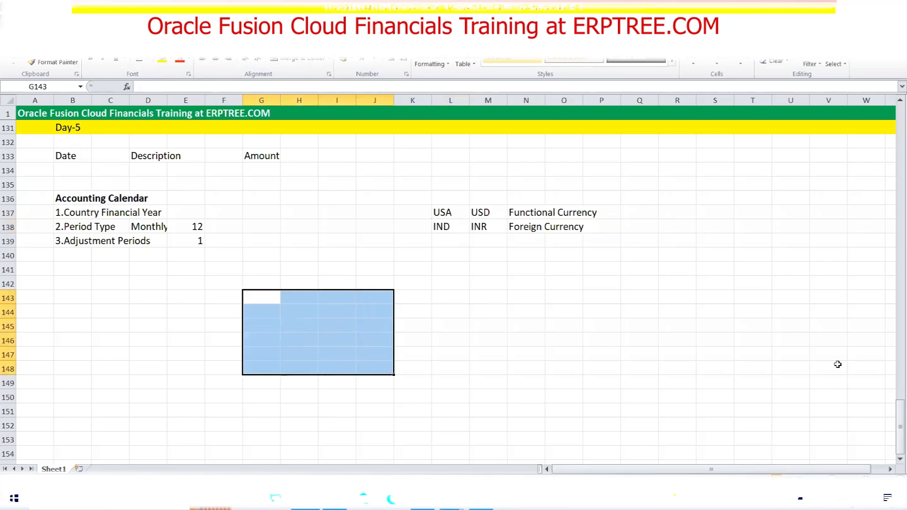
left_click(677, 189)
type("1000")
key("Return")
type("5")
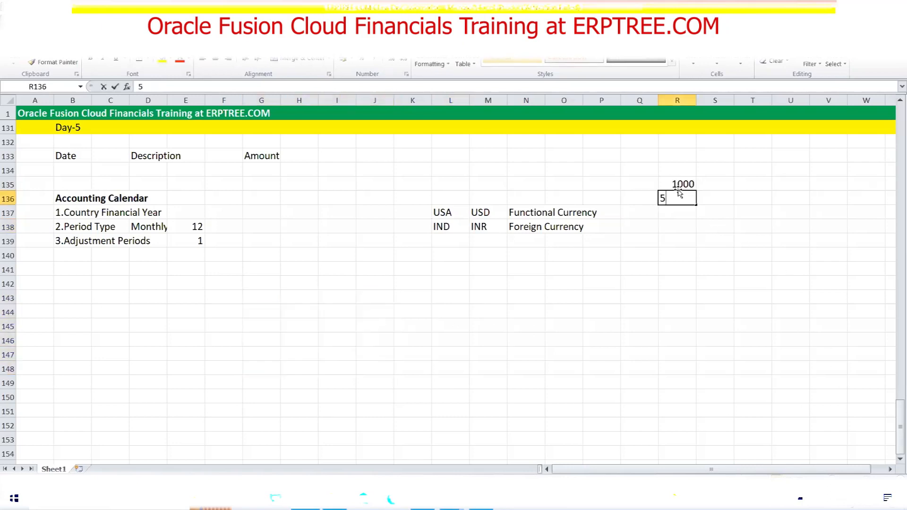
type("000")
key("Return")
type("100")
key("Tab")
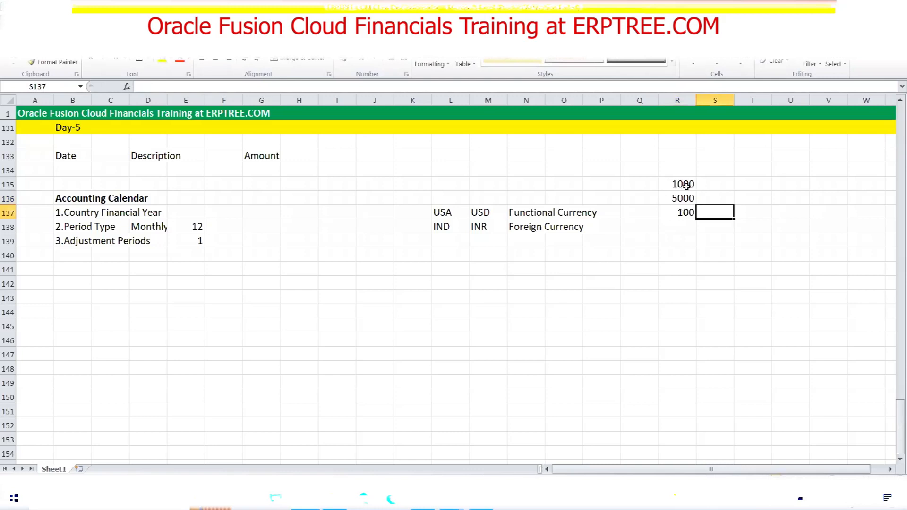
left_click_drag(682, 184, 685, 213)
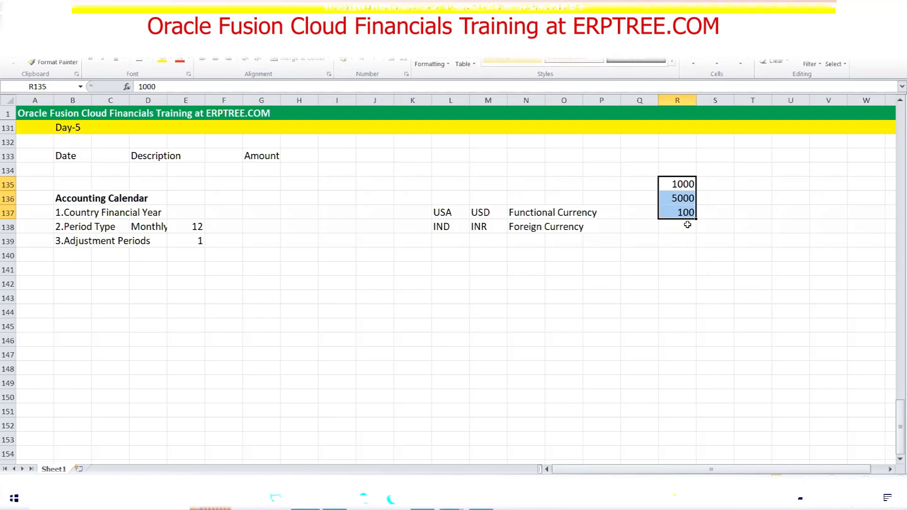
Label the amounts in column S as USD, INR and Marks
left_click(721, 183)
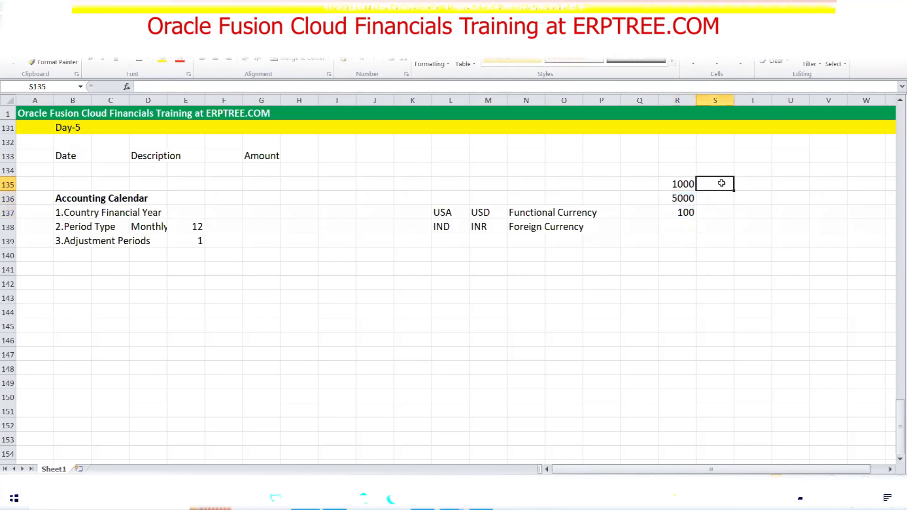
type("USD")
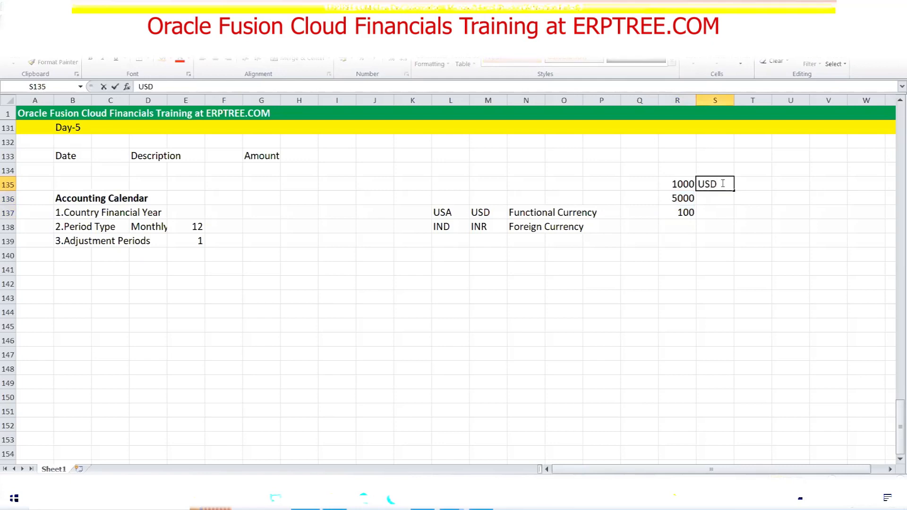
left_click(704, 201)
type("INR")
left_click(713, 216)
type("M")
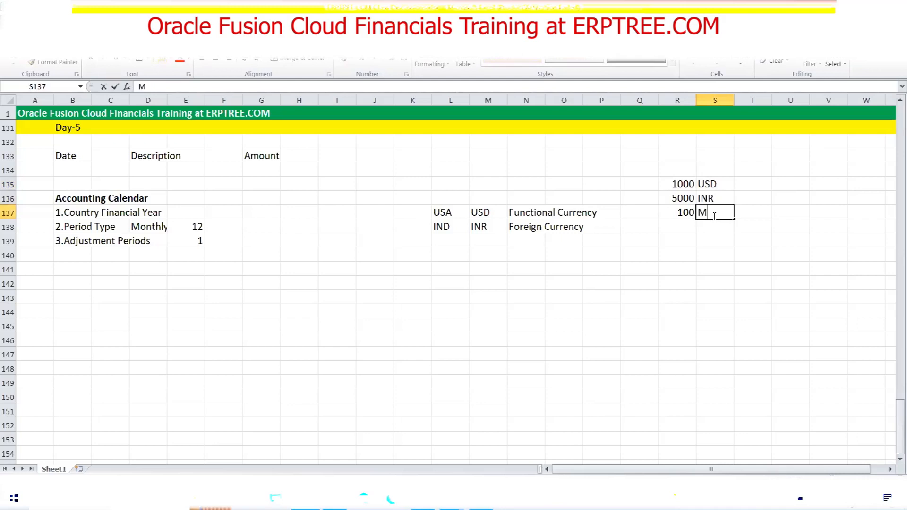
type("arks")
left_click_drag(680, 181, 714, 197)
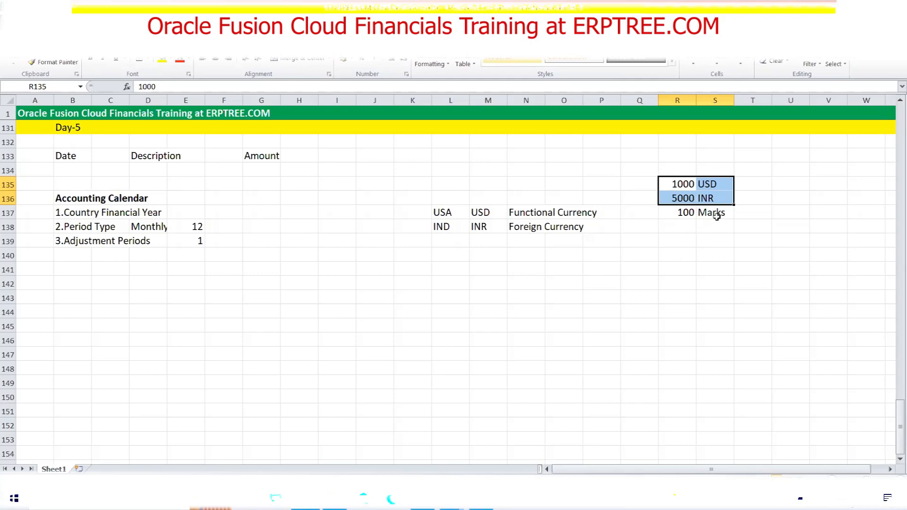
Retype S137's Marks label as STAT, correcting the typos along the way
left_click(716, 215)
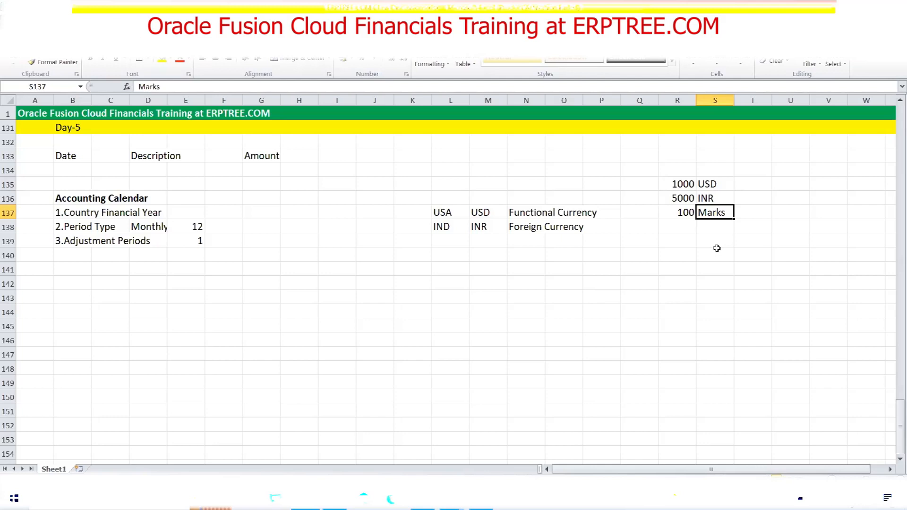
type("Sta")
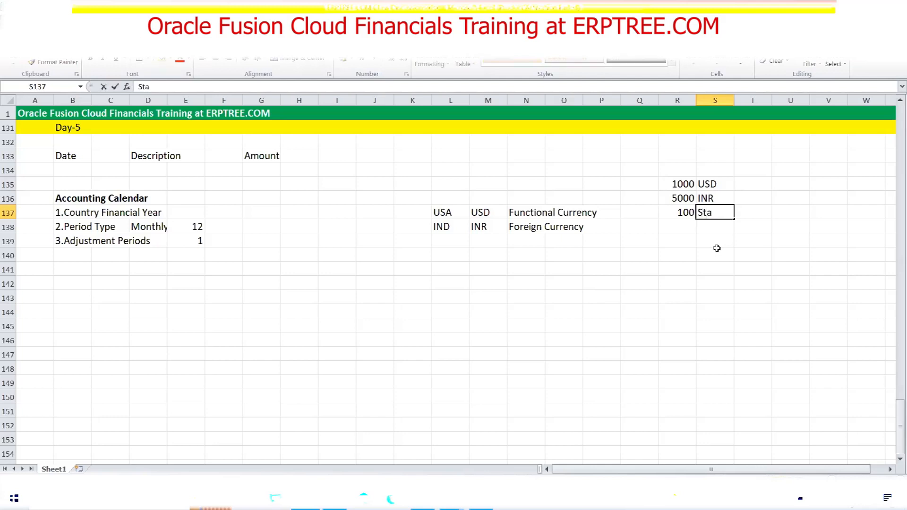
type("tisical")
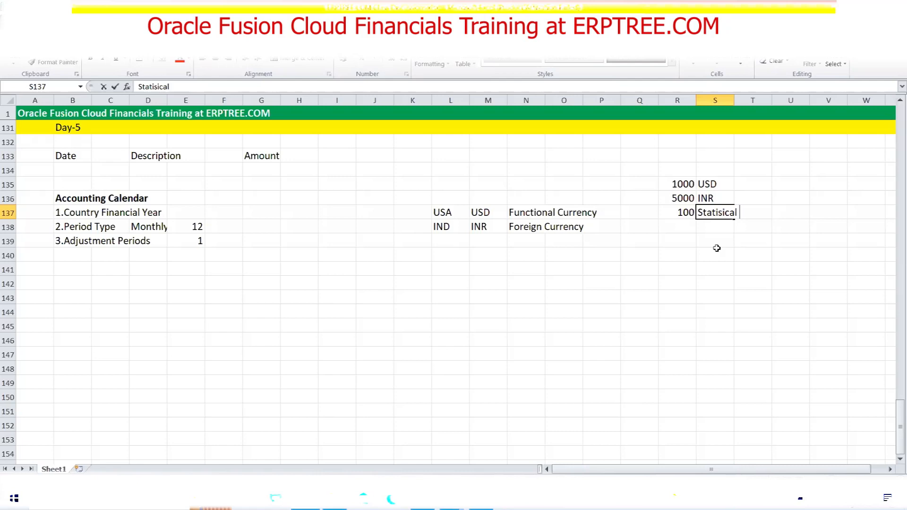
key("BackSpace")
key("BackSpace")
key("BackSpace")
key("BackSpace")
key("BackSpace")
key("BackSpace")
key("BackSpace")
key("BackSpace")
type("T")
key("BackSpace")
type("t")
key("BackSpace")
key("BackSpace")
key("BackSpace")
type("TAT")
Add STAT Currency in N139 below Foreign Currency
left_click(520, 244)
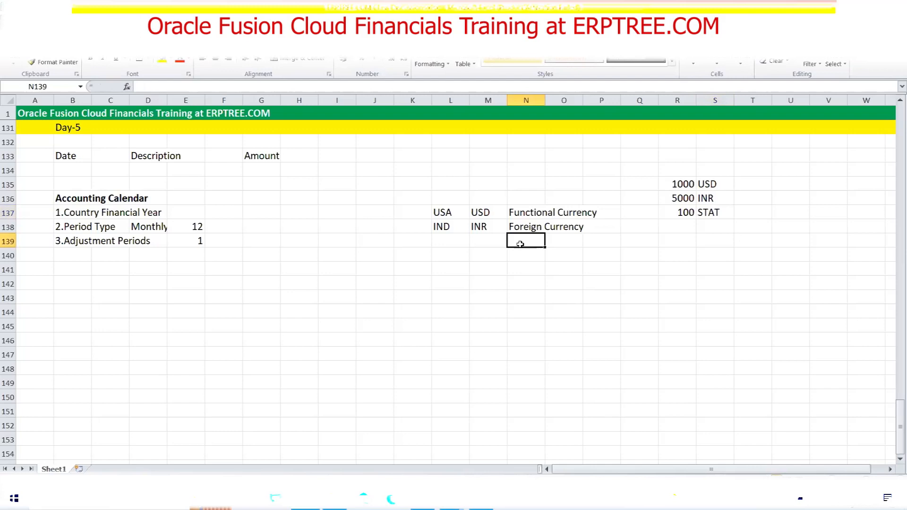
type("S")
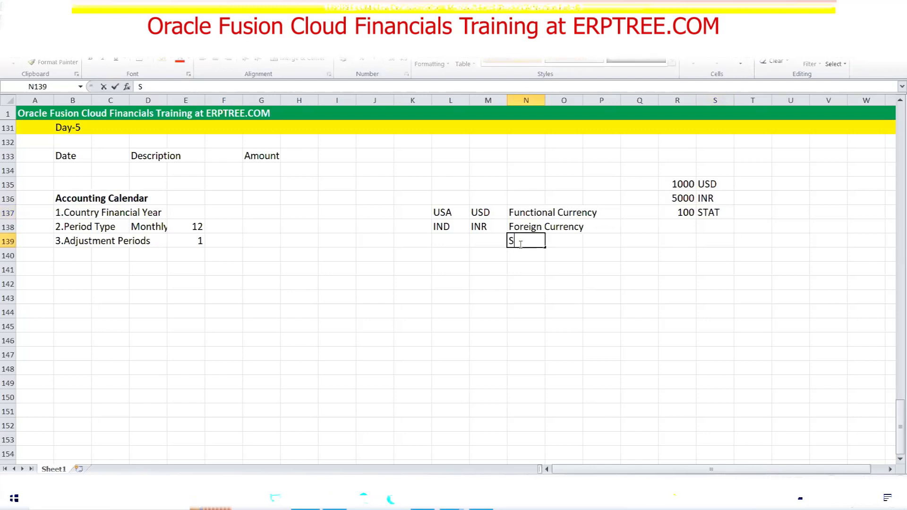
type("TAT Currency")
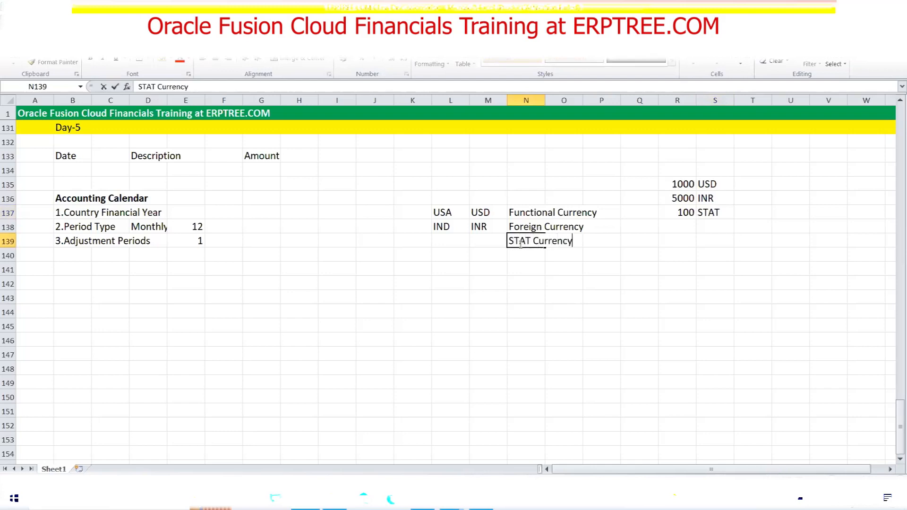
left_click(520, 244)
Add a bold Currency Types heading in N136
left_click(520, 203)
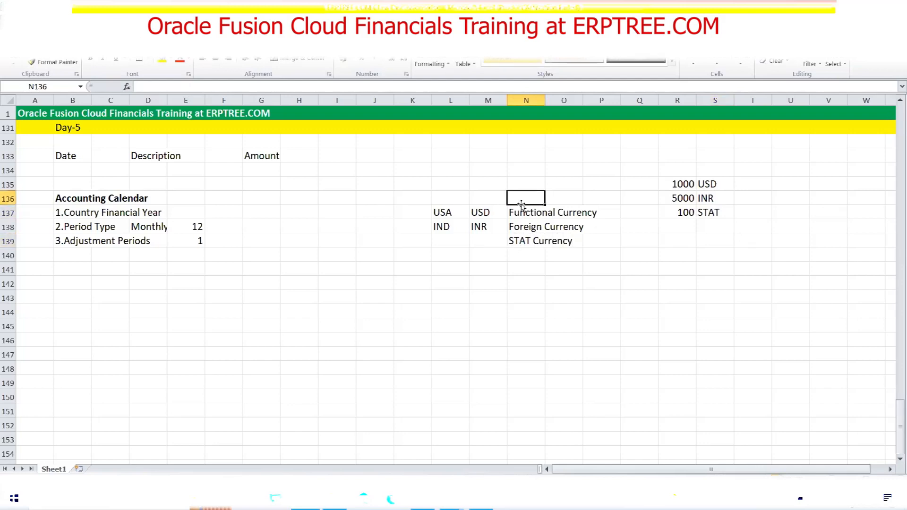
type("Cur")
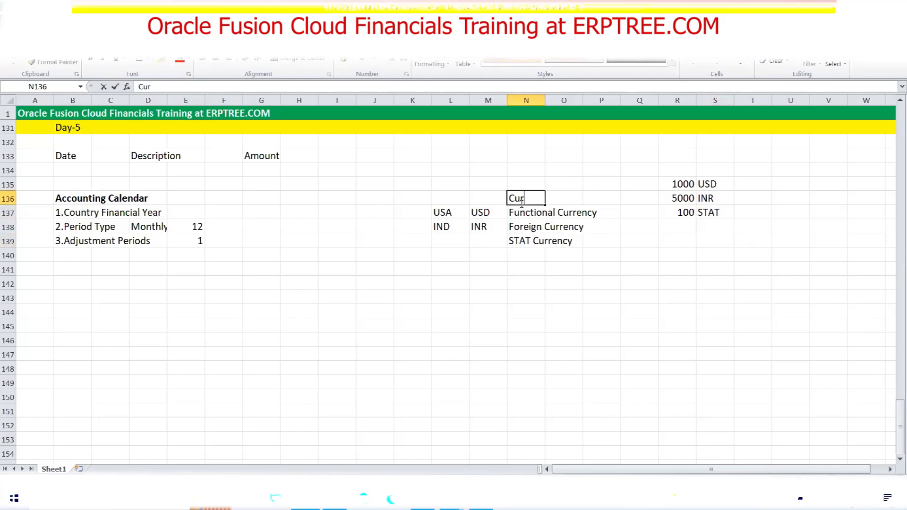
type("rency Types")
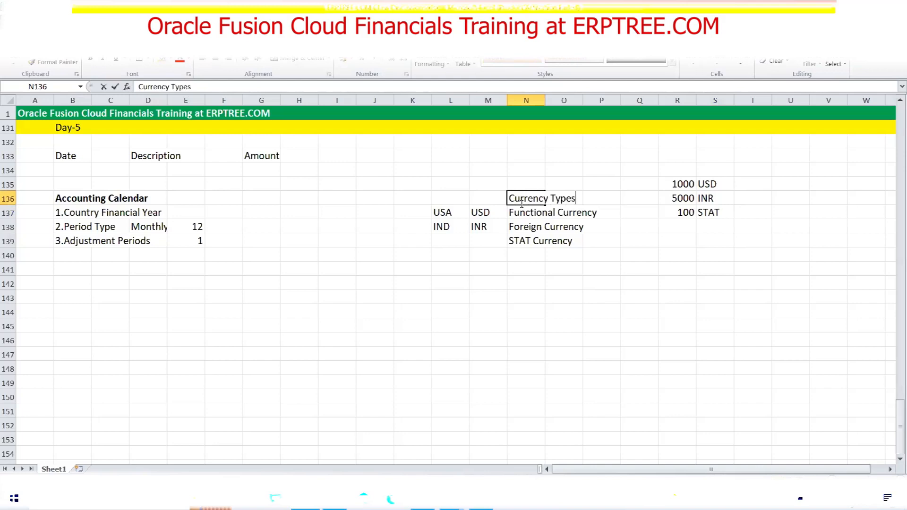
left_click(522, 204)
key("ctrl+b")
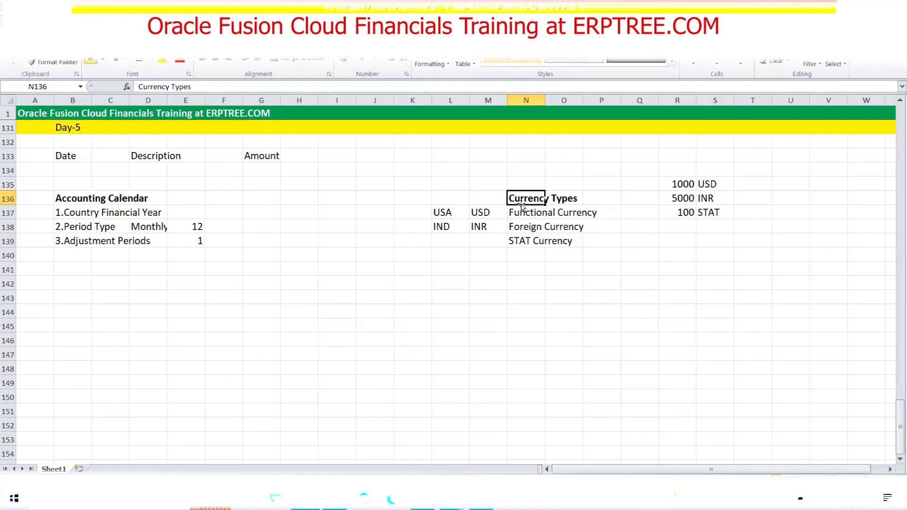
left_click(526, 214)
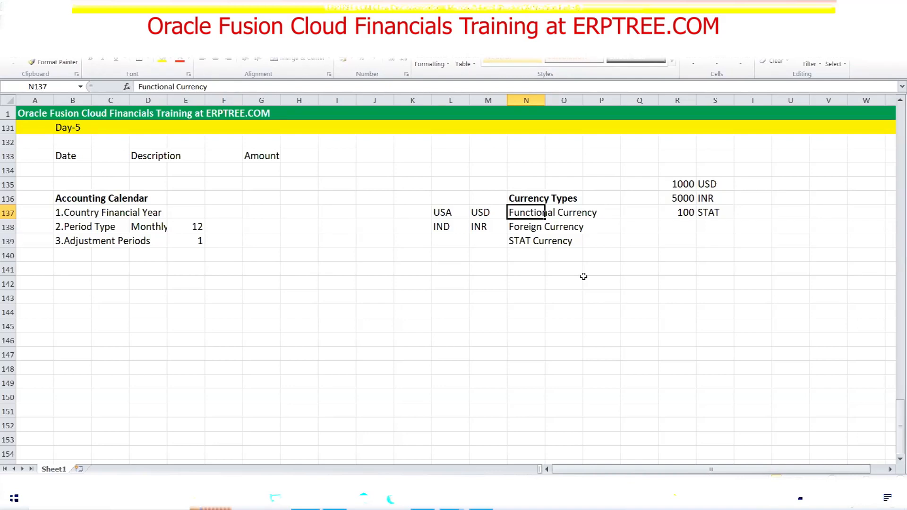
left_click(520, 195)
left_click_drag(533, 199, 589, 236)
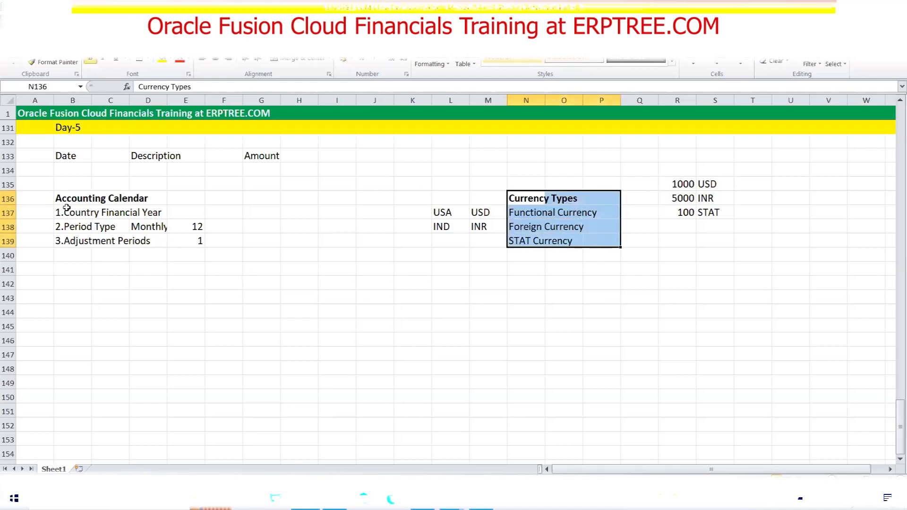
left_click_drag(61, 197, 169, 198)
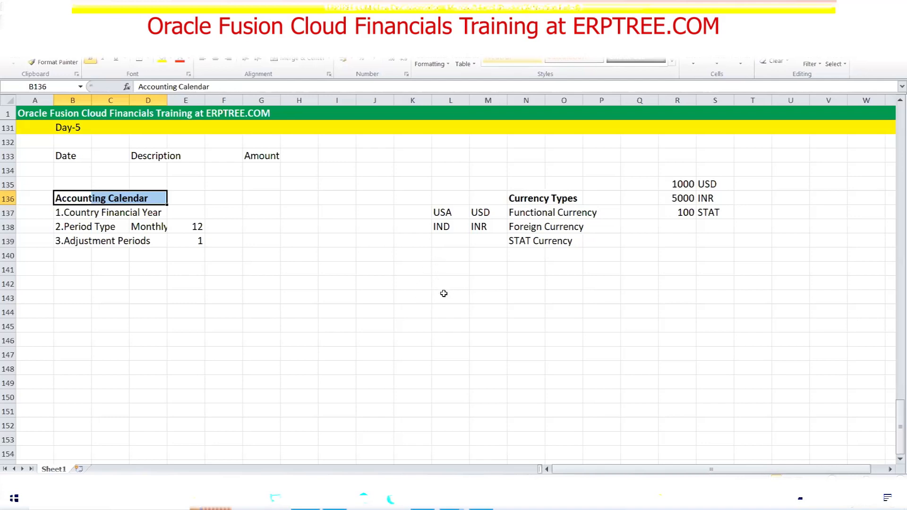
Type 'Seeded Data' into cell I138 beside the Monthly 12 row
left_click(336, 228)
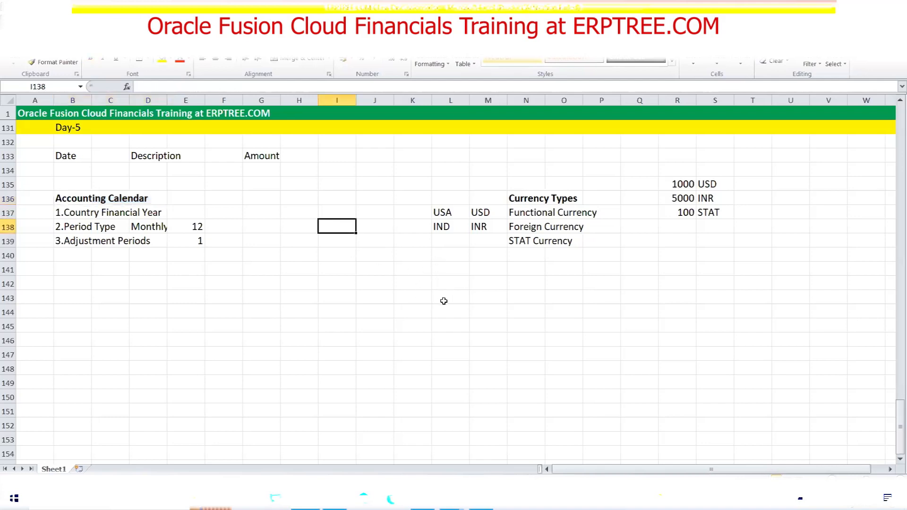
type("S")
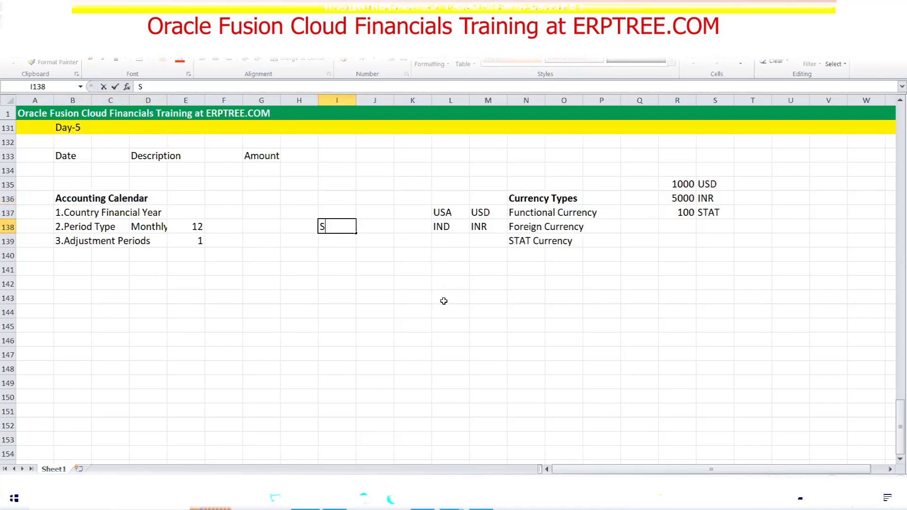
type("eeded Data")
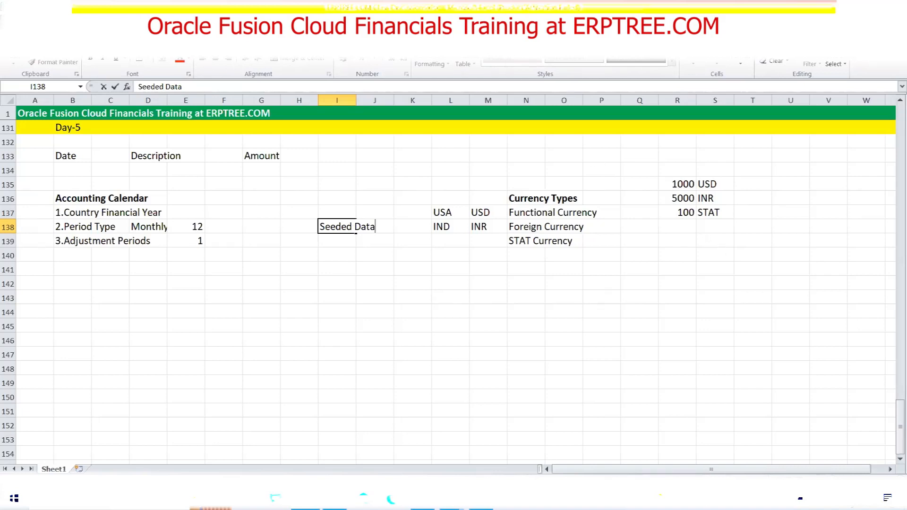
key("alt+Tab")
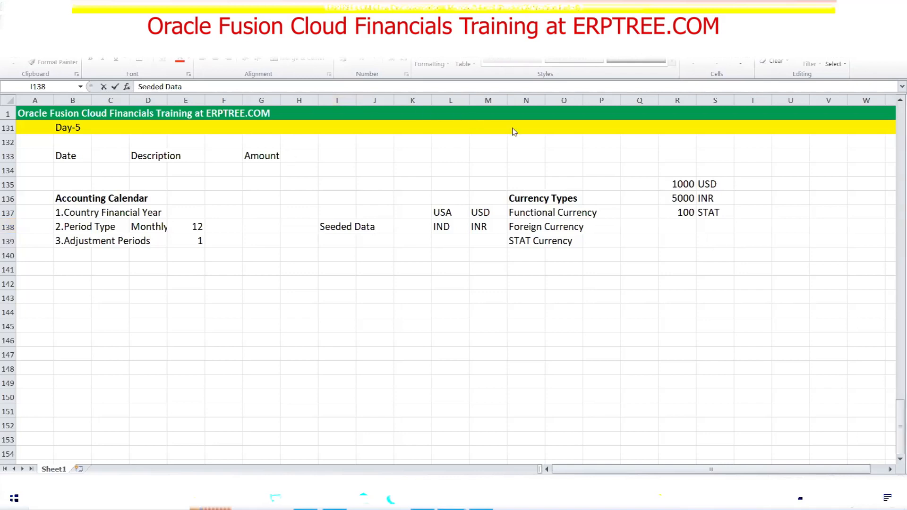
left_click(452, 243)
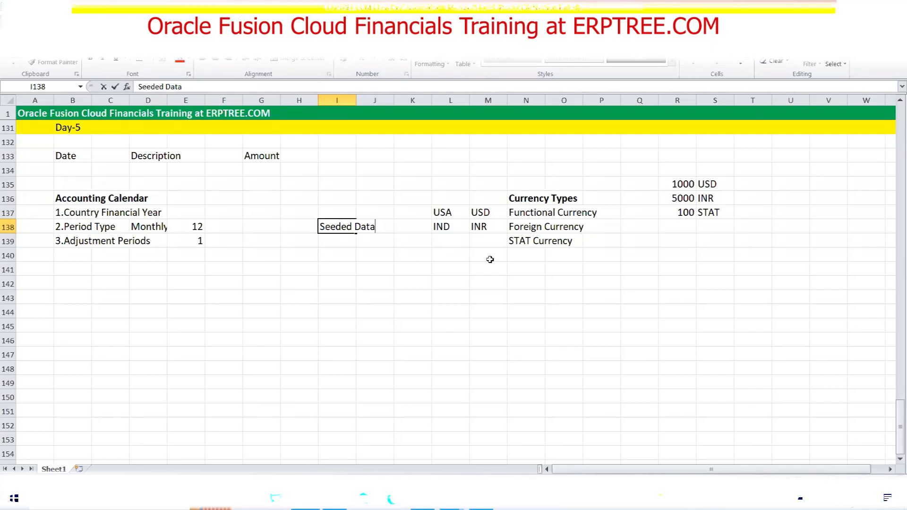
Confirm the 'Seeded Data' note in I138 and move the selection to Q139
key("ctrl+Return")
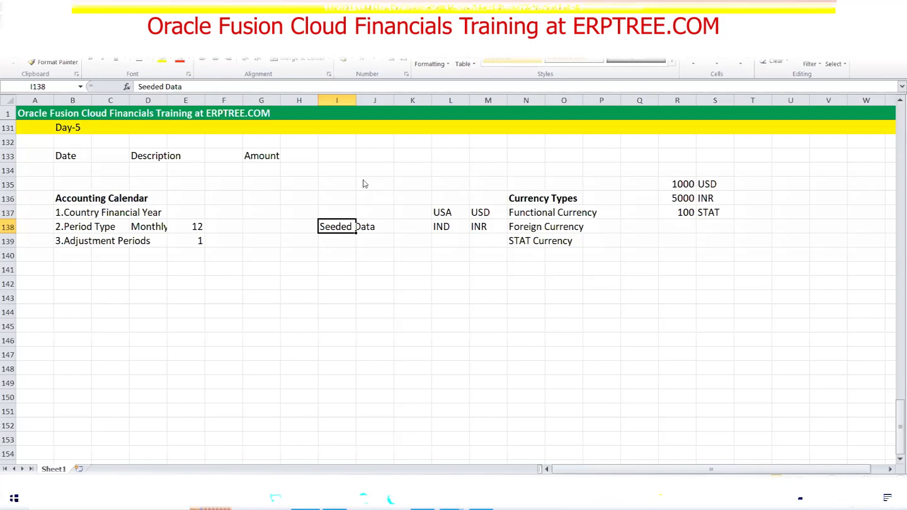
key("alt+m")
key("Return")
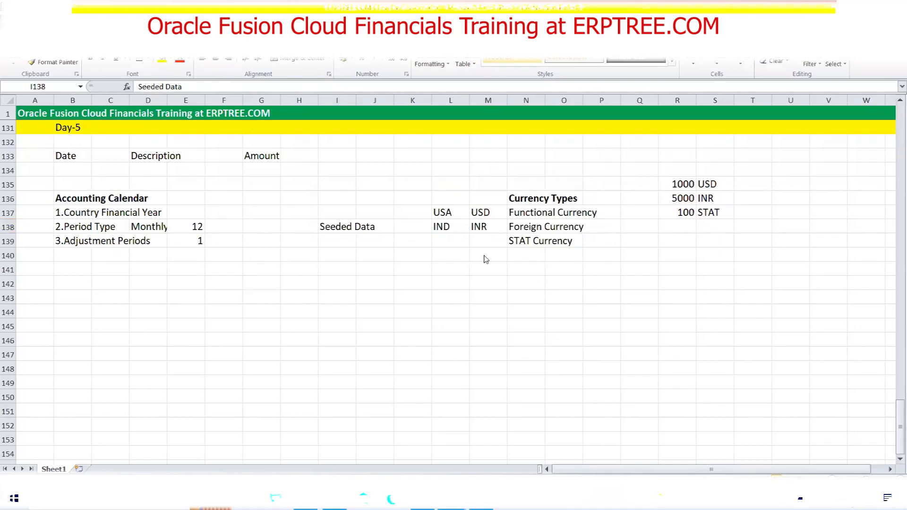
left_click(636, 243)
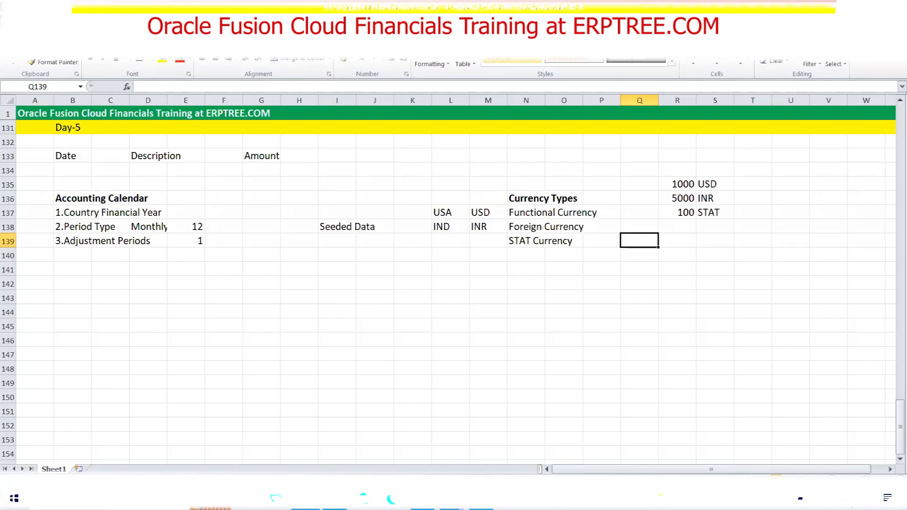
Highlight the Amount heading and Currency Types notes, then return to the ERPTREE project task list
key("alt+Tab")
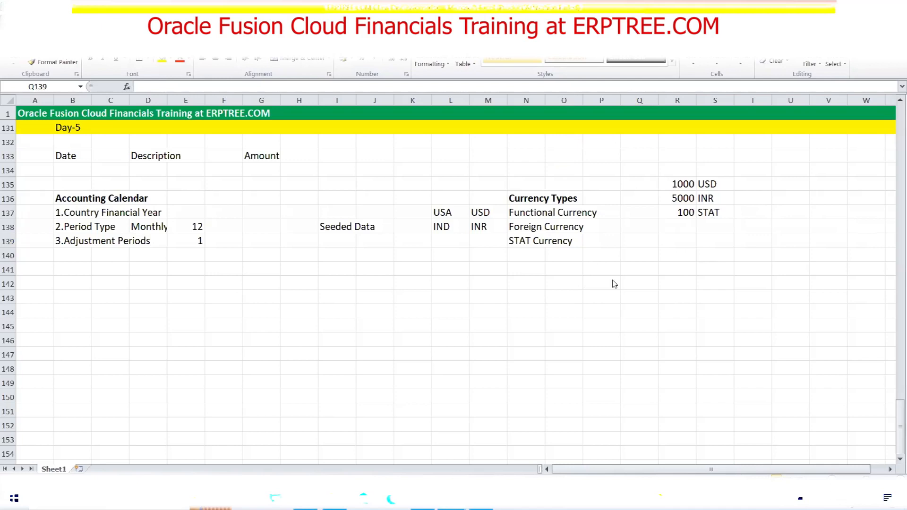
left_click(268, 157)
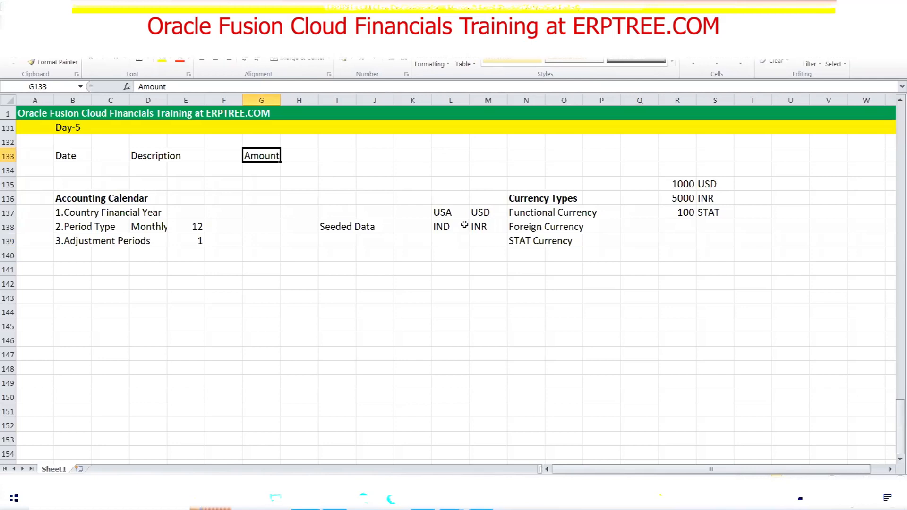
left_click_drag(519, 199, 586, 199)
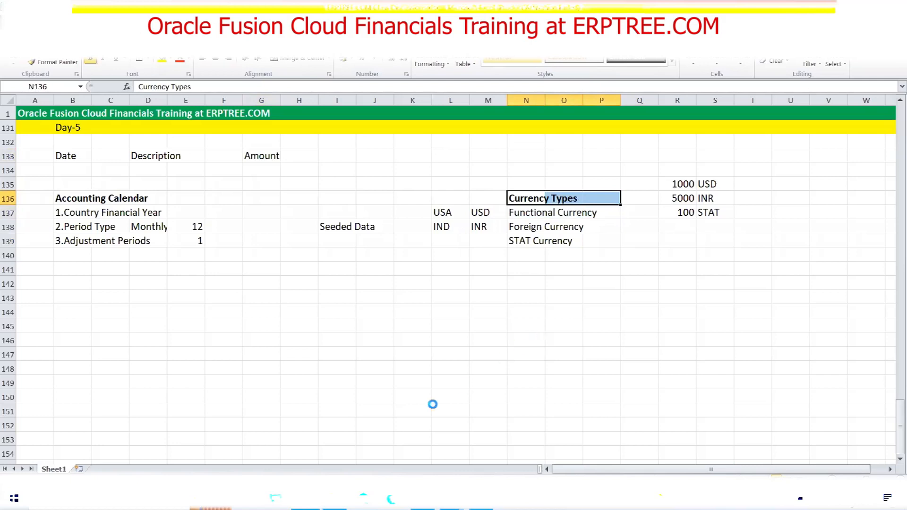
left_click(421, 500)
left_click(873, 116)
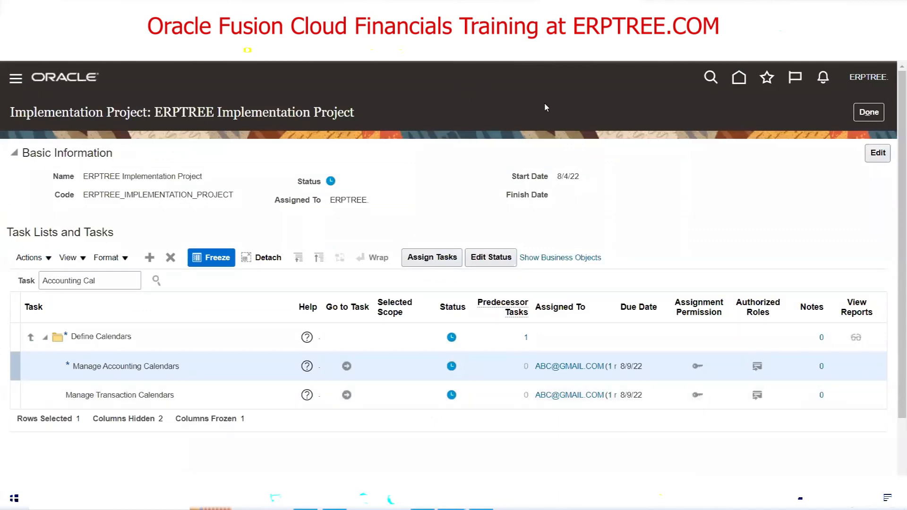
Search the implementation project's tasks for 'currencies'
triple_click(110, 284)
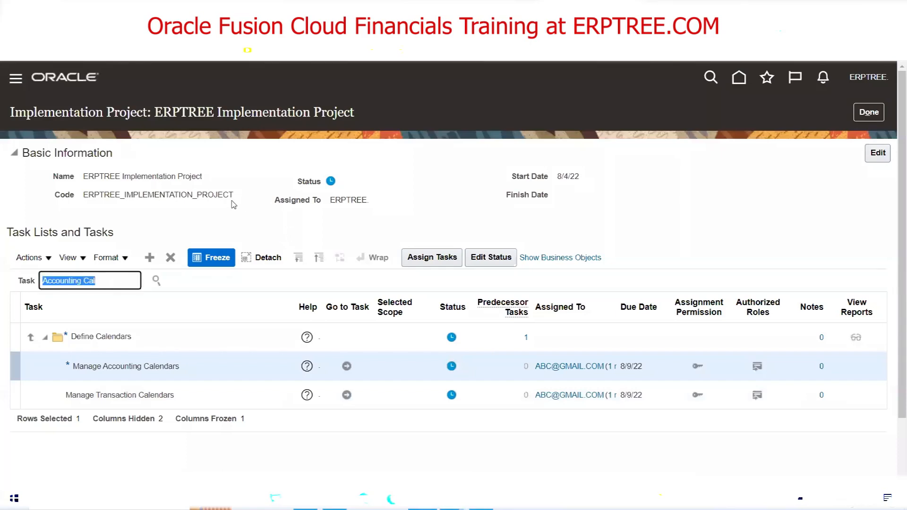
type("currencies")
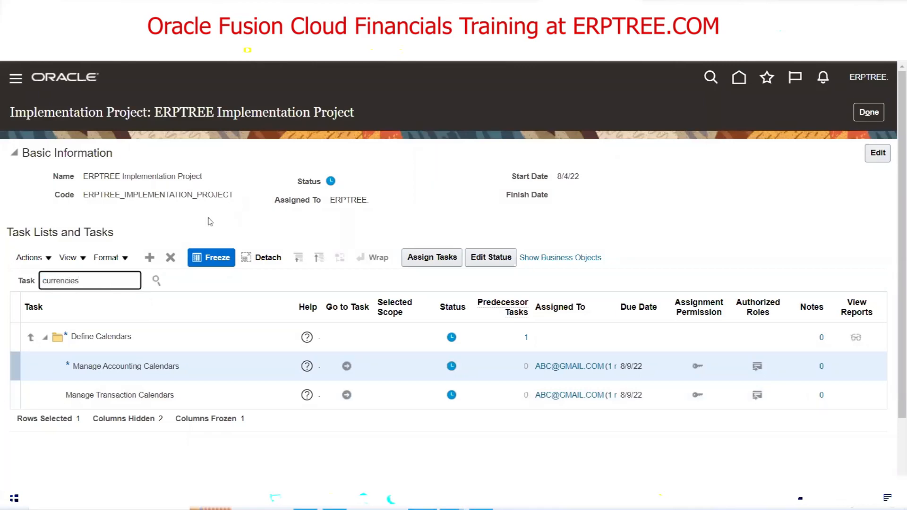
left_click(154, 286)
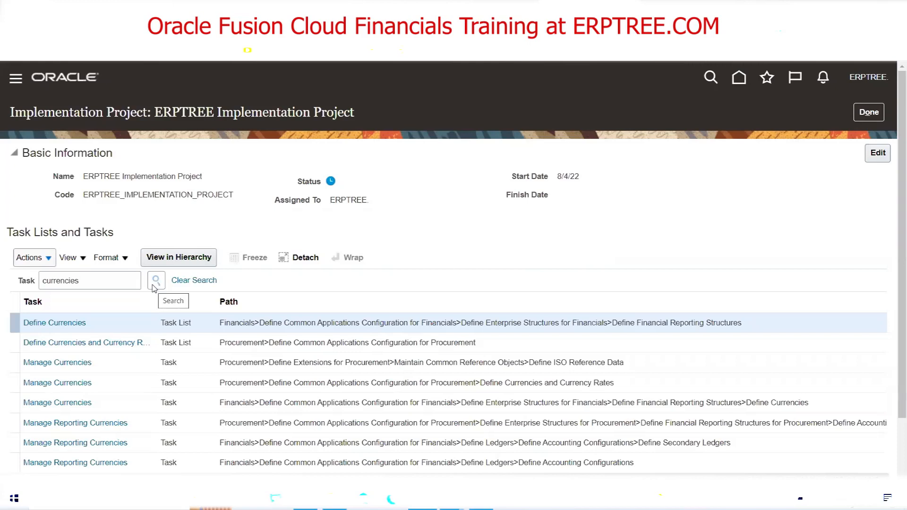
Open the Manage Currencies task page, then cancel back to the project task list
scroll(273, 215, "down", 1)
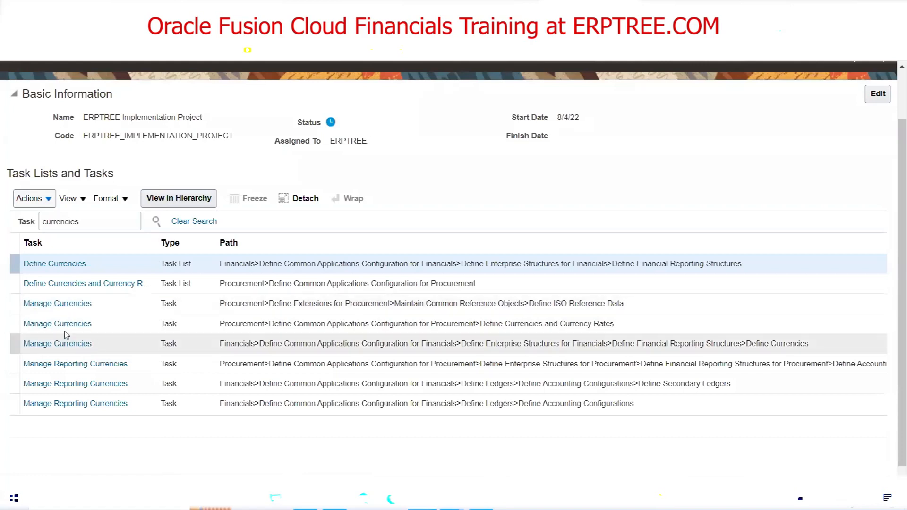
left_click(57, 303)
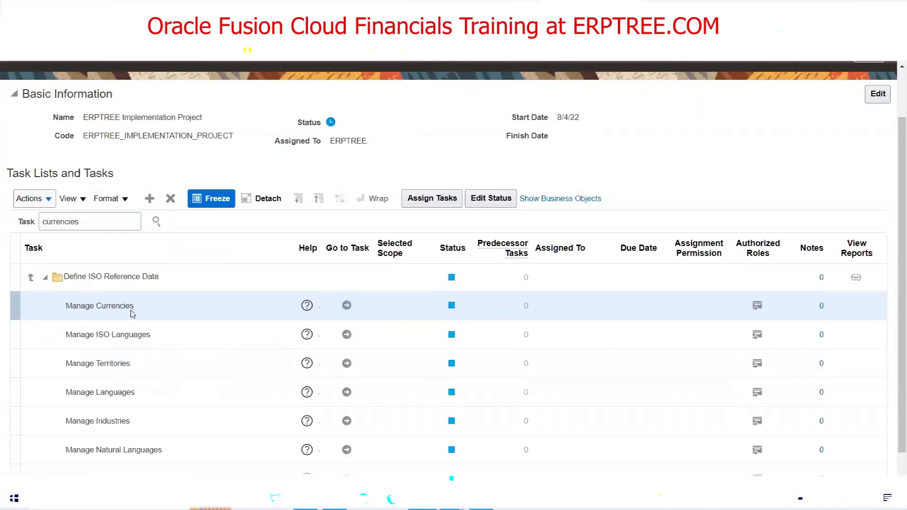
left_click(346, 306)
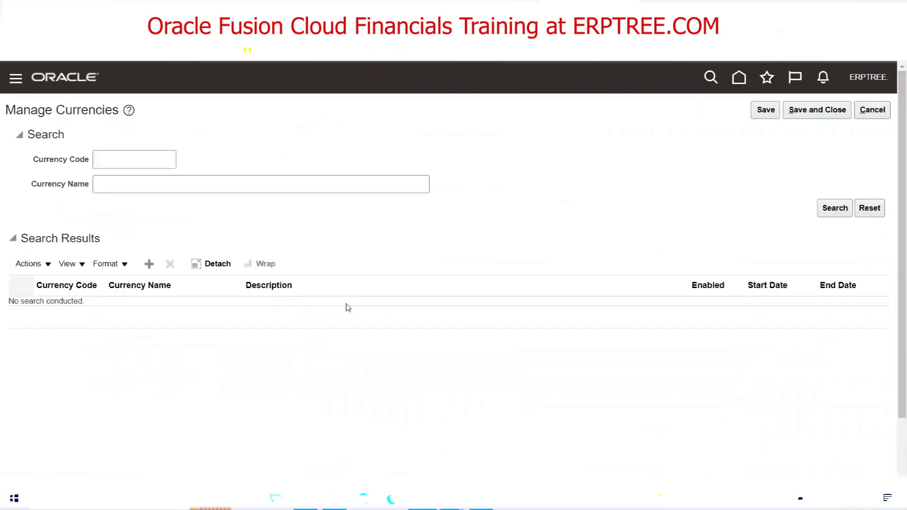
left_click(871, 111)
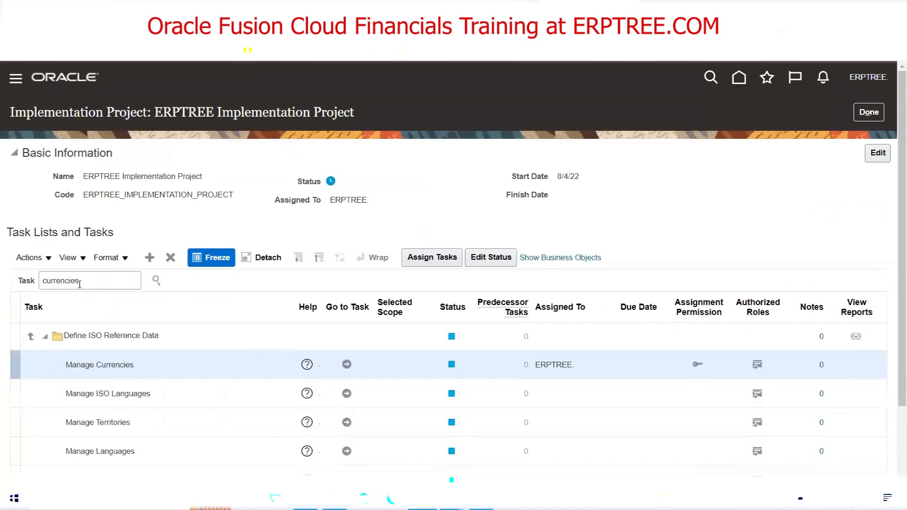
double_click(79, 284)
type("ac")
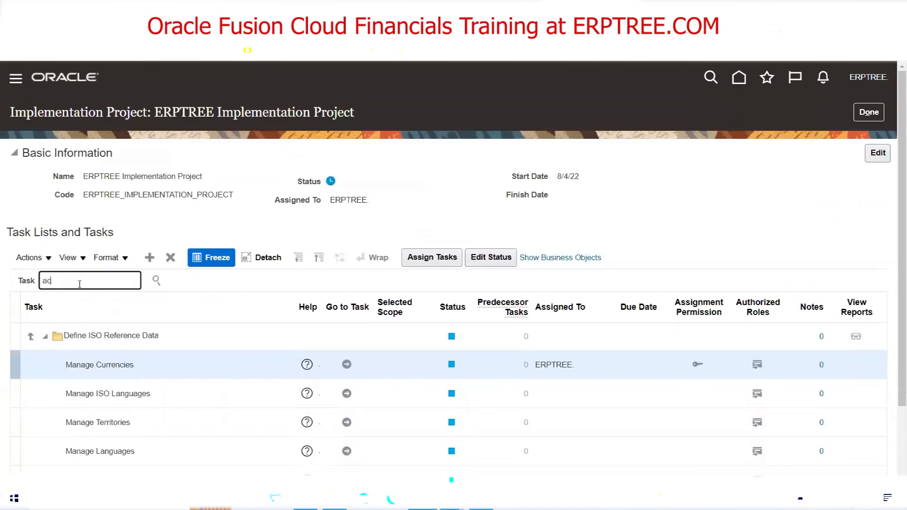
type("counting cal")
key("Return")
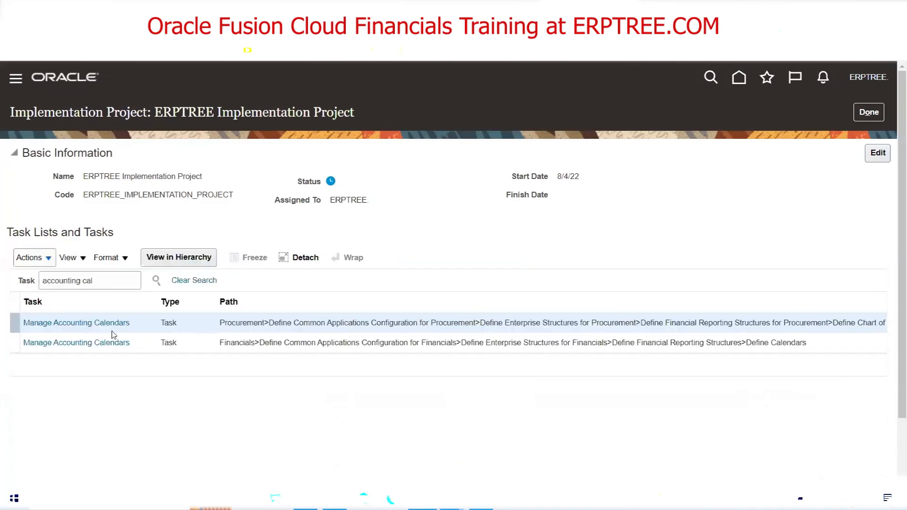
left_click(100, 325)
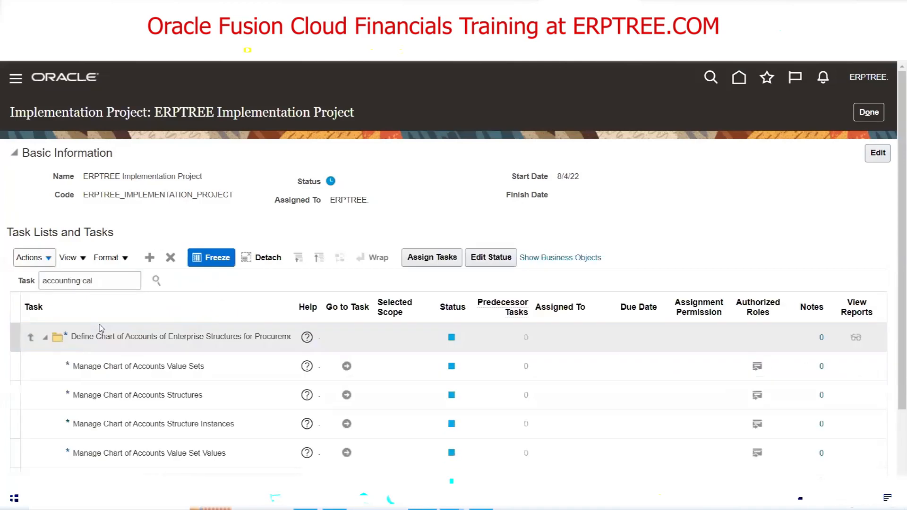
left_click(154, 281)
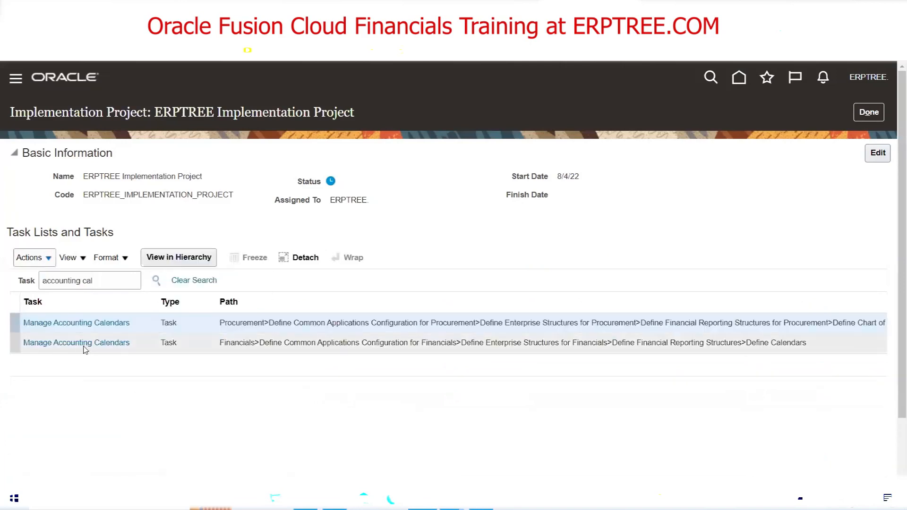
left_click(83, 341)
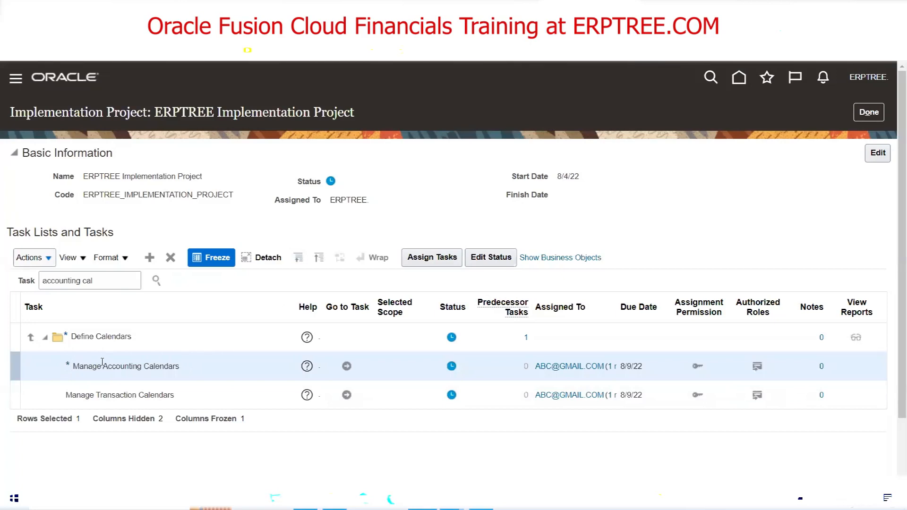
triple_click(112, 278)
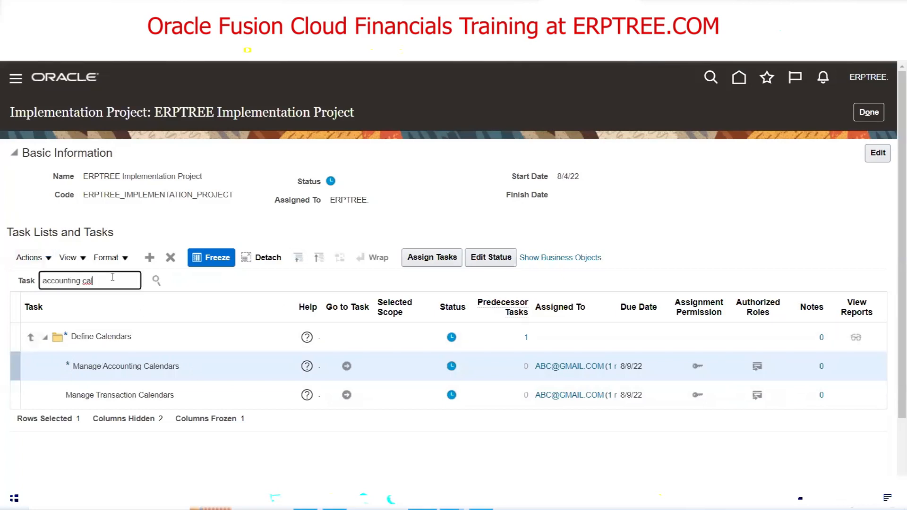
type("manage curren")
key("Return")
left_click(69, 322)
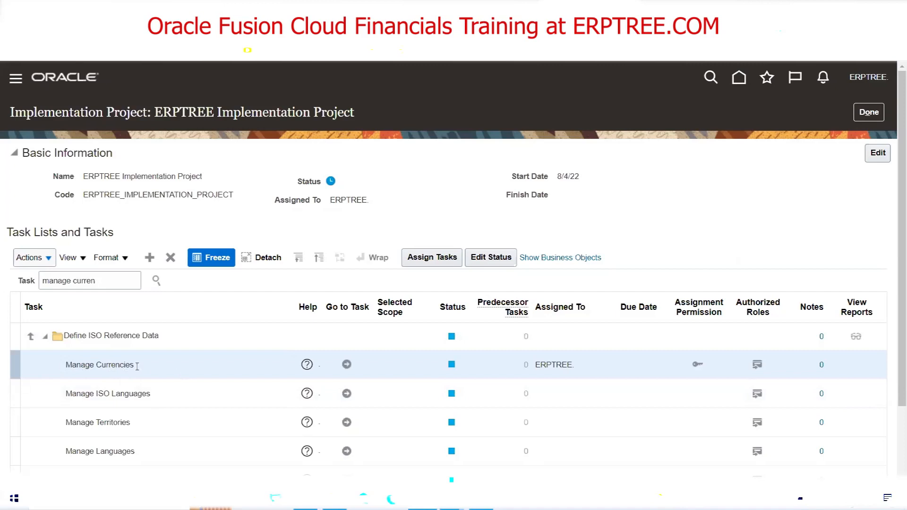
In Manage Currencies, search for currencies with code USD
left_click(346, 365)
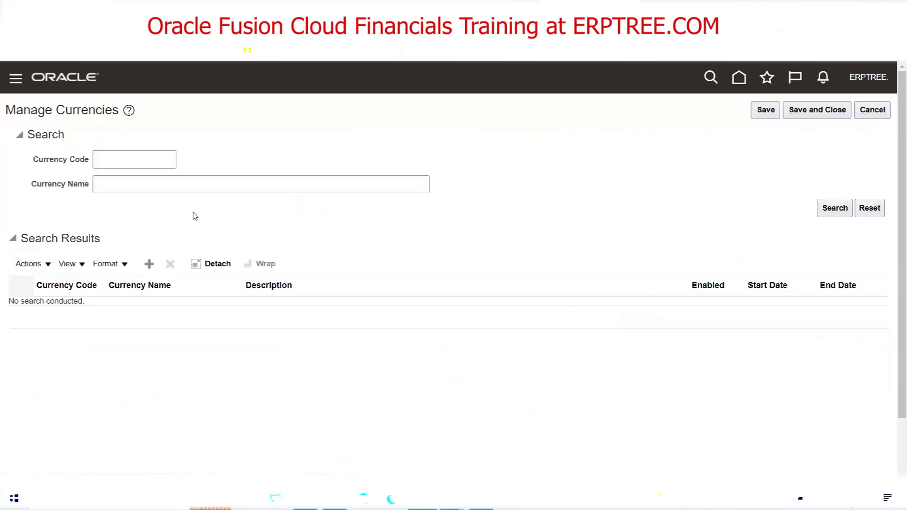
left_click(127, 161)
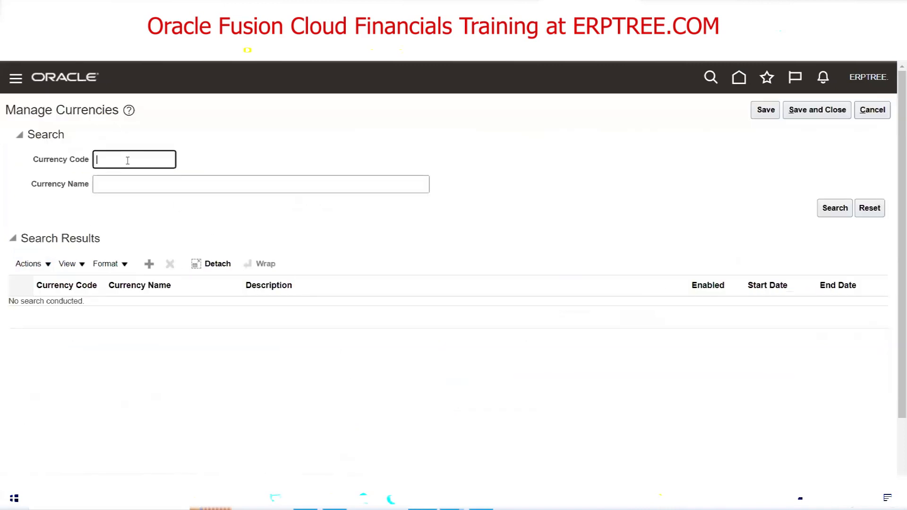
type("USD")
left_click(833, 210)
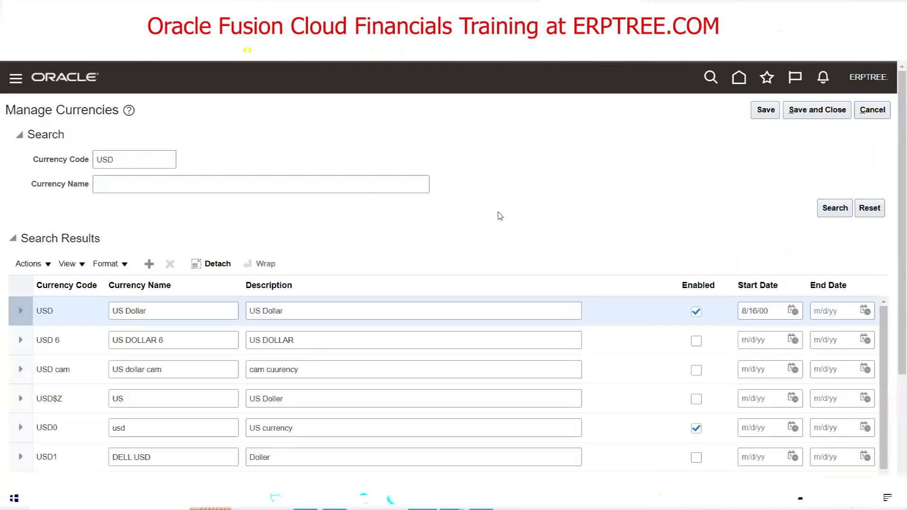
scroll(498, 208, "down", 5)
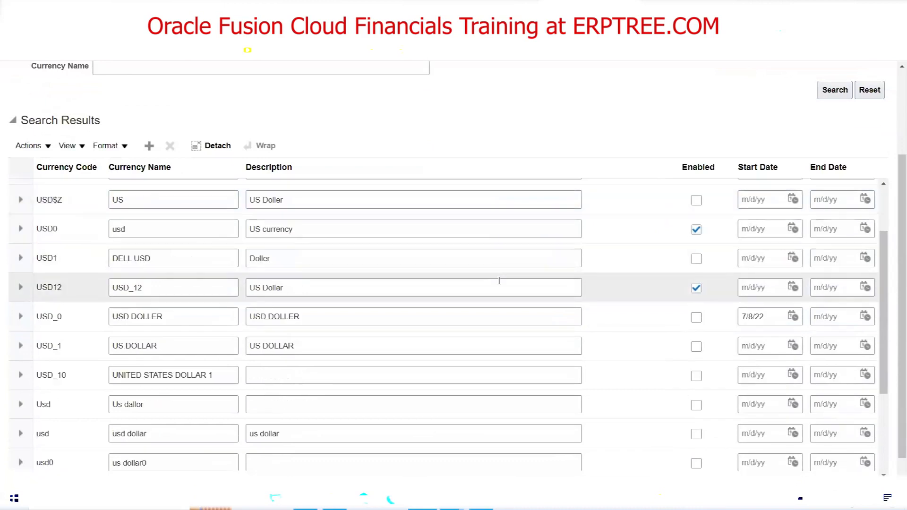
scroll(498, 275, "up", 10)
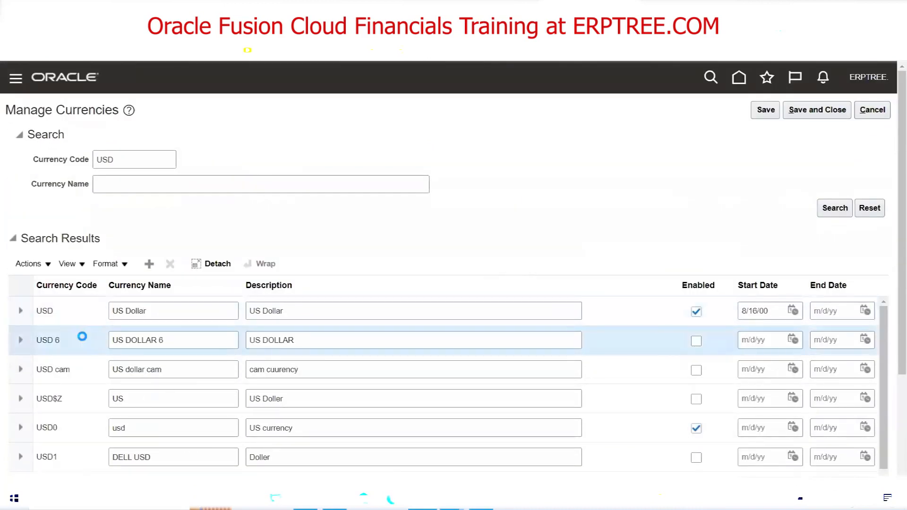
Delete the USD 6, USD cam, USD$Z, USD0 and USD1 currencies
left_click(171, 265)
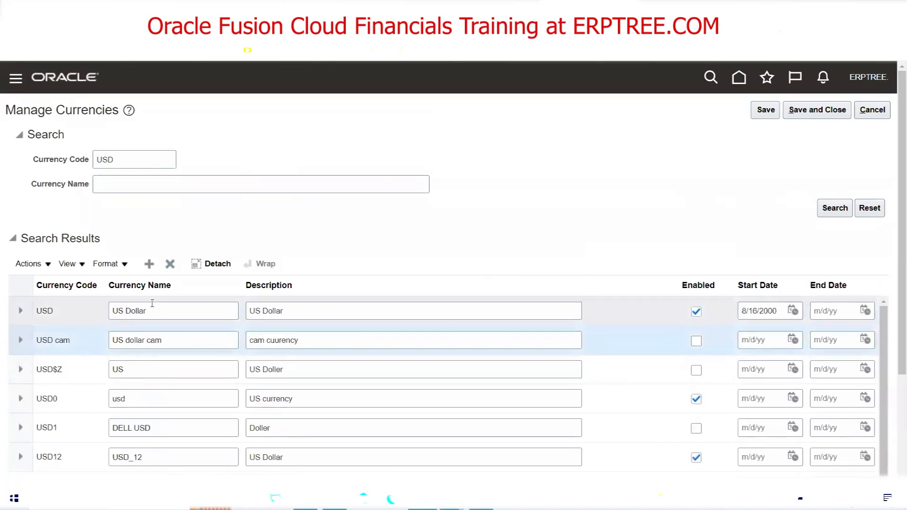
left_click(171, 263)
left_click(72, 345)
left_click(169, 263)
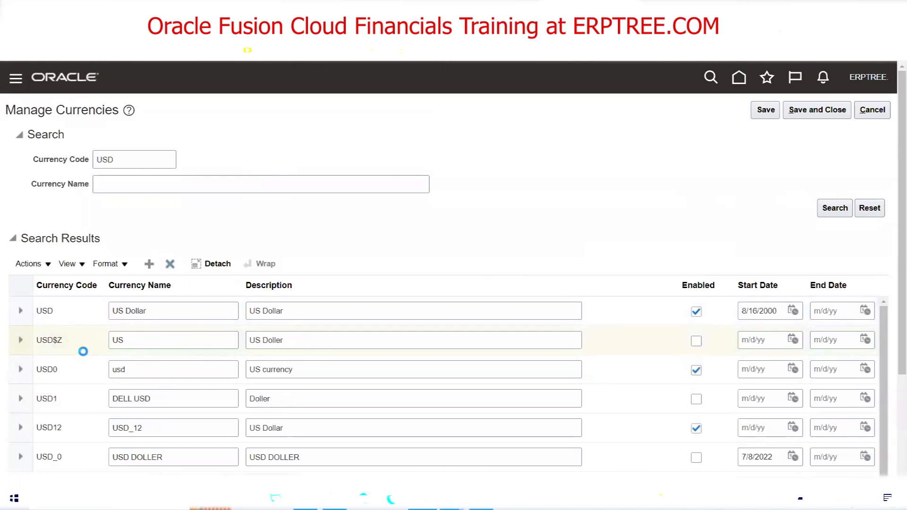
left_click(170, 263)
left_click(80, 333)
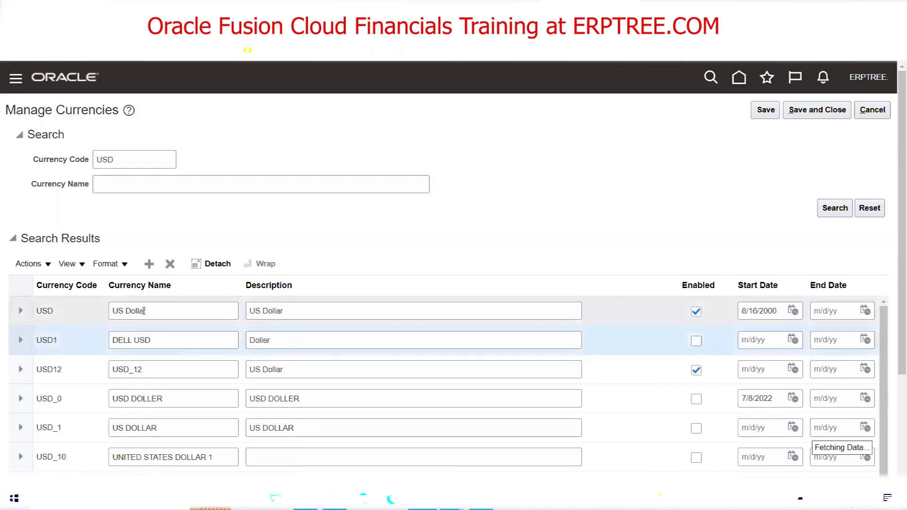
left_click(171, 266)
Delete the USD12, USD_0, USD_1, USD_10, Usd and usd currencies
left_click(87, 340)
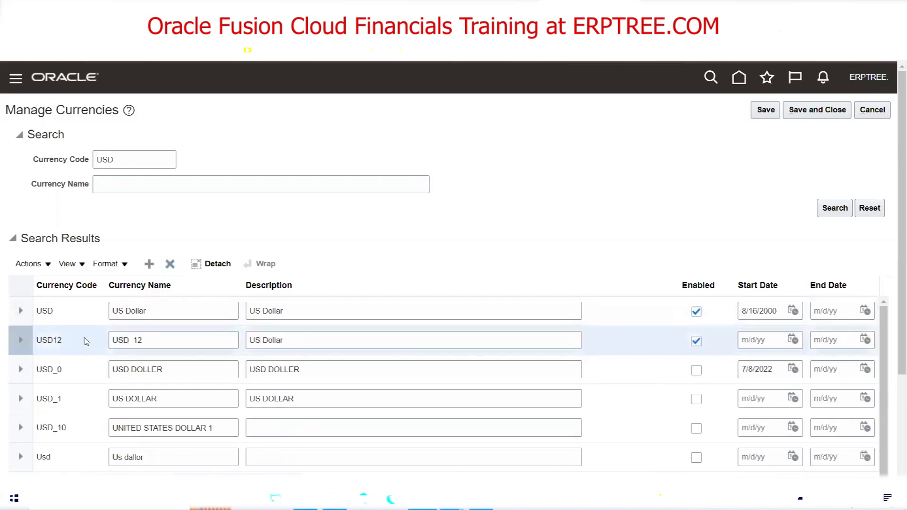
left_click(170, 264)
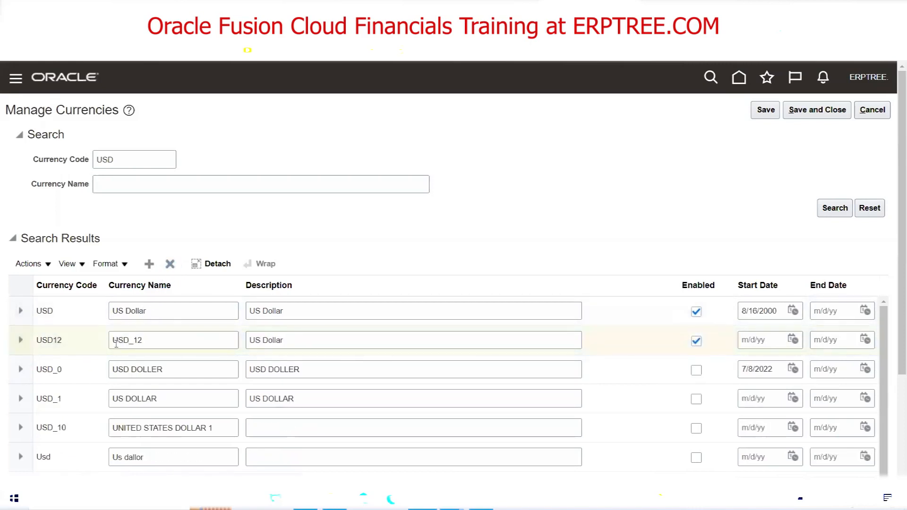
left_click(87, 342)
left_click(171, 264)
left_click(95, 365)
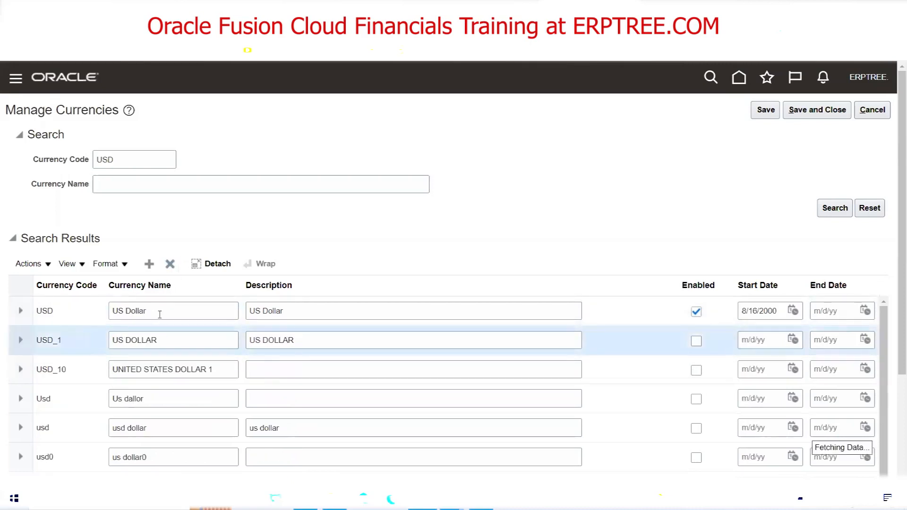
left_click(170, 264)
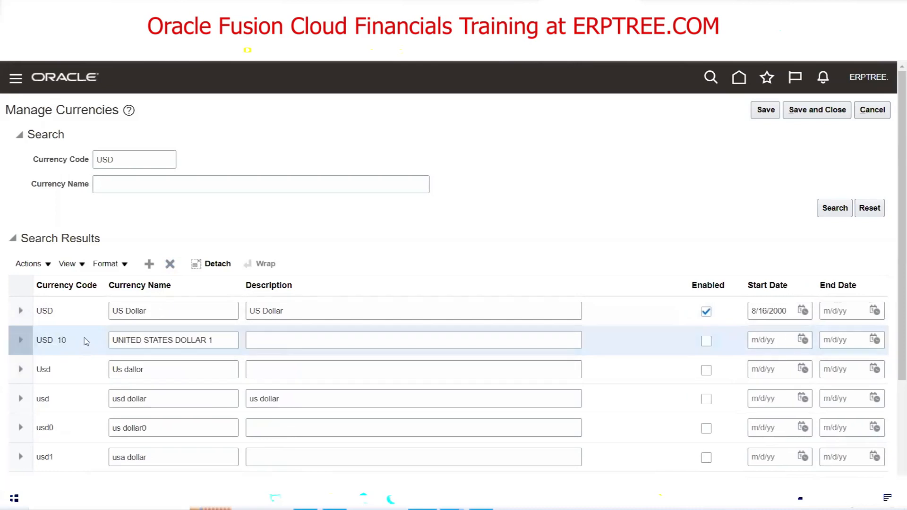
left_click(171, 264)
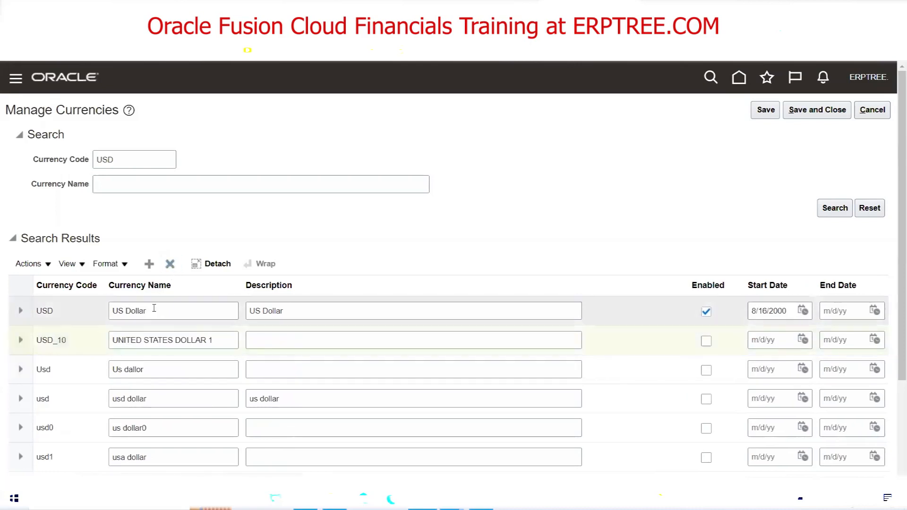
left_click(170, 264)
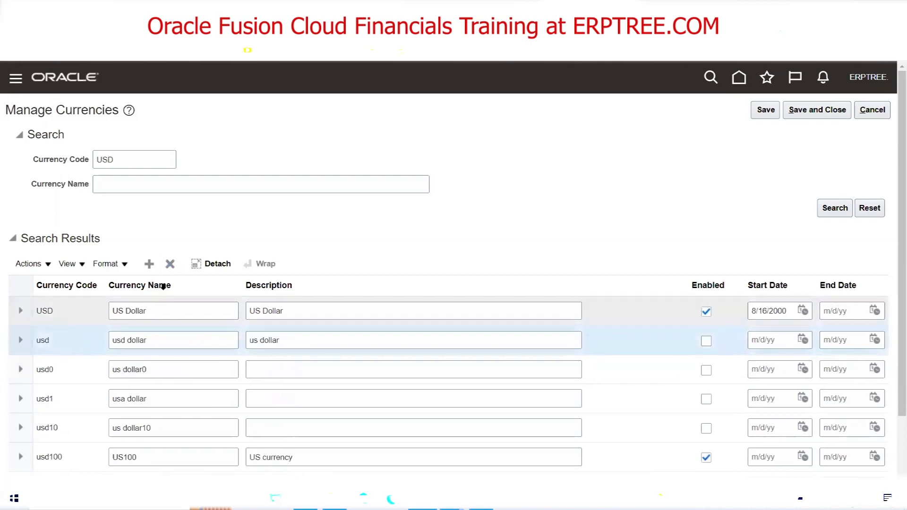
left_click(171, 264)
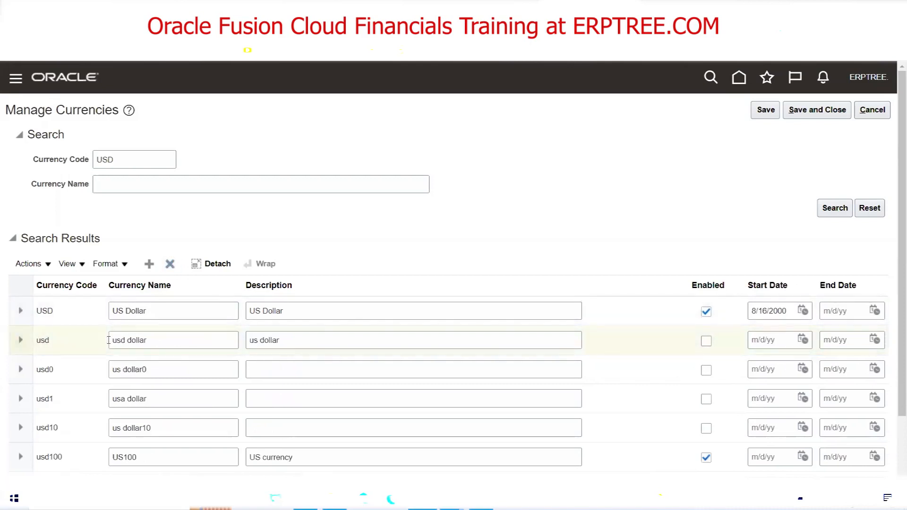
Delete the usd0, usd1, usd10, usd100, usd2 and usd7 currencies
left_click(170, 264)
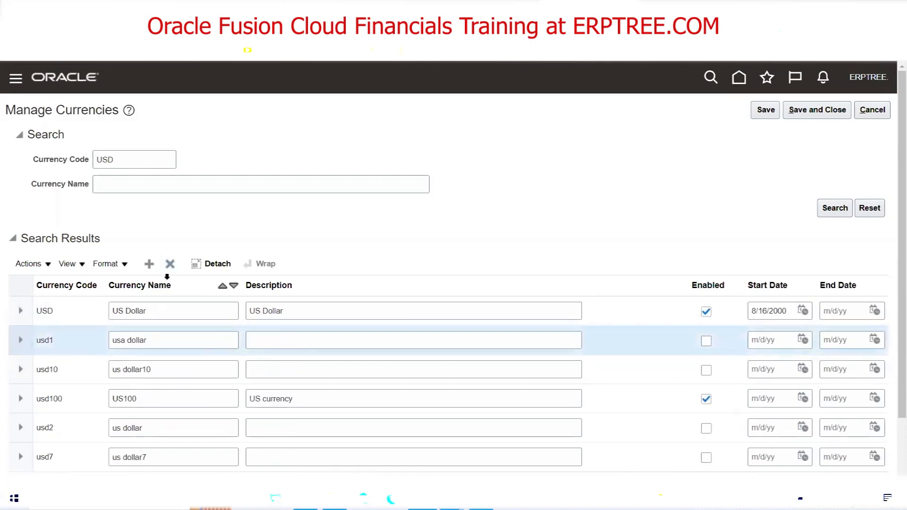
left_click(170, 264)
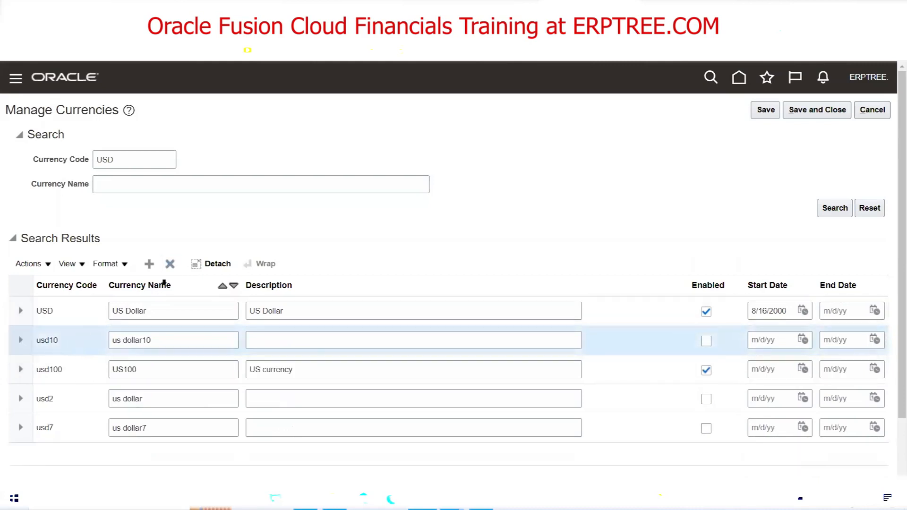
left_click(170, 264)
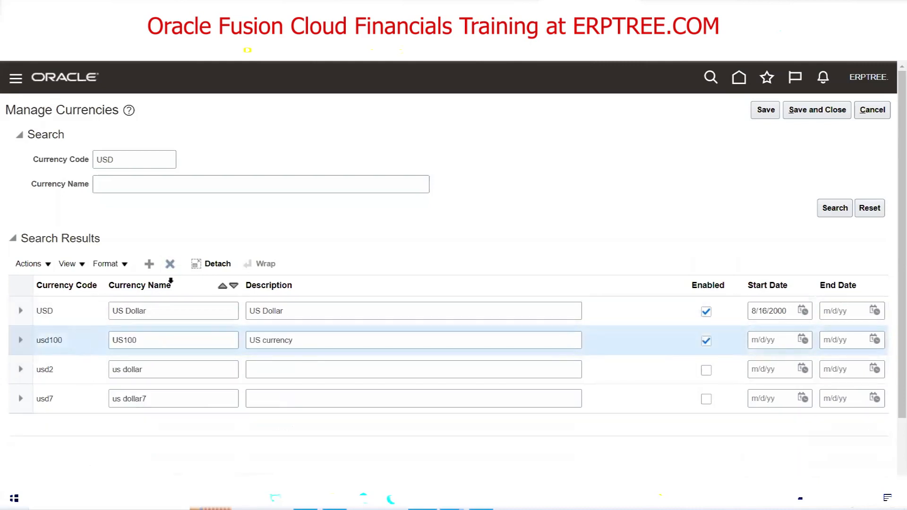
left_click(170, 264)
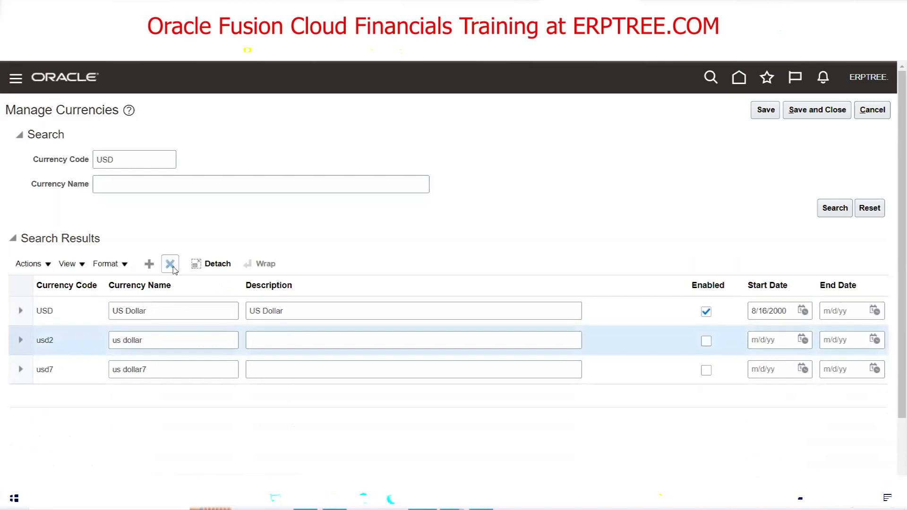
left_click(170, 264)
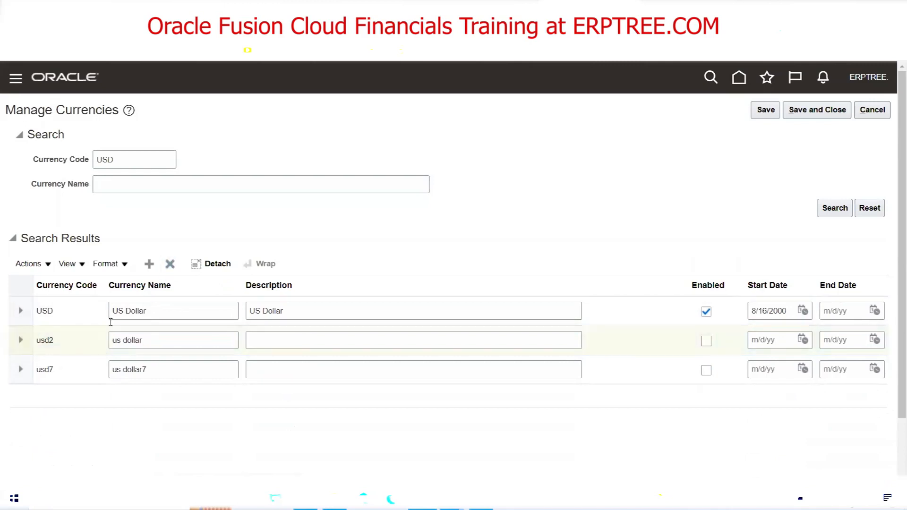
left_click(169, 264)
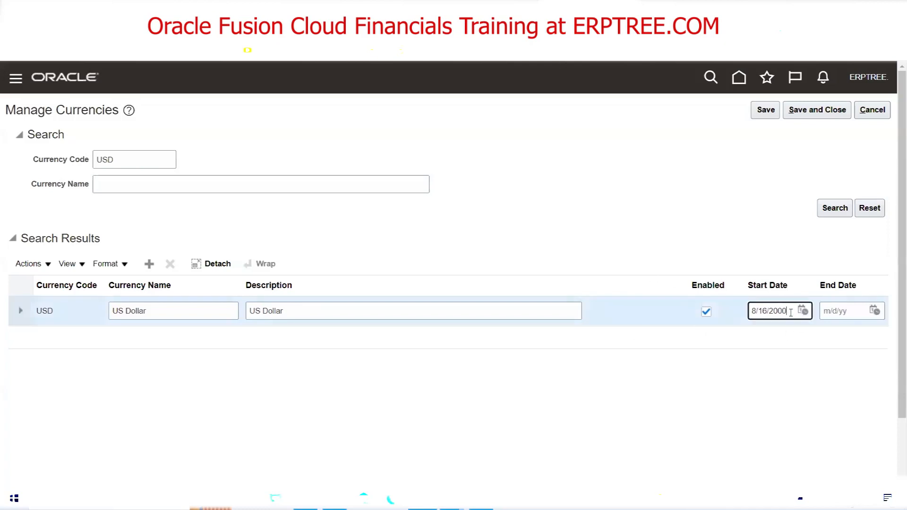
Clear the 8/16/2000 start date from the USD currency and save
double_click(790, 313)
triple_click(790, 313)
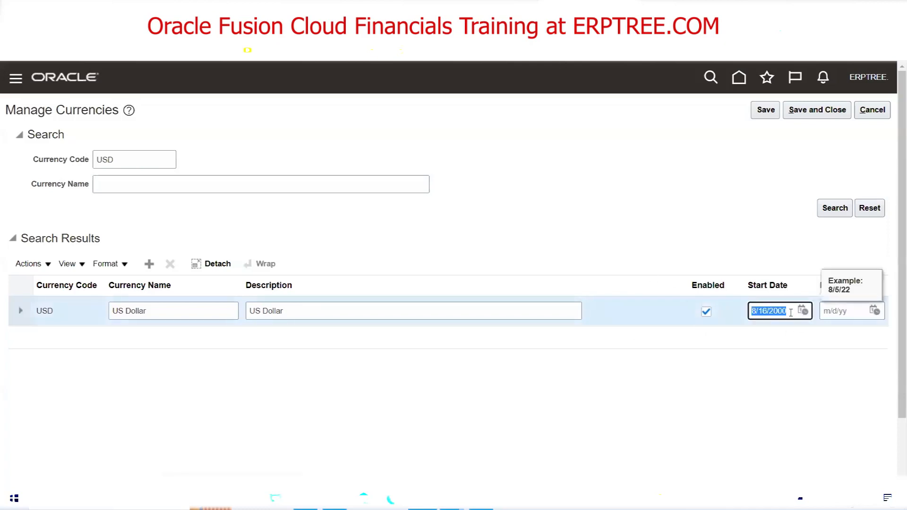
key("Delete")
left_click(664, 215)
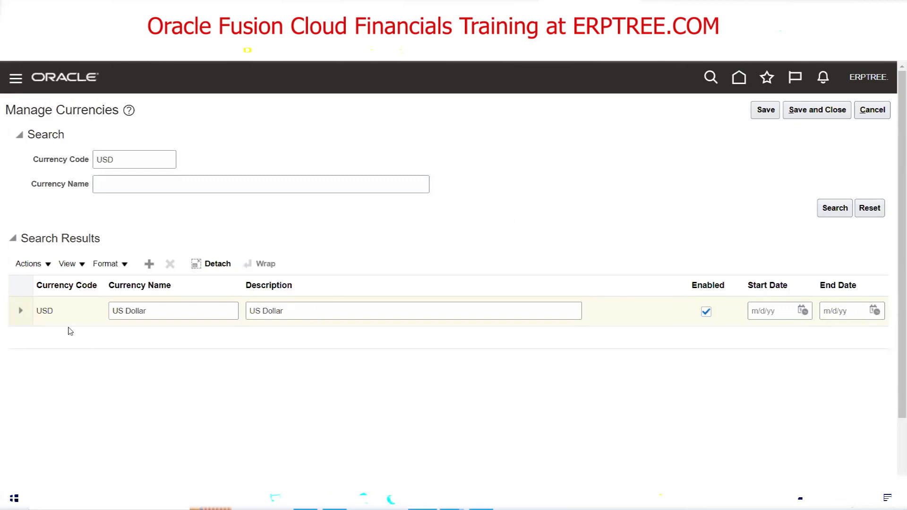
left_click(764, 110)
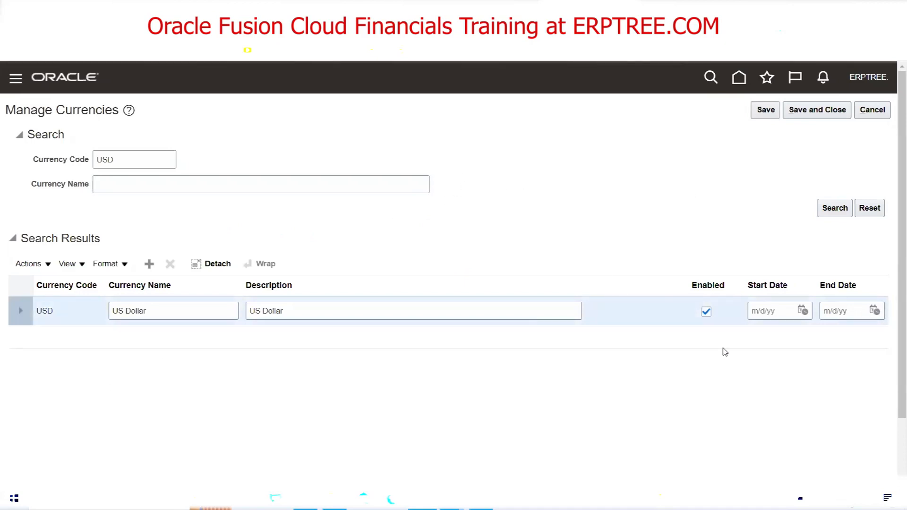
left_click(705, 312)
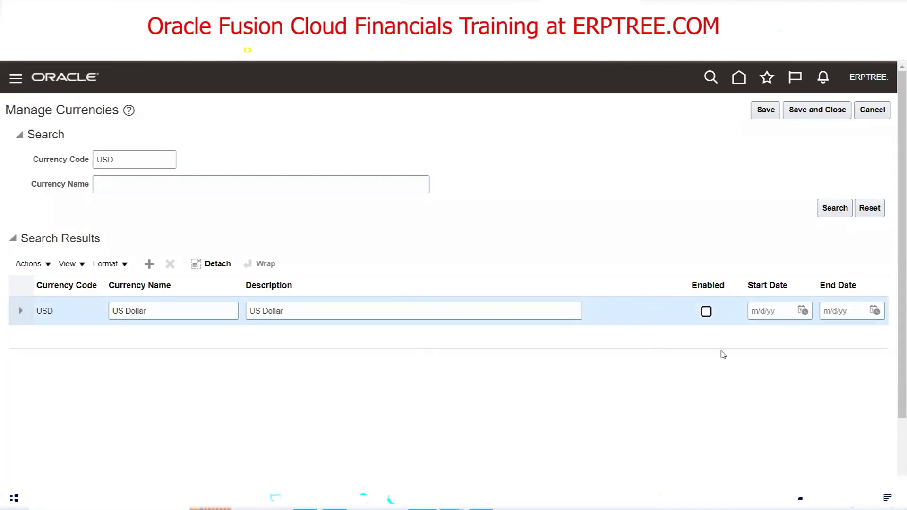
left_click(705, 312)
Remove the USD currency code filter and browse the full unfiltered currency list
left_click(127, 160)
double_click(126, 160)
key("BackSpace")
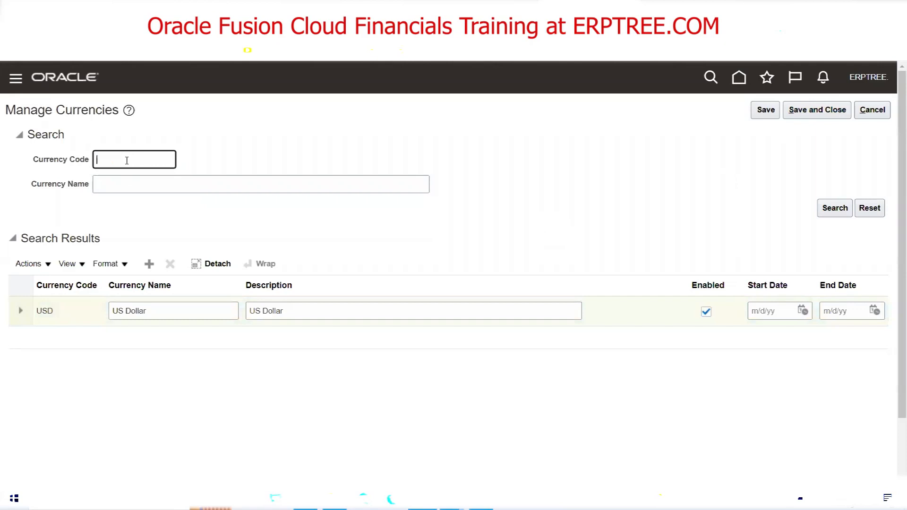
left_click(827, 212)
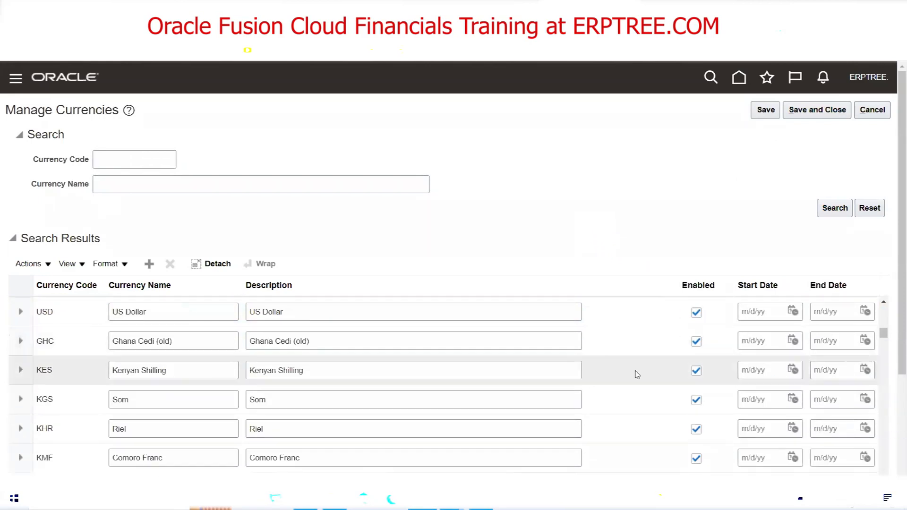
scroll(607, 370, "down", 5)
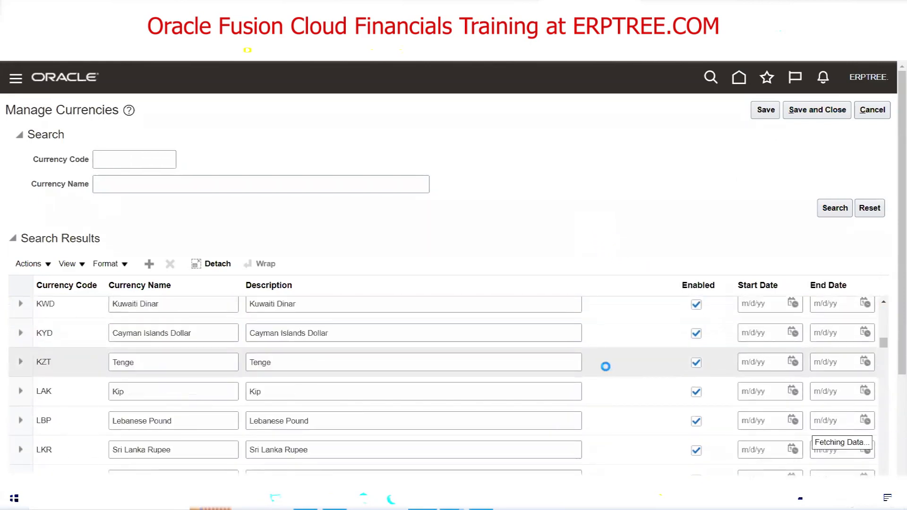
scroll(605, 366, "down", 3)
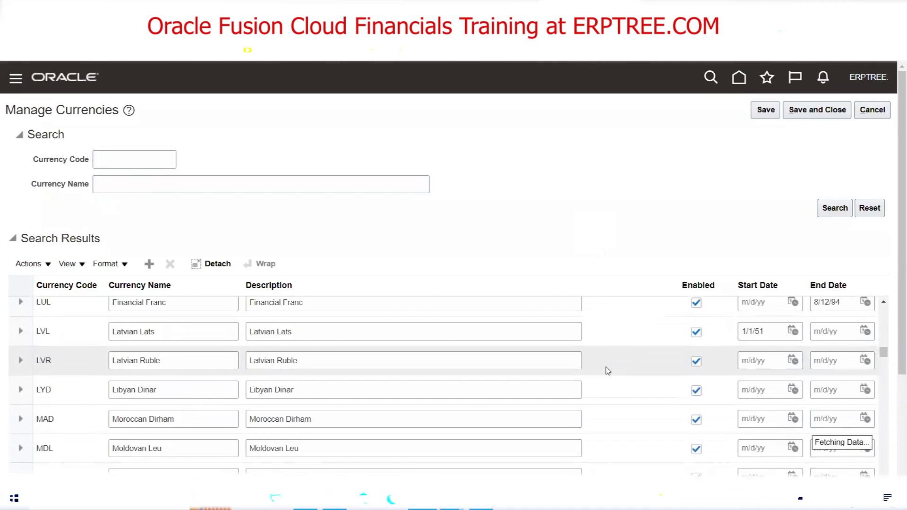
scroll(607, 370, "down", 3)
scroll(616, 370, "down", 3)
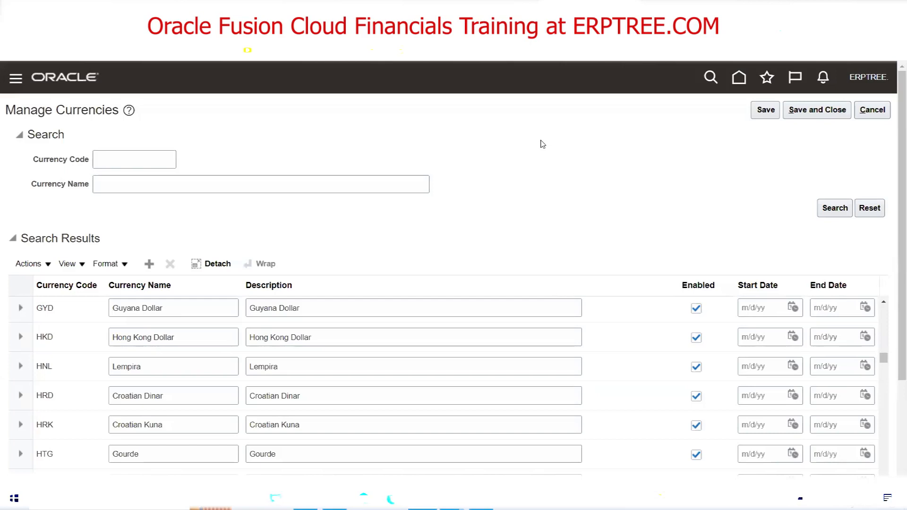
Search currencies by code INR
left_click(153, 160)
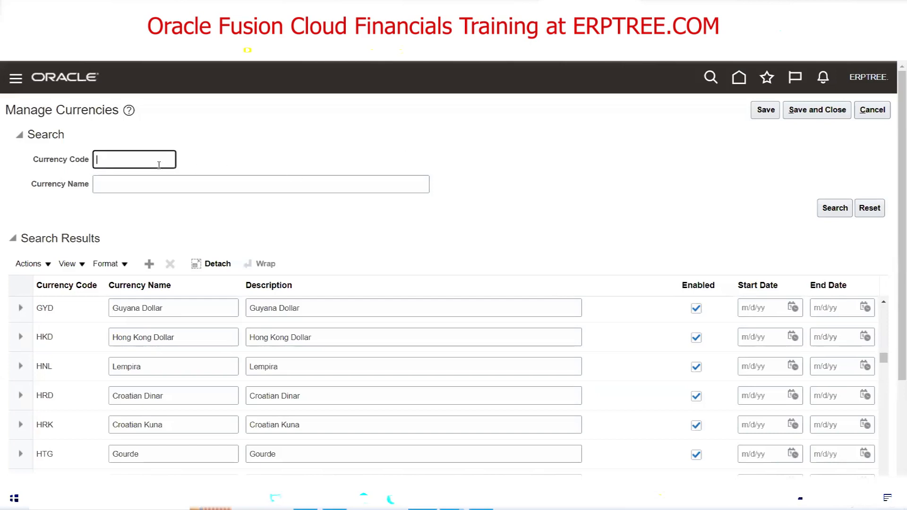
type("INR")
left_click(836, 209)
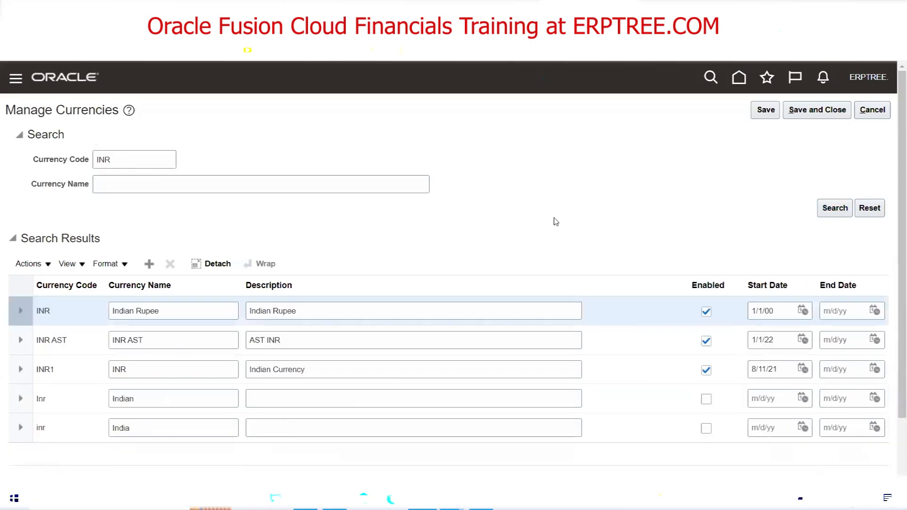
Delete the INR AST, INR1, Inr and inr currencies and save
left_click(59, 340)
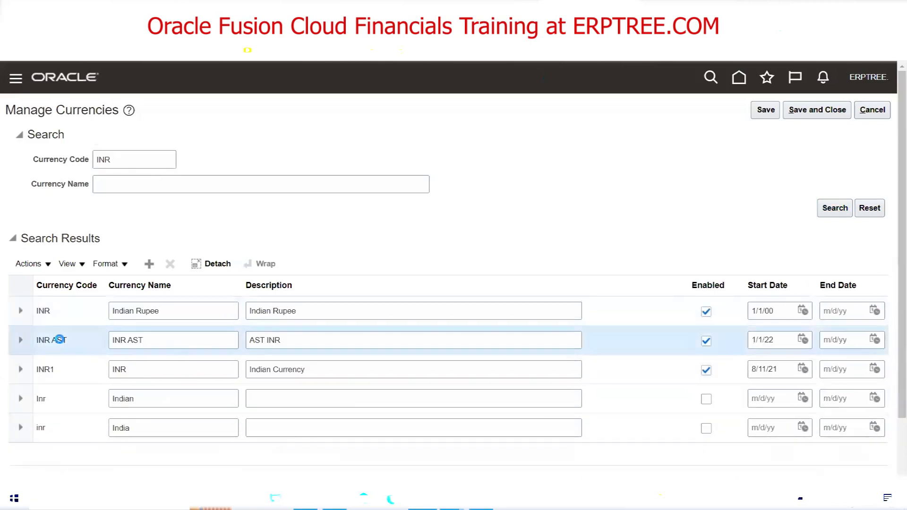
left_click(170, 264)
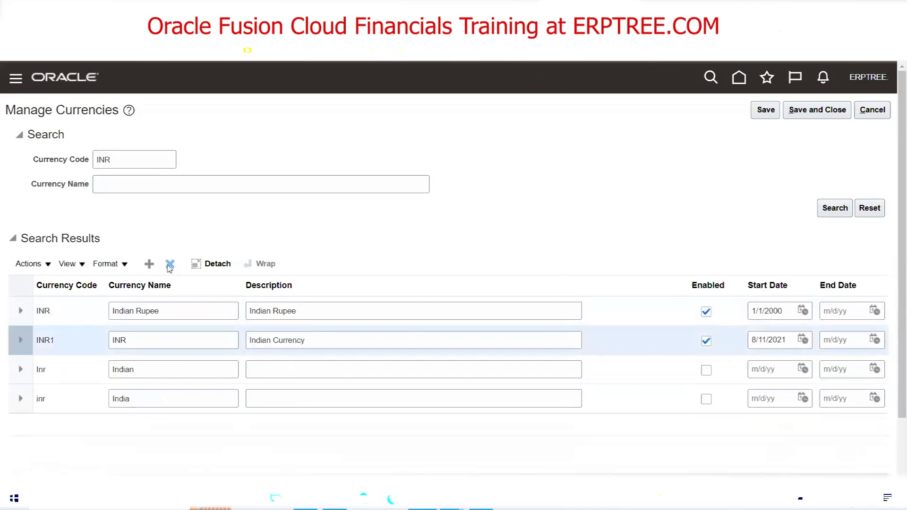
left_click(170, 264)
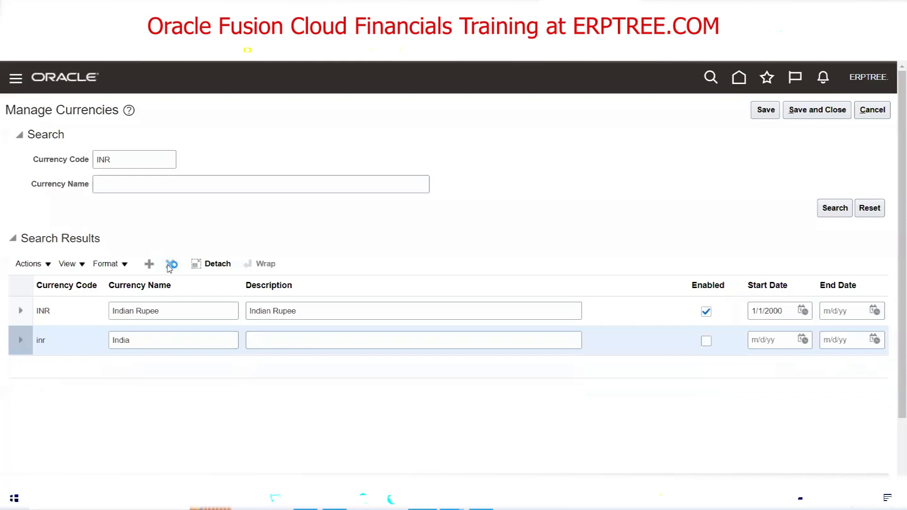
left_click(170, 265)
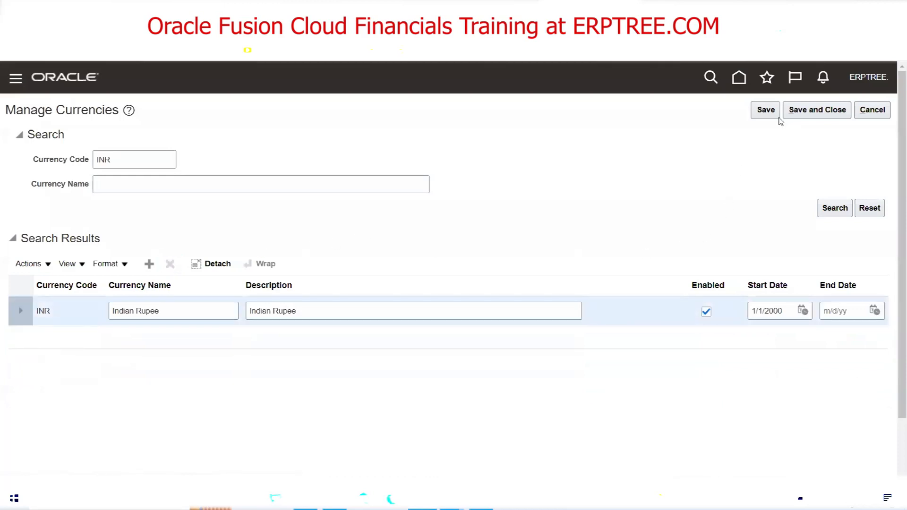
left_click(765, 109)
Add a new currency row with code XYZ and name XYZ
left_click(149, 264)
left_click(55, 308)
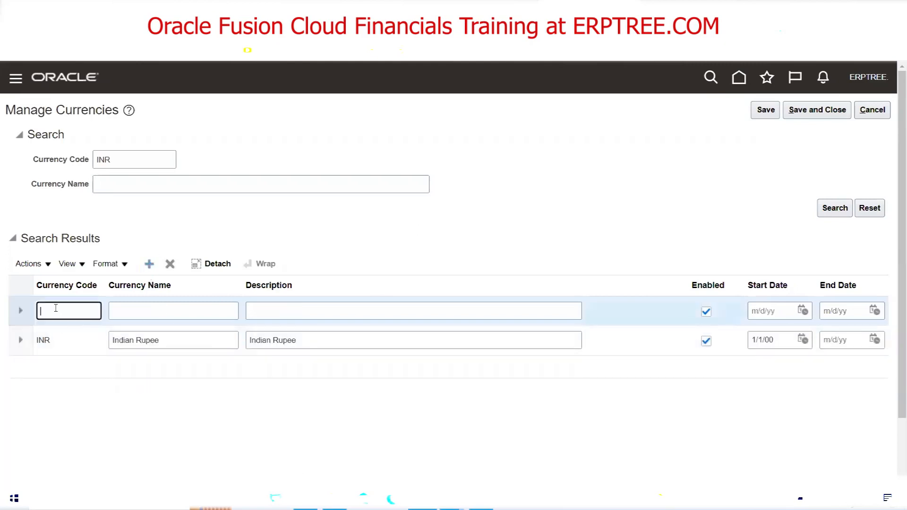
type("XYZ")
key("Tab")
type("XYZ")
key("Tab")
type("XYZ")
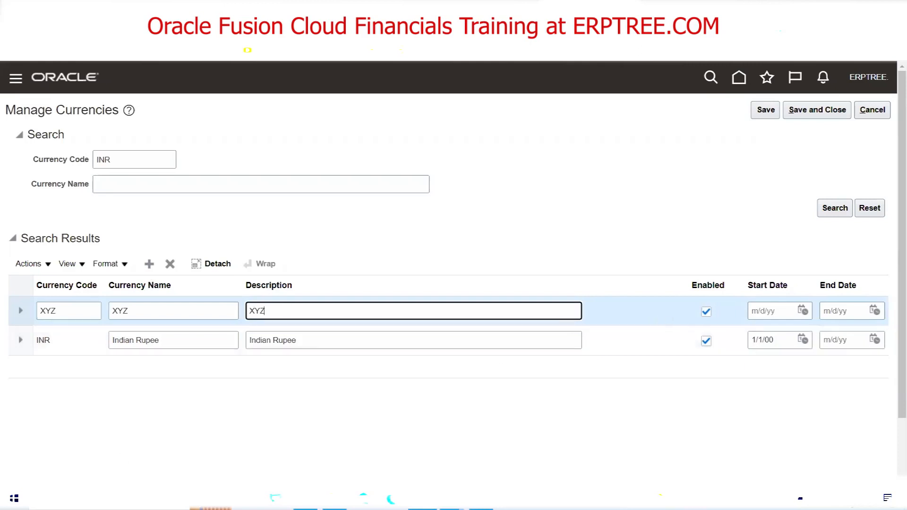
Set the issuing territory to Australia and save the currency under code XYZZ
left_click(21, 311)
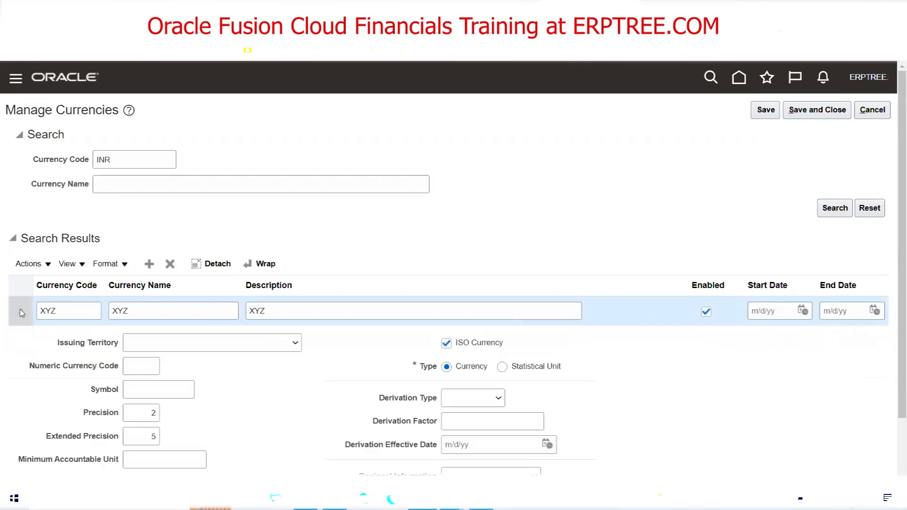
left_click(246, 345)
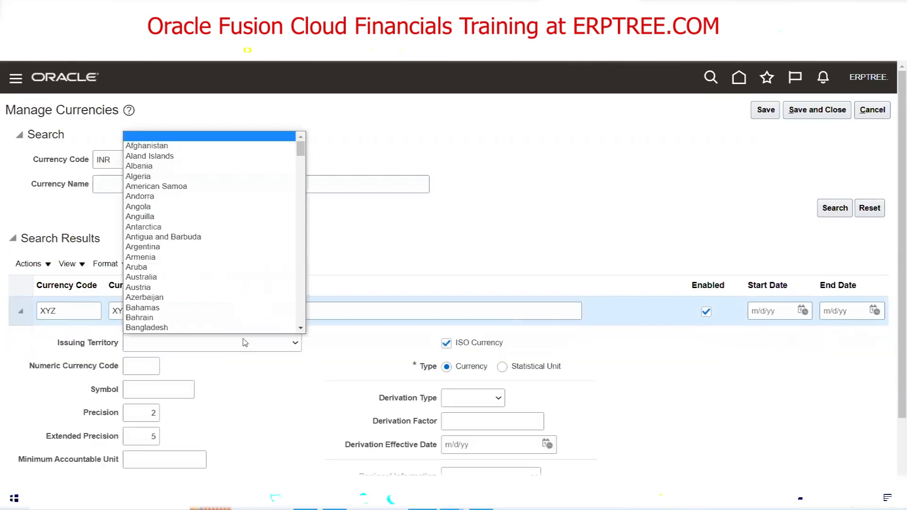
left_click(192, 279)
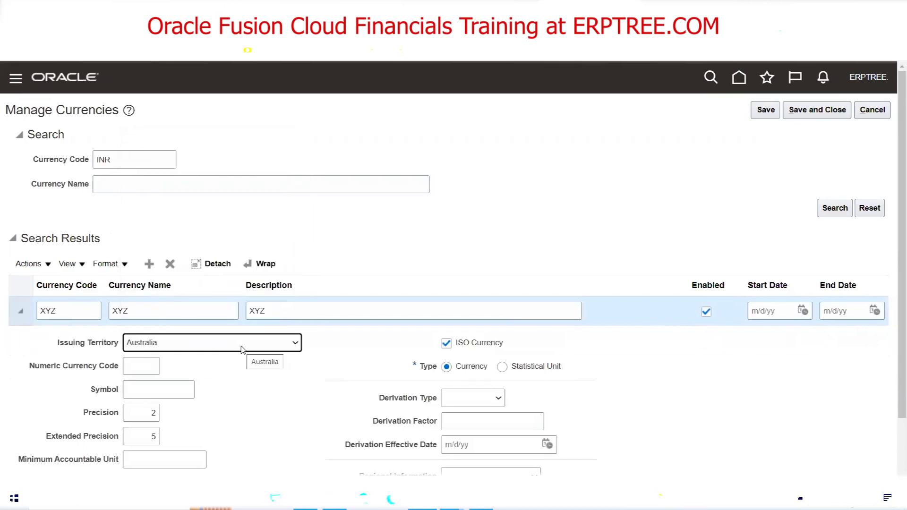
left_click(149, 393)
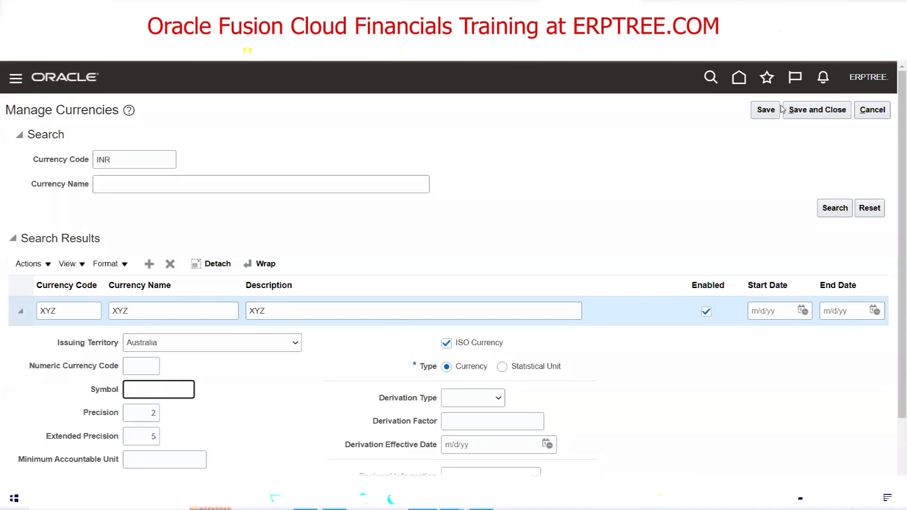
left_click(803, 113)
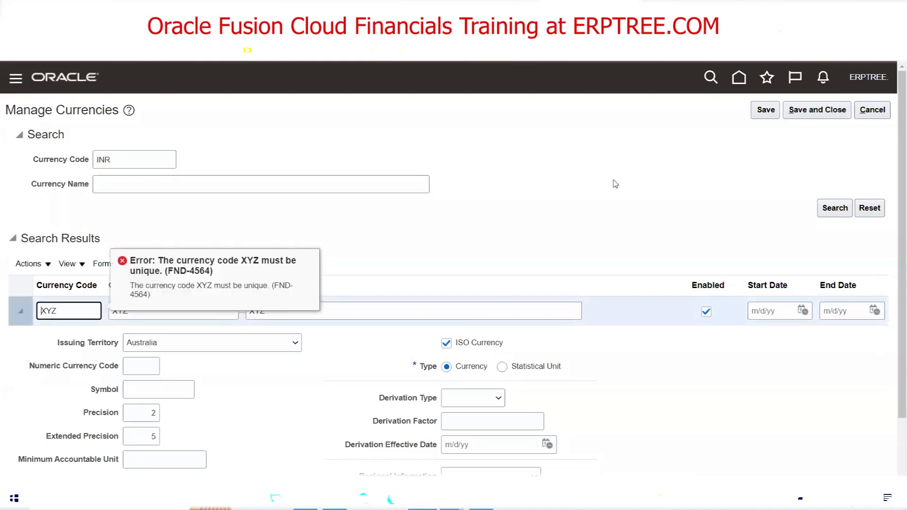
type("Z")
left_click(808, 122)
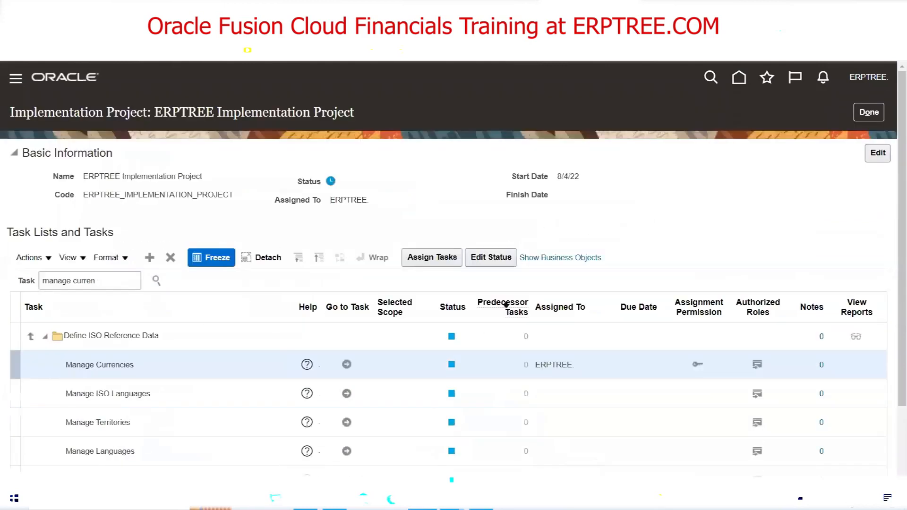
In Manage Currencies, search currency code XYZ, delete the XYZ and XYZZ rows, and save
left_click(345, 366)
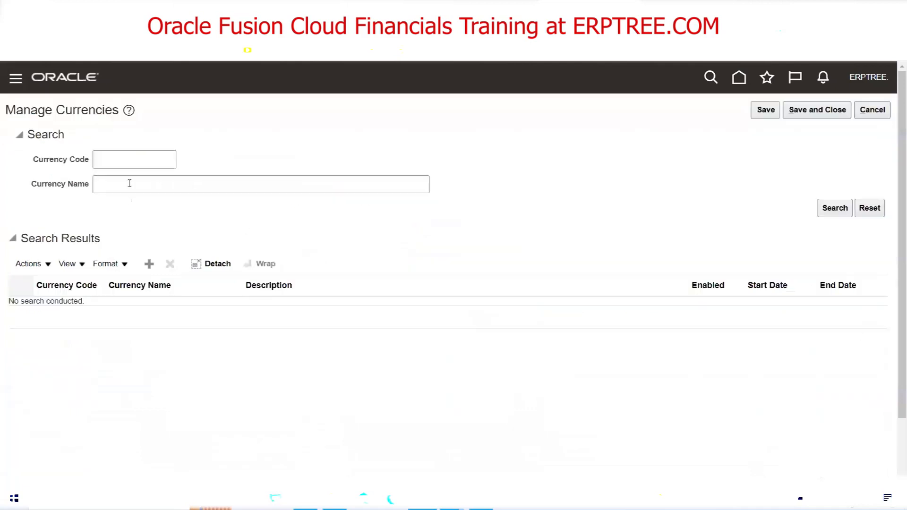
left_click(135, 162)
type("XYZ")
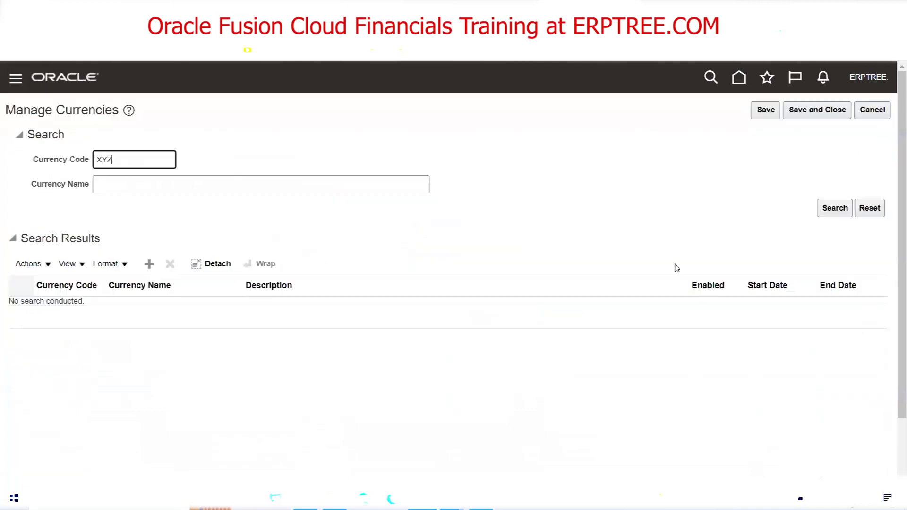
left_click(835, 207)
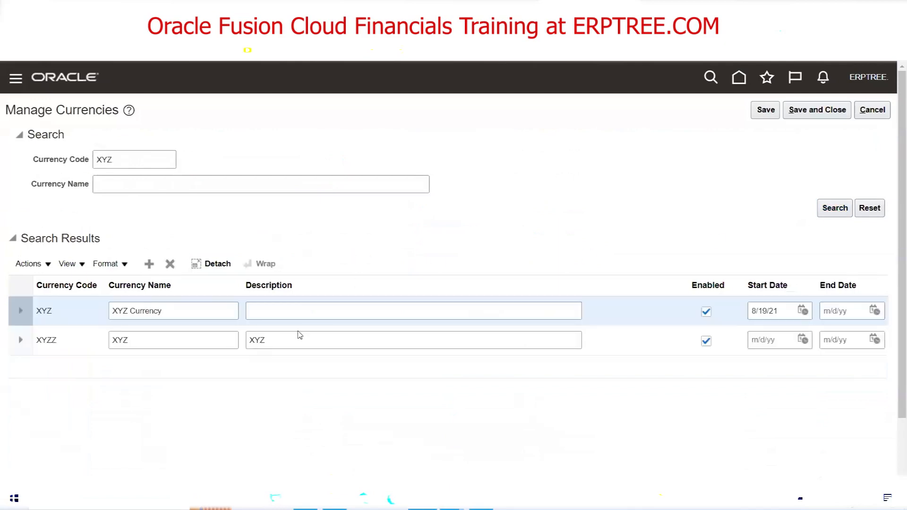
left_click(170, 264)
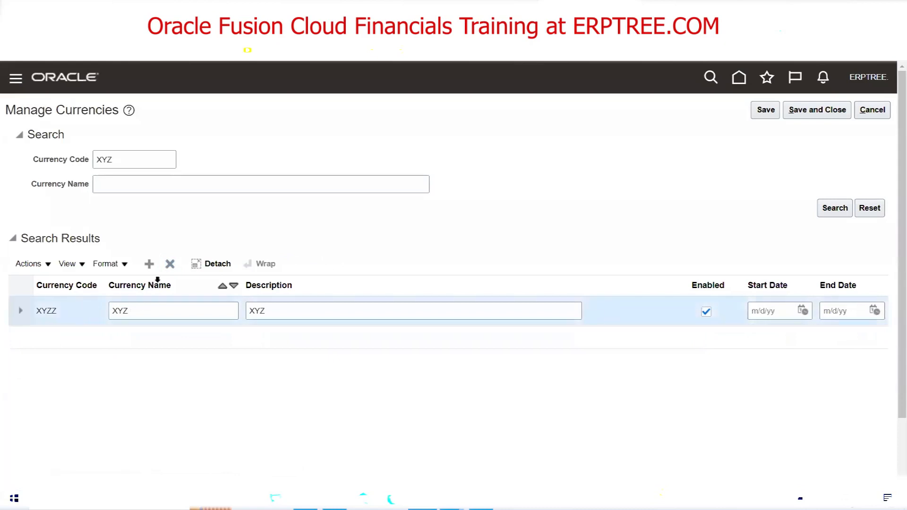
left_click(170, 264)
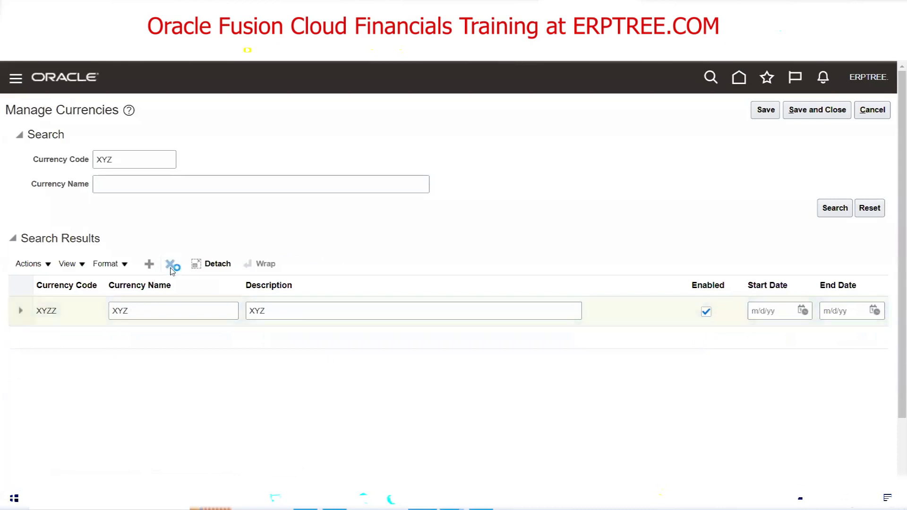
left_click(808, 113)
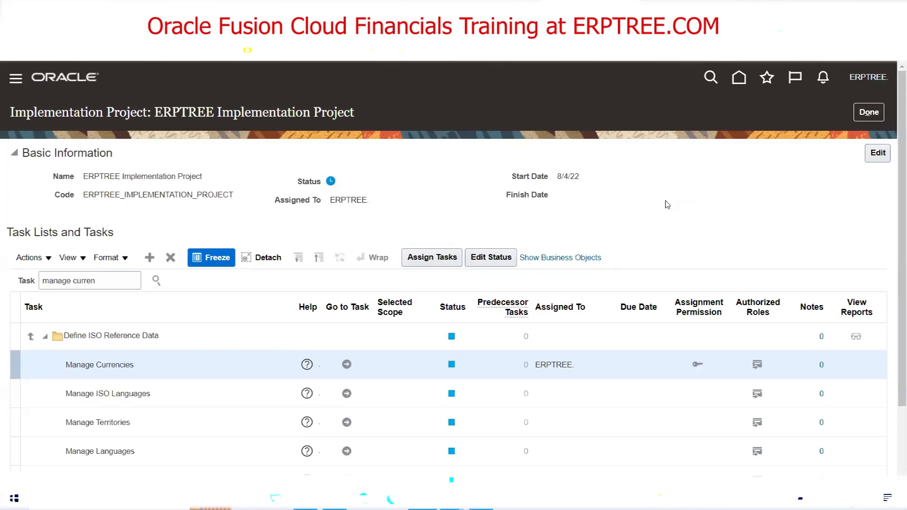
Reopen Manage Currencies and run an empty search to list every currency
left_click(348, 365)
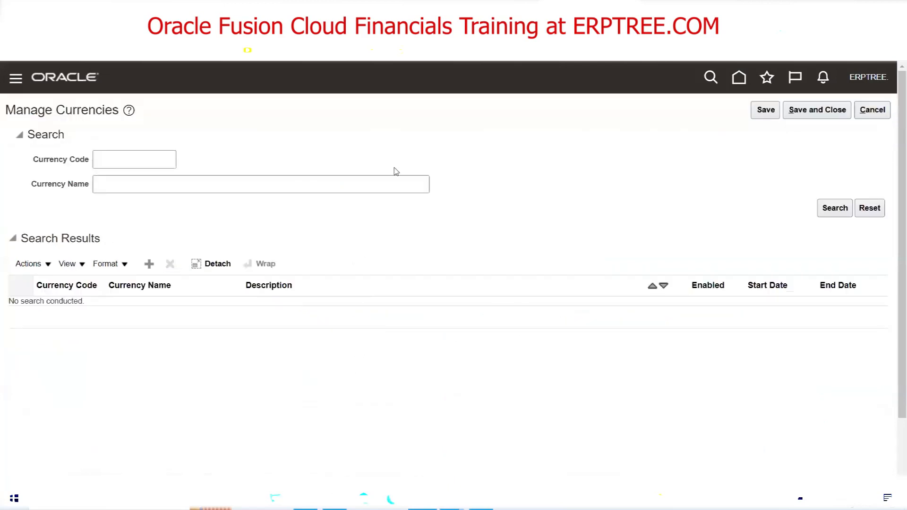
left_click(832, 213)
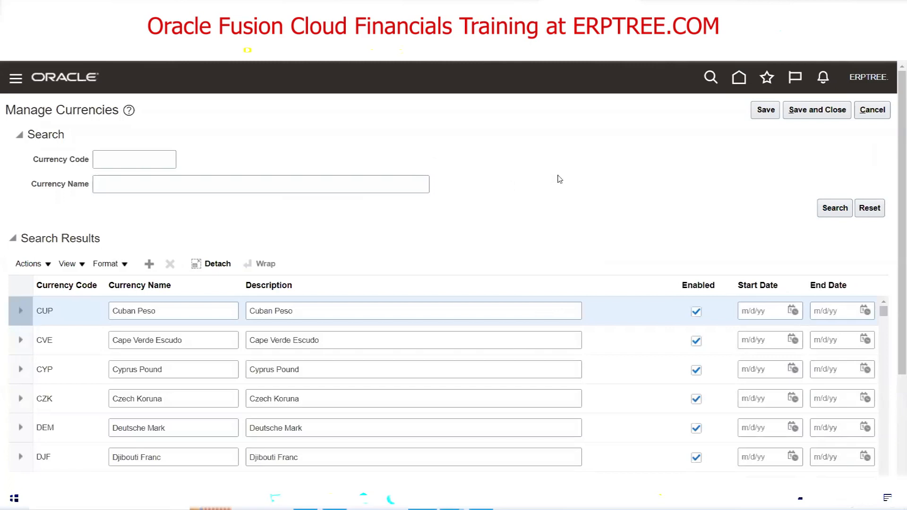
Filter the currencies to USD so only US Dollar shows, then return to the Excel notes
left_click(149, 161)
type("USD")
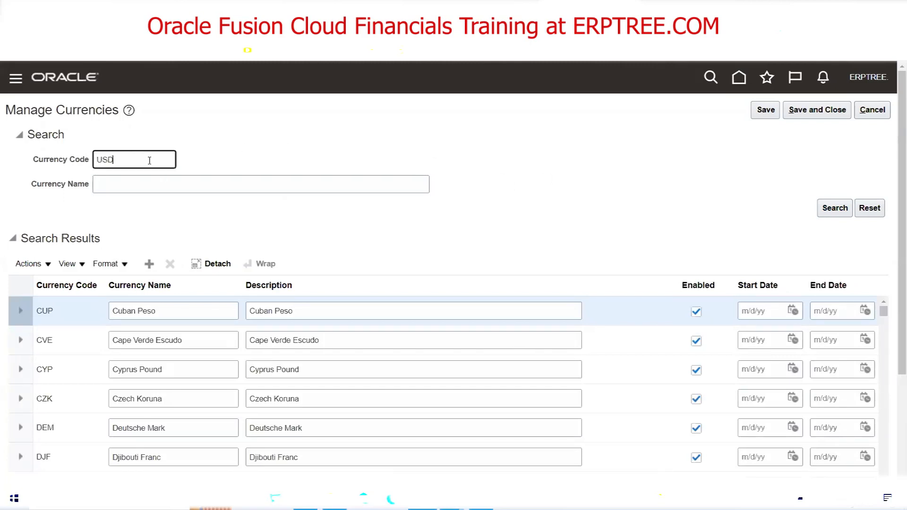
key("Return")
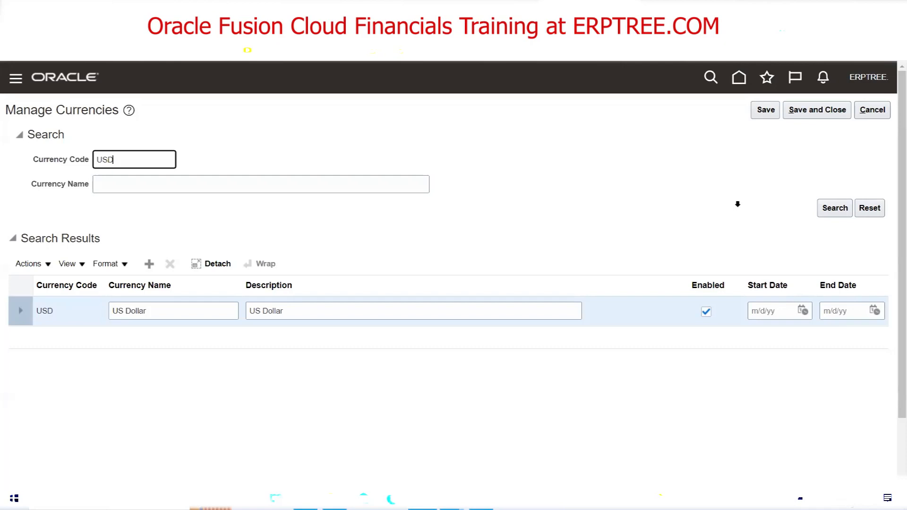
key("alt+Tab")
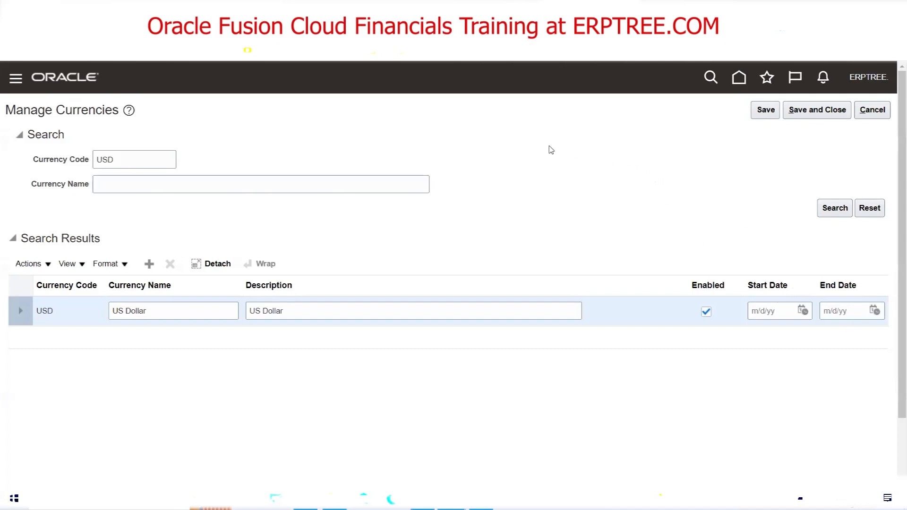
left_click(451, 499)
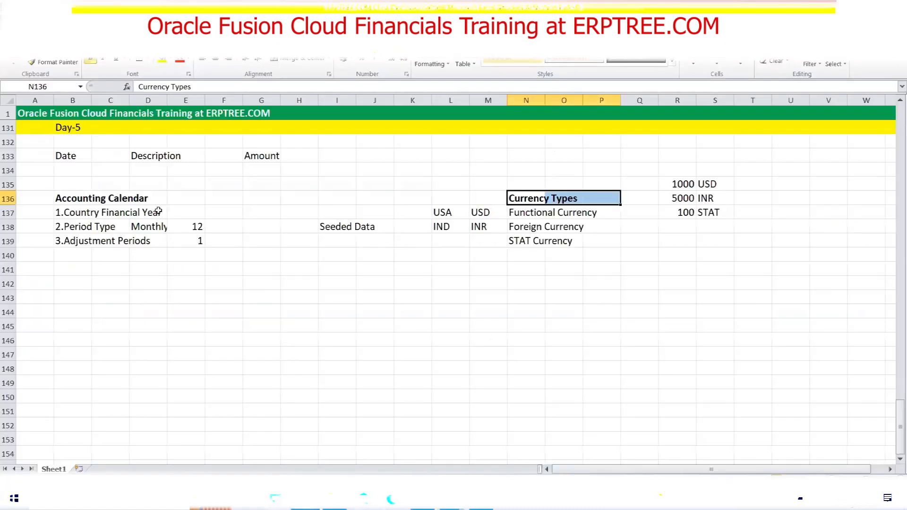
left_click(264, 155)
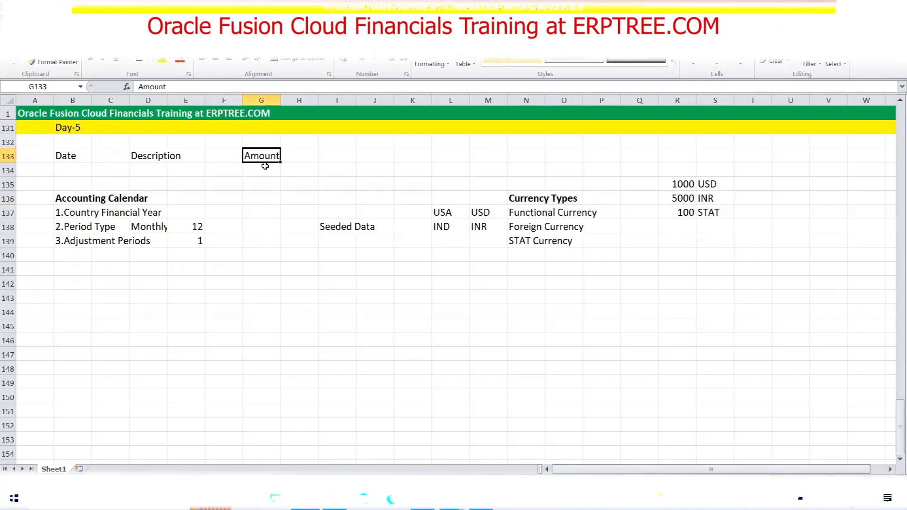
left_click(62, 157)
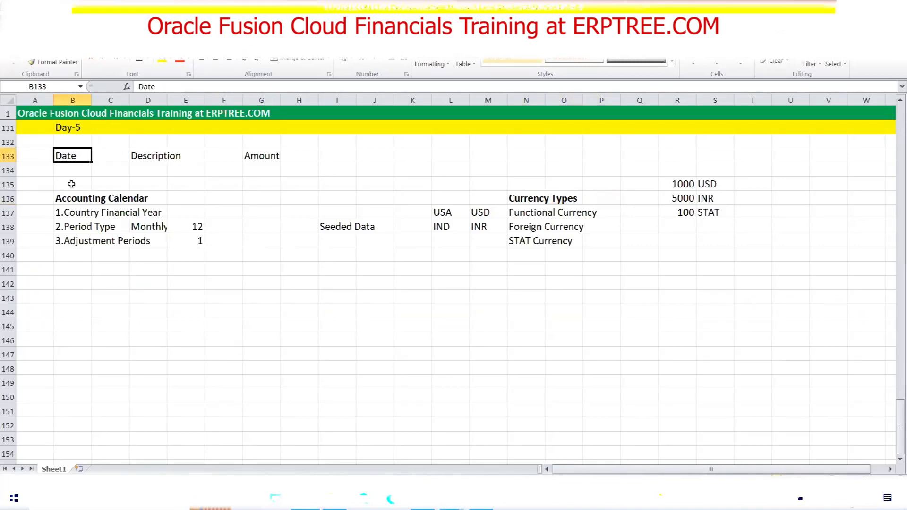
left_click_drag(66, 197, 204, 242)
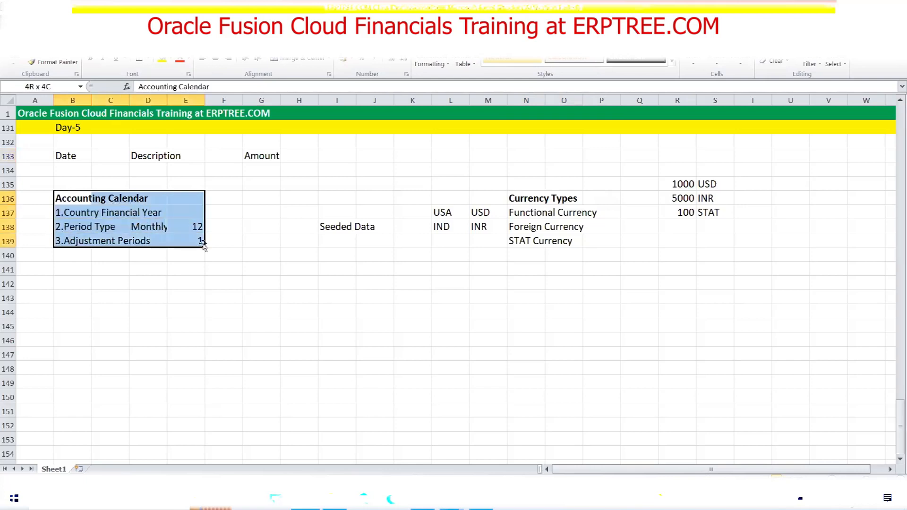
left_click(69, 172)
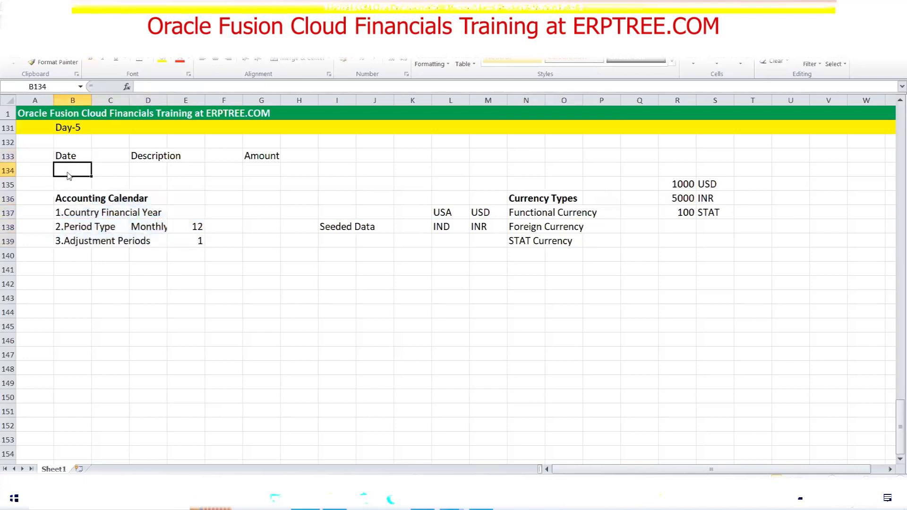
left_click(266, 167)
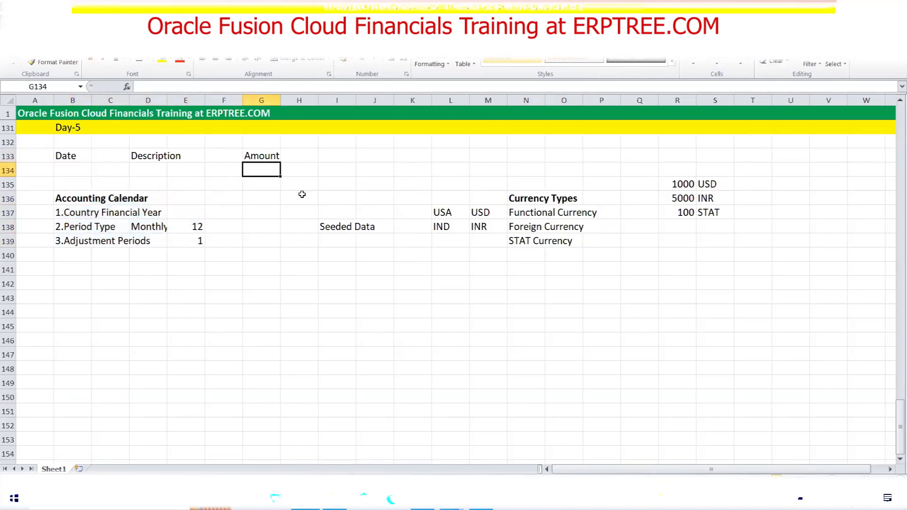
left_click_drag(137, 155, 181, 154)
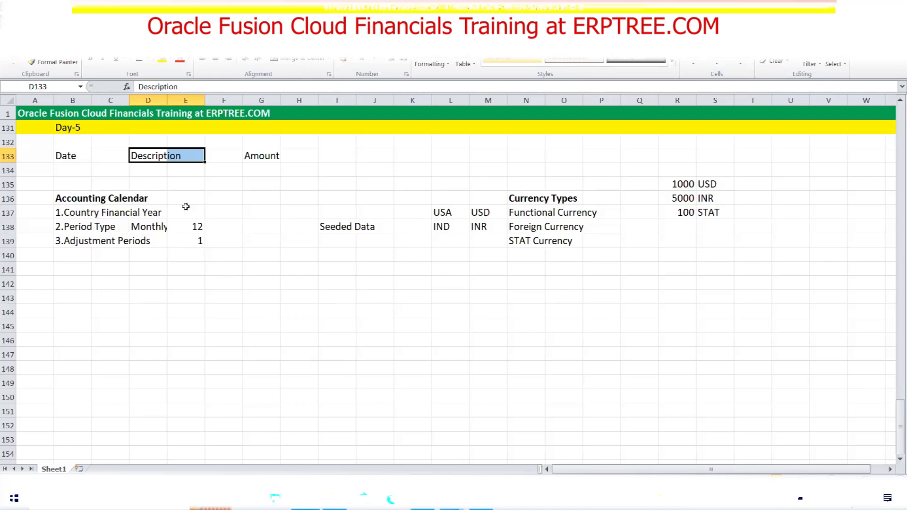
Copy the Description heading into B144 and make it bold
key("ctrl+c")
left_click(77, 313)
key("ctrl+v")
key("Escape")
key("ctrl+b")
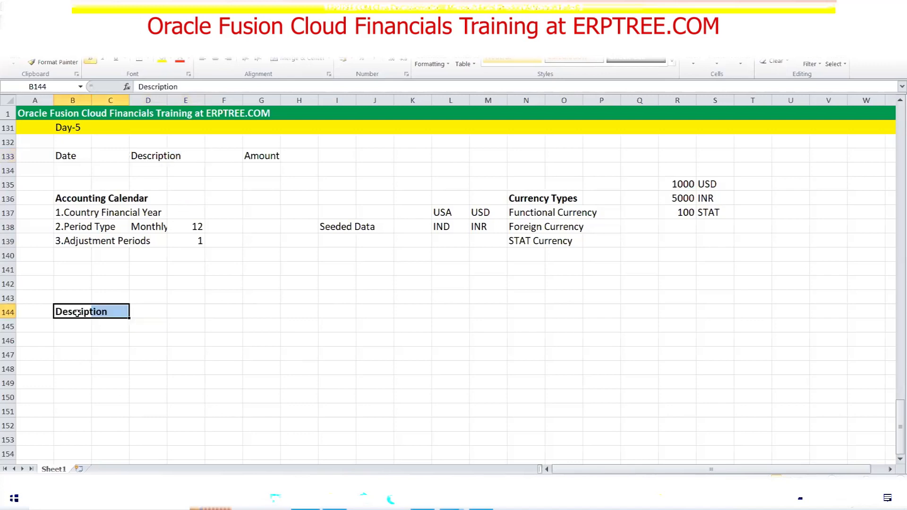
Enter ERPTREE Consulting Services, ERPTREE Financial Services and ERPTREE BPO Services in B147:B149
left_click(89, 350)
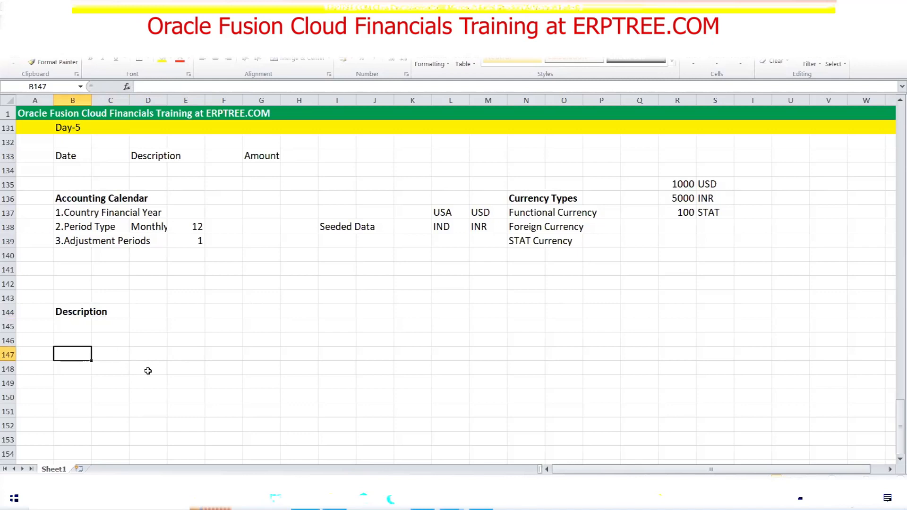
type("ERPTREE ")
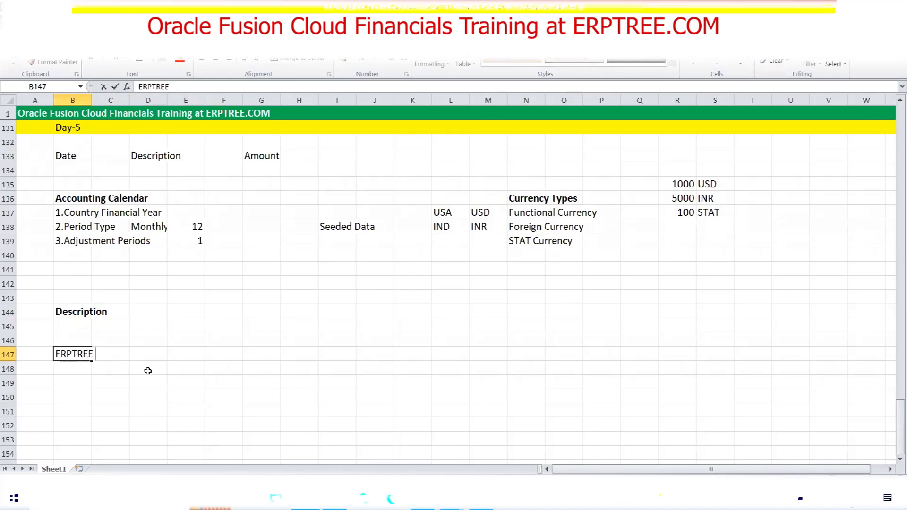
type("Consulting S")
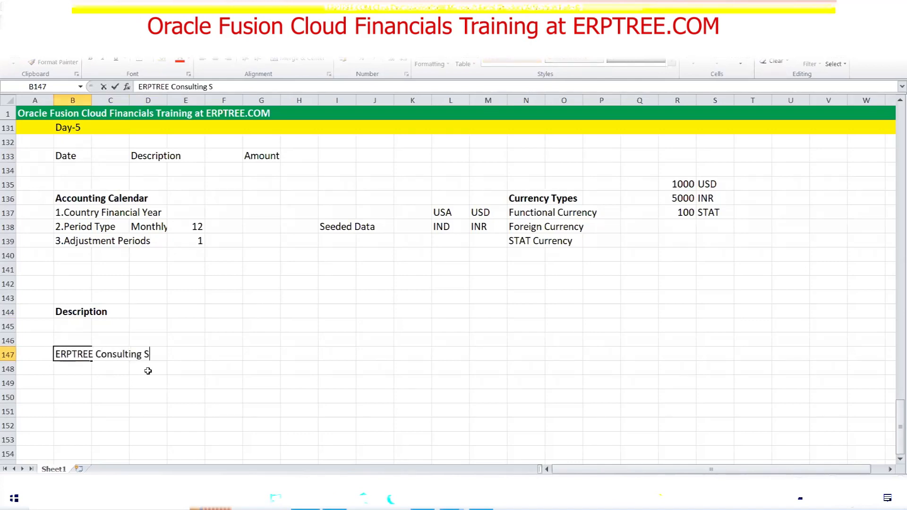
type("ervices")
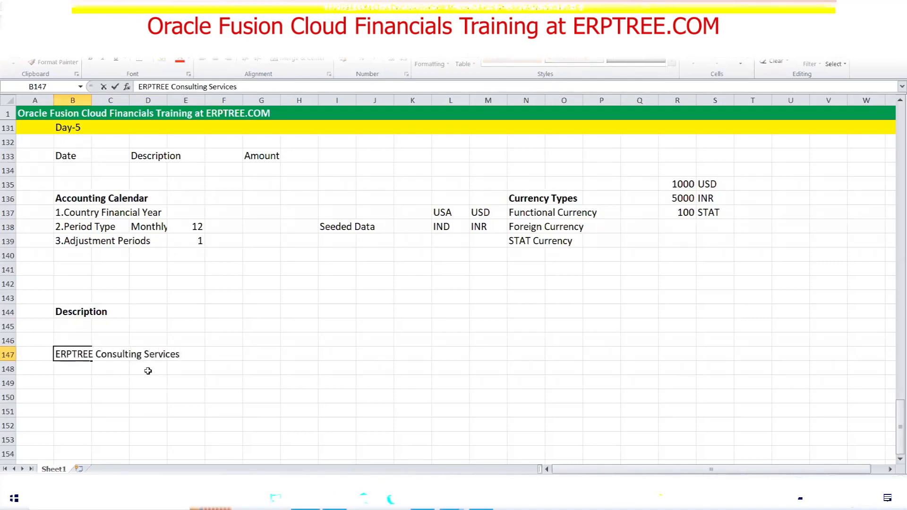
key("Return")
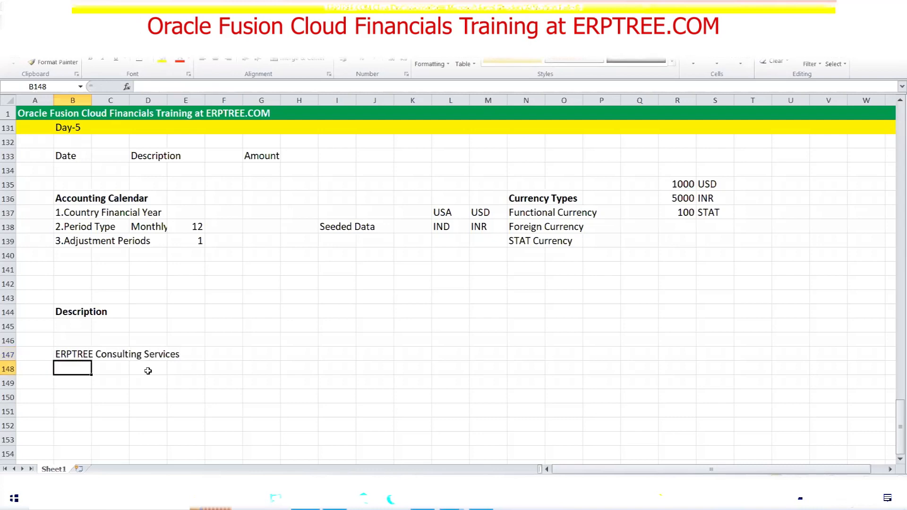
type("ERPTREE Fi")
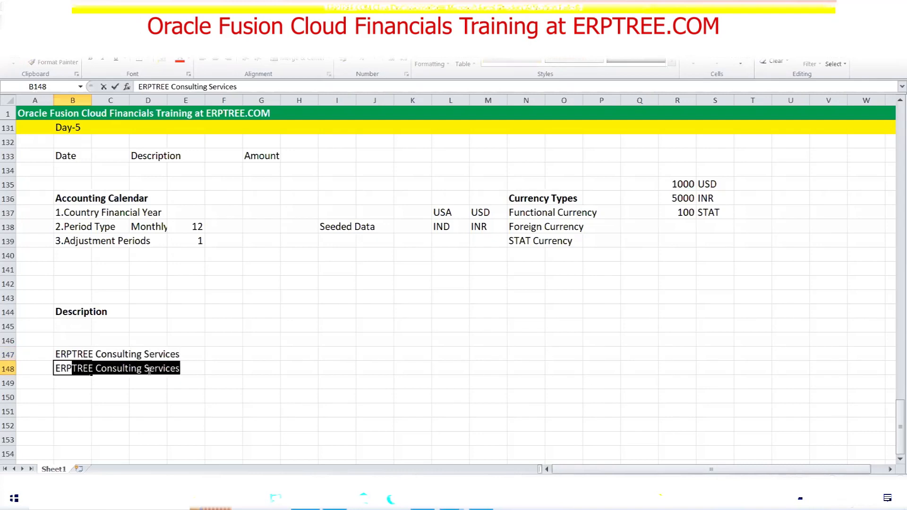
type("na")
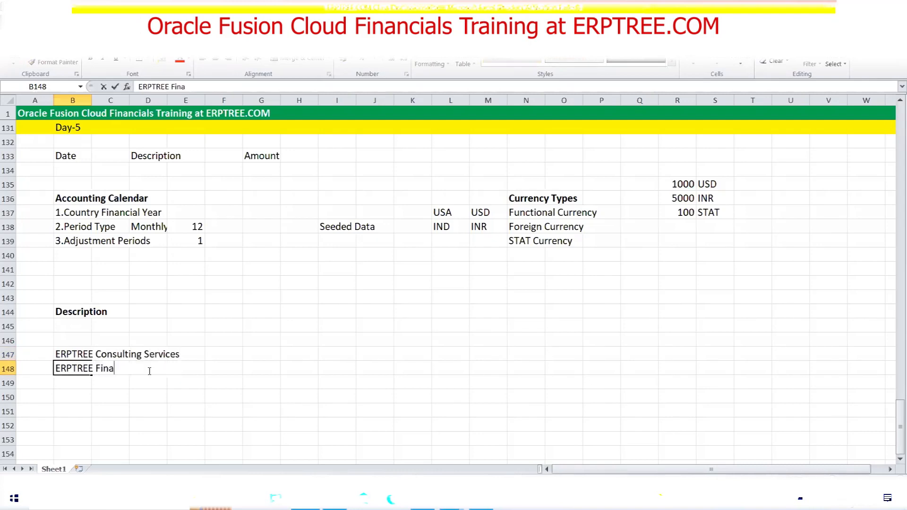
type("ncial Services")
key("Return")
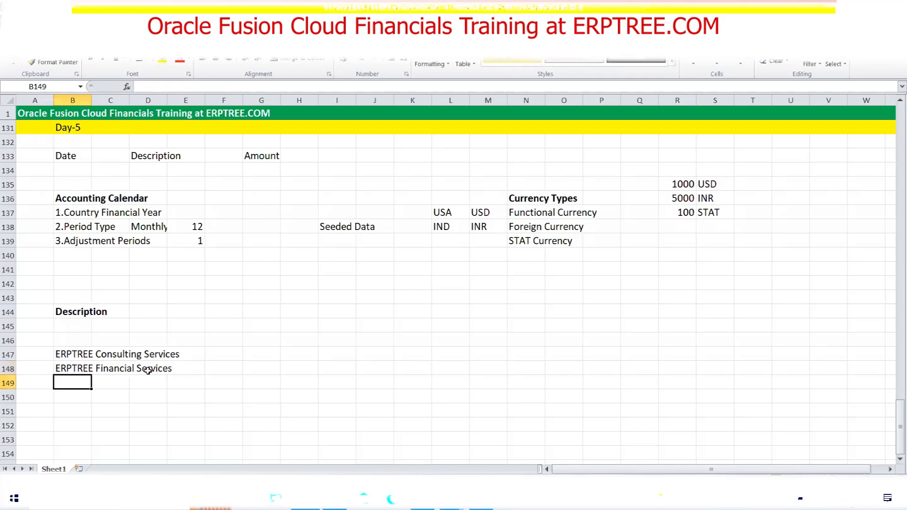
type("ERPTR")
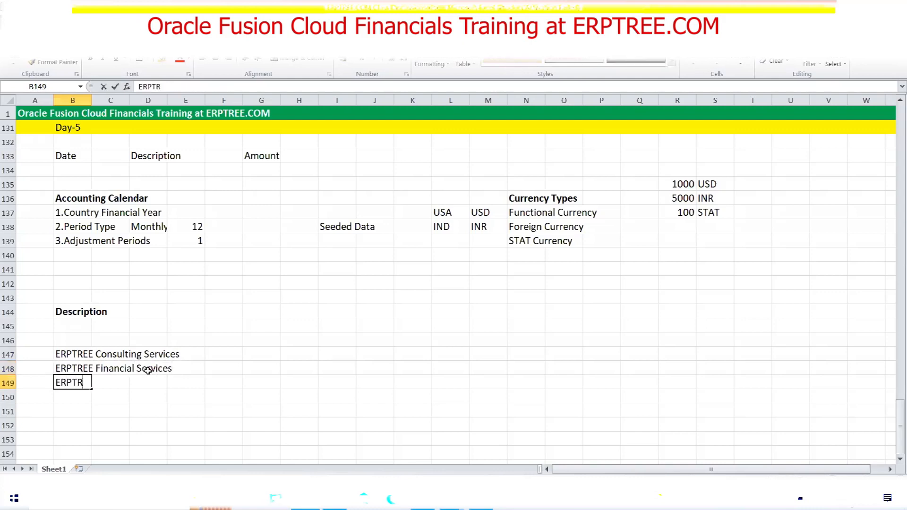
type("EE BPO Services")
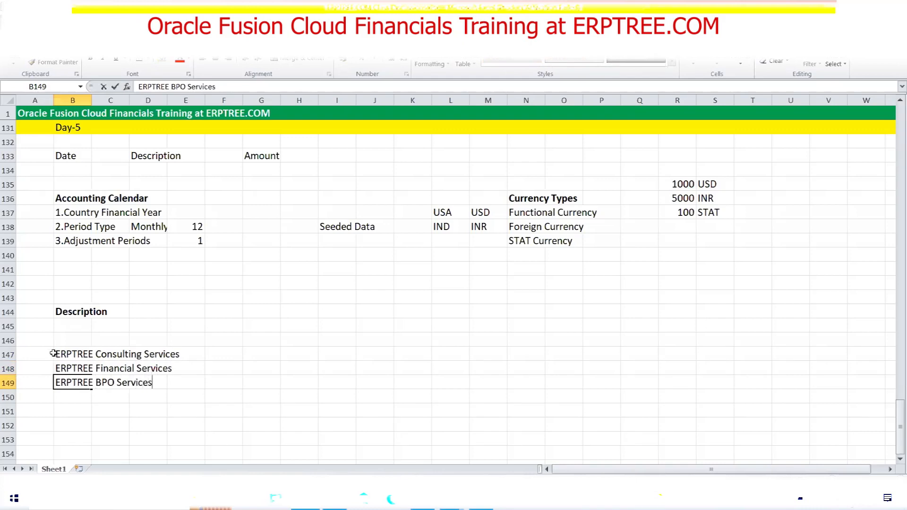
left_click_drag(55, 356, 158, 385)
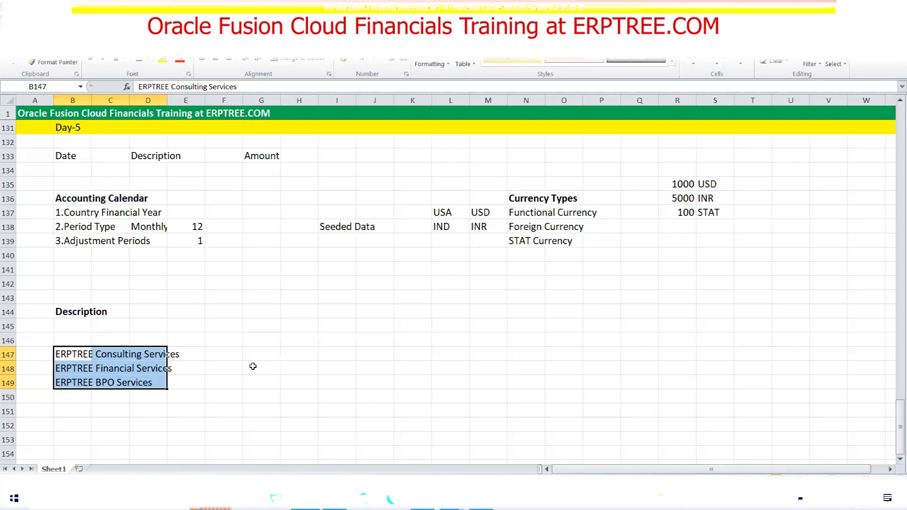
Enter Finance, HR, Sales, Marketing and R & D down column F from F147
left_click(229, 356)
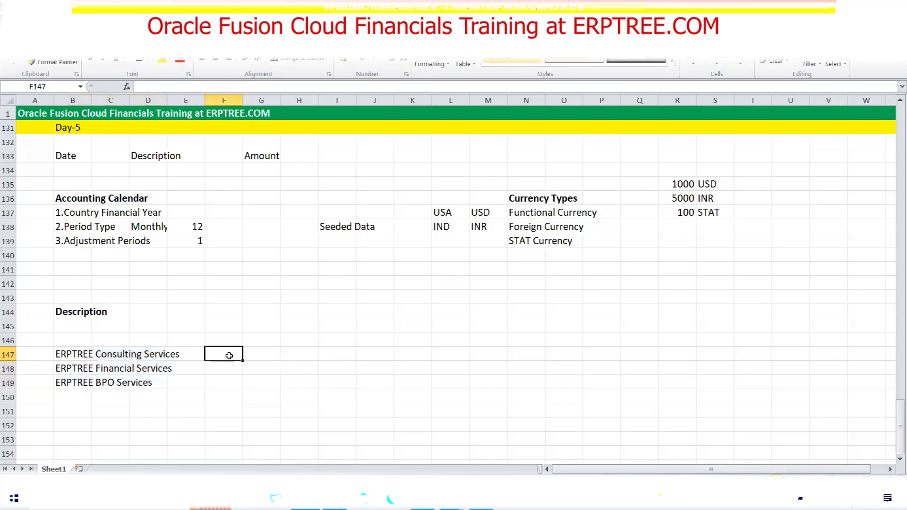
type("Finance")
key("Return")
type("HR")
key("Return")
type("Sales")
key("Return")
type("Marketing")
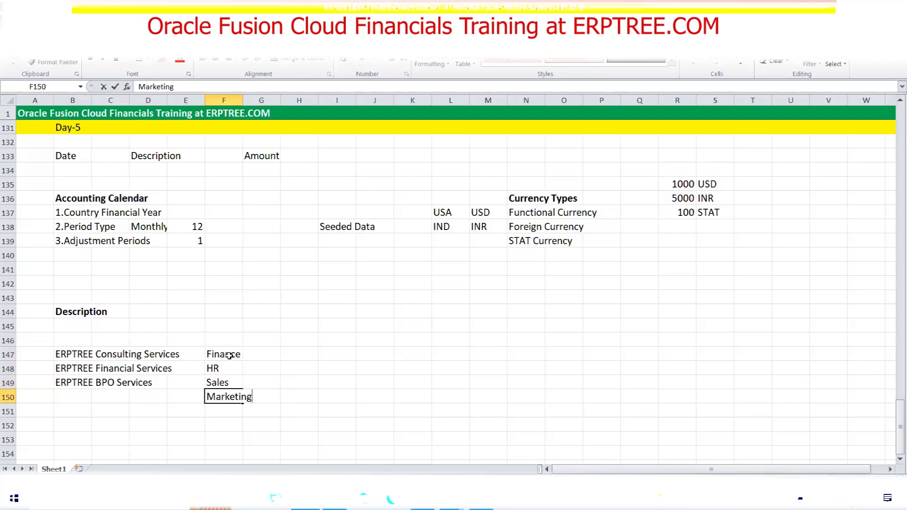
key("Return")
type("R")
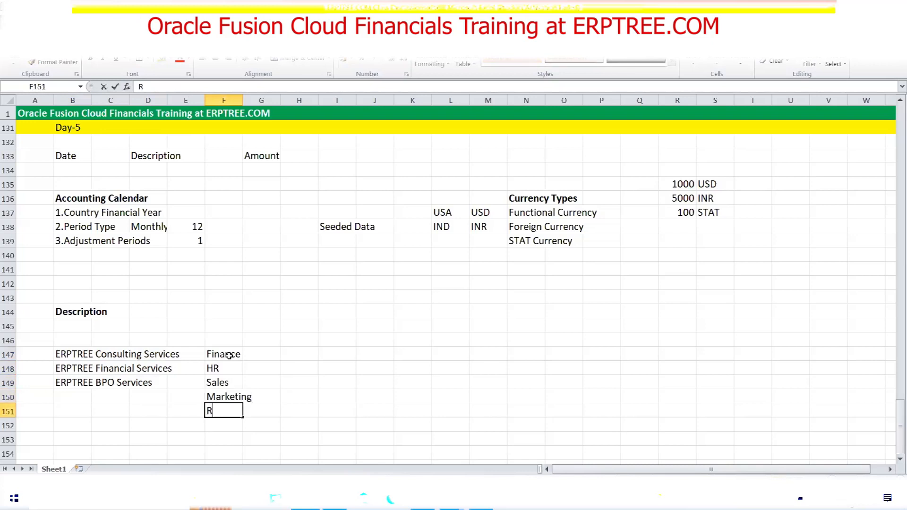
type(" & D")
key("Return")
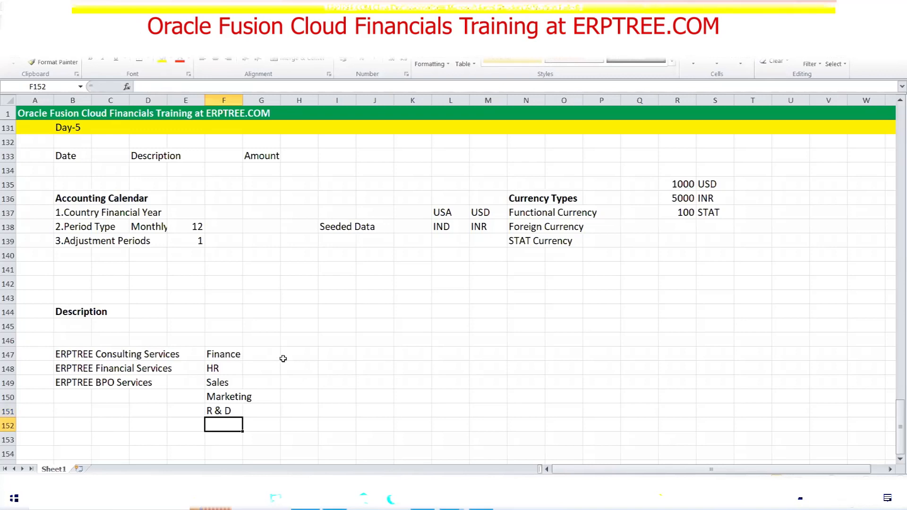
Enter Salaries, Admin Expense and Travel Expense down column H from H147
left_click(293, 358)
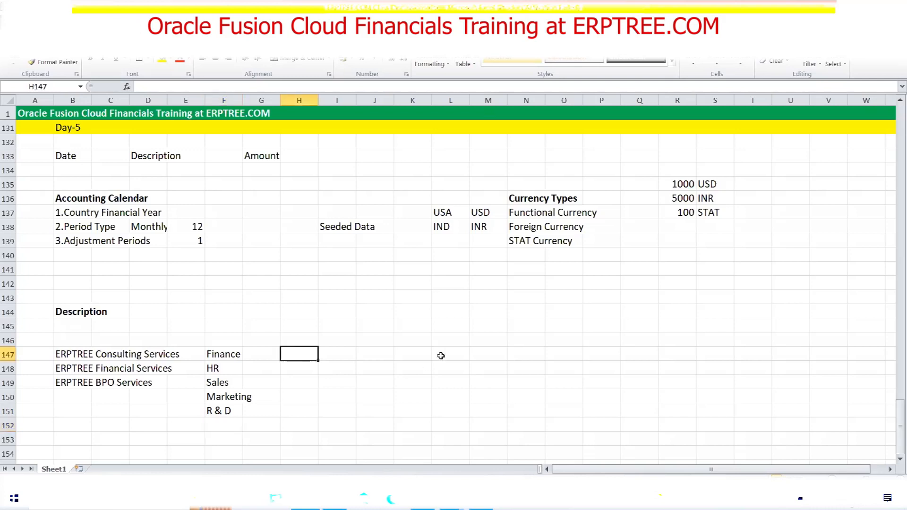
type("Salaries")
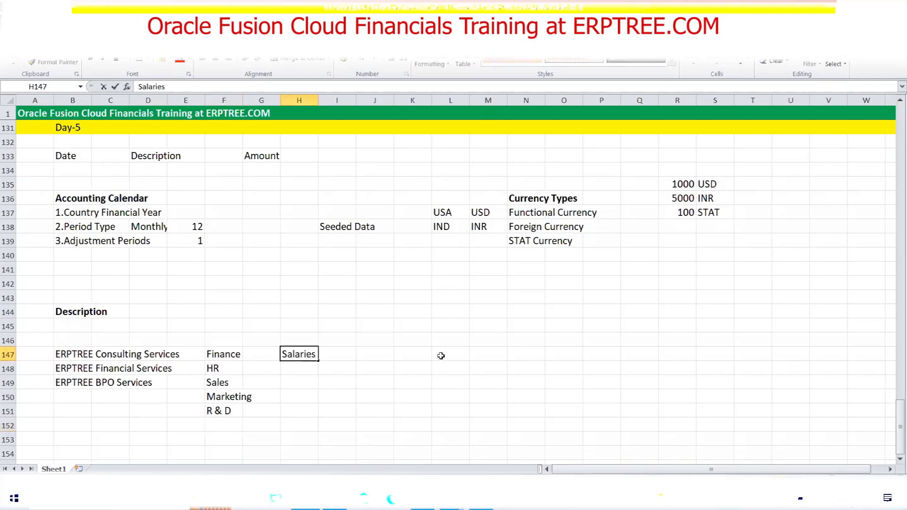
key("Return")
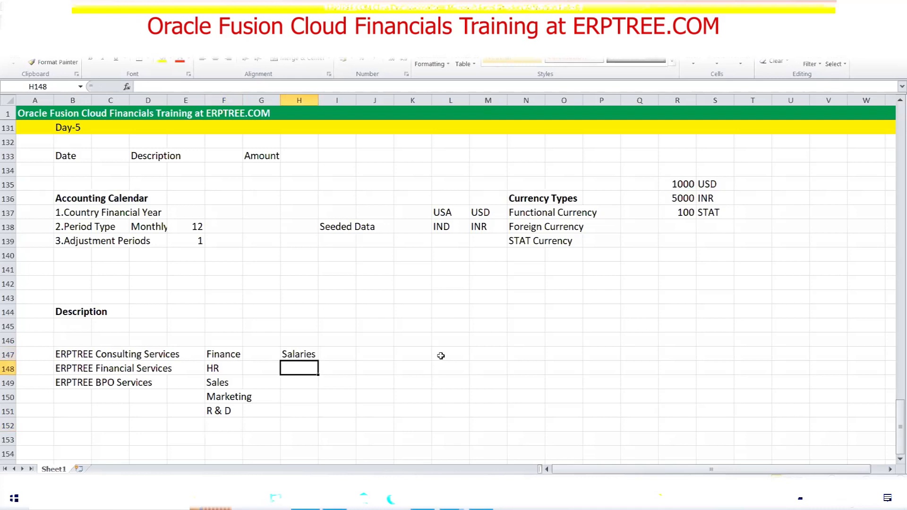
type("Ad")
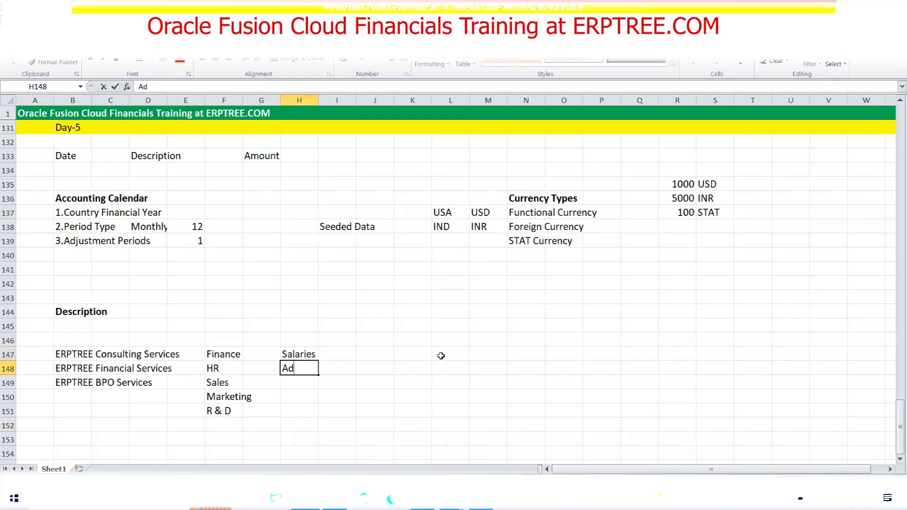
type("min Expense")
key("Return")
type("T")
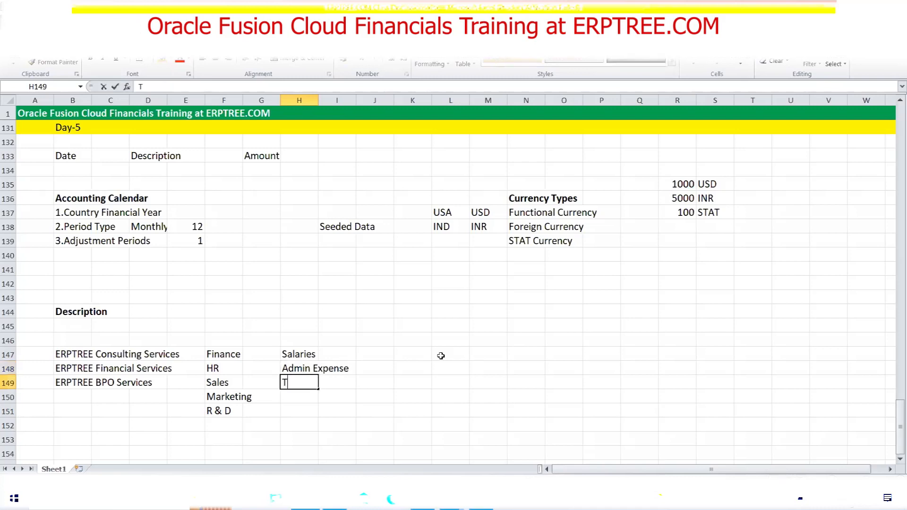
type("ravel Expense")
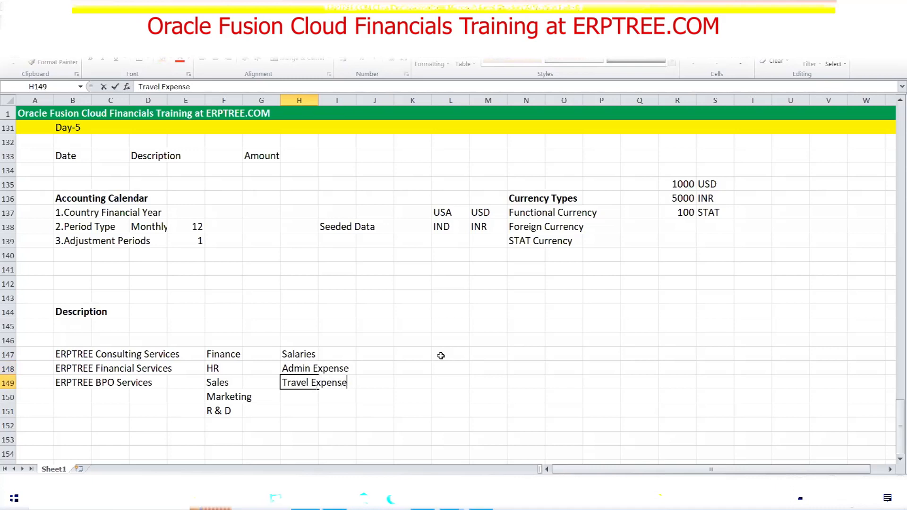
key("Return")
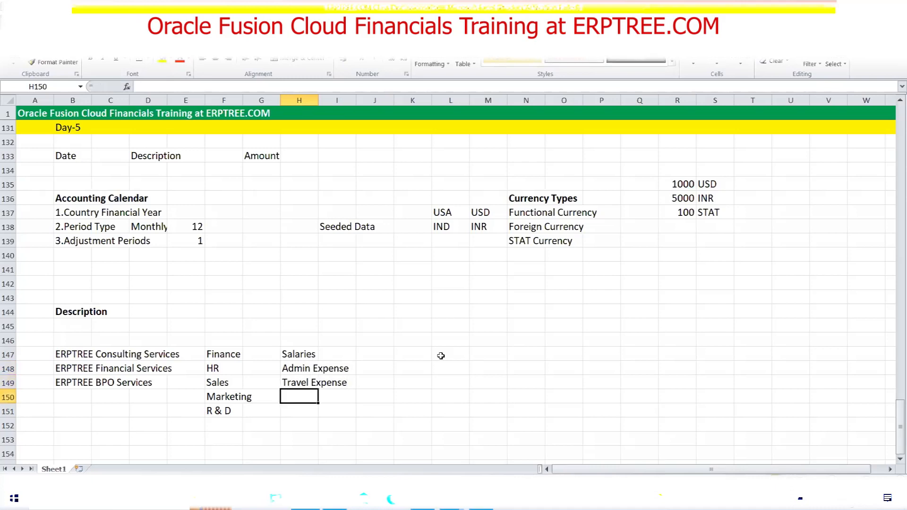
Add Purchase - Laptop, Purchase - Furniture, Revenue from Laptop and Revenue from Furniture below them
type("P")
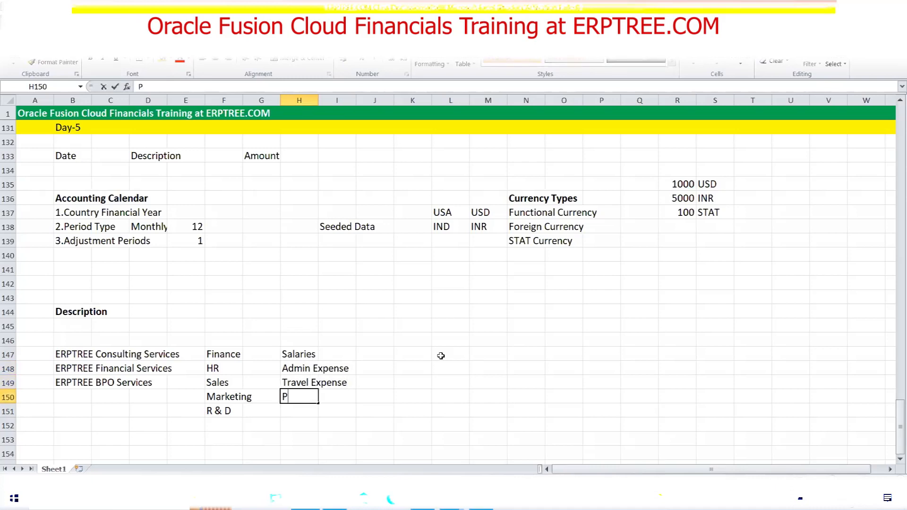
type("urchase - Laptop")
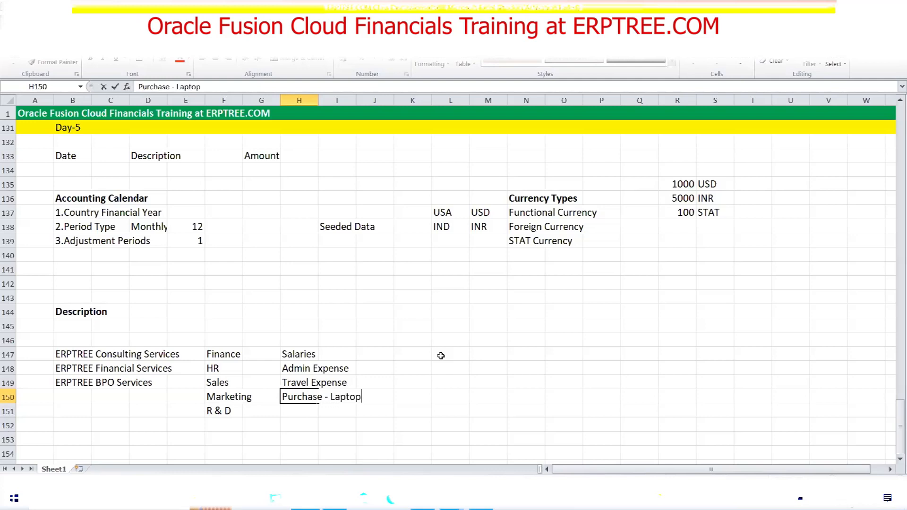
key("Return")
type("Purchase")
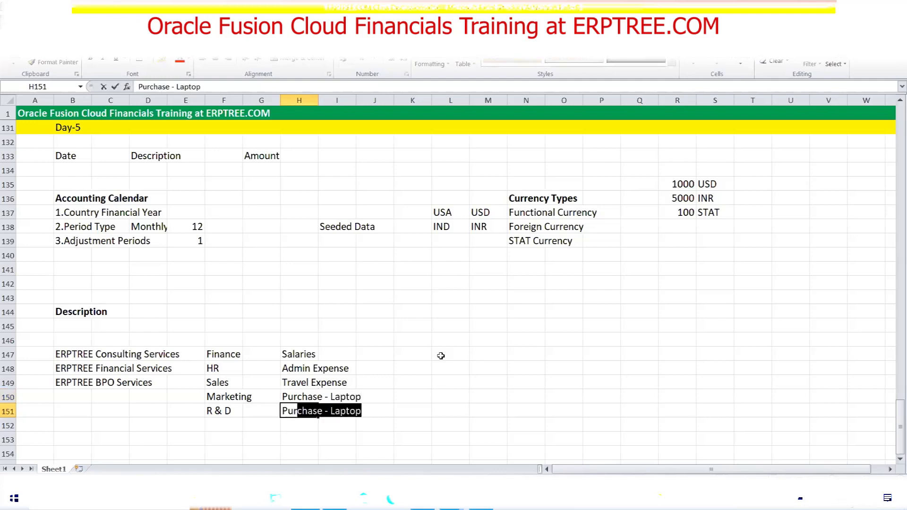
type(" - ")
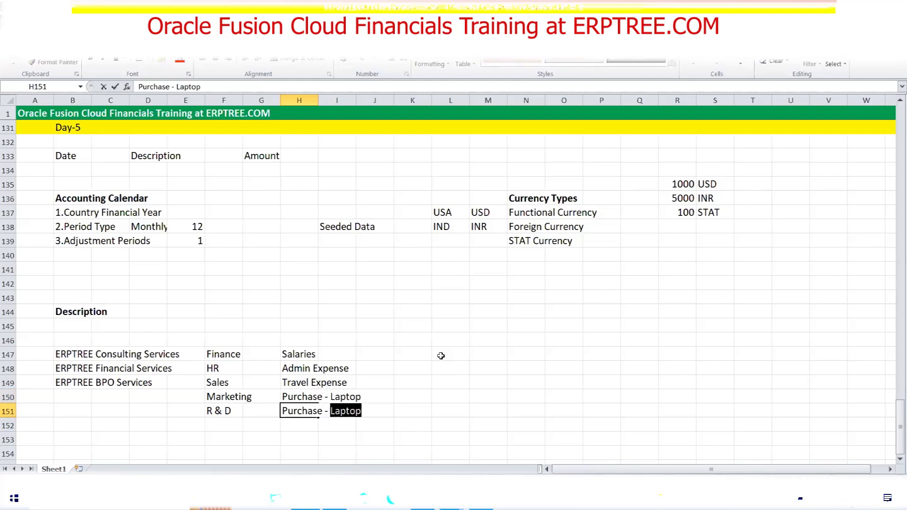
type("Fu")
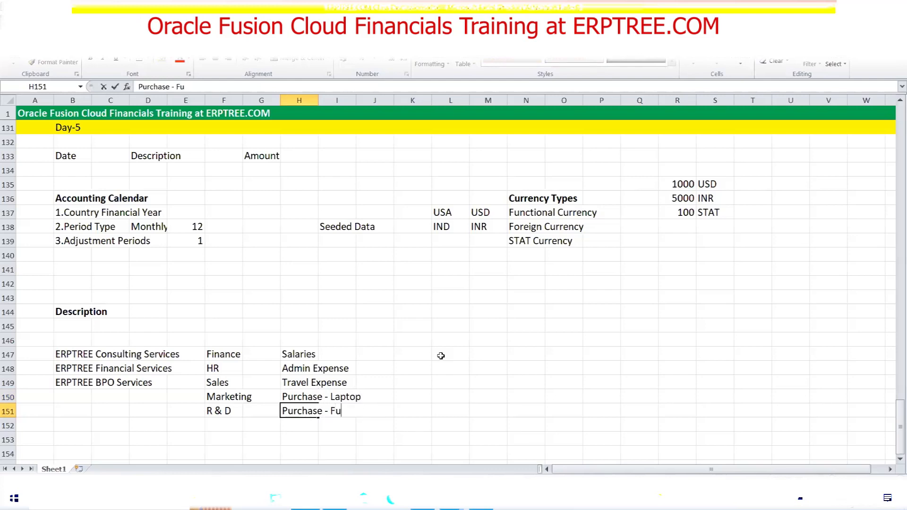
type("rniture")
key("Return")
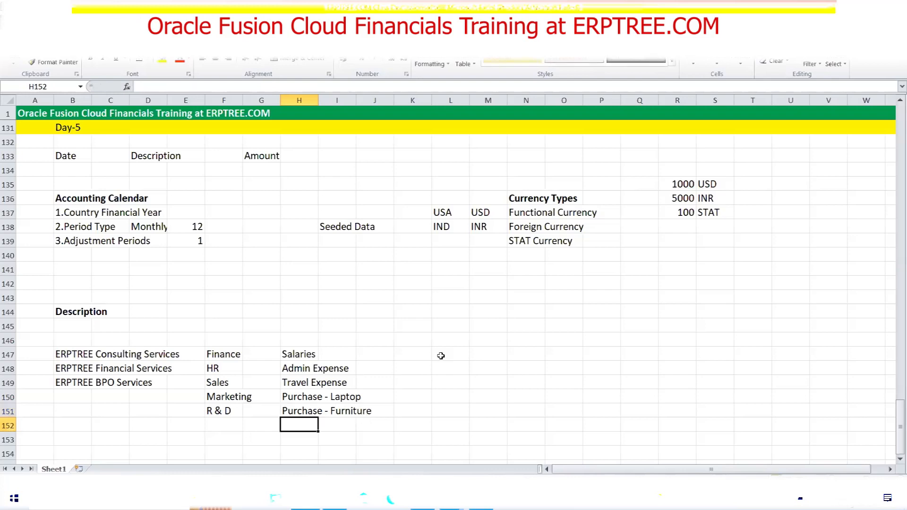
type("Re")
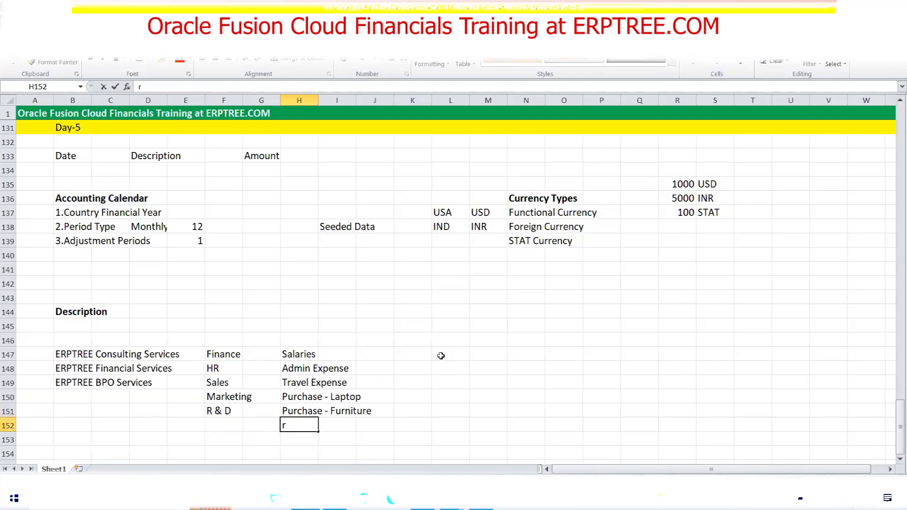
type("venue from Laptop")
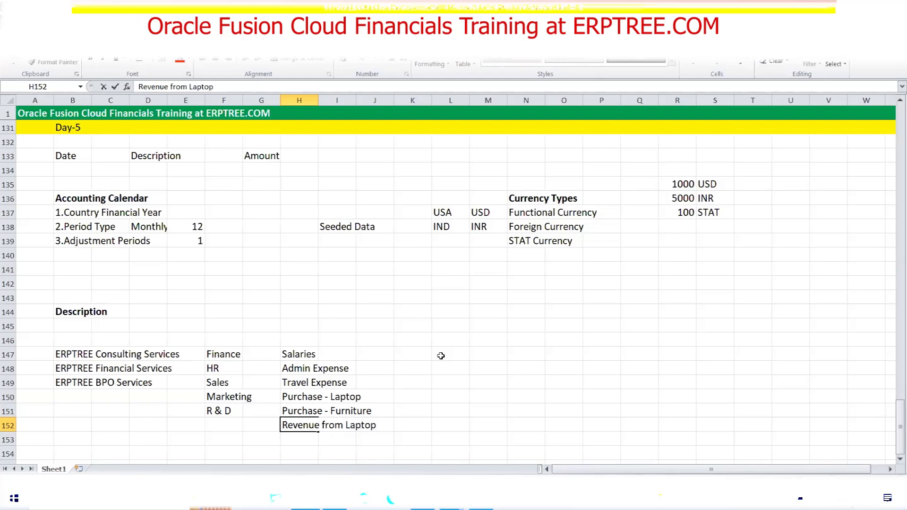
key("Return")
type("Revenue")
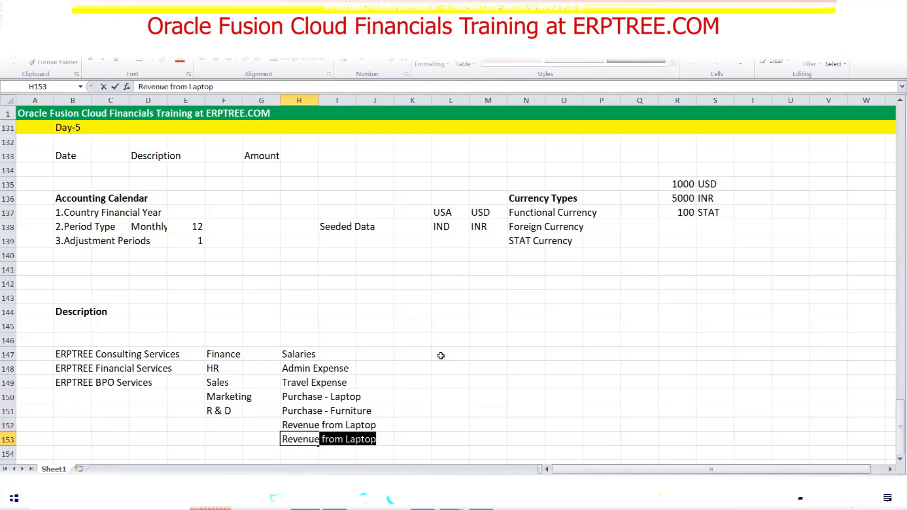
key("BackSpace")
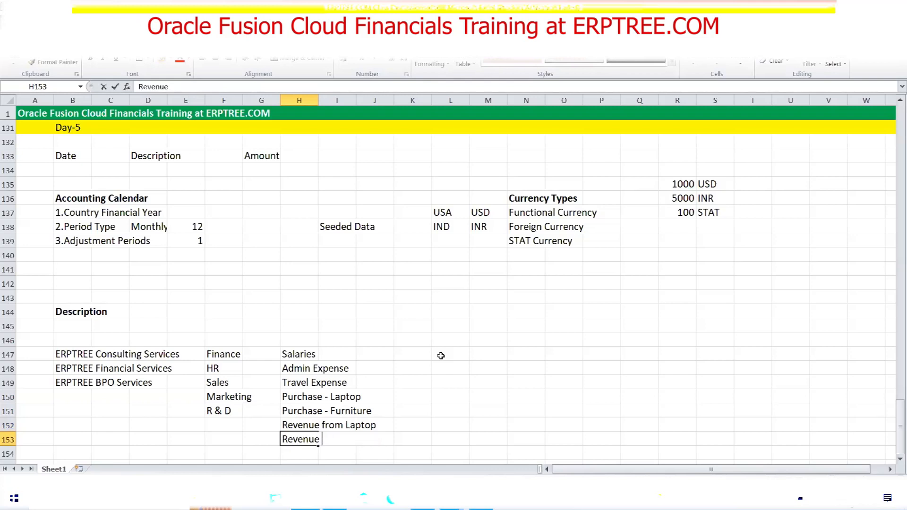
type("from")
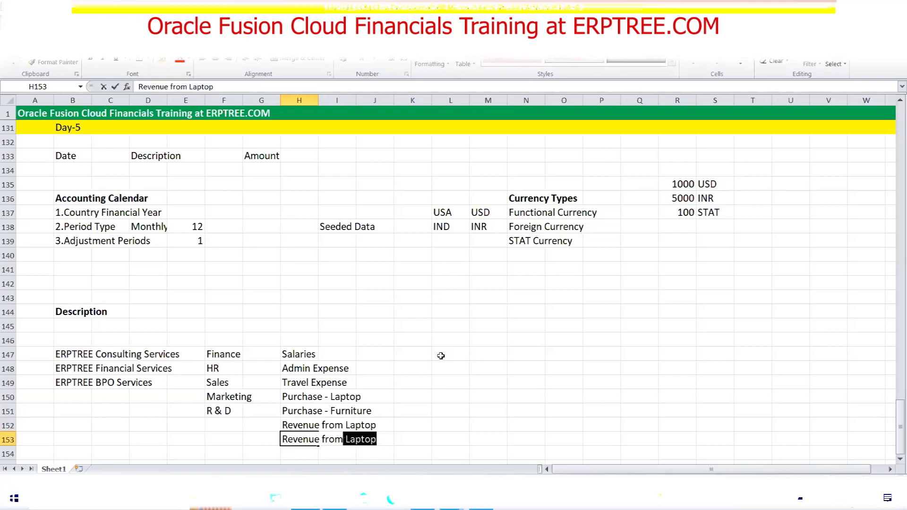
type(" Fu")
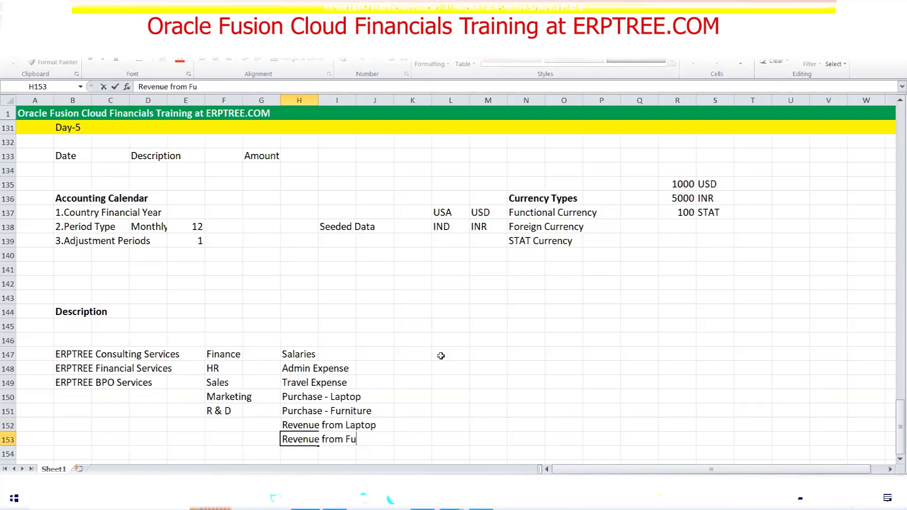
type("rniture")
Enter HSBC Cash in H154 and CITI Cash in H155
scroll(452, 347, "down", 1)
scroll(453, 350, "down", 2)
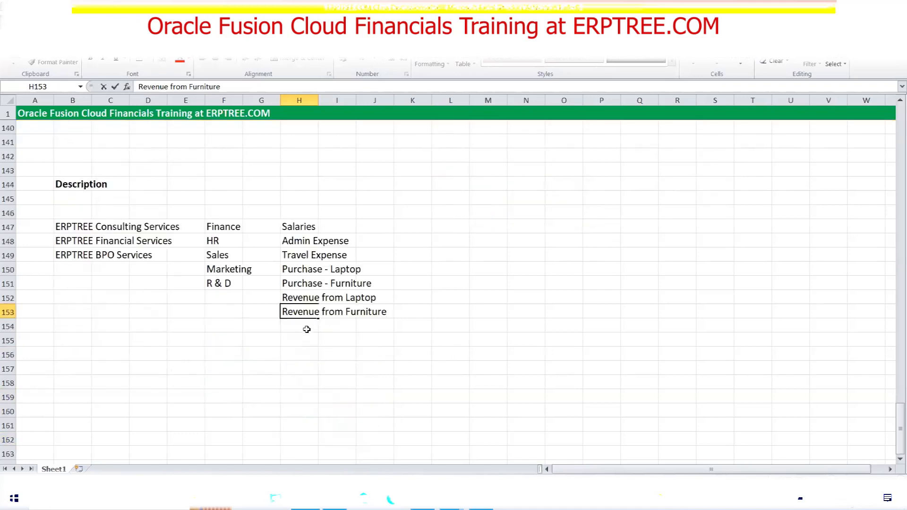
left_click(306, 327)
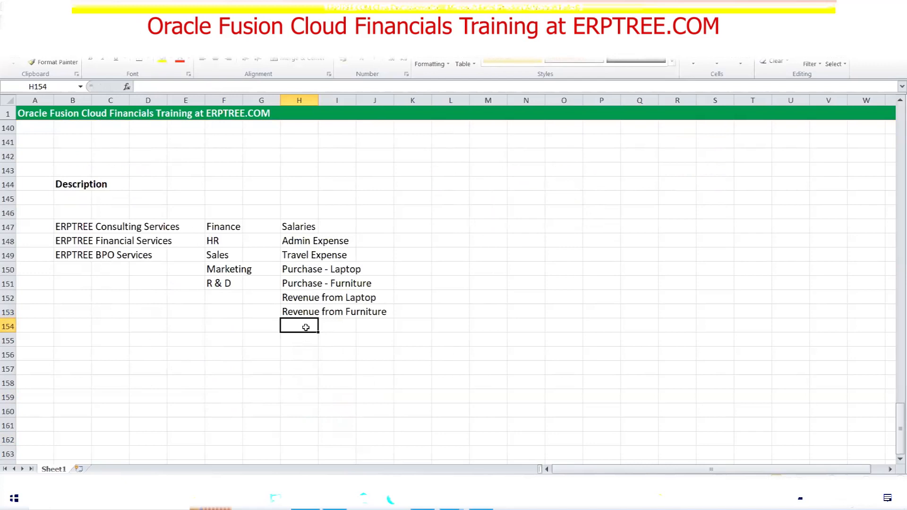
type("HSBC Cash")
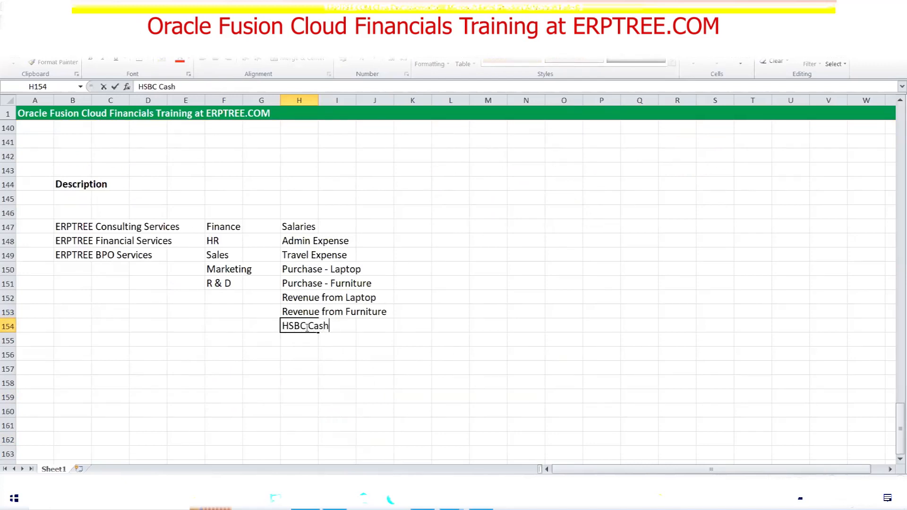
key("Return")
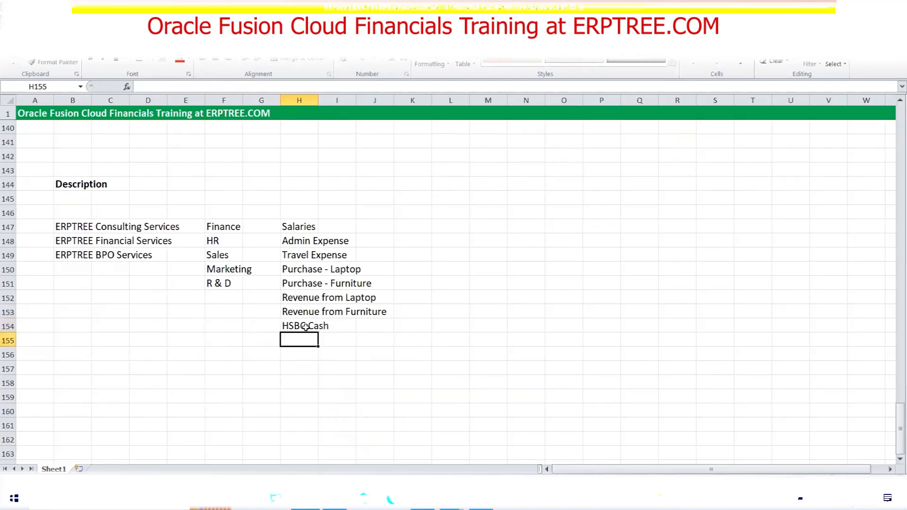
type("CITI Ca")
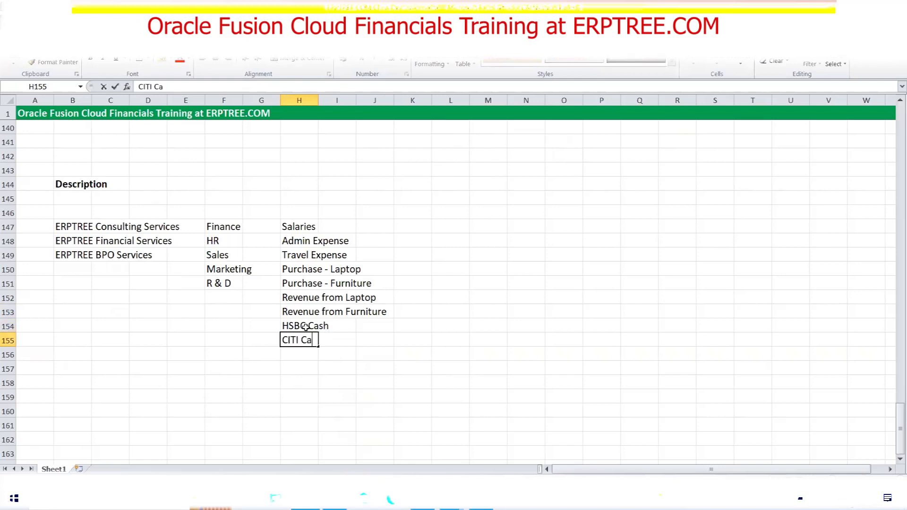
type("sh")
Type the headings Company, Department and Account along row 146
left_click(76, 215)
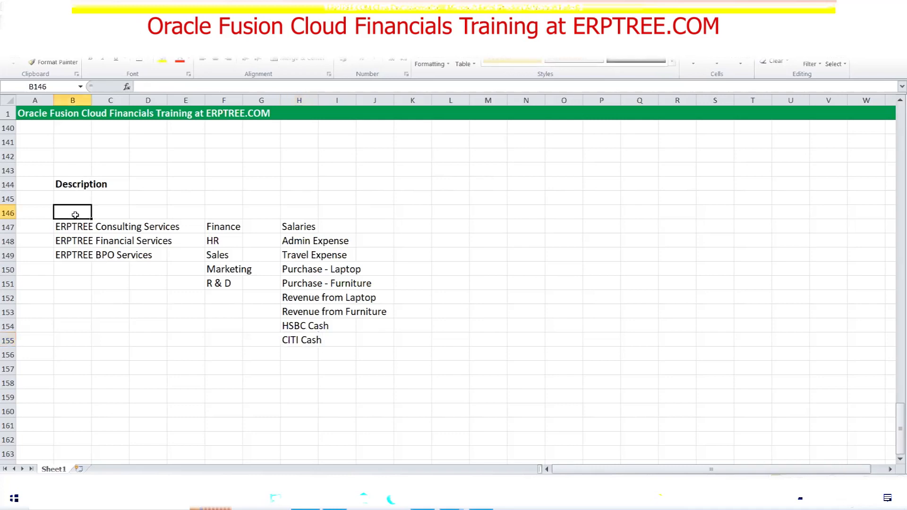
type("Company")
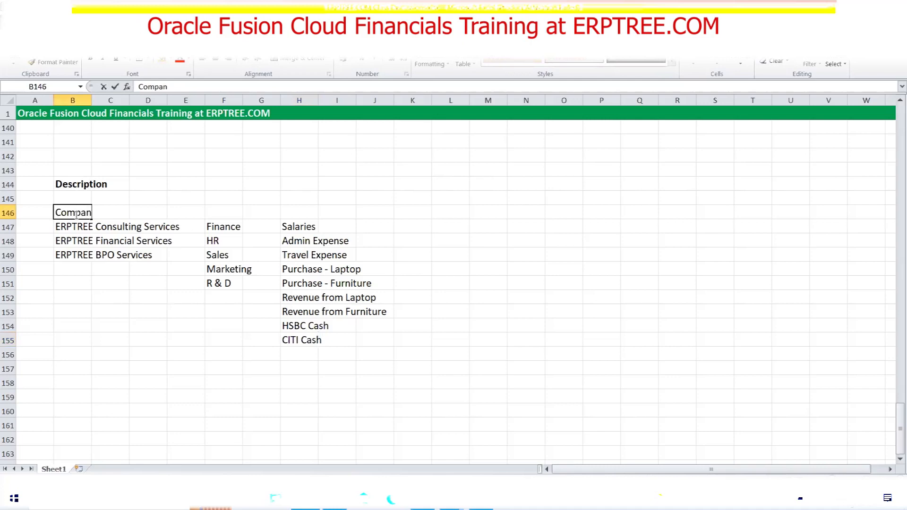
key("Tab")
key("Tab")
key("Tab")
key("Tab")
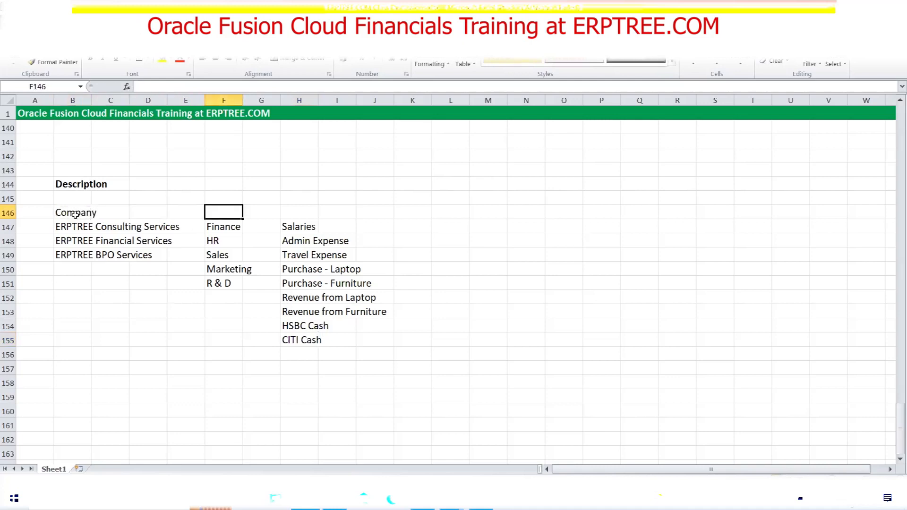
type("Depart")
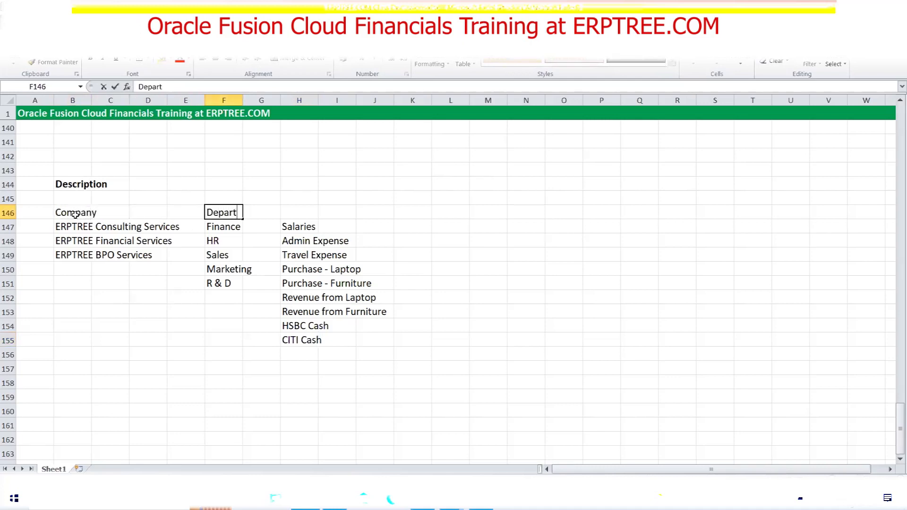
type("ment")
key("Tab")
key("Tab")
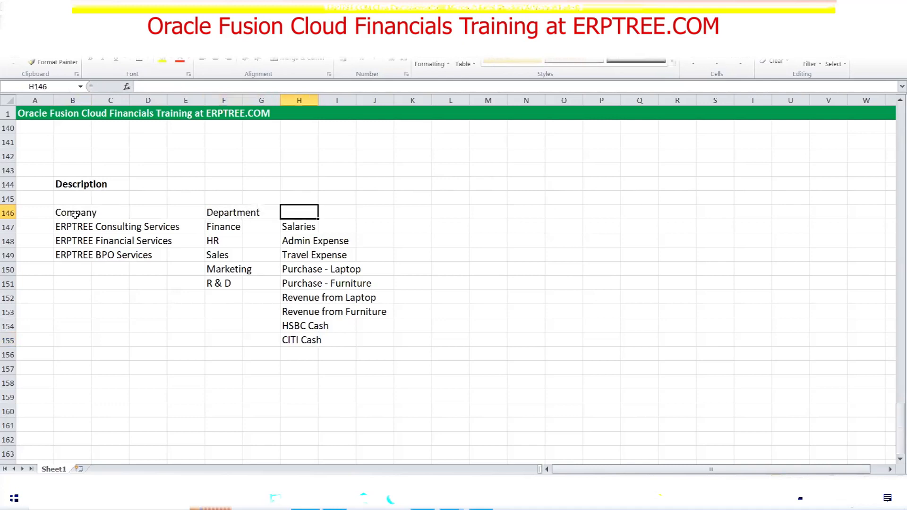
type("Account")
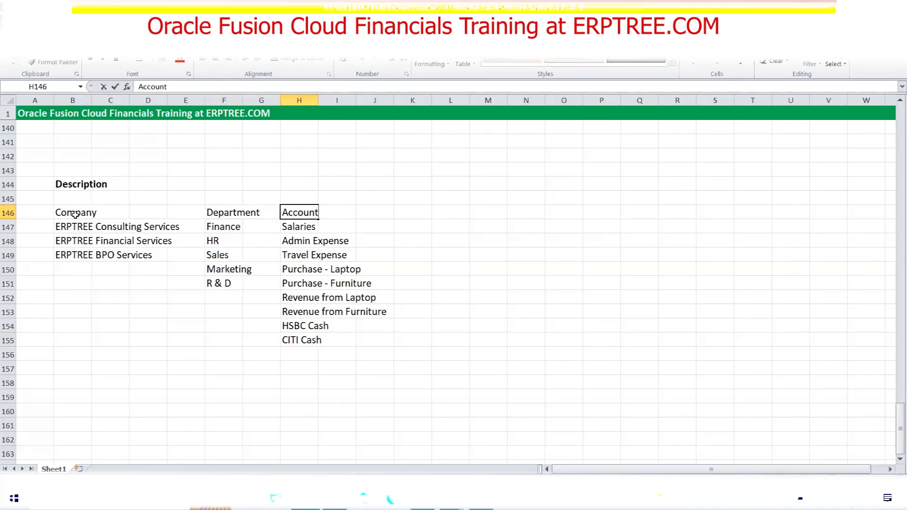
Make the three row-146 headings bold and red
left_click_drag(69, 212, 315, 209)
key("ctrl+b")
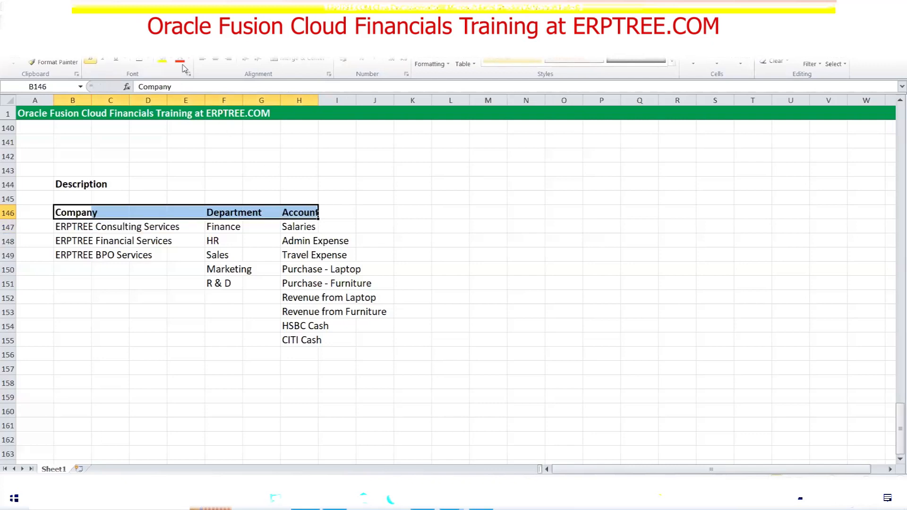
left_click(181, 62)
left_click(199, 312)
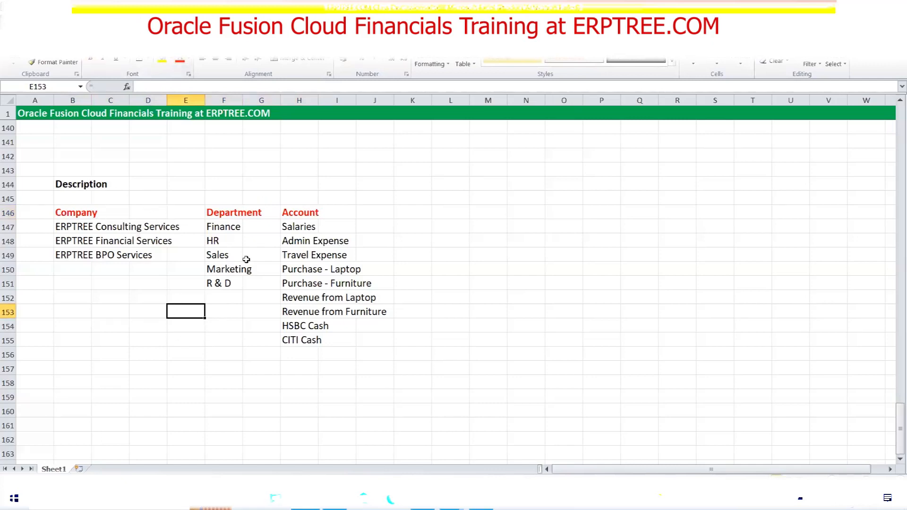
Highlight the Company, Department and Account lists individually and as one block
left_click_drag(66, 210, 377, 335)
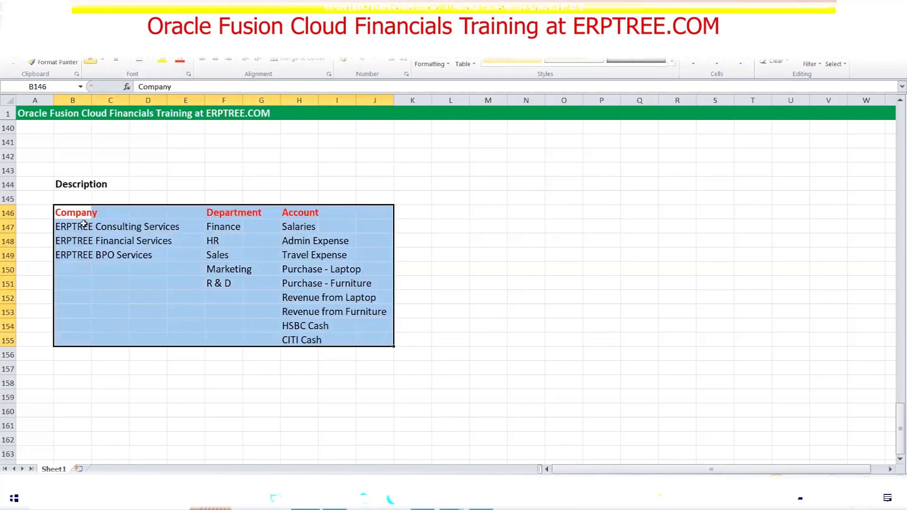
left_click_drag(71, 213, 361, 336)
left_click_drag(83, 212, 94, 255)
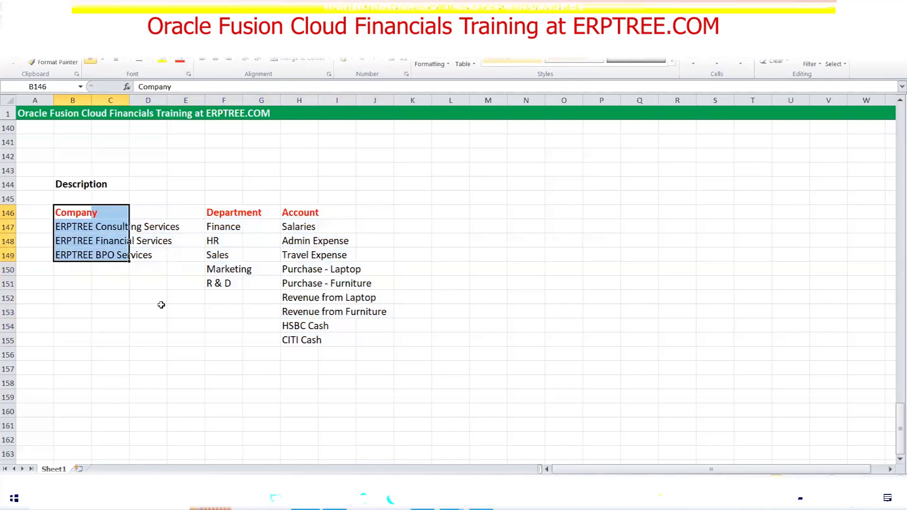
left_click_drag(222, 213, 257, 287)
left_click_drag(295, 213, 315, 339)
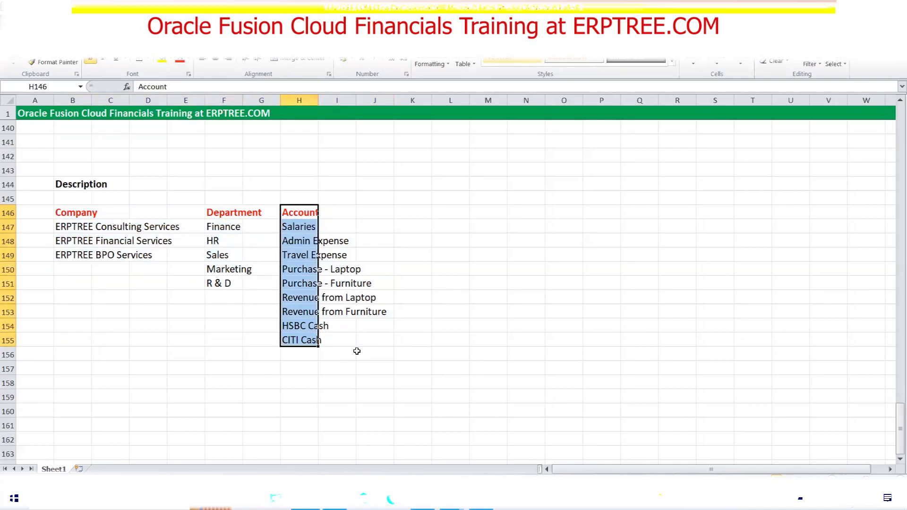
left_click_drag(73, 215, 367, 339)
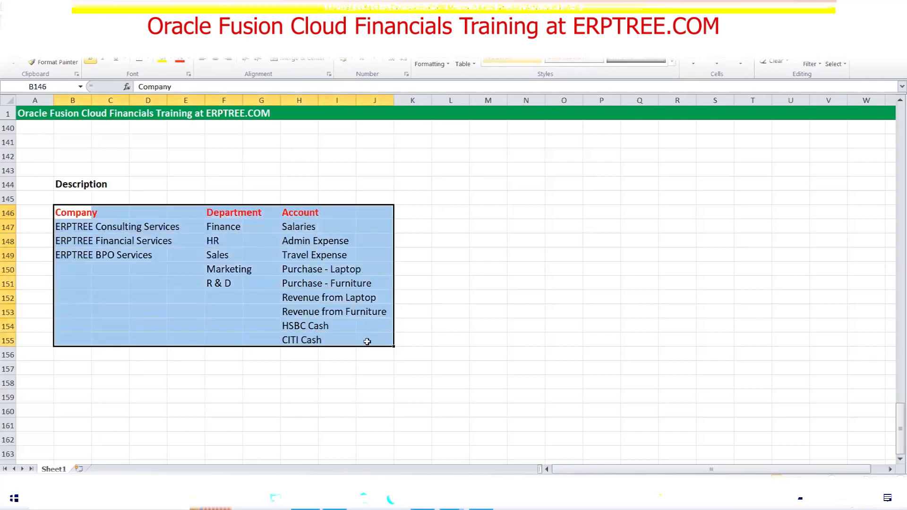
left_click(172, 182)
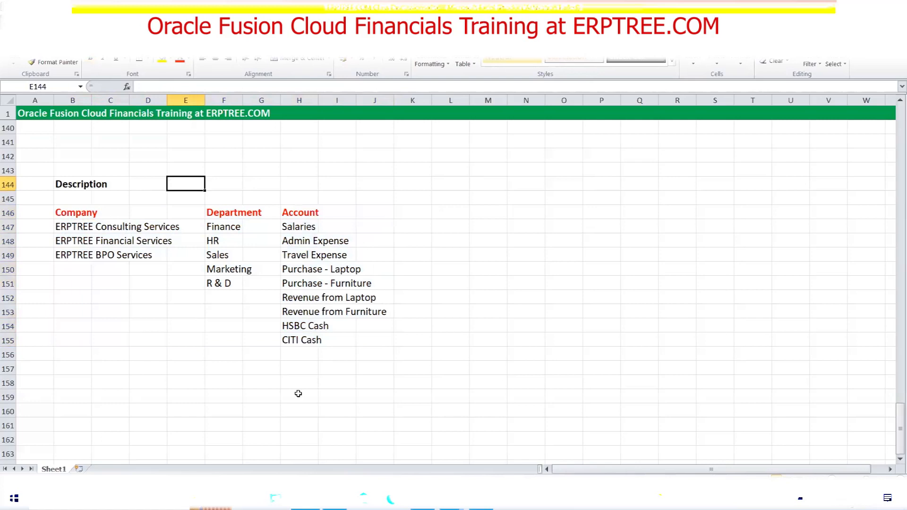
Enter ERPTREE Corporation in E144 and highlight it across row 144
type("ERPT")
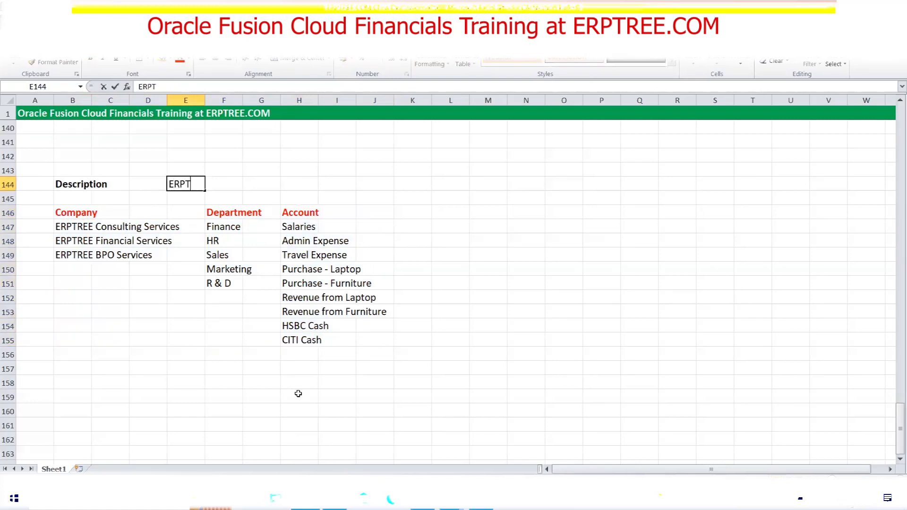
type("REE Corporation")
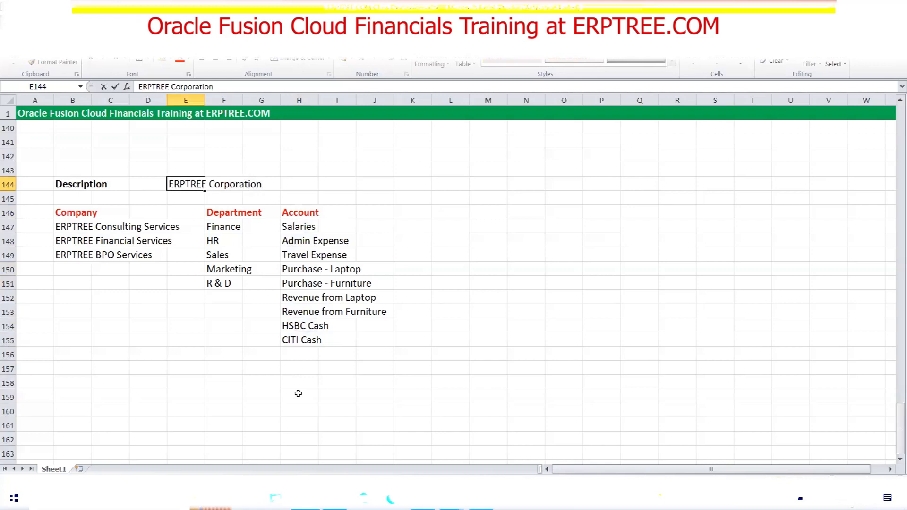
key("ctrl+Return")
left_click_drag(76, 213, 366, 357)
left_click_drag(183, 185, 267, 184)
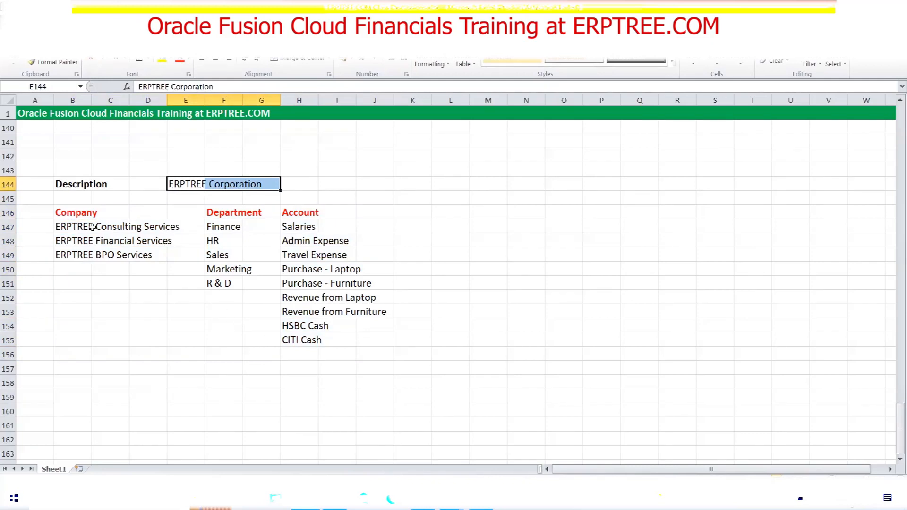
scroll(92, 227, "up", 4)
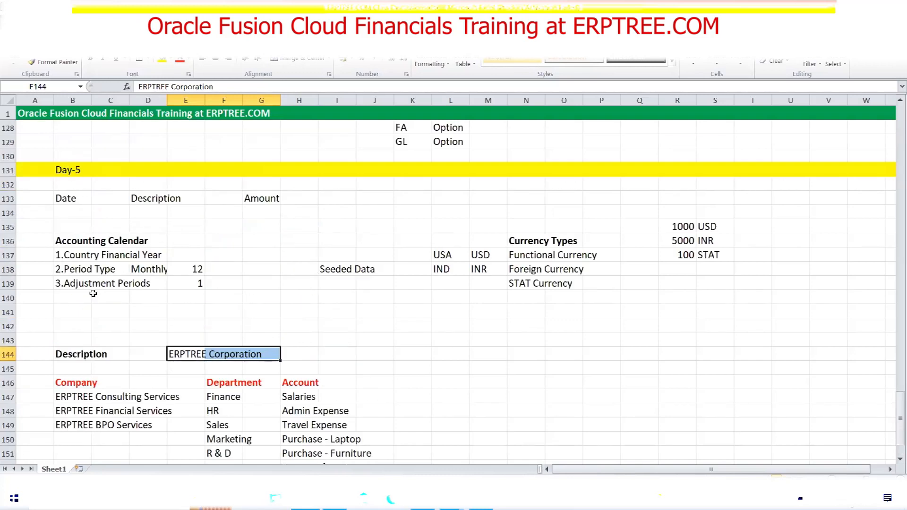
scroll(93, 290, "down", 1)
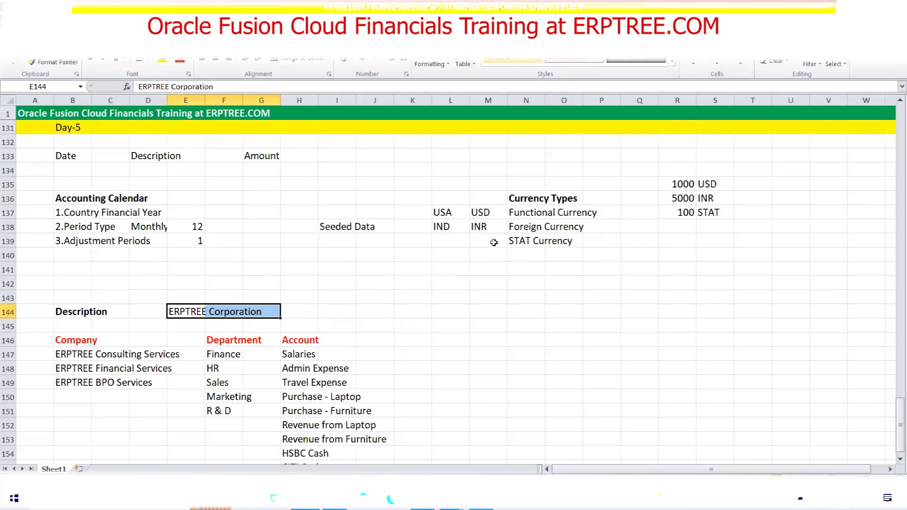
scroll(397, 236, "down", 3)
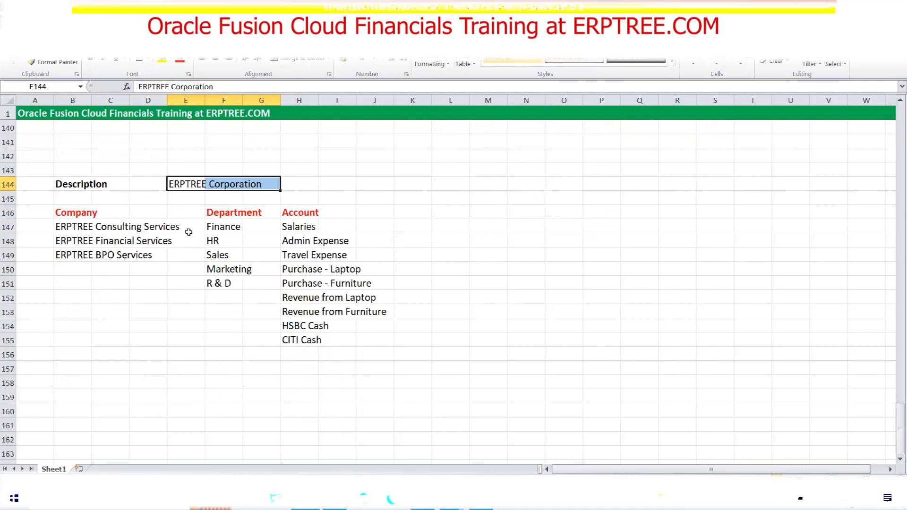
left_click_drag(294, 227, 387, 342)
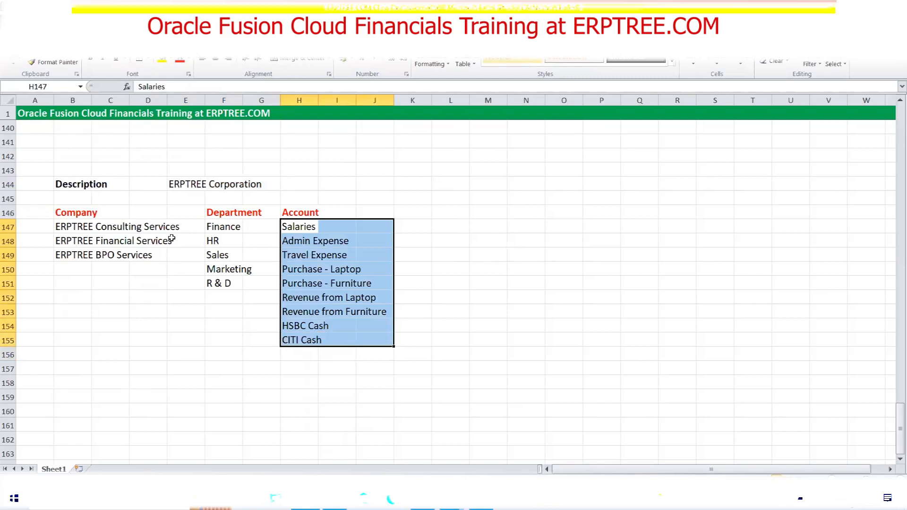
Move the Description label from B144 up to B142
left_click(128, 183)
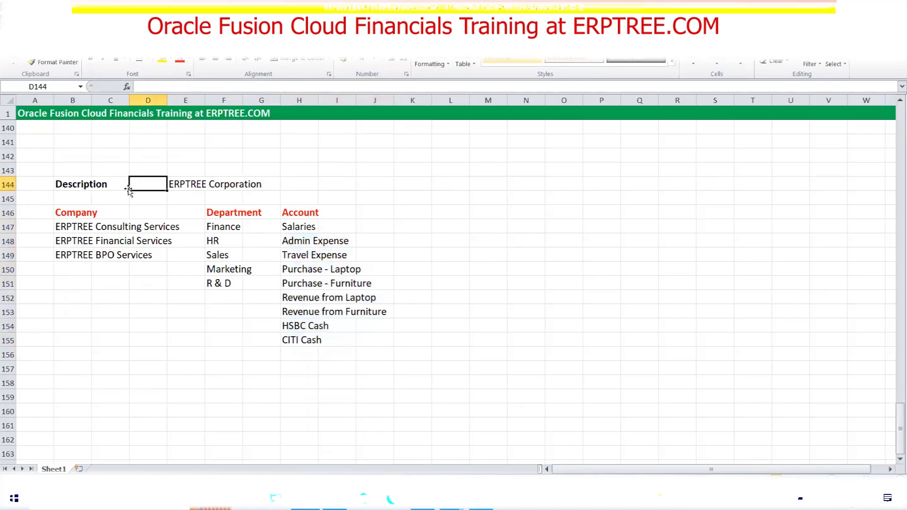
left_click(76, 185)
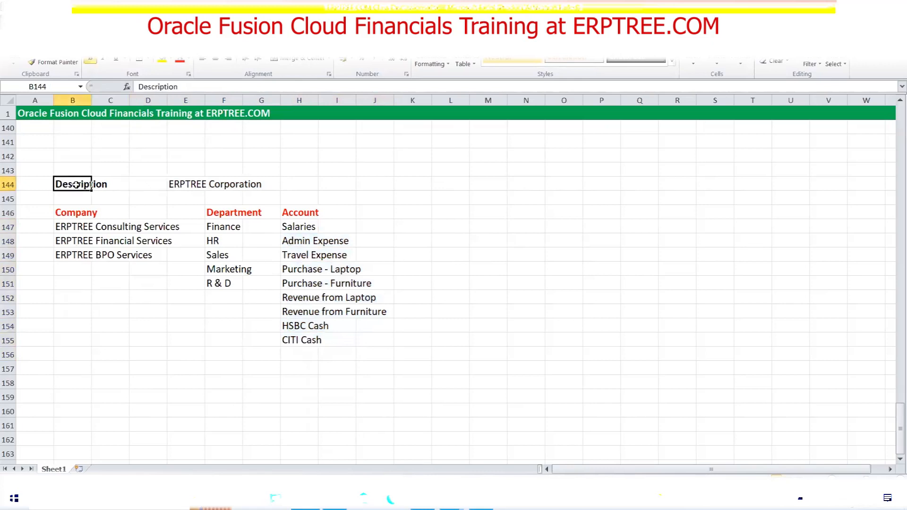
key("ctrl+c")
left_click(71, 166)
left_click(71, 159)
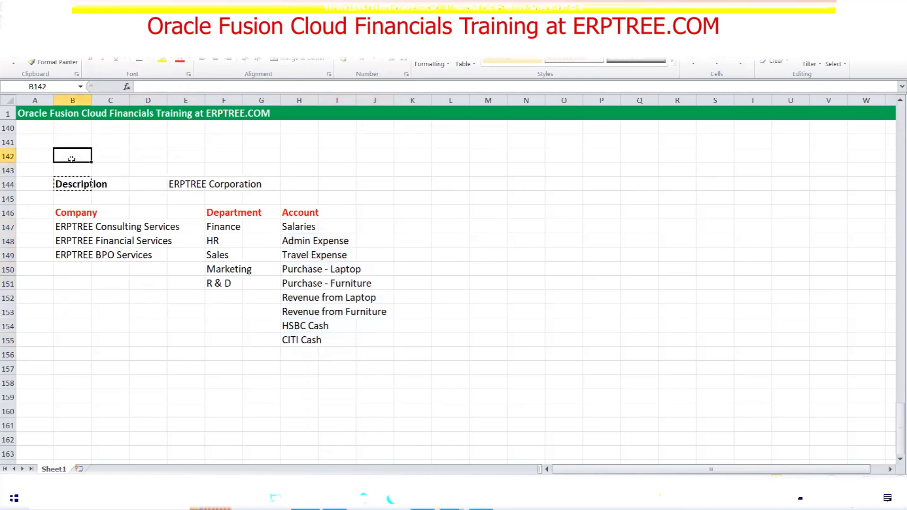
key("ctrl+v")
key("Escape")
left_click(81, 185)
key("Delete")
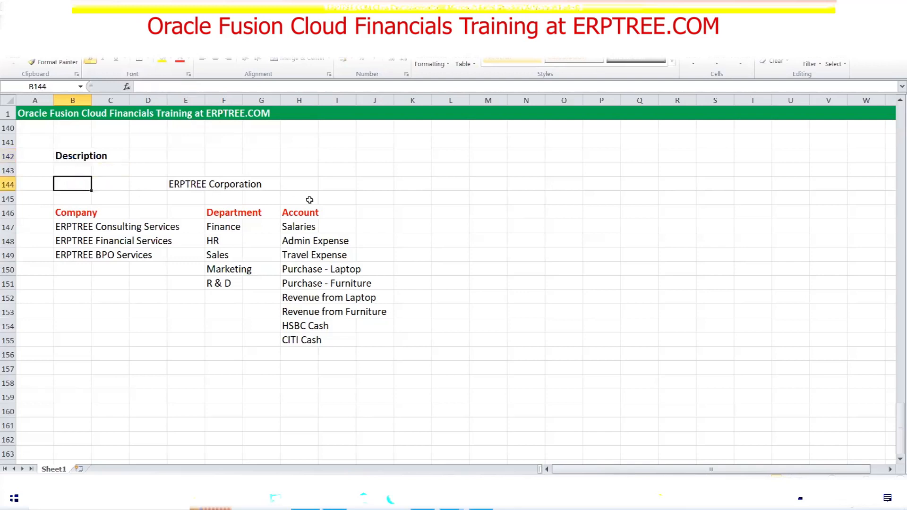
Draw a small blue down block arrow beneath ERPTREE Corporation
left_click(56, 47)
left_click(118, 64)
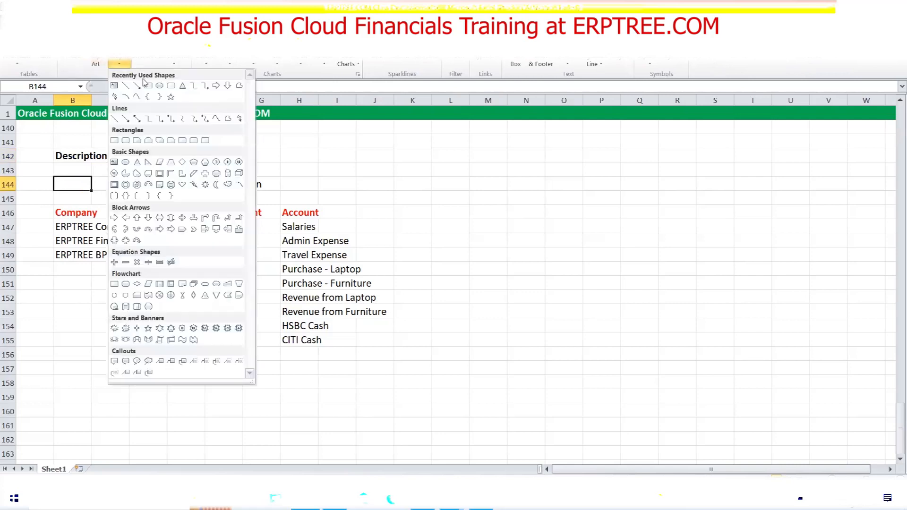
left_click(227, 85)
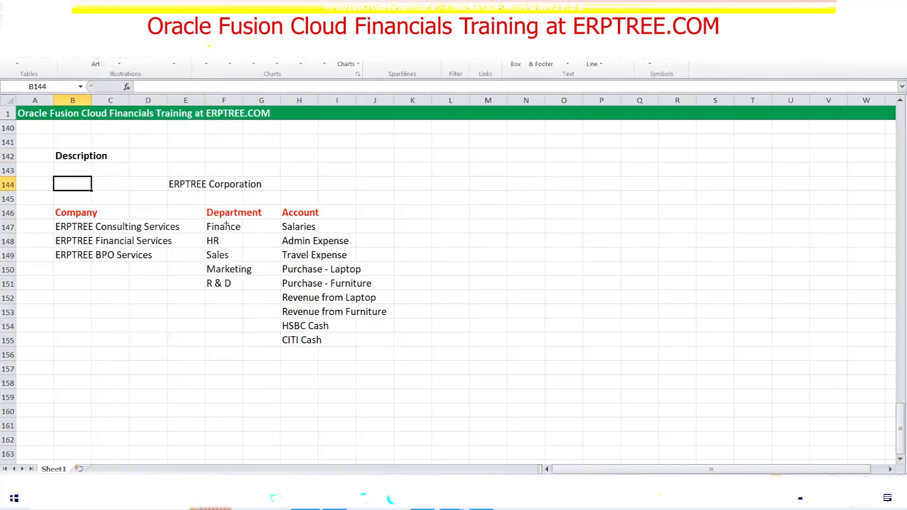
left_click_drag(198, 188, 207, 200)
left_click_drag(205, 201, 206, 201)
left_click(387, 221)
left_click(62, 21)
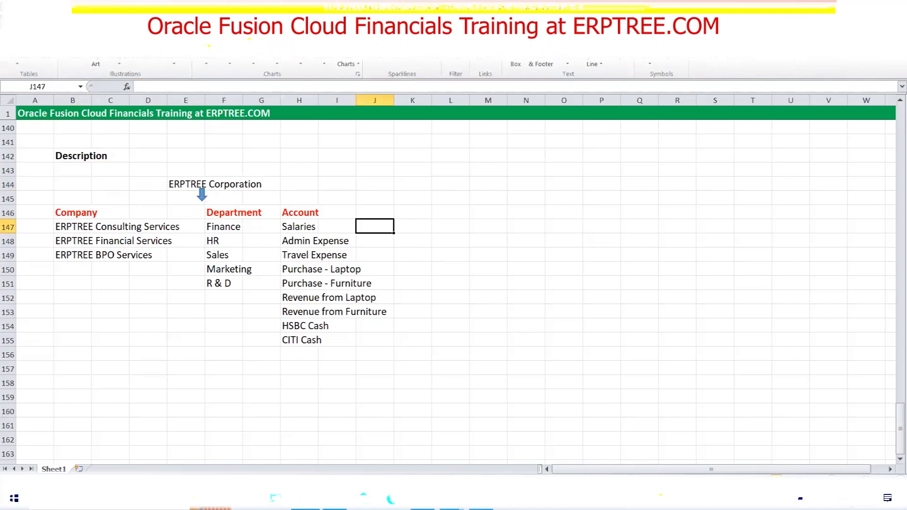
left_click(119, 64)
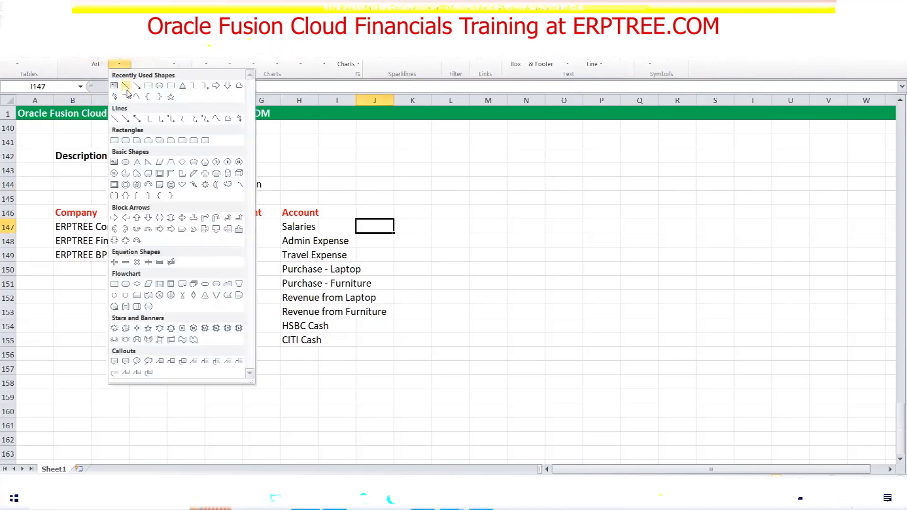
Draw a straight line along row 145 with down arrows to Company, Department and Account
left_click(126, 88)
left_click_drag(72, 197, 294, 197)
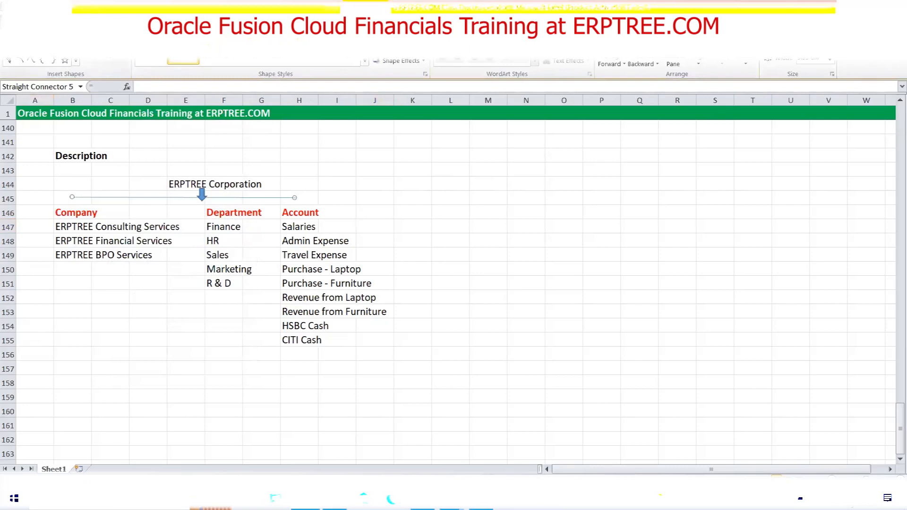
left_click_drag(72, 196, 79, 208)
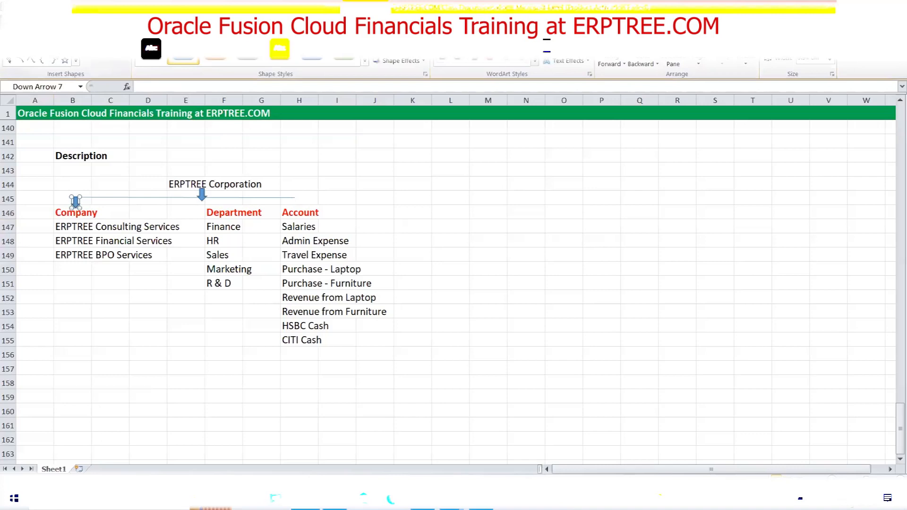
left_click_drag(221, 197, 227, 203)
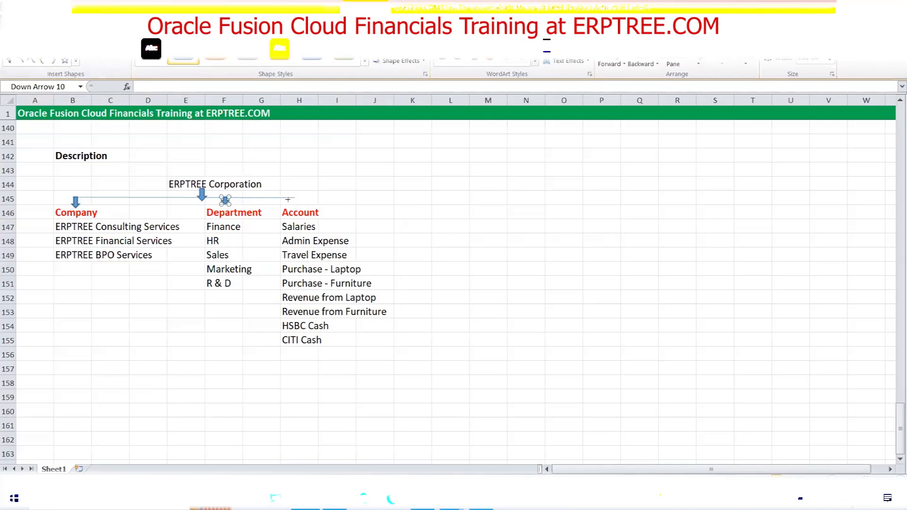
left_click_drag(293, 198, 297, 205)
left_click(393, 224)
left_click(67, 212)
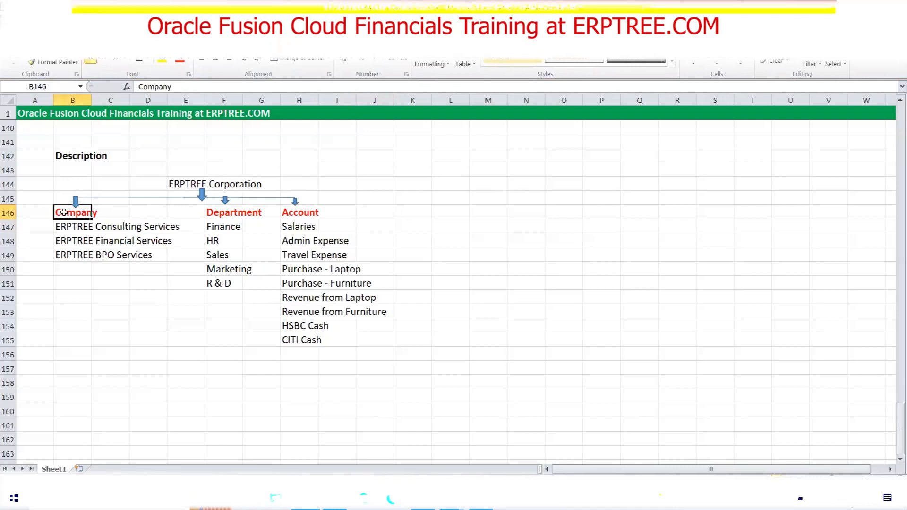
left_click(88, 230)
left_click_drag(88, 230, 175, 255)
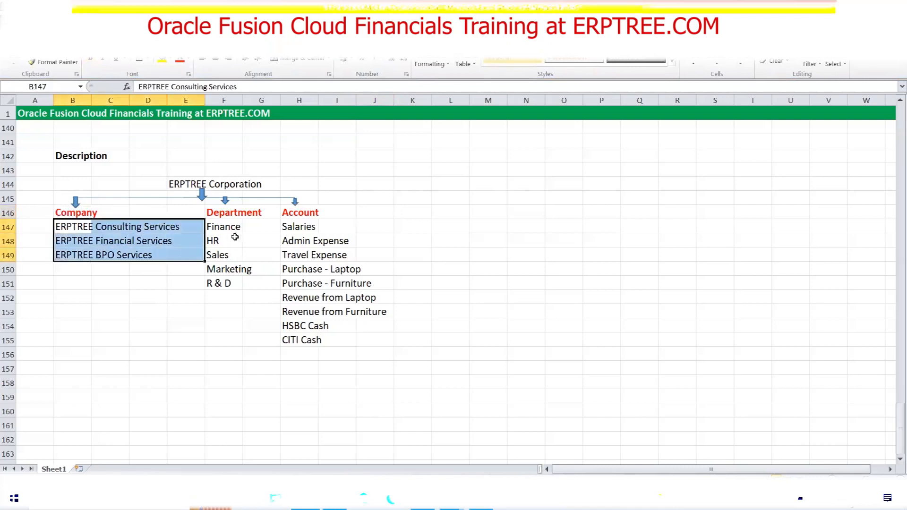
left_click(222, 211)
left_click_drag(212, 231, 236, 284)
left_click(289, 212)
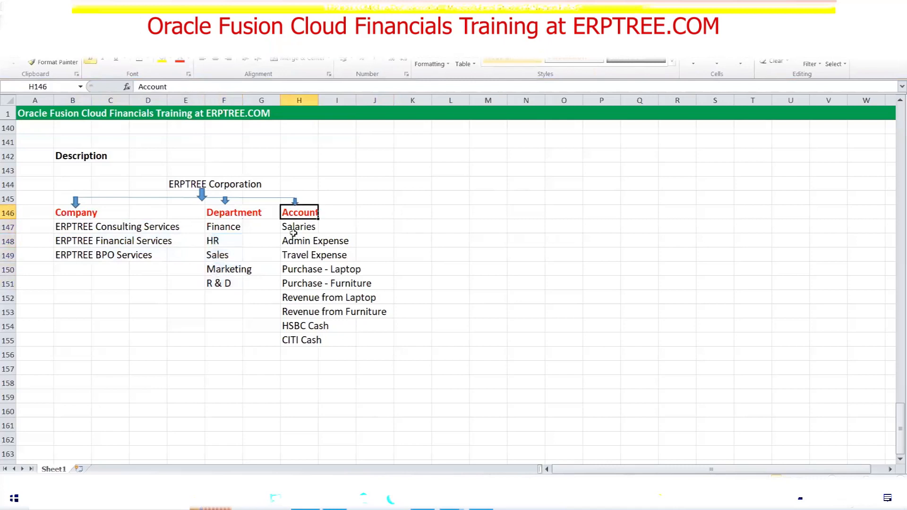
left_click_drag(287, 226, 354, 345)
left_click(403, 270)
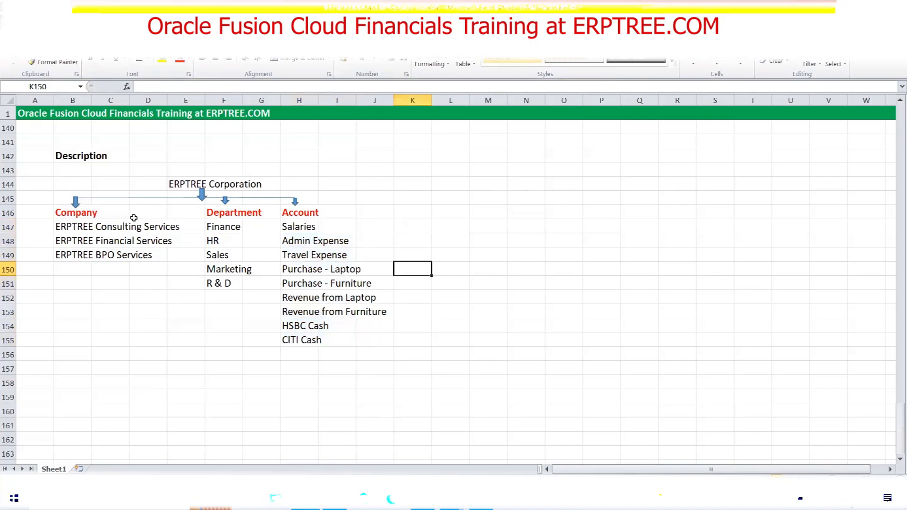
left_click(64, 214)
left_click(224, 212)
left_click(303, 214)
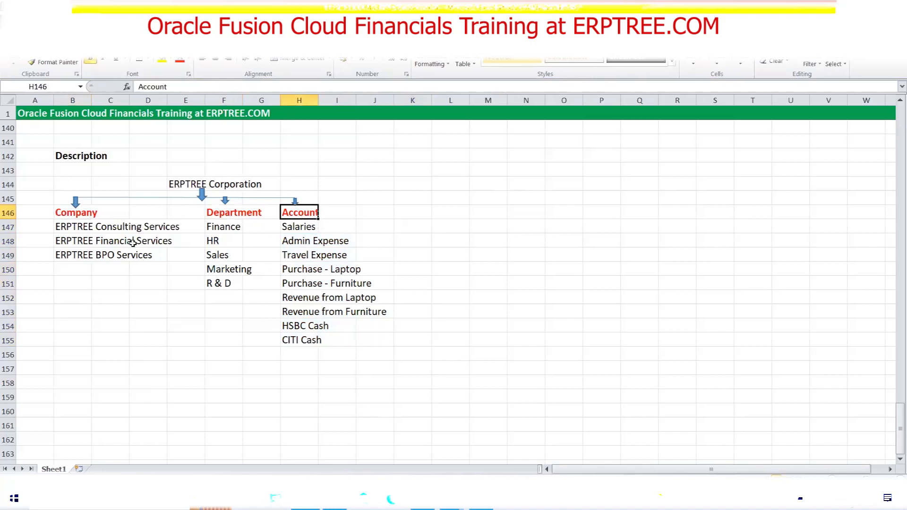
left_click_drag(61, 229, 139, 258)
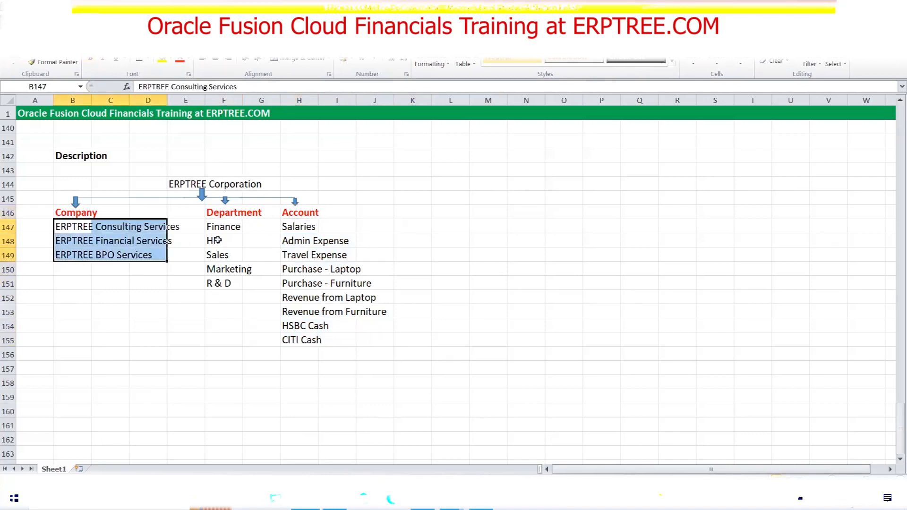
left_click_drag(214, 228, 232, 266)
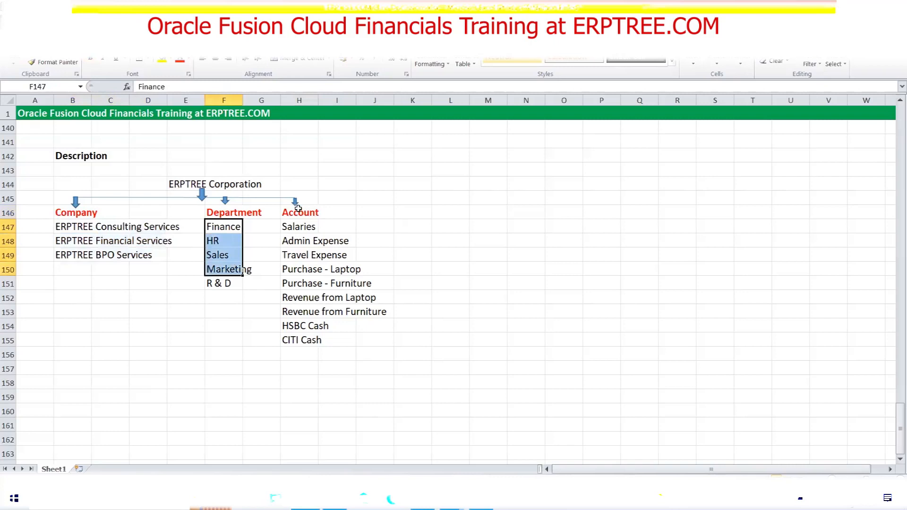
left_click_drag(286, 226, 350, 334)
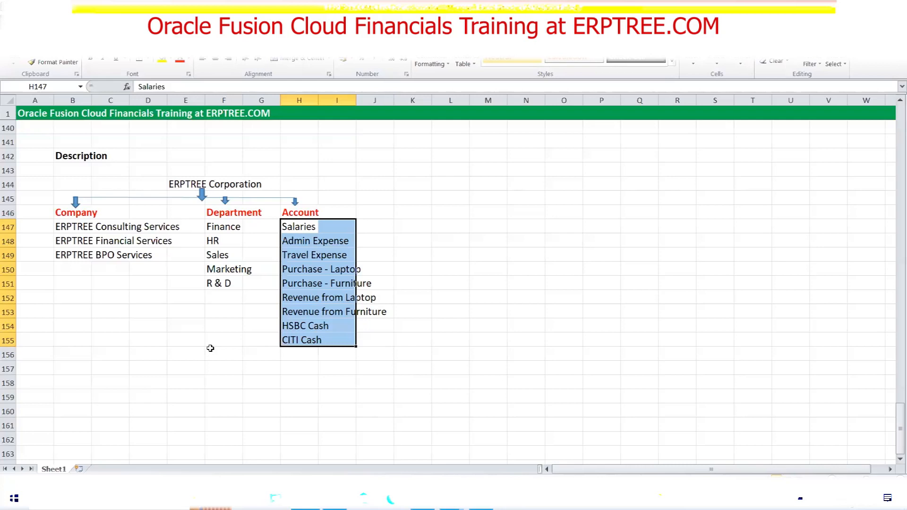
left_click(685, 200)
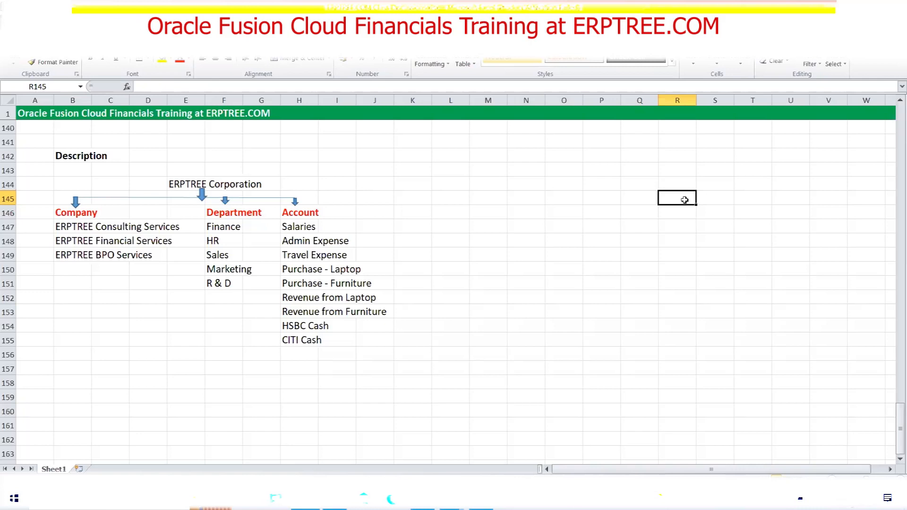
Enter 'Accounting Key Flexfield' in R145, then select the segment structure
type("Acc")
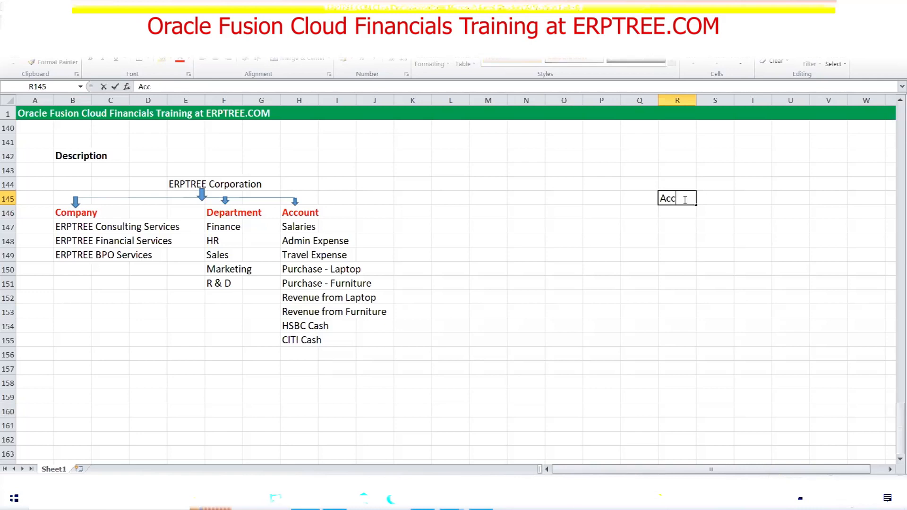
type("ounting Flexfield")
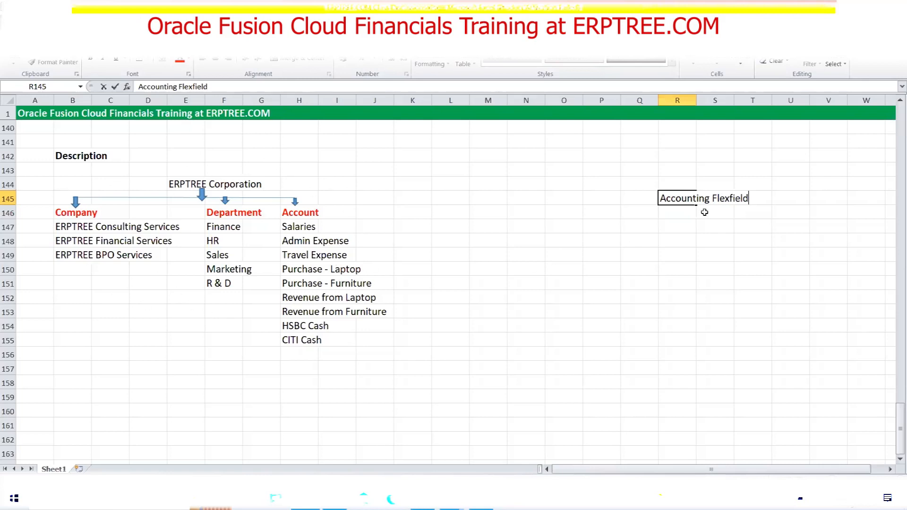
type("Key")
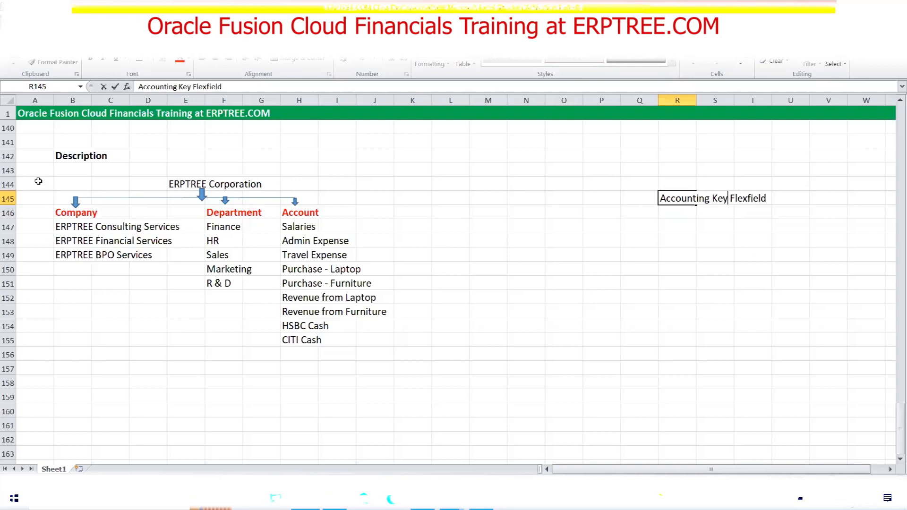
left_click(90, 189)
left_click_drag(90, 188, 377, 343)
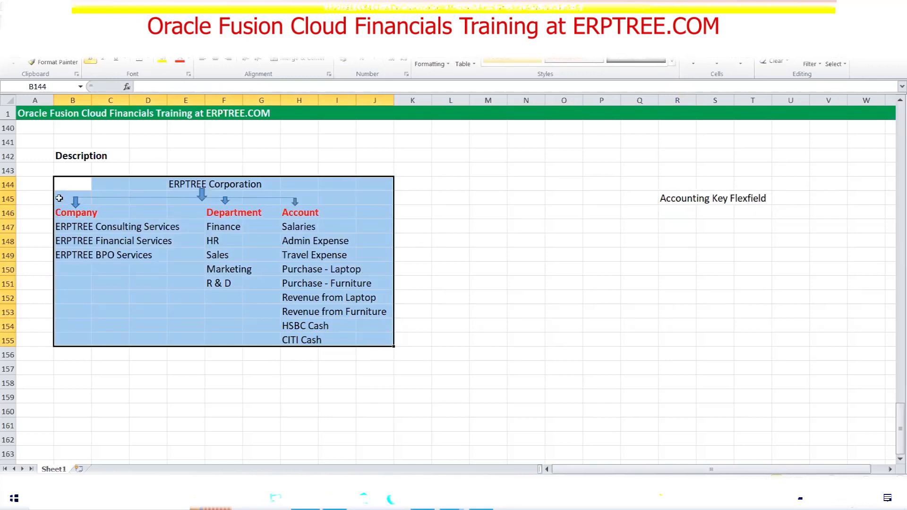
left_click(304, 215)
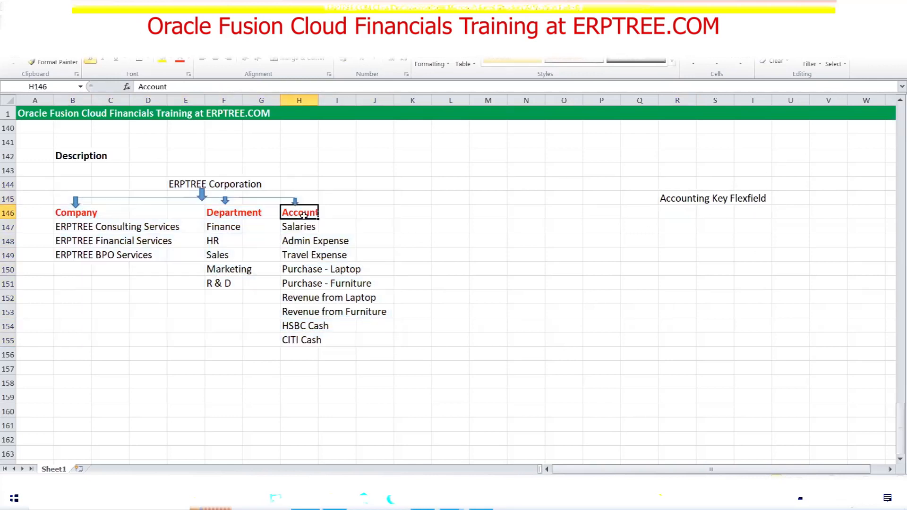
left_click_drag(62, 187, 374, 349)
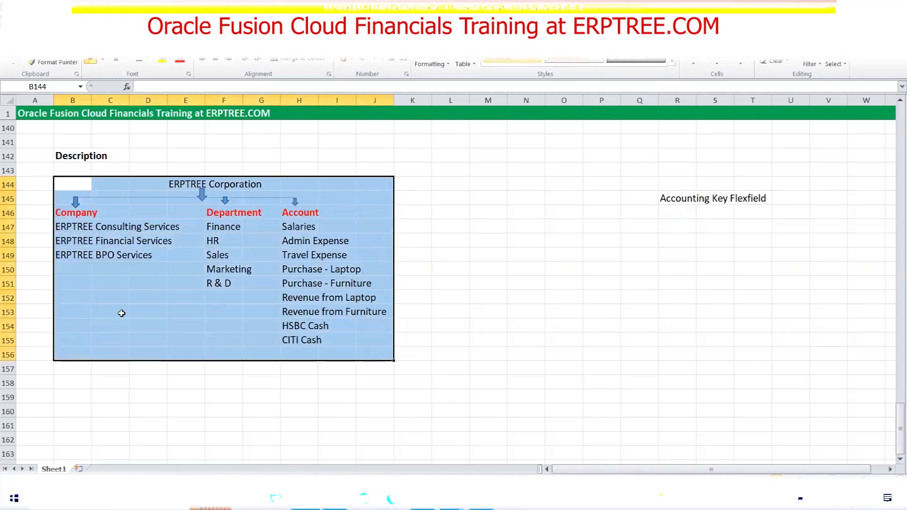
left_click(286, 214)
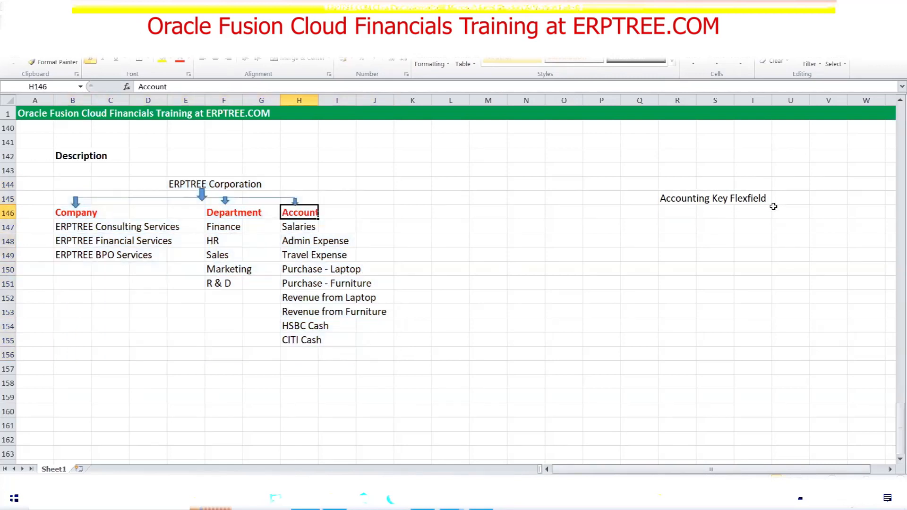
left_click_drag(55, 178, 386, 361)
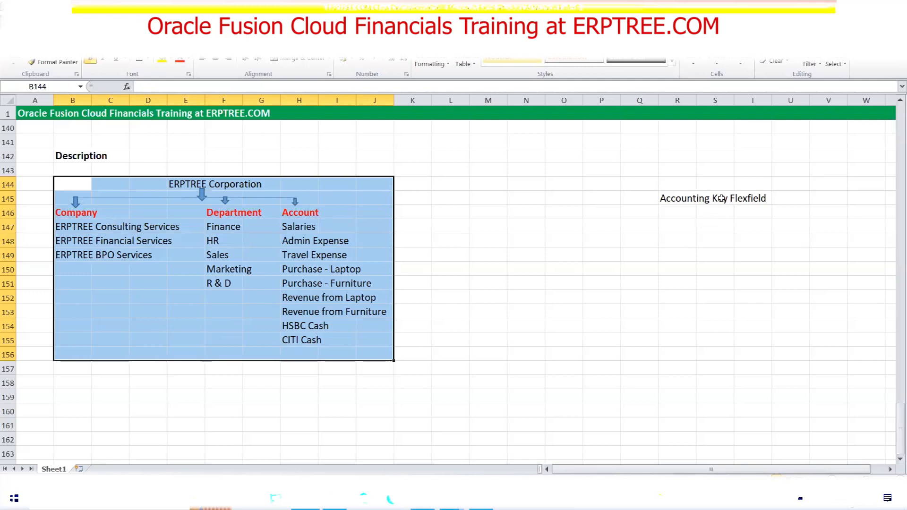
left_click(72, 179)
left_click_drag(71, 180, 379, 335)
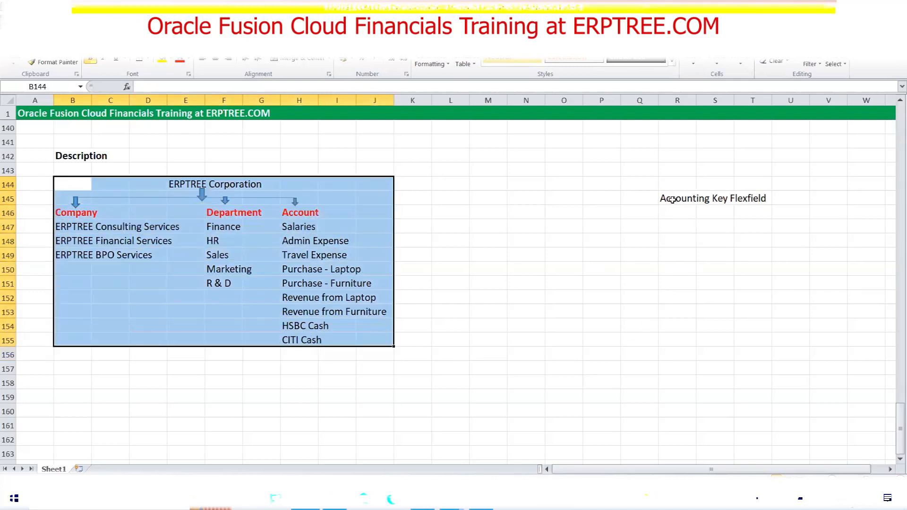
left_click_drag(670, 198, 745, 202)
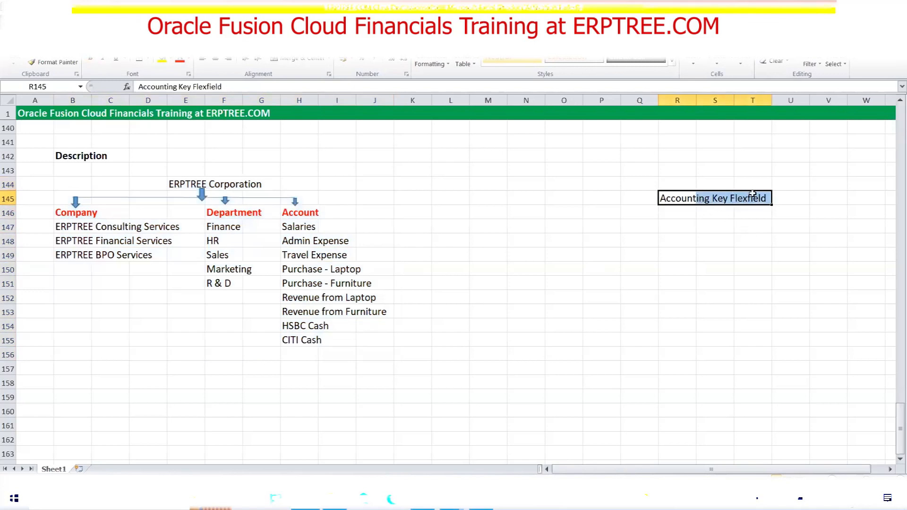
left_click_drag(93, 181, 370, 337)
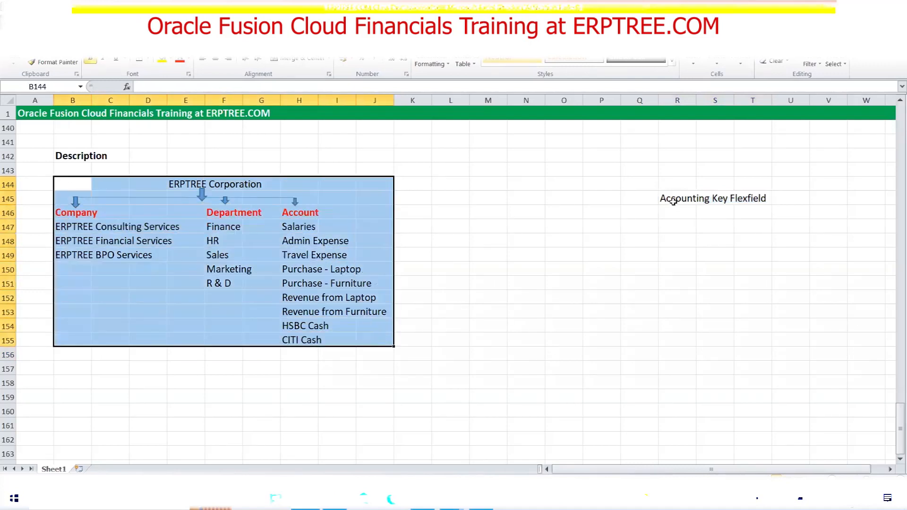
left_click(680, 183)
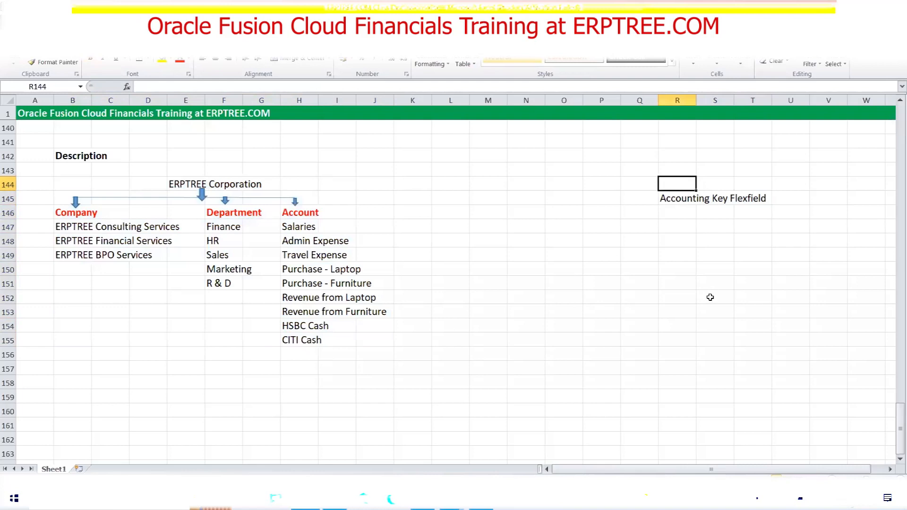
Enter 'General Ledger (GL)' in R144 above the Accounting Key Flexfield label
type("General Ledger")
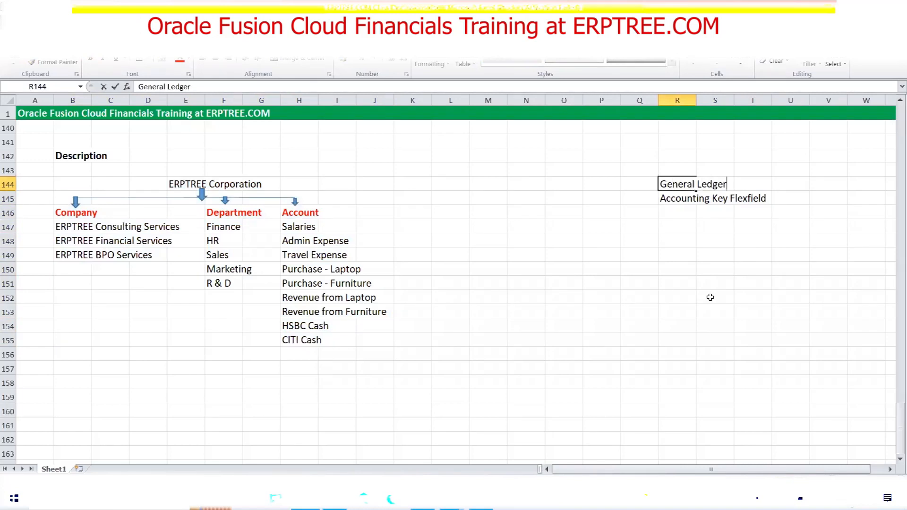
type(" (GL)")
key("ctrl+Return")
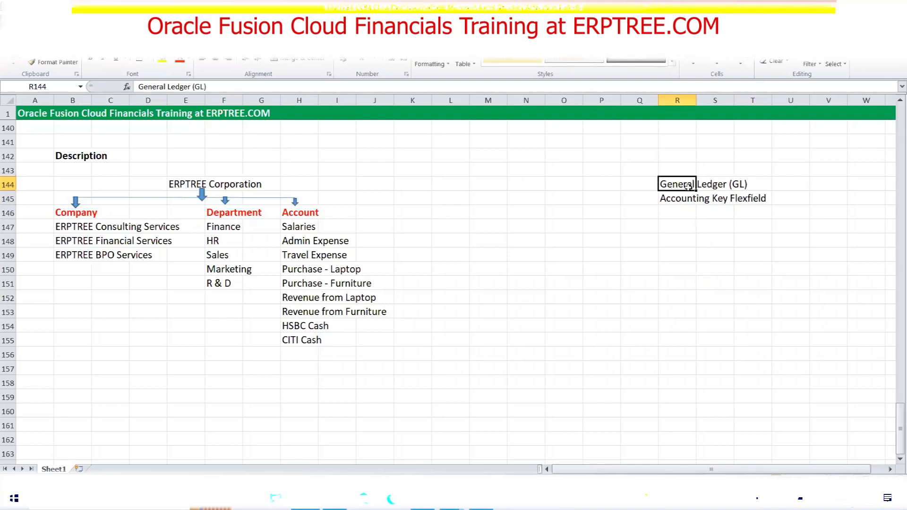
left_click(667, 260)
Highlight the GL and Accounting Key Flexfield notes and the diagram, then select R146
left_click_drag(670, 184, 744, 185)
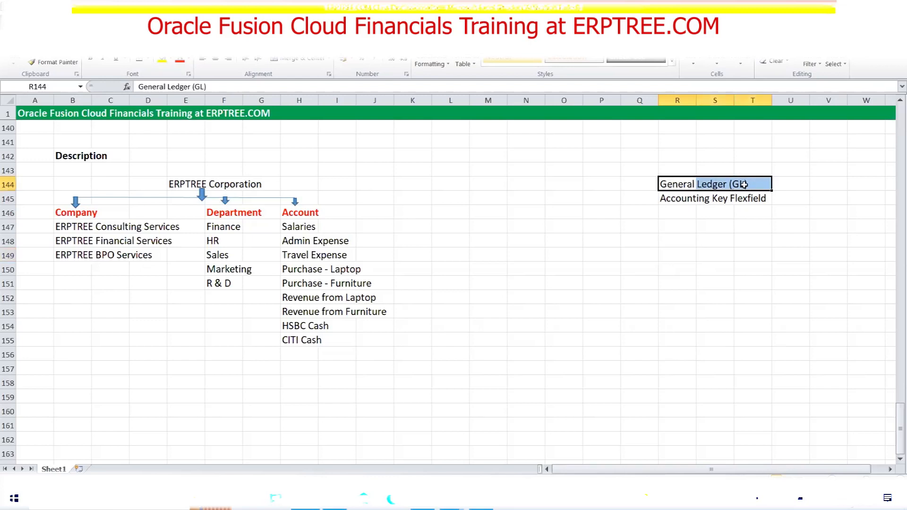
left_click_drag(665, 201, 755, 199)
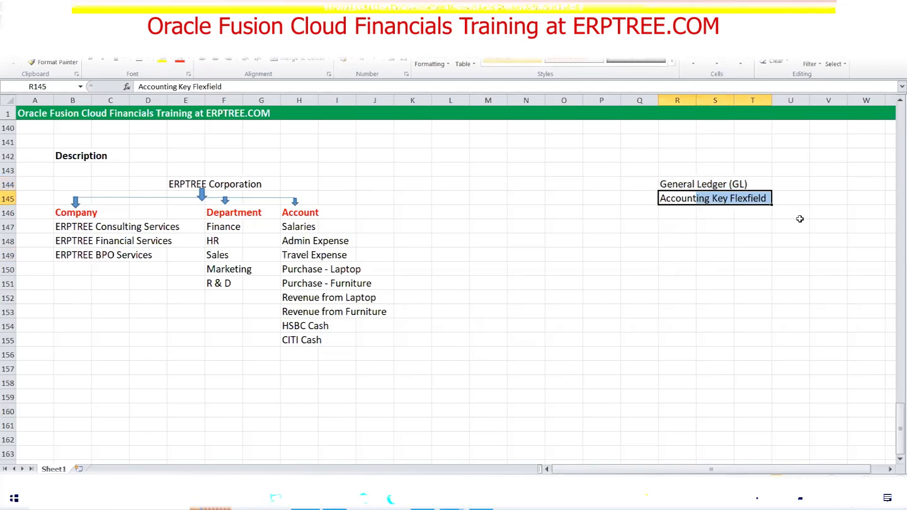
left_click_drag(61, 181, 388, 342)
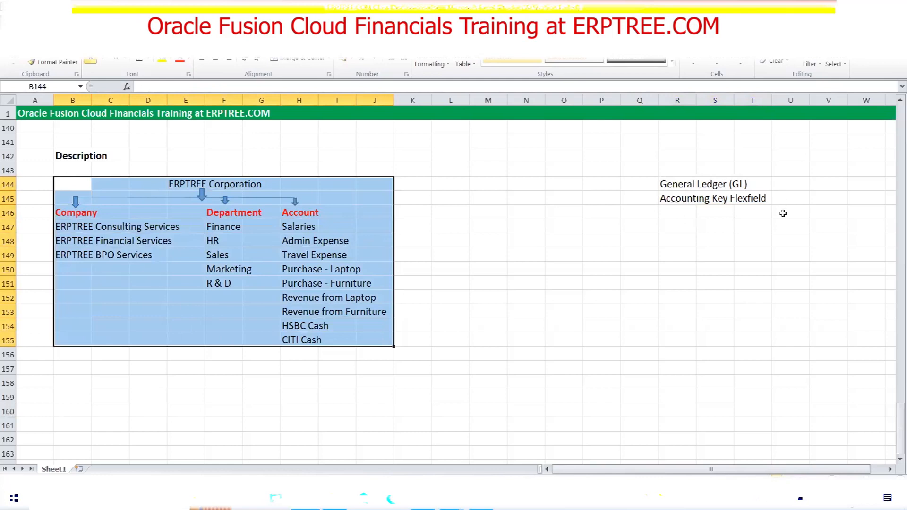
left_click(687, 213)
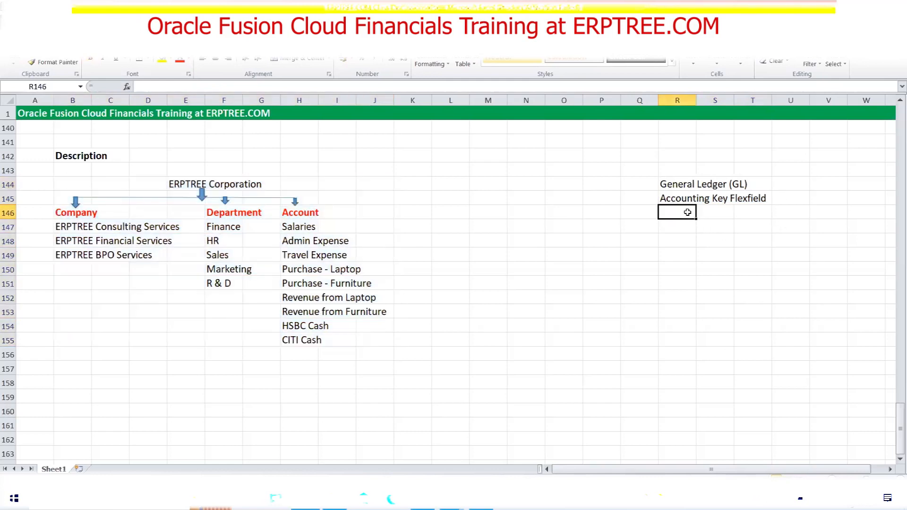
left_click_drag(75, 184, 364, 342)
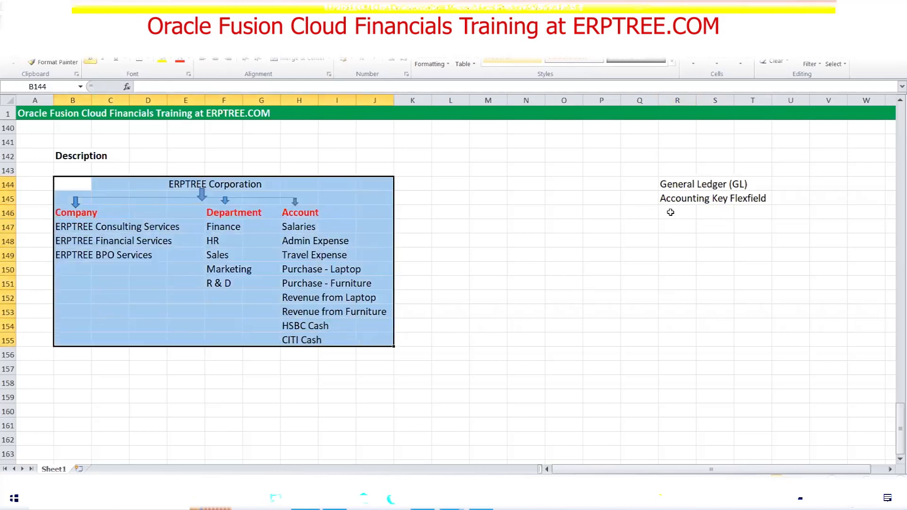
left_click(670, 212)
Enter 'Chart of Accounts (COA)' in R146 and highlight it alongside the diagram
type("C")
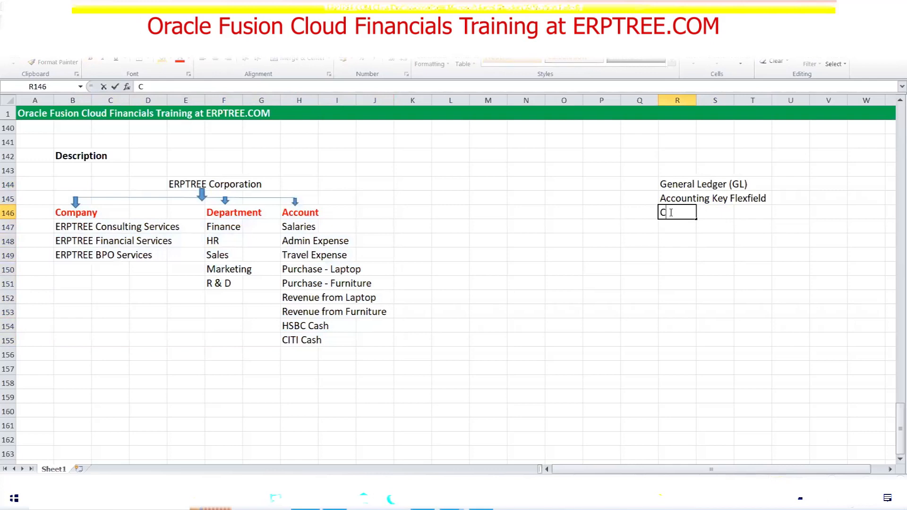
type("hart of Accounts (COA")
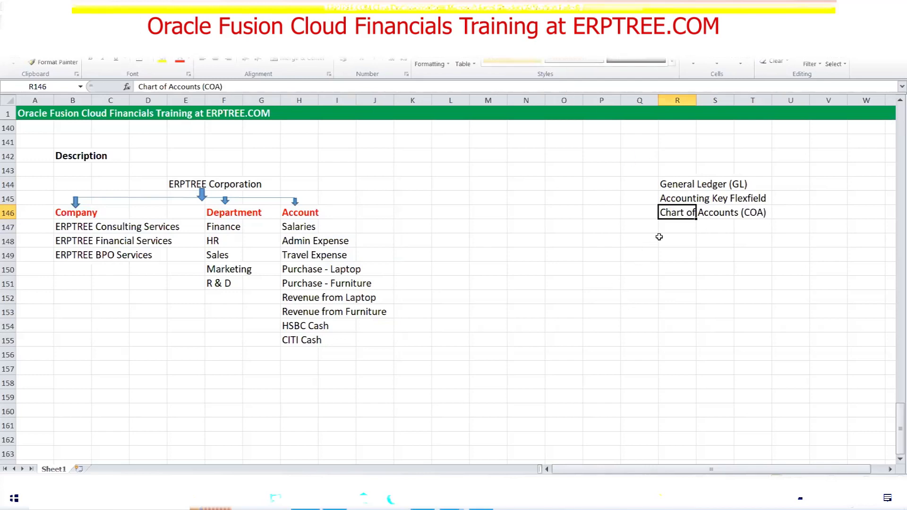
left_click(667, 237)
left_click_drag(670, 213, 757, 212)
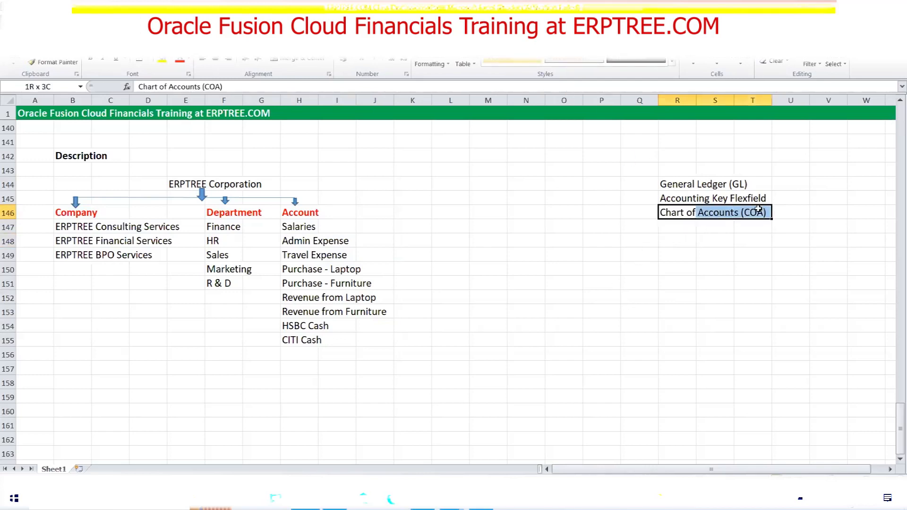
left_click_drag(70, 181, 371, 336)
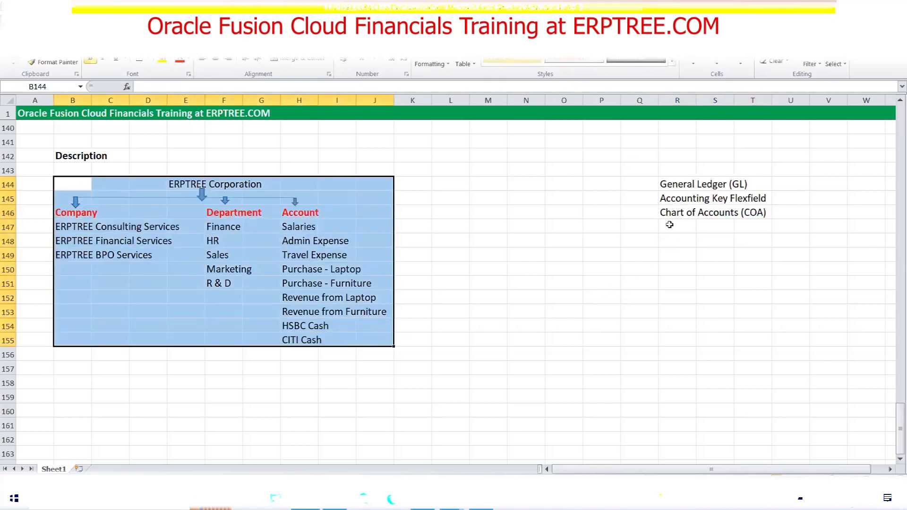
left_click_drag(675, 198, 763, 199)
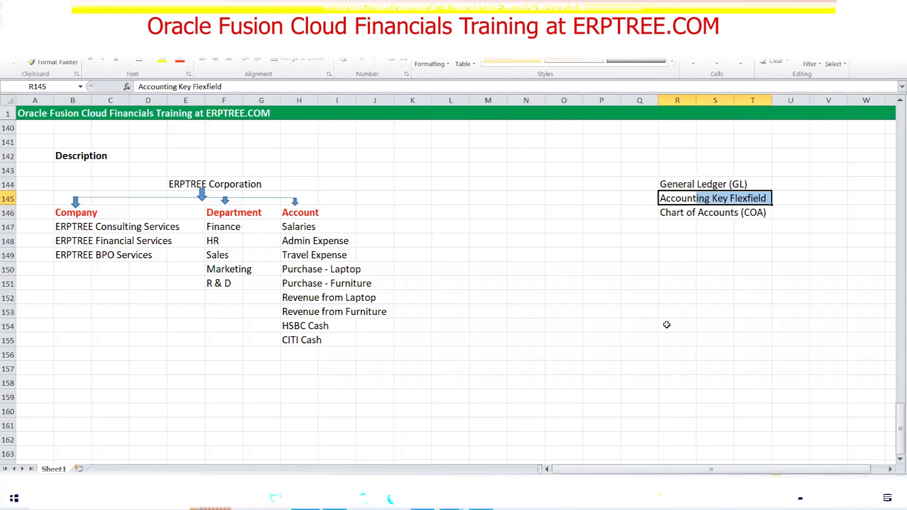
left_click_drag(64, 179, 366, 339)
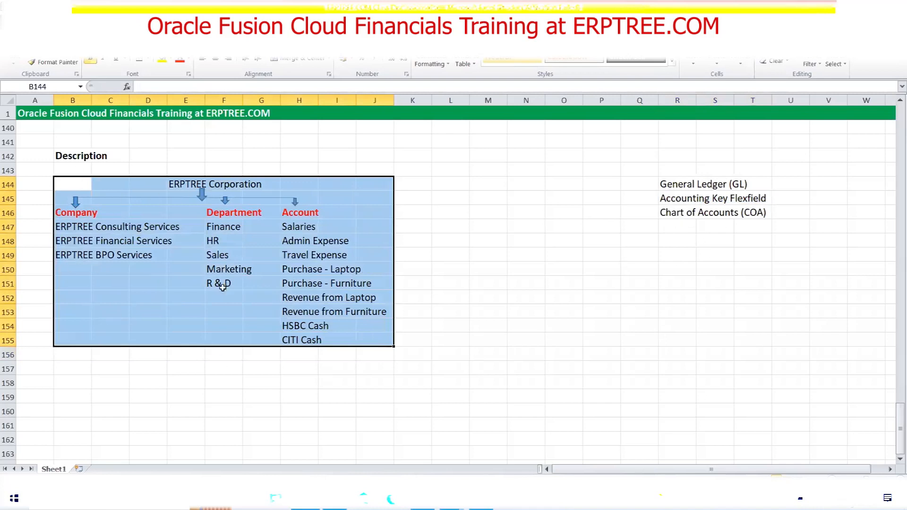
Point out the Company, Department and Account headings and select each column's values
left_click(89, 212)
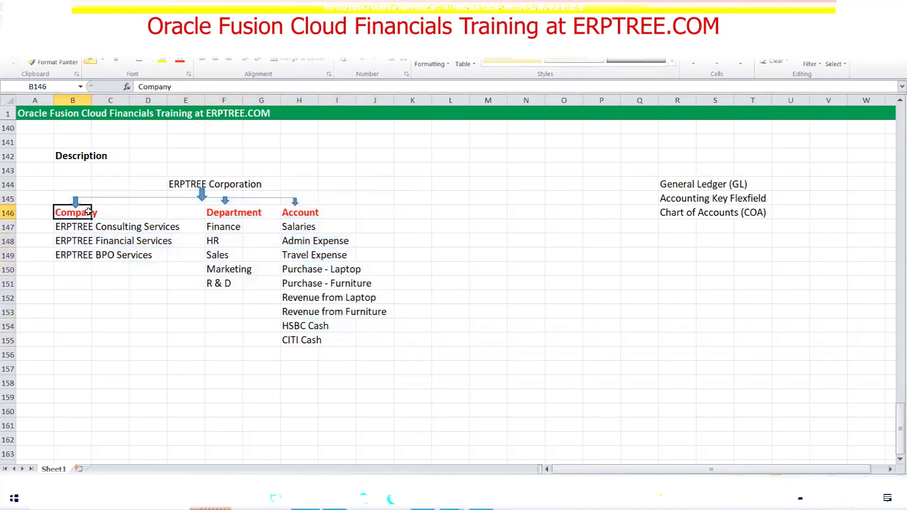
left_click(214, 216)
left_click(300, 216)
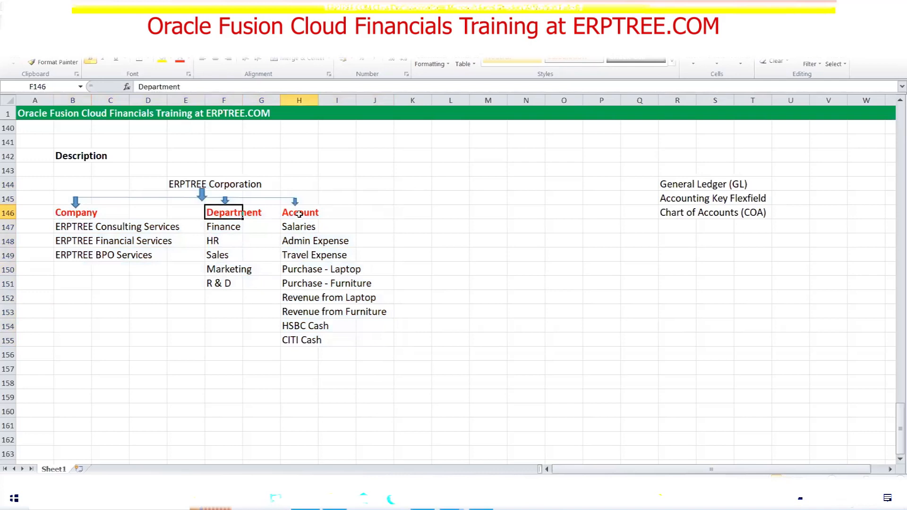
left_click(80, 210)
left_click(212, 211)
left_click_drag(87, 221, 128, 265)
left_click_drag(211, 215, 222, 283)
left_click_drag(286, 213, 306, 334)
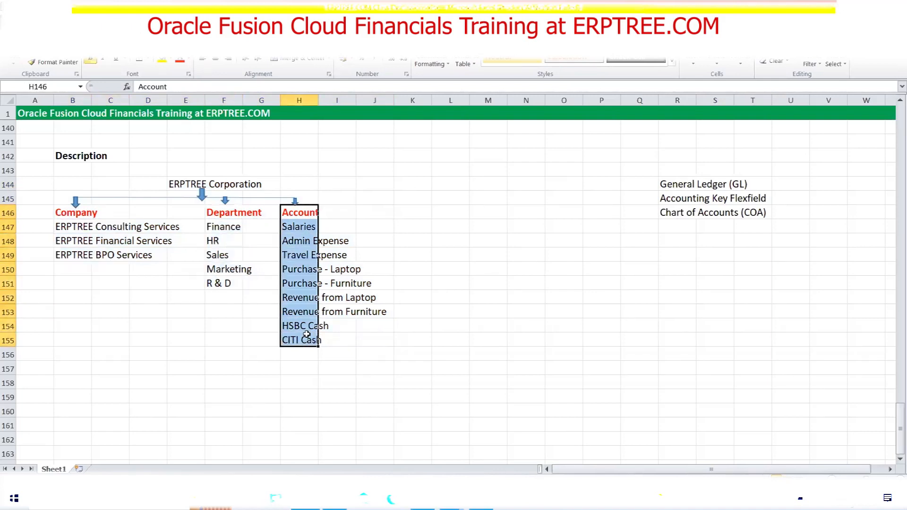
Point out the Company, Department and Account headings again, then select R147
left_click(57, 213)
left_click(213, 215)
left_click(292, 216)
left_click(63, 215)
left_click(216, 219)
left_click(285, 212)
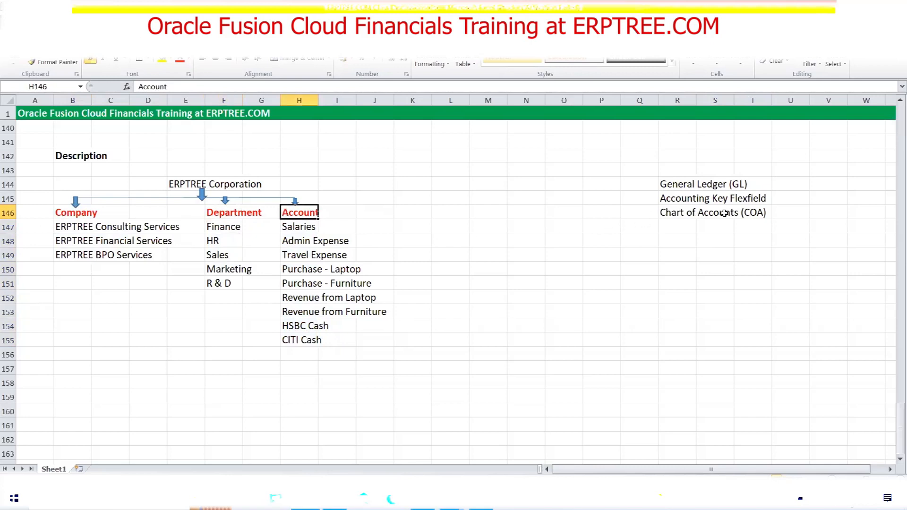
left_click(678, 228)
Enter 'Segments' in R147 and point out the Department and Account headings
type("Segments")
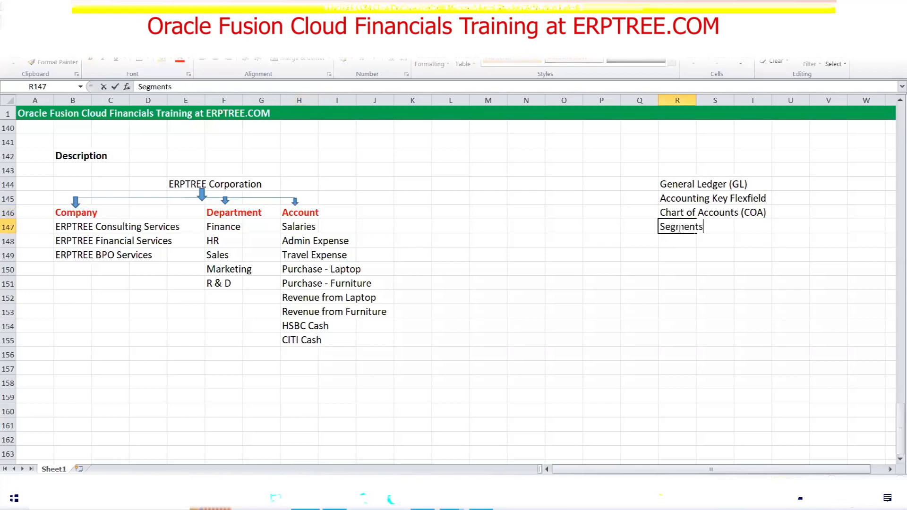
left_click(60, 216)
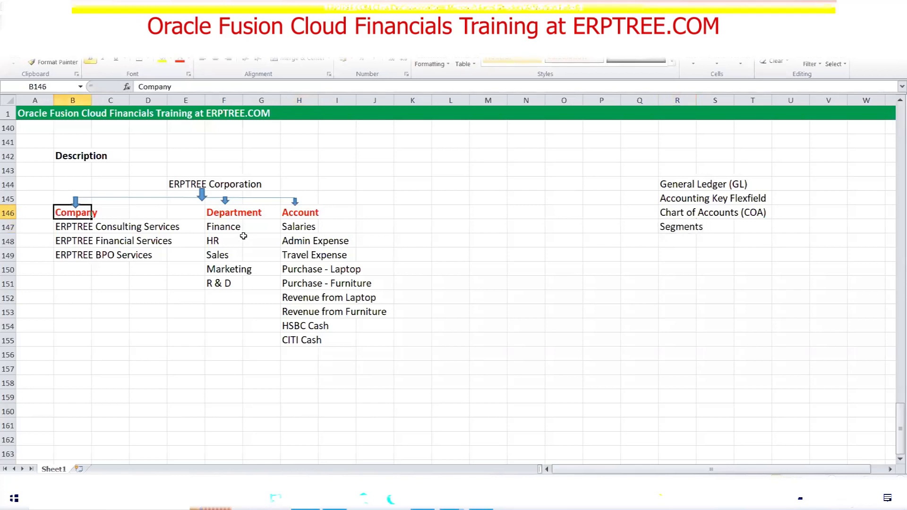
left_click(215, 216)
left_click(298, 215)
left_click(693, 231)
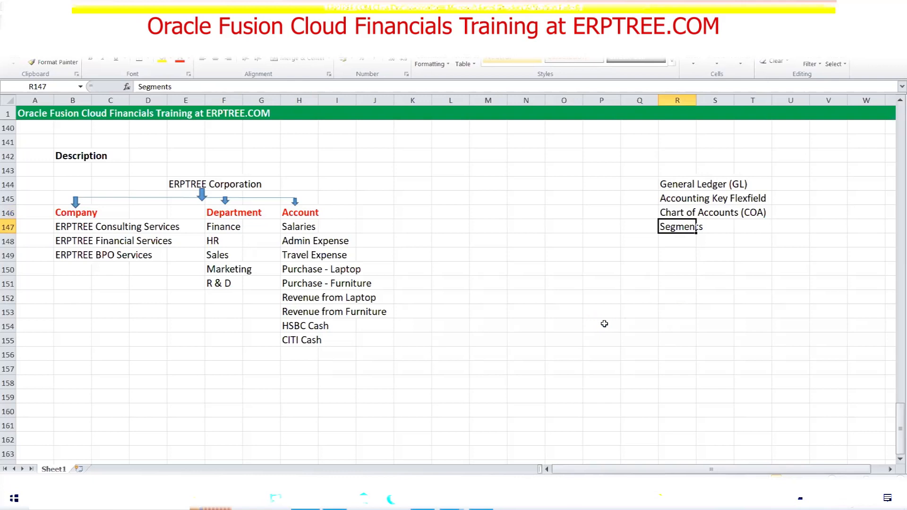
Select the three company names under the Company heading
left_click(66, 228)
left_click_drag(102, 230, 161, 256)
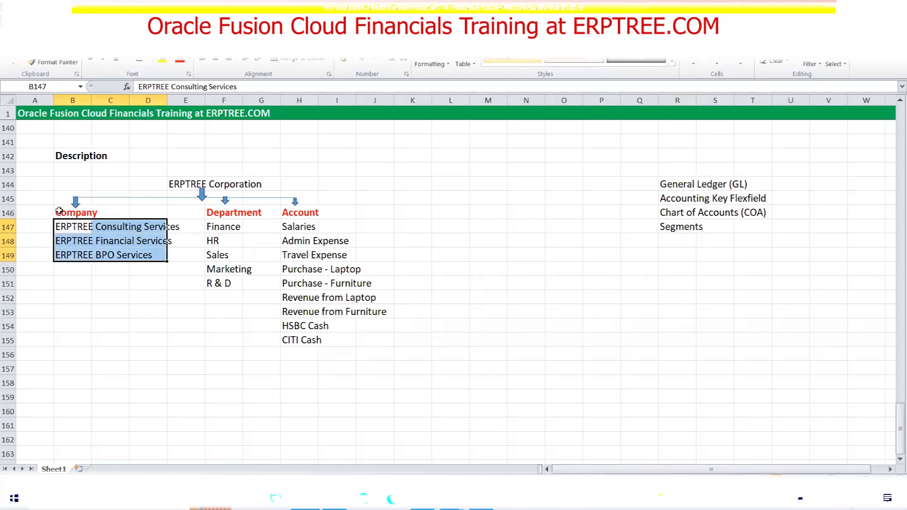
left_click(59, 211)
left_click_drag(59, 226, 157, 256)
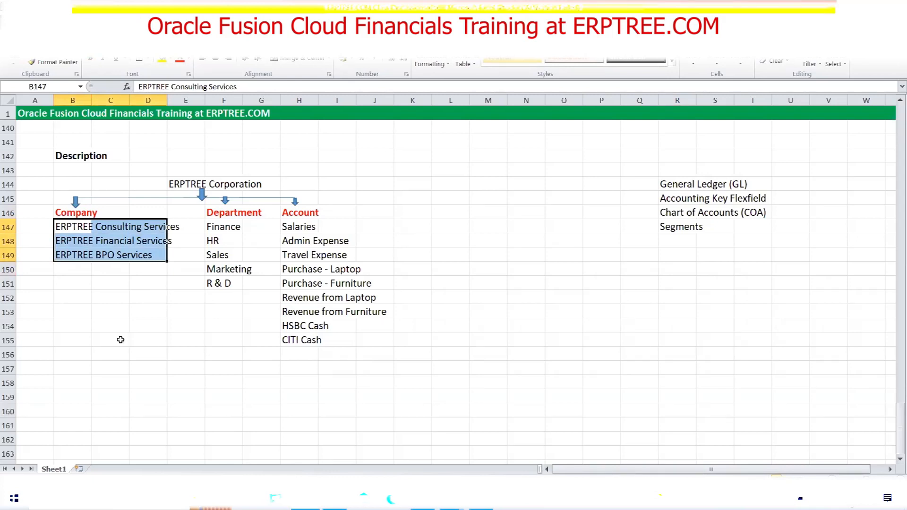
left_click(63, 213)
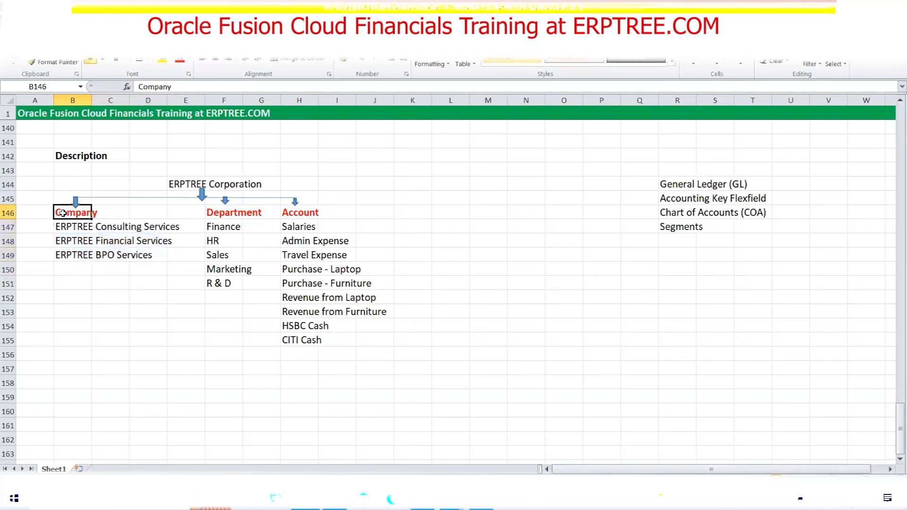
left_click_drag(66, 224, 162, 256)
left_click_drag(62, 228, 170, 263)
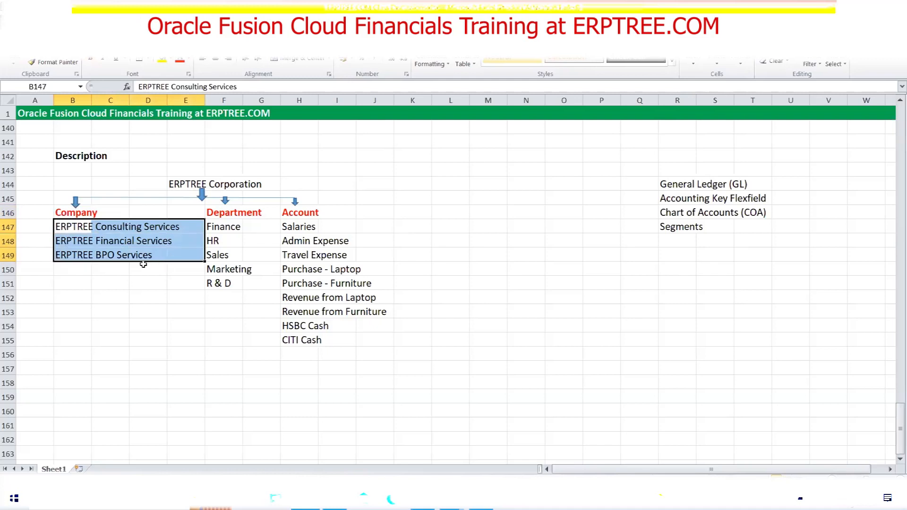
left_click(63, 213)
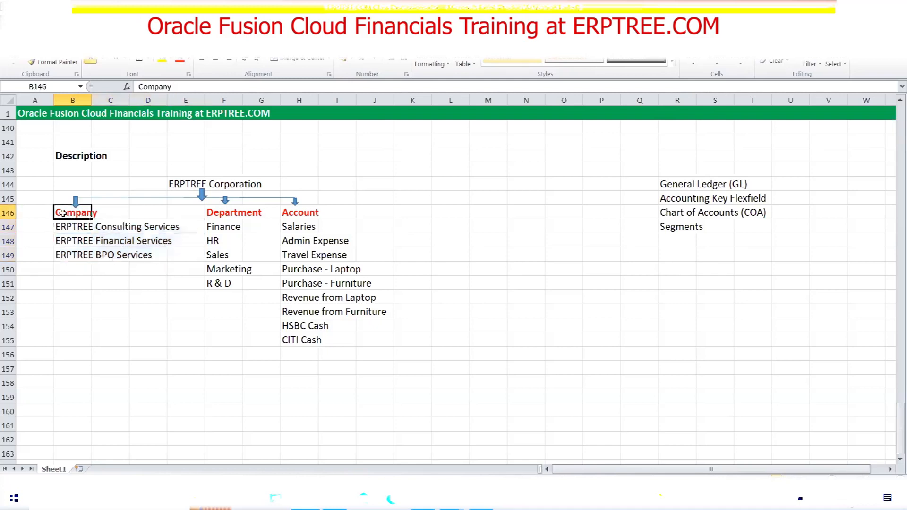
left_click_drag(61, 229, 161, 270)
left_click(208, 216)
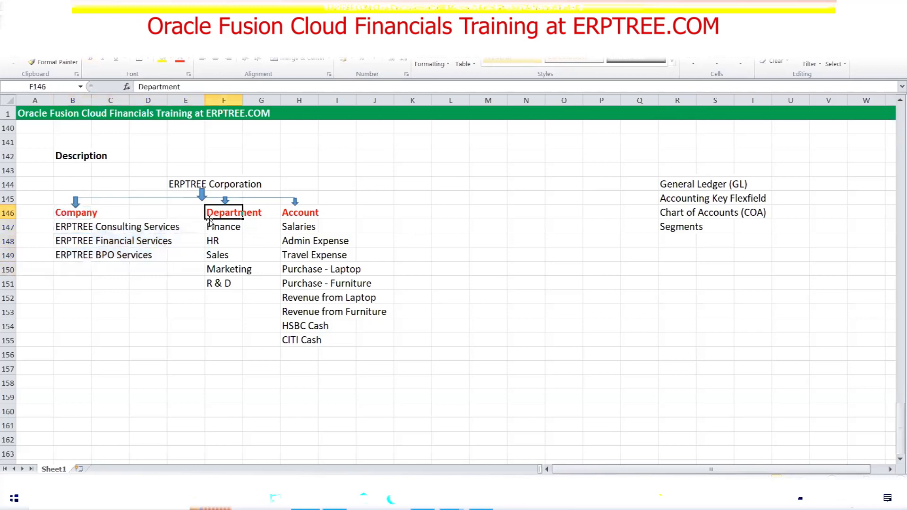
left_click_drag(209, 228, 267, 299)
left_click(289, 216)
left_click_drag(290, 229, 391, 341)
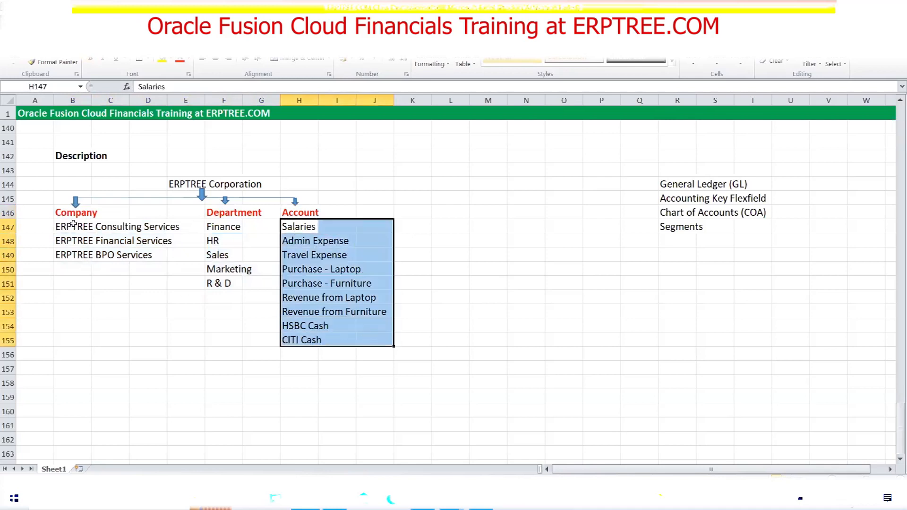
left_click(60, 217)
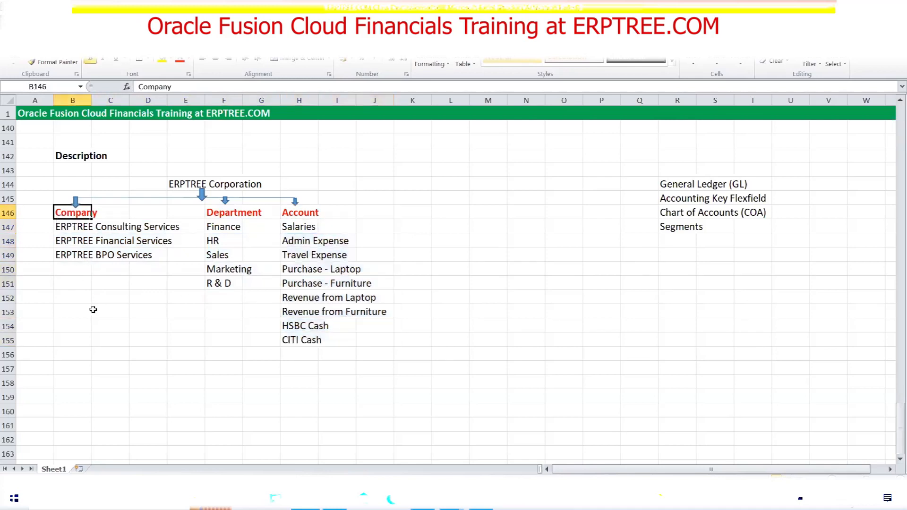
left_click_drag(60, 228, 174, 257)
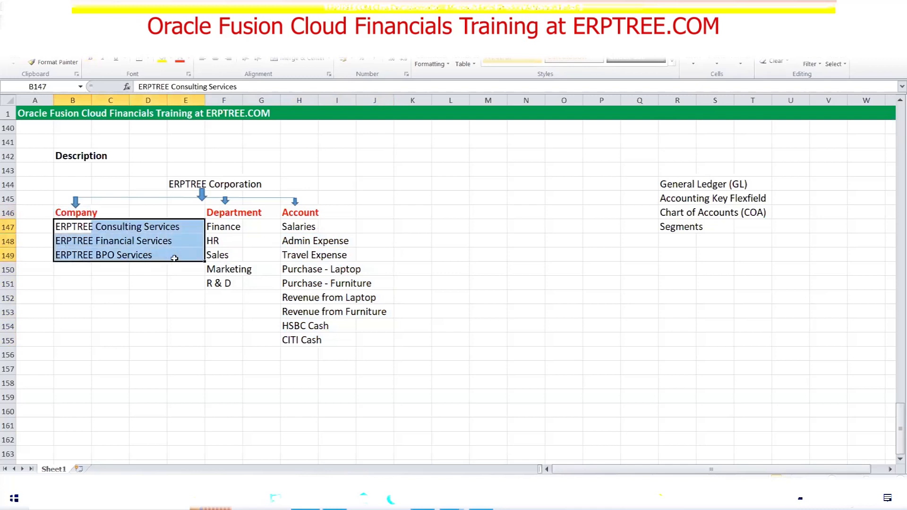
left_click(58, 214)
left_click(216, 213)
left_click(283, 213)
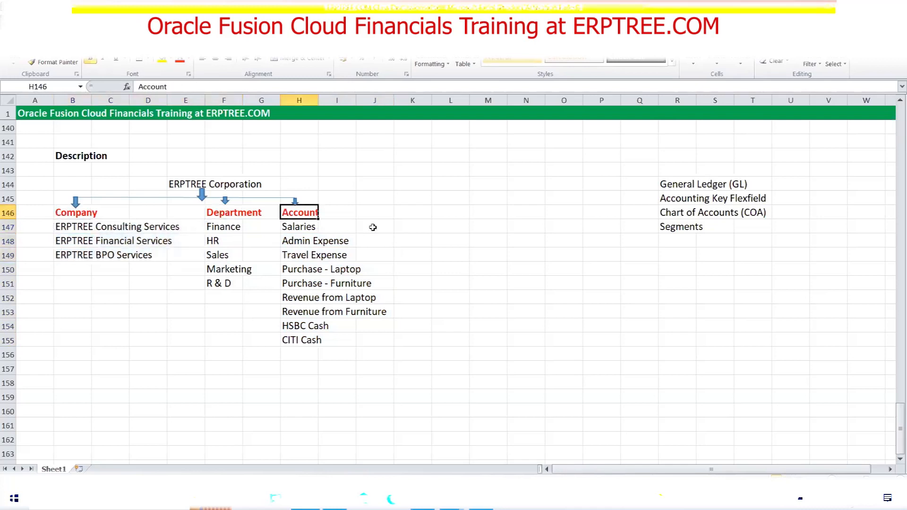
left_click(676, 231)
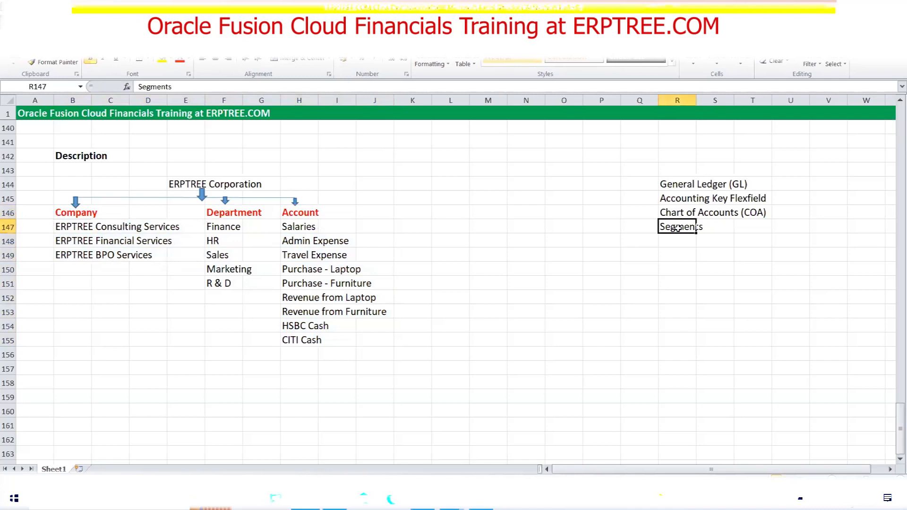
left_click(61, 214)
left_click(212, 212)
left_click(291, 215)
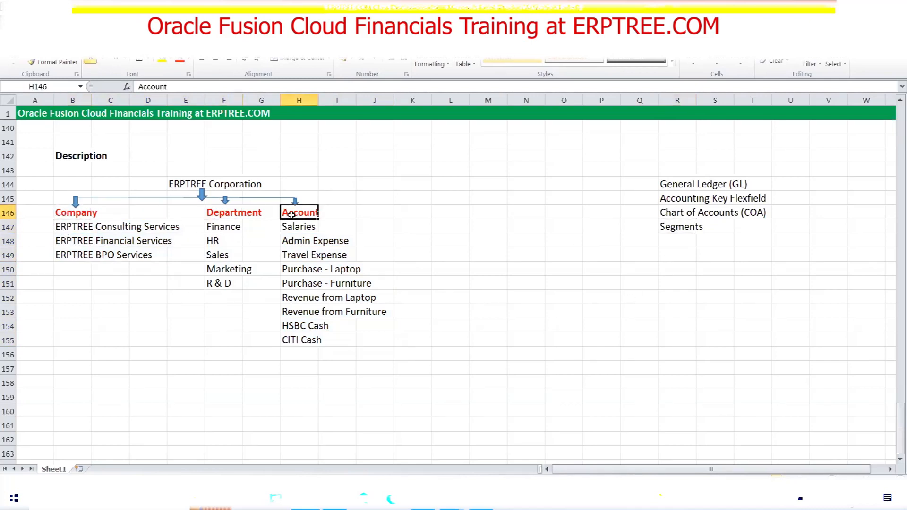
left_click(65, 217)
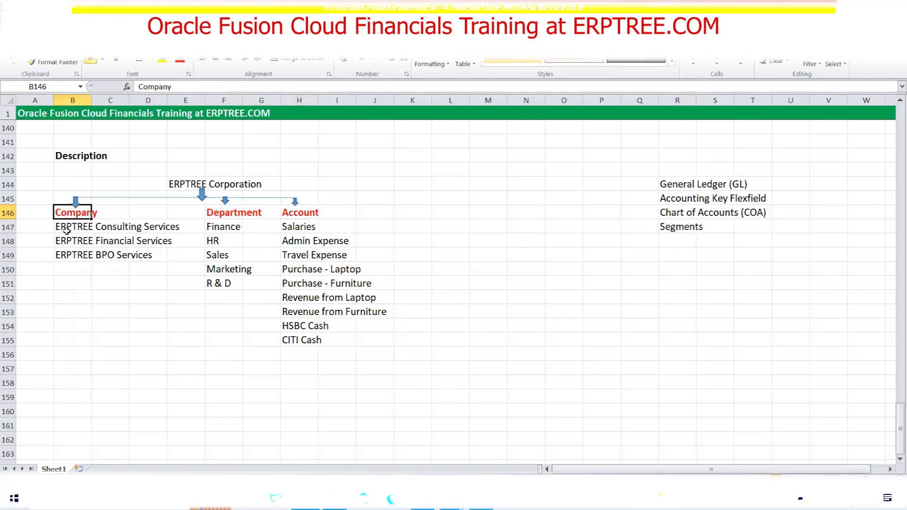
left_click_drag(63, 228, 155, 257)
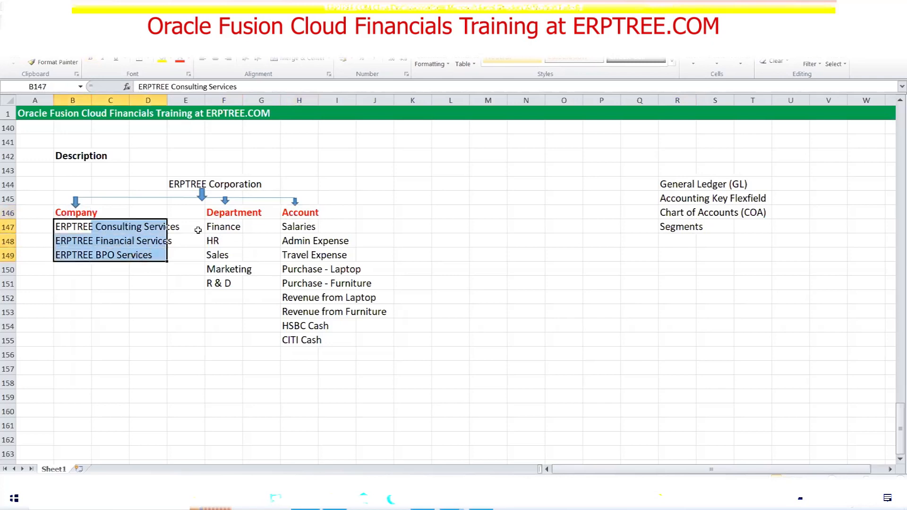
left_click(209, 217)
left_click_drag(211, 229, 239, 285)
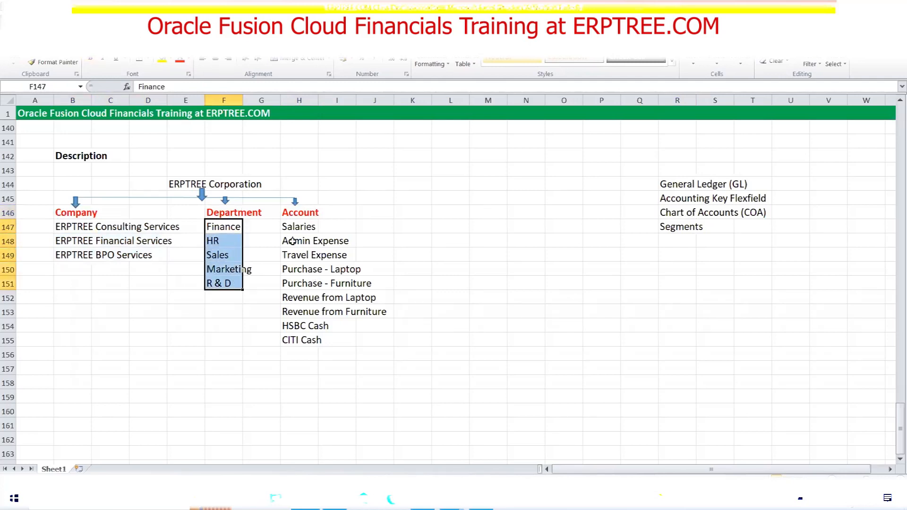
left_click(285, 215)
left_click_drag(294, 225, 367, 338)
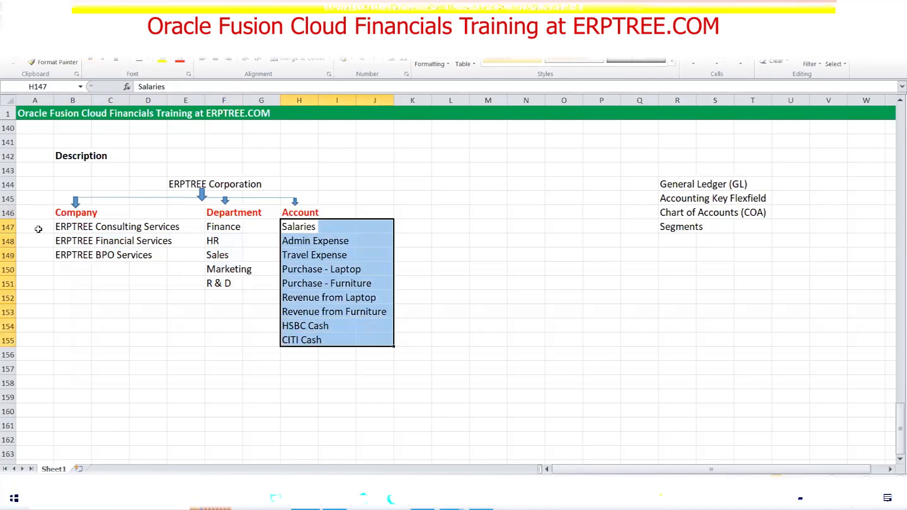
left_click(60, 214)
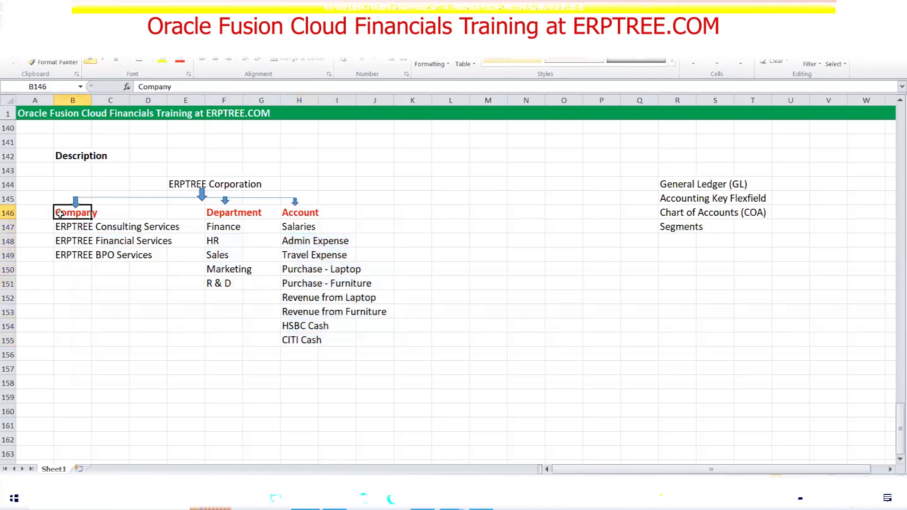
left_click_drag(61, 226, 155, 259)
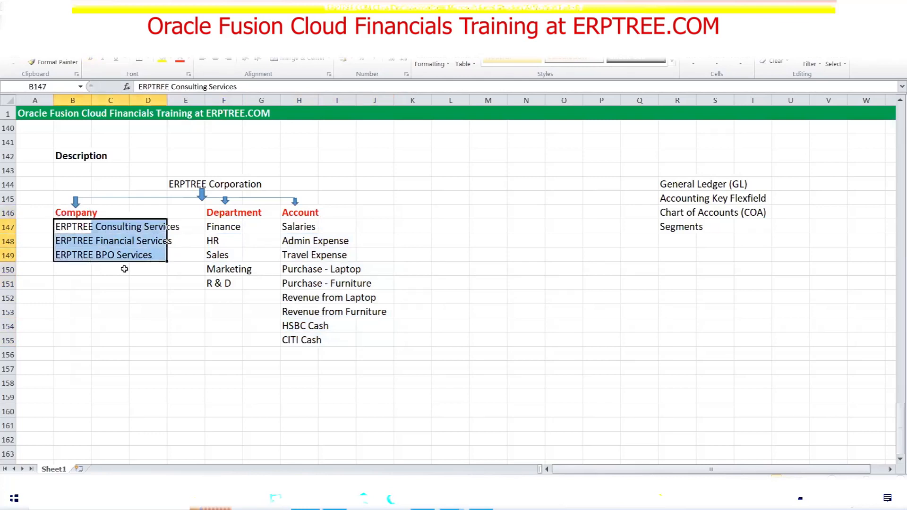
left_click(215, 212)
left_click_drag(220, 228, 246, 283)
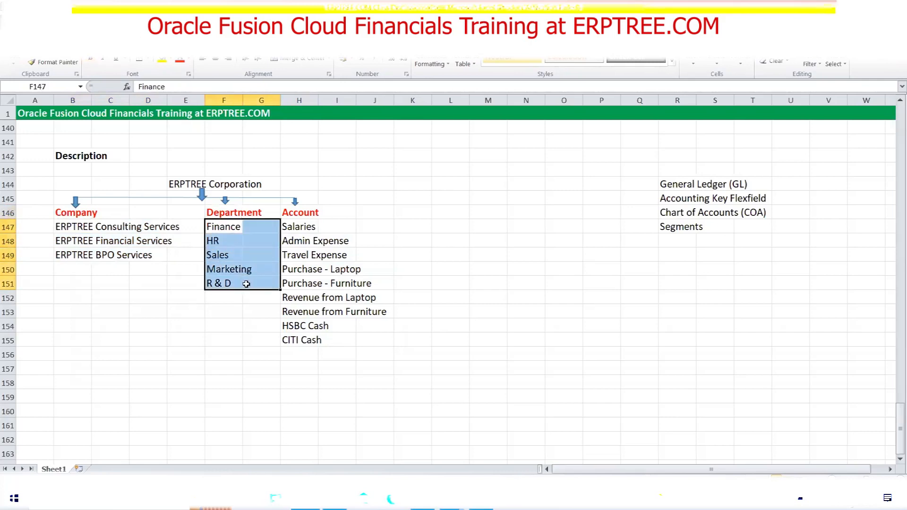
left_click(286, 213)
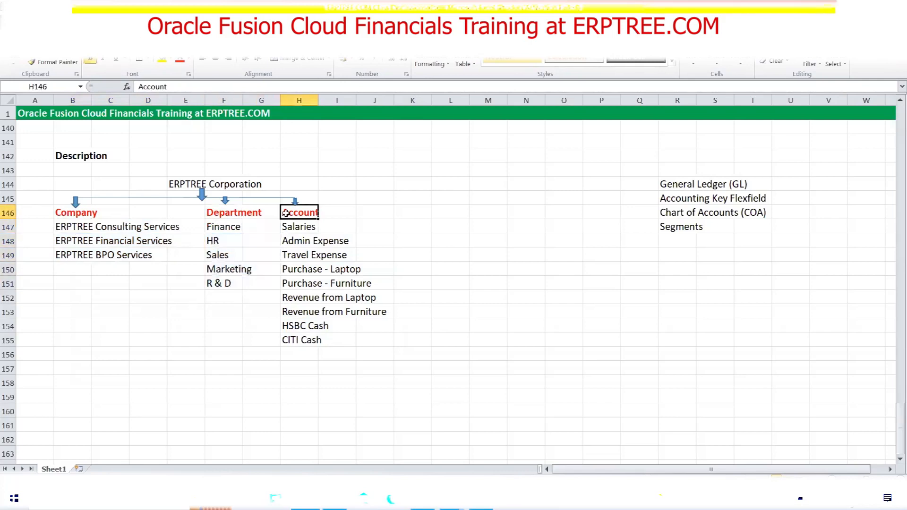
left_click(295, 226)
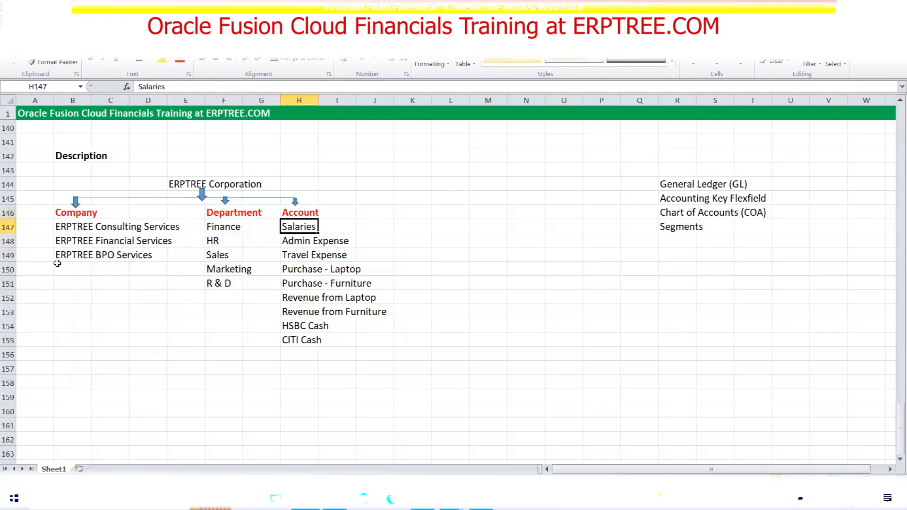
left_click_drag(61, 230, 385, 339)
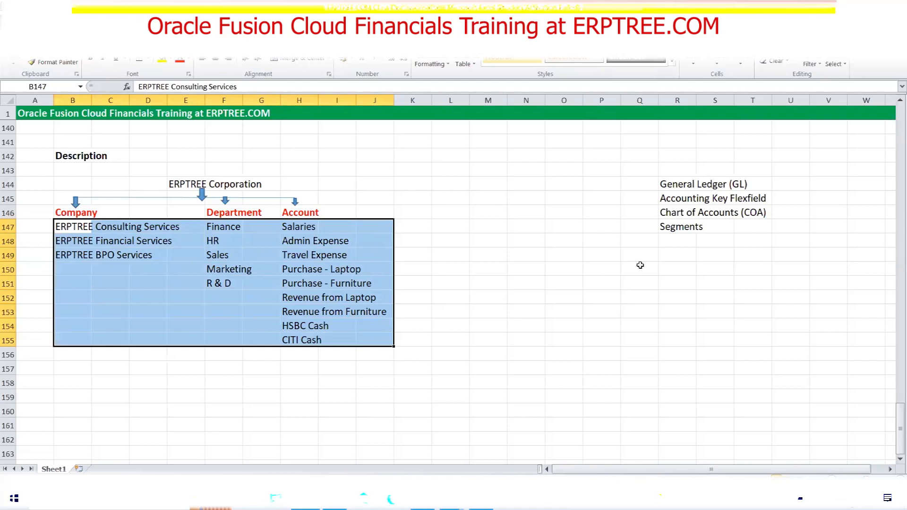
left_click(671, 242)
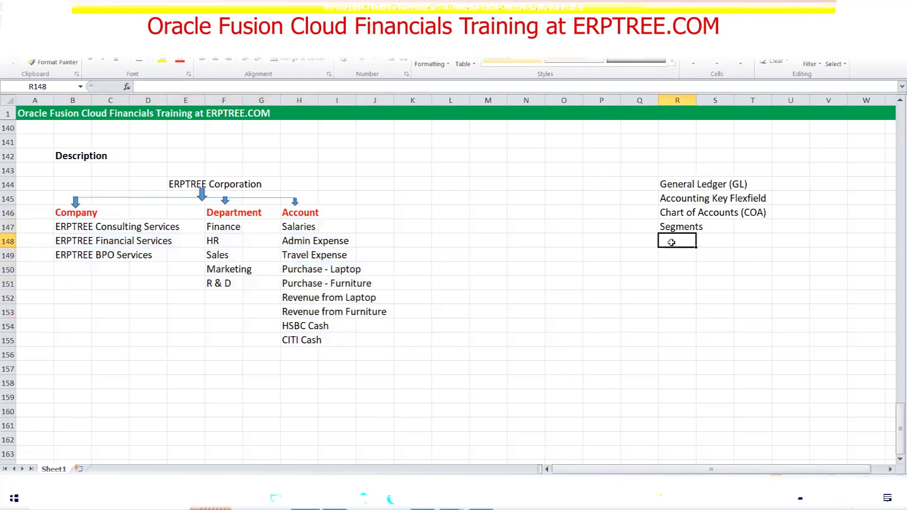
Enter 'Segment Values' in R148 below the Segments note
type("Segment")
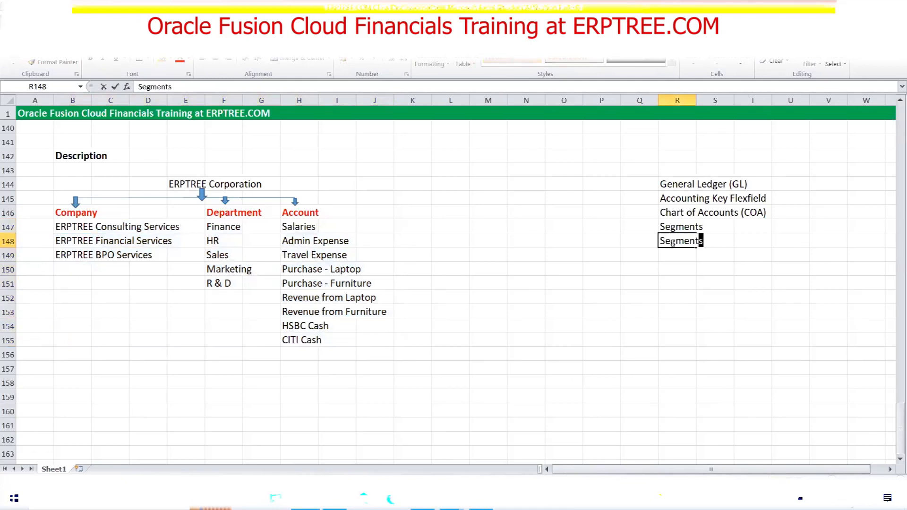
type(" Values")
key("ctrl+Return")
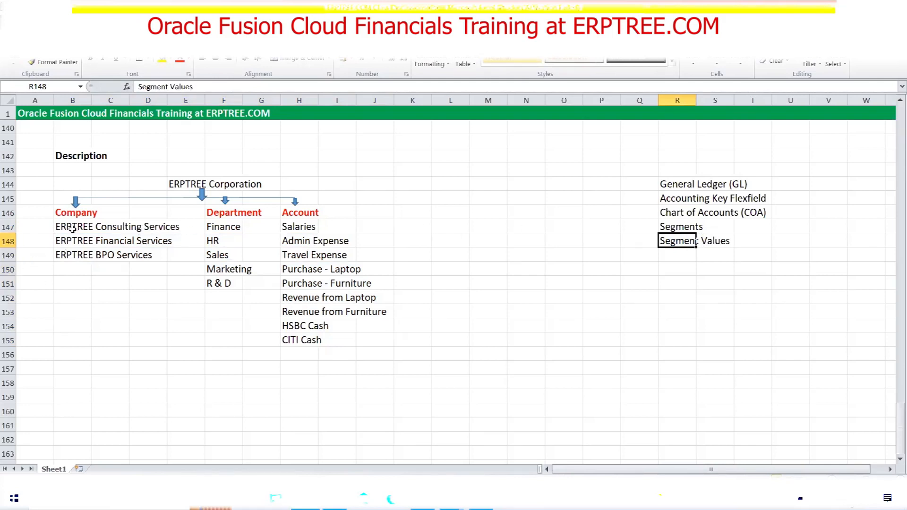
left_click_drag(65, 213, 125, 212)
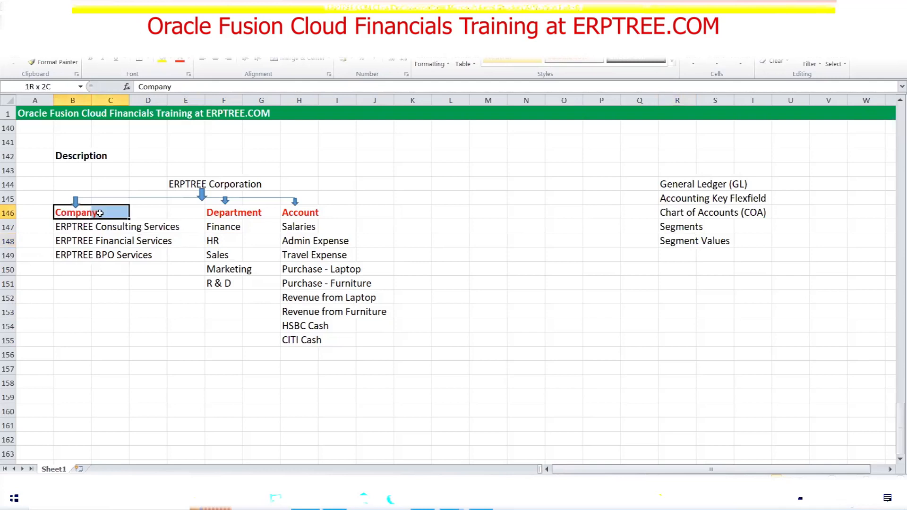
Point out the COA and Segments notes, then select the three company names
left_click_drag(662, 212, 767, 212)
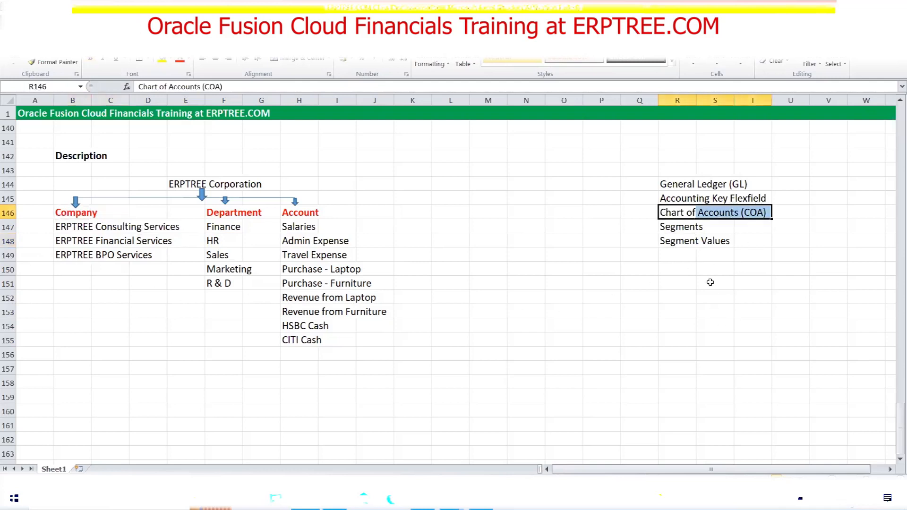
left_click(676, 227)
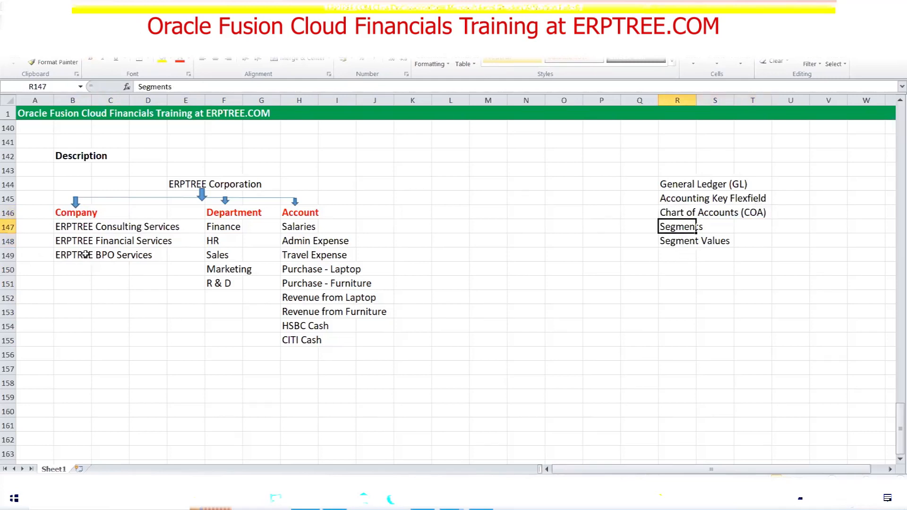
left_click_drag(67, 229, 322, 243)
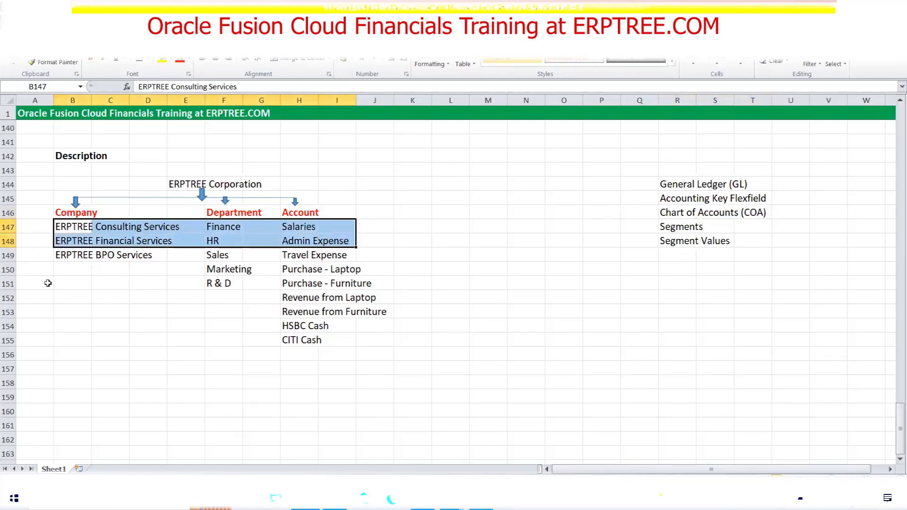
left_click(65, 227)
left_click_drag(66, 227, 145, 228)
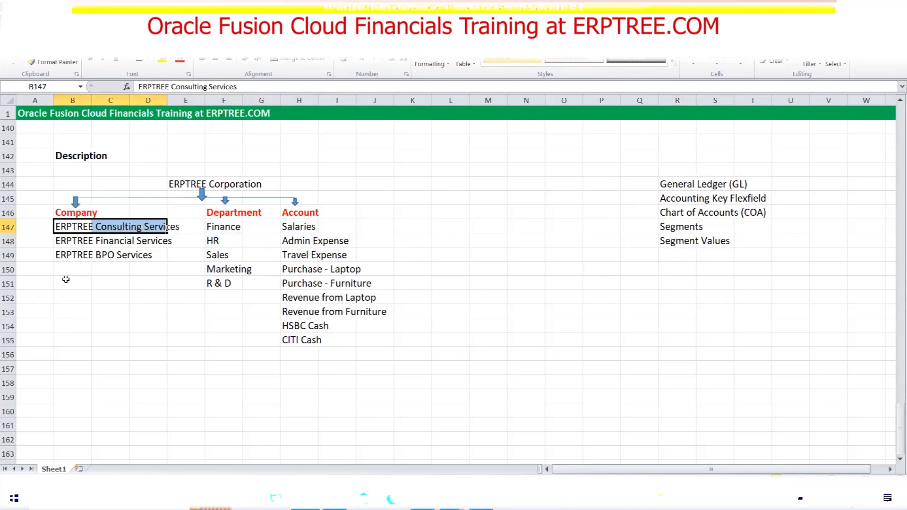
left_click_drag(74, 226, 163, 249)
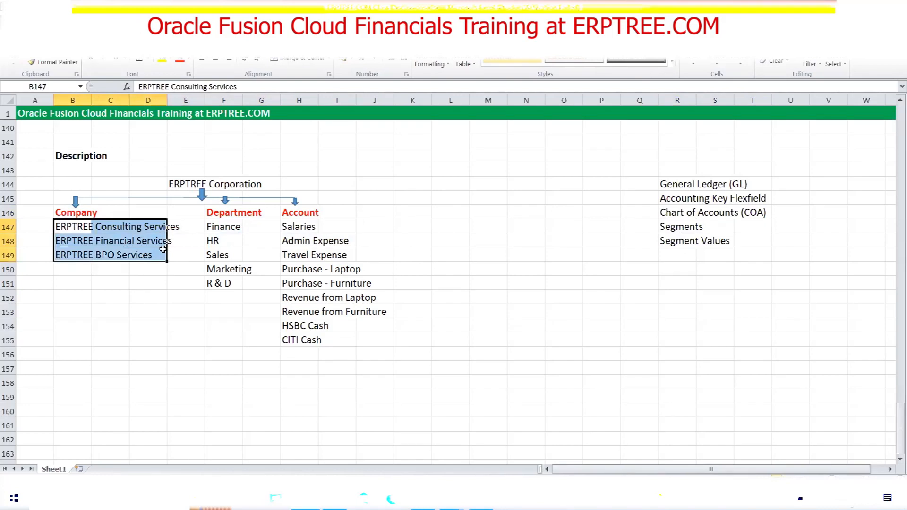
Copy the three company names to B150 and delete the originals
key("ctrl+c")
left_click(72, 255)
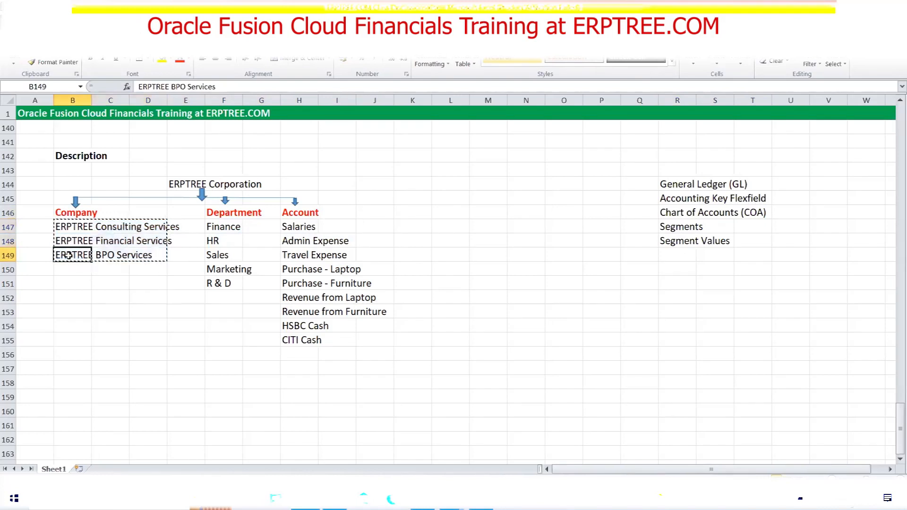
left_click(67, 269)
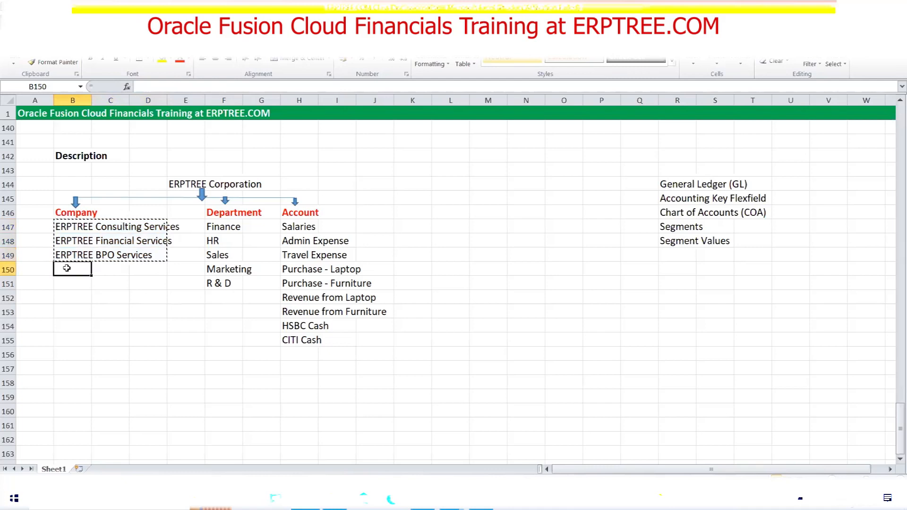
key("ctrl+v")
left_click(63, 226)
left_click_drag(63, 226, 171, 260)
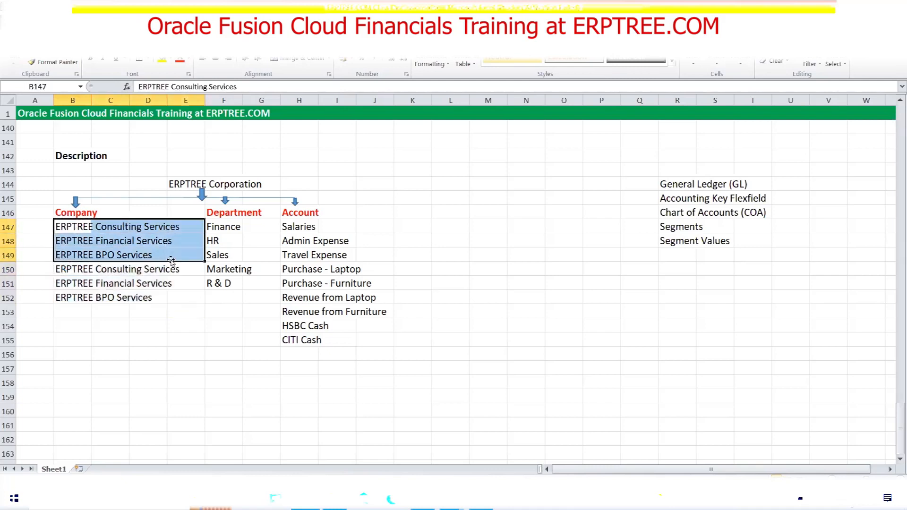
key("Delete")
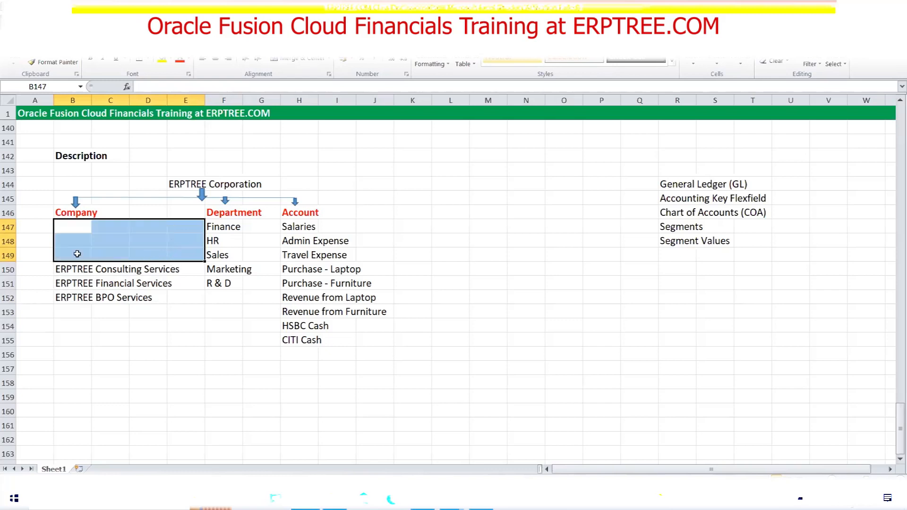
Enter a bold 'Company Value Set' label in B149 above the moved company names
left_click(77, 254)
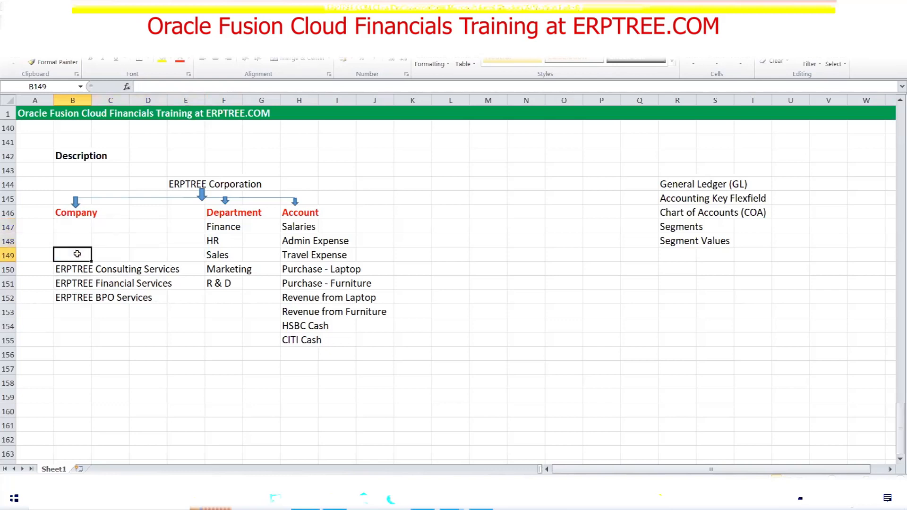
type("Comp")
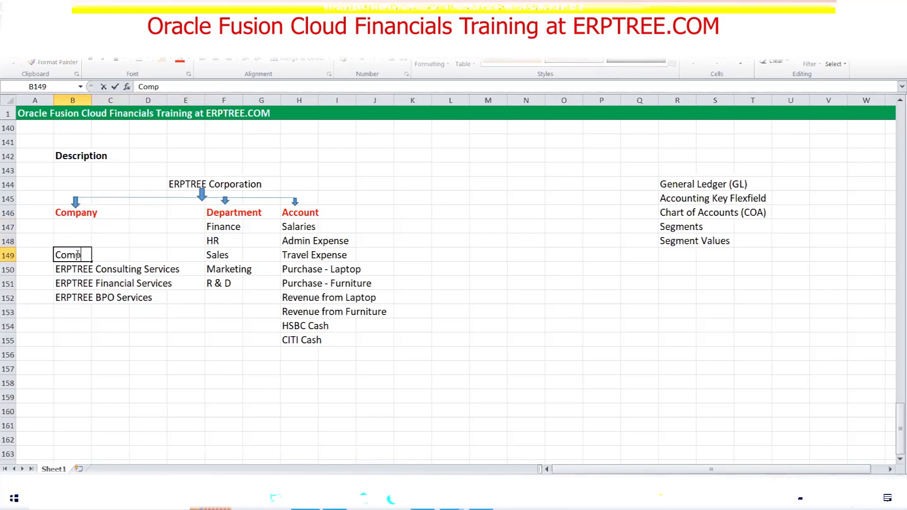
type("any Value ")
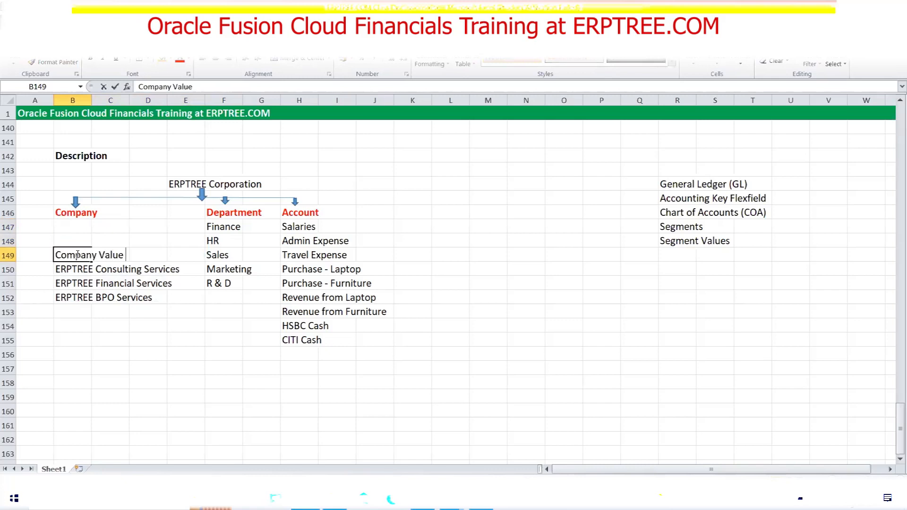
type("Set")
key("ctrl+Return")
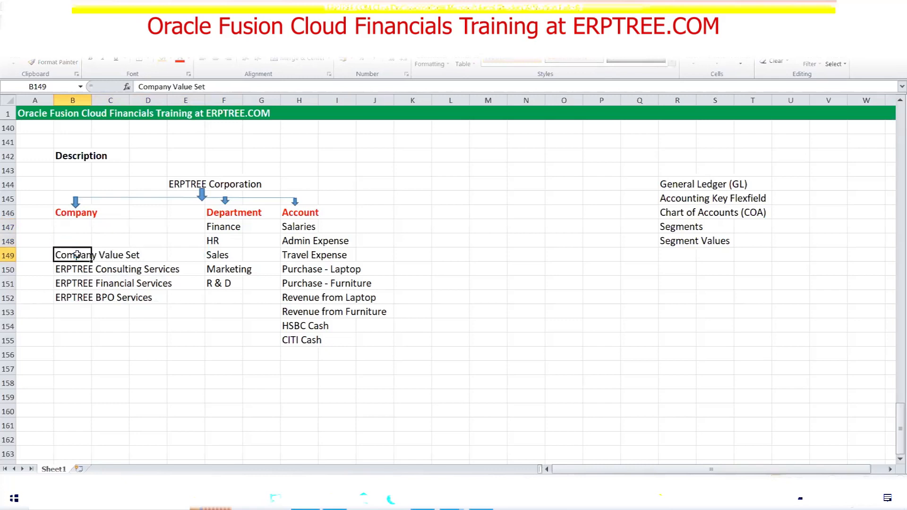
key("ctrl+b")
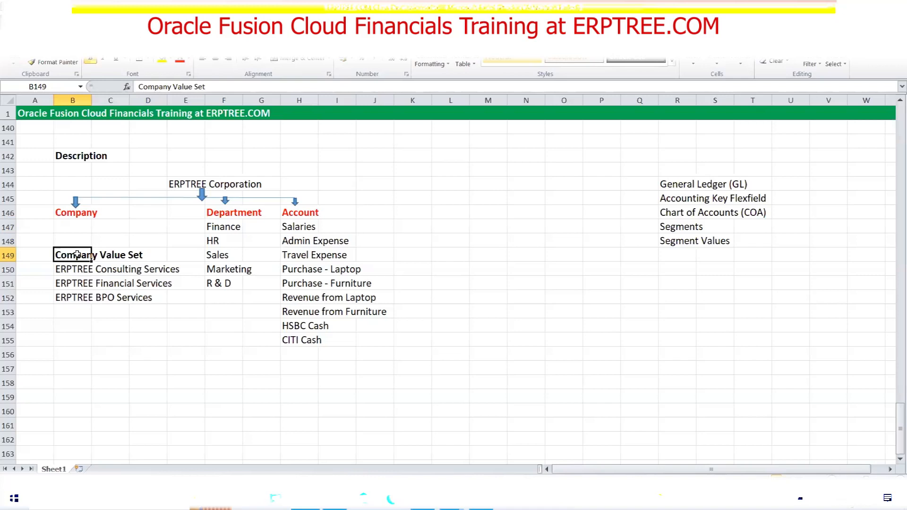
left_click(75, 214)
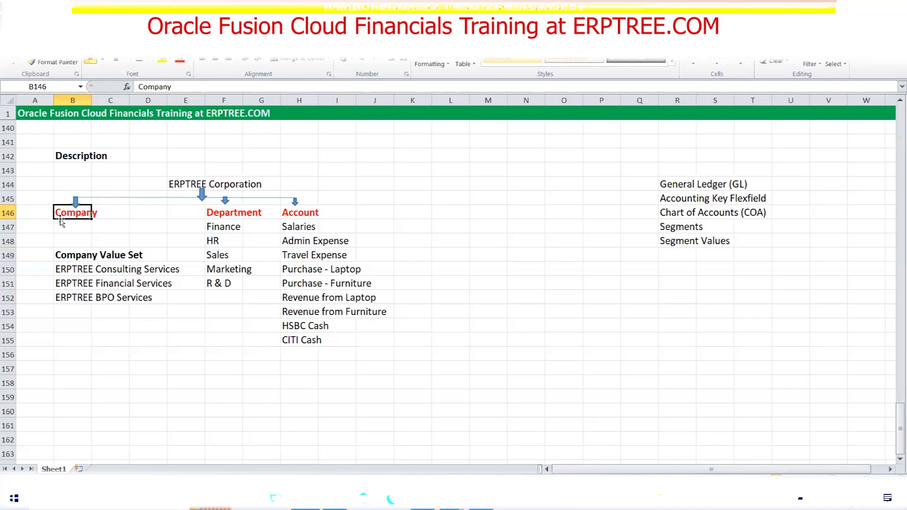
left_click_drag(62, 272, 158, 296)
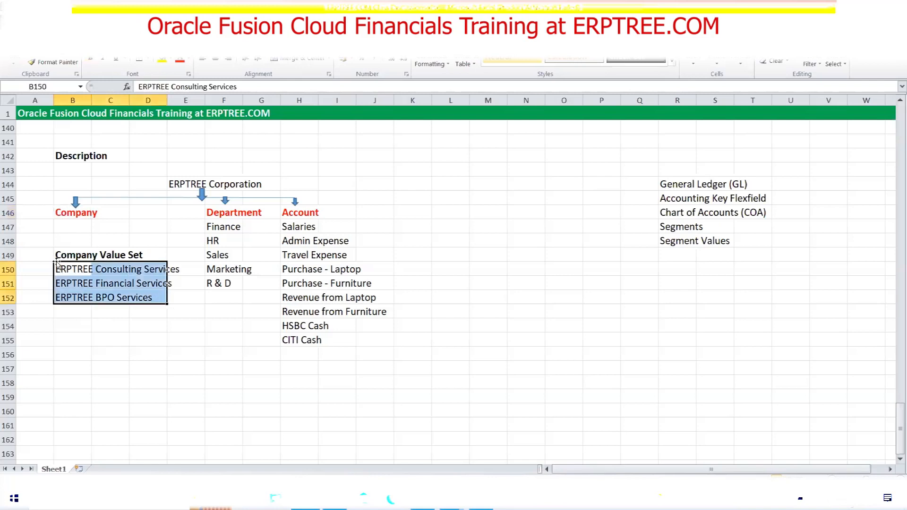
left_click_drag(58, 256, 141, 257)
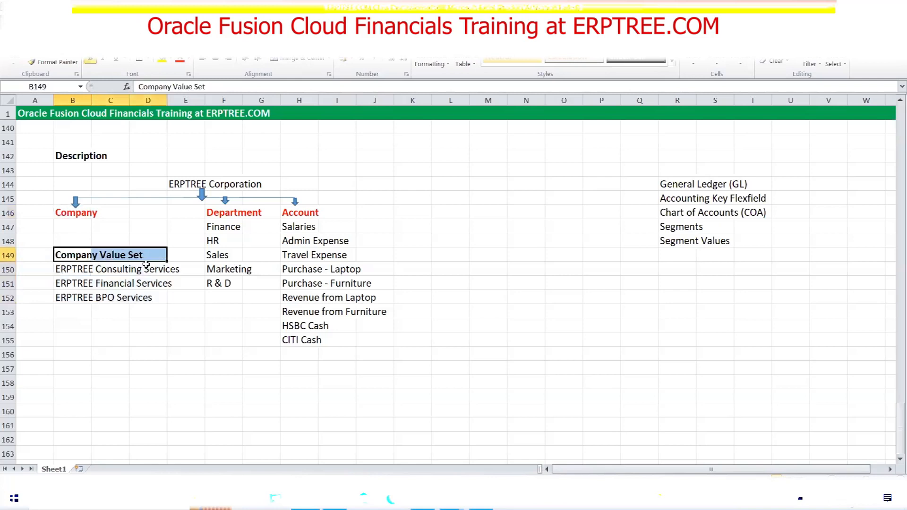
left_click_drag(57, 255, 141, 253)
left_click(73, 266)
left_click_drag(73, 266, 162, 296)
left_click(173, 338)
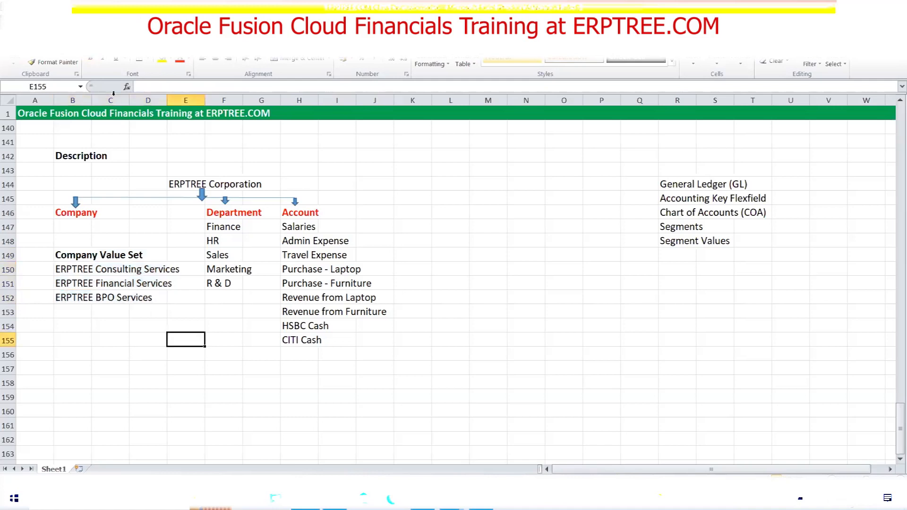
Draw an arrow from Company Value Set up to Company, then copy the department values
left_click(78, 22)
left_click(95, 51)
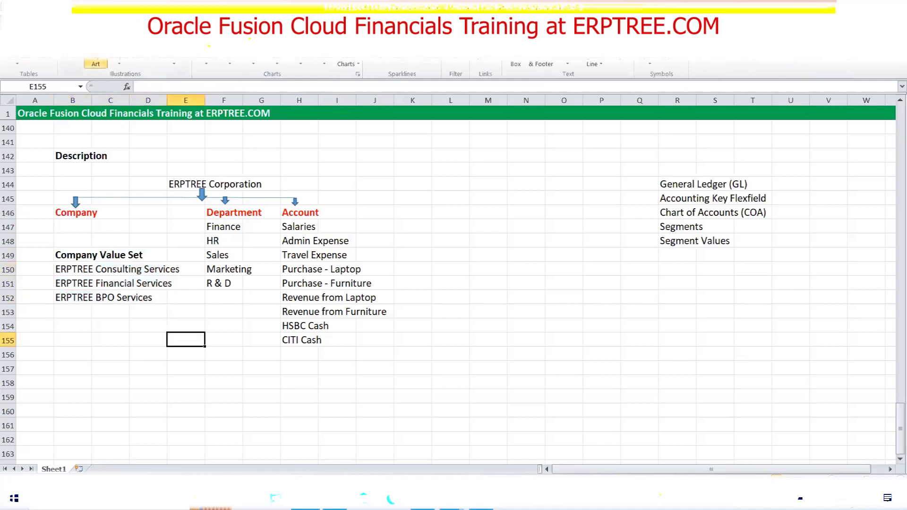
left_click(120, 62)
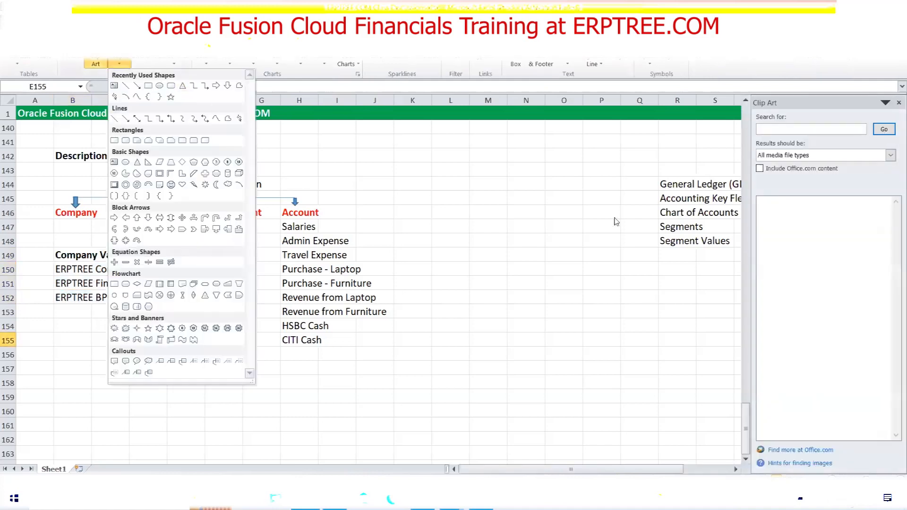
left_click(894, 103)
left_click(894, 103)
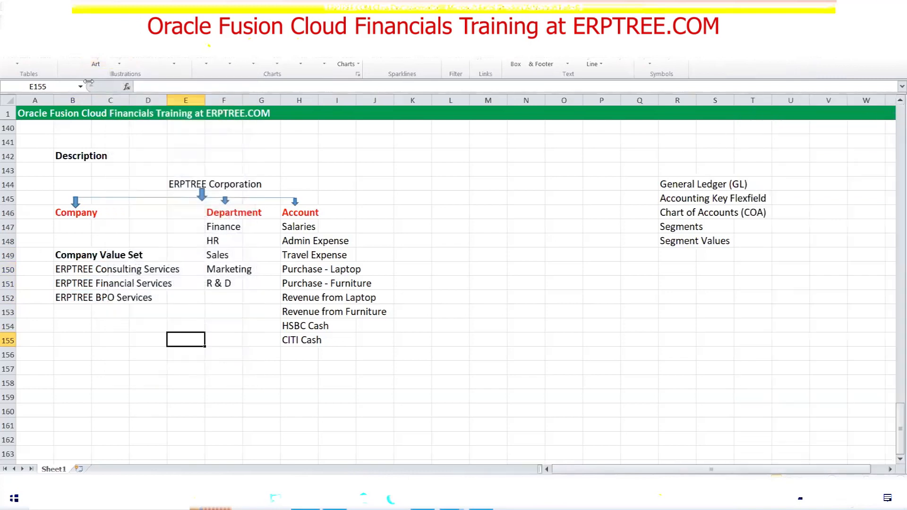
left_click(120, 63)
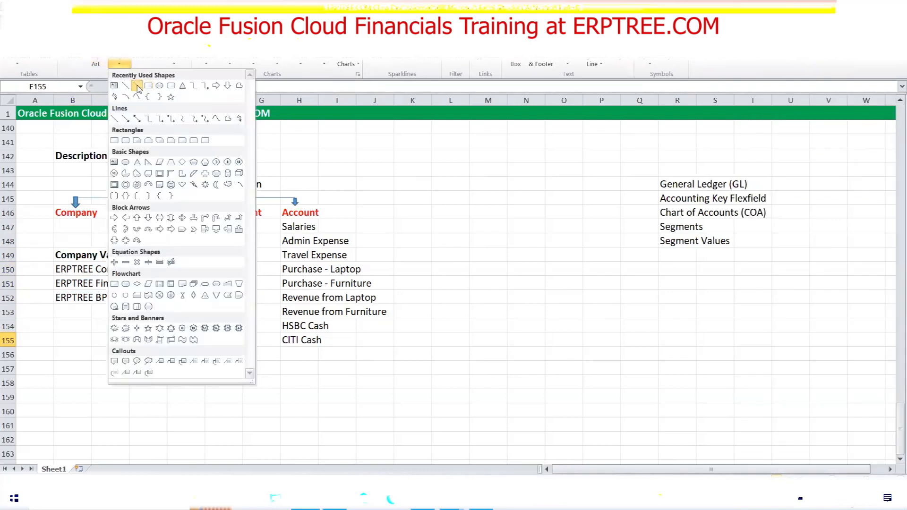
left_click(137, 86)
left_click_drag(95, 254, 82, 217)
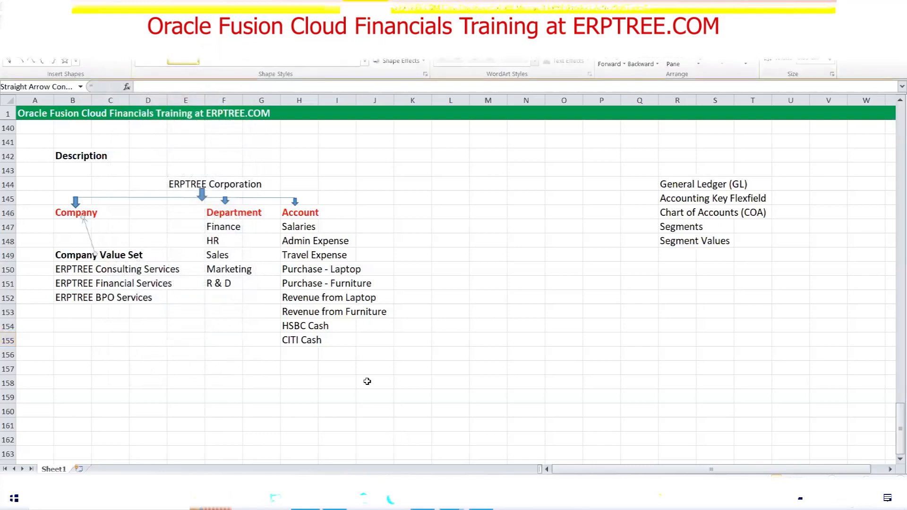
left_click_drag(215, 223, 224, 282)
key("ctrl+c")
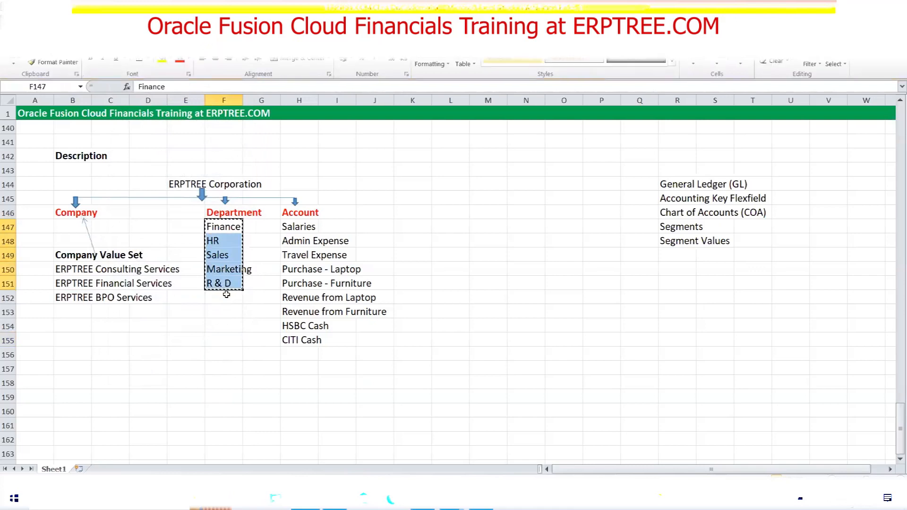
Paste the department values at F150, clear the originals, and add bold 'Department Value Set' in F149
left_click(215, 267)
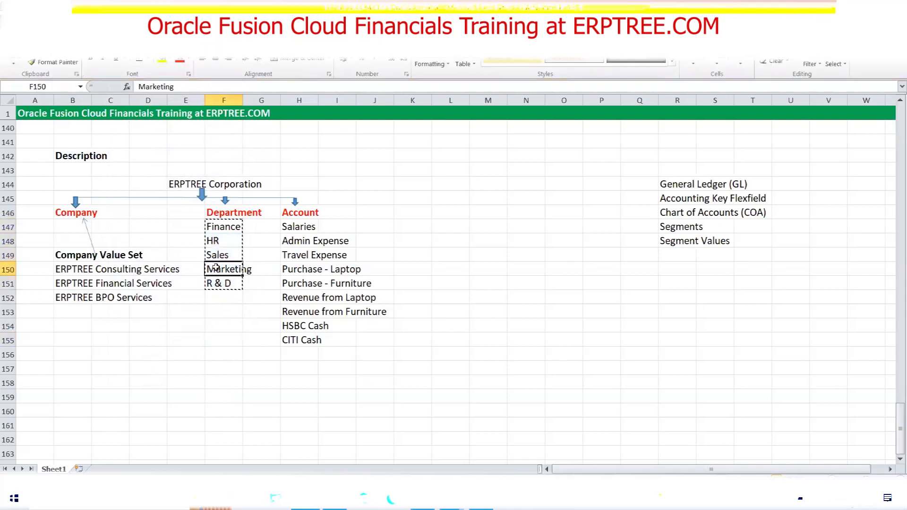
key("ctrl+v")
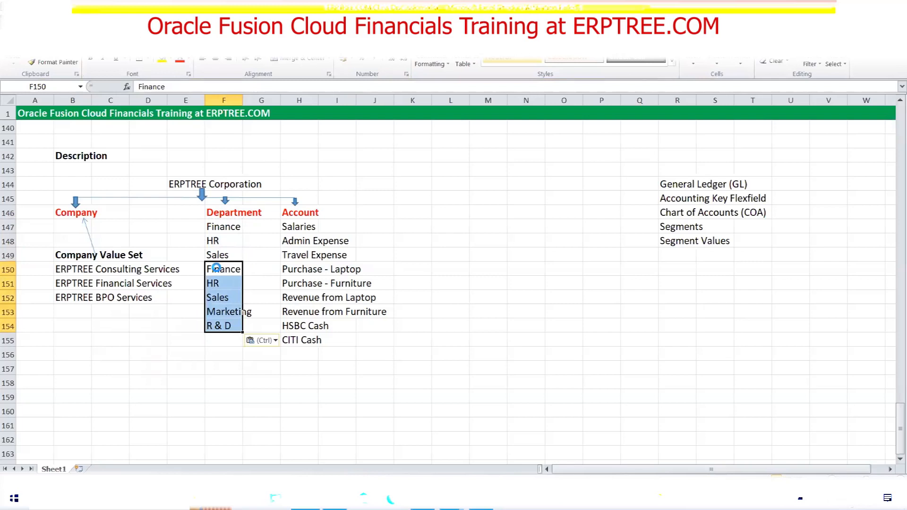
left_click_drag(208, 222, 237, 265)
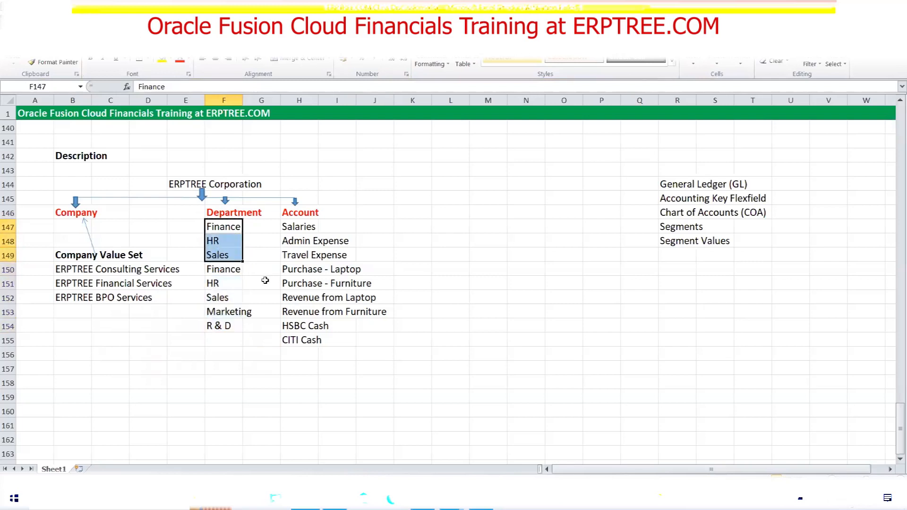
key("Delete")
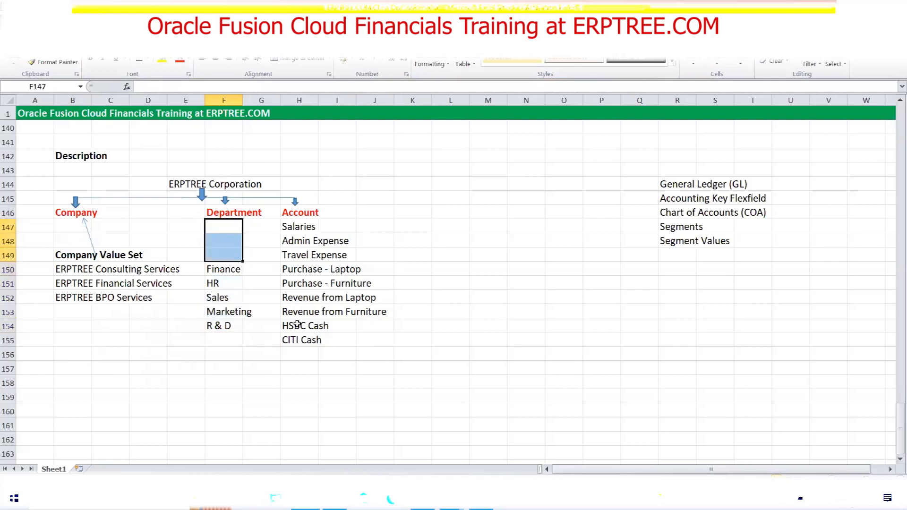
left_click(224, 254)
type("Department Value Set")
key("ctrl+s")
key("ctrl+b")
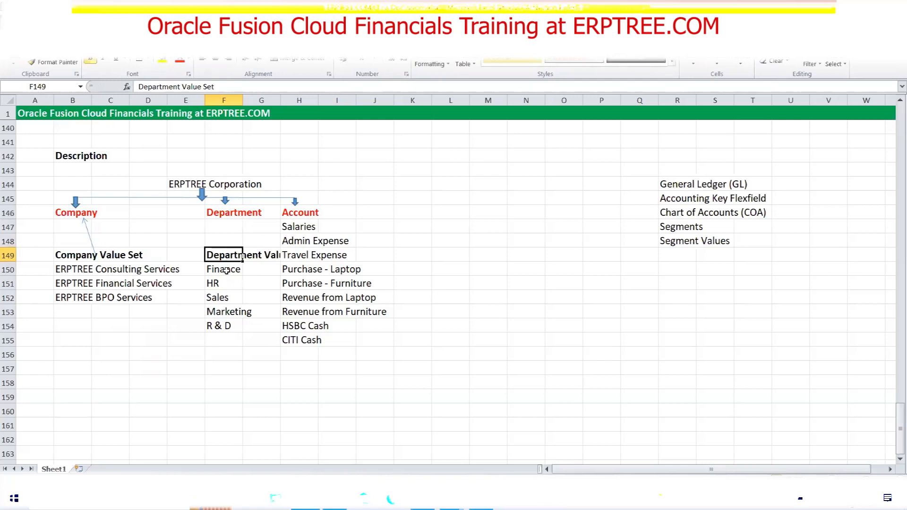
Draw an arrow from Department Value Set up to the Department label
left_click_drag(223, 273, 224, 331)
left_click(224, 342)
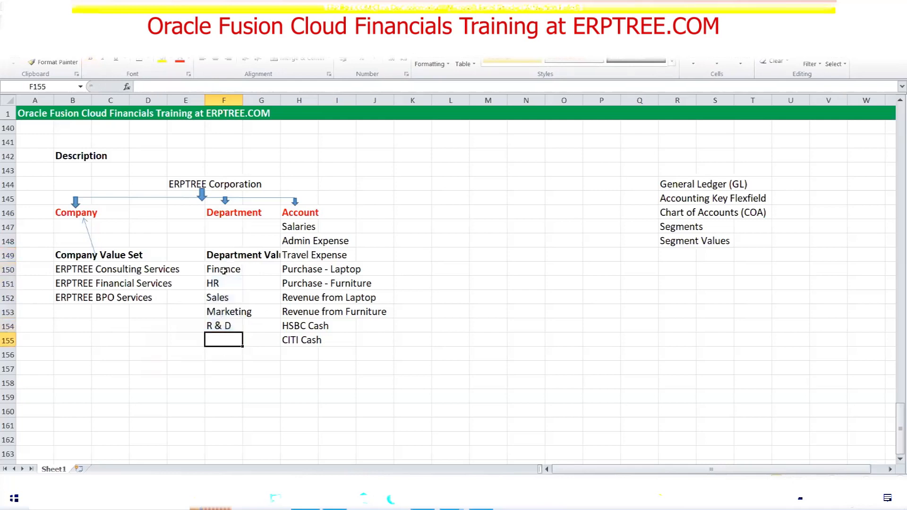
left_click(221, 256)
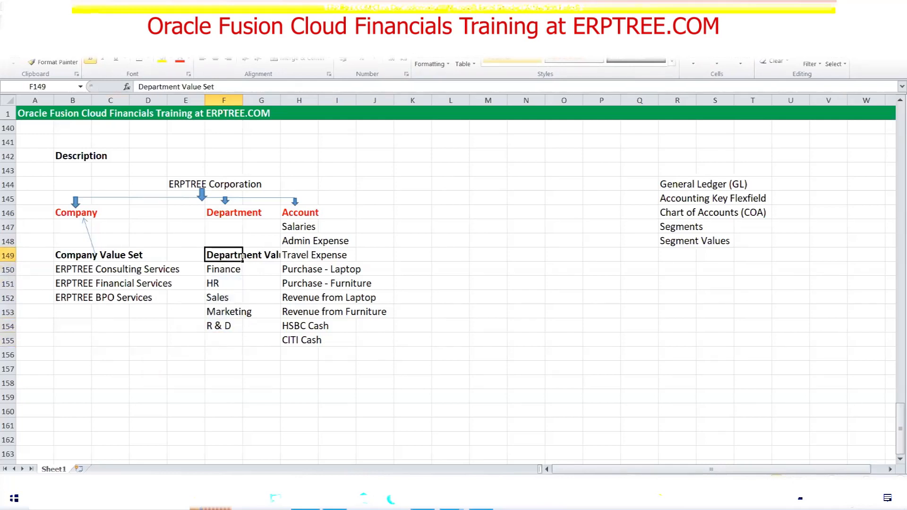
left_click(70, 20)
left_click(120, 58)
left_click(136, 86)
left_click_drag(230, 248, 227, 217)
left_click_drag(217, 270, 235, 325)
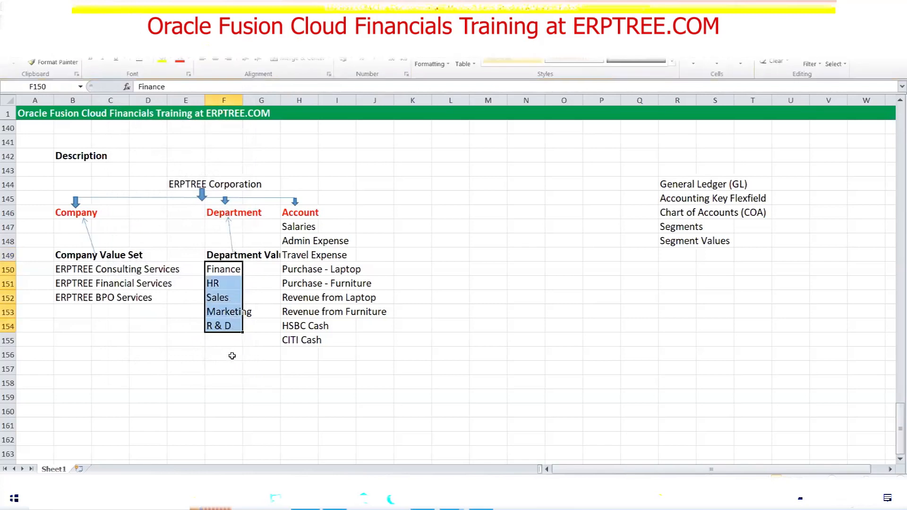
left_click(233, 355)
left_click_drag(216, 267, 218, 326)
left_click(211, 211)
left_click(221, 259)
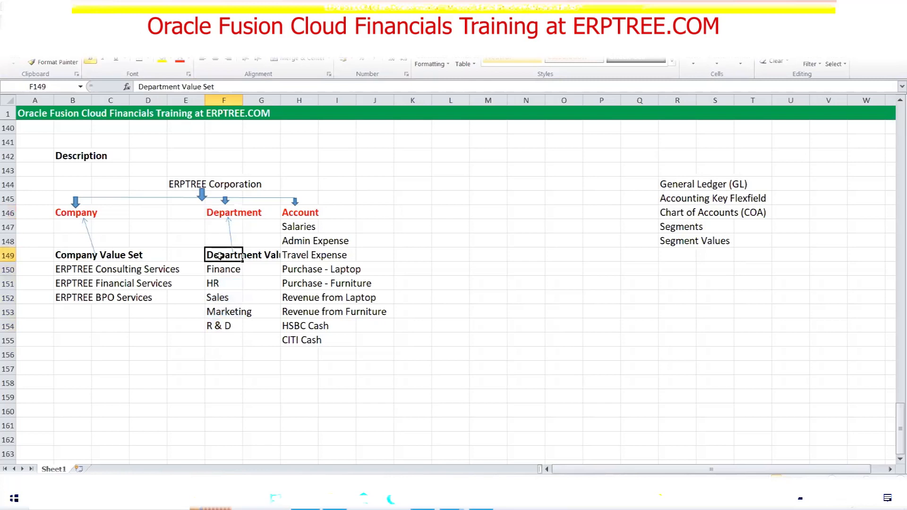
Move the account values to J150 under a bold 'Account Value Set' heading in J149
left_click_drag(299, 227, 341, 337)
key("ctrl+c")
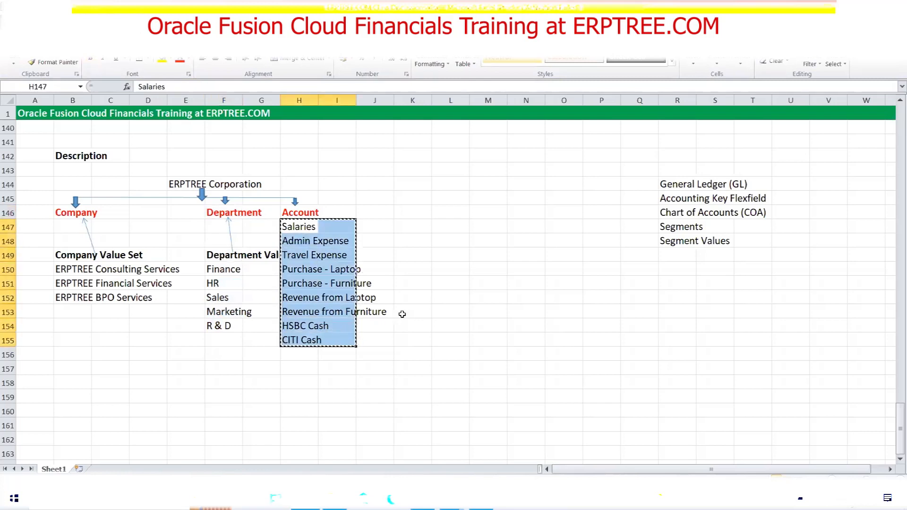
left_click(365, 269)
key("ctrl+v")
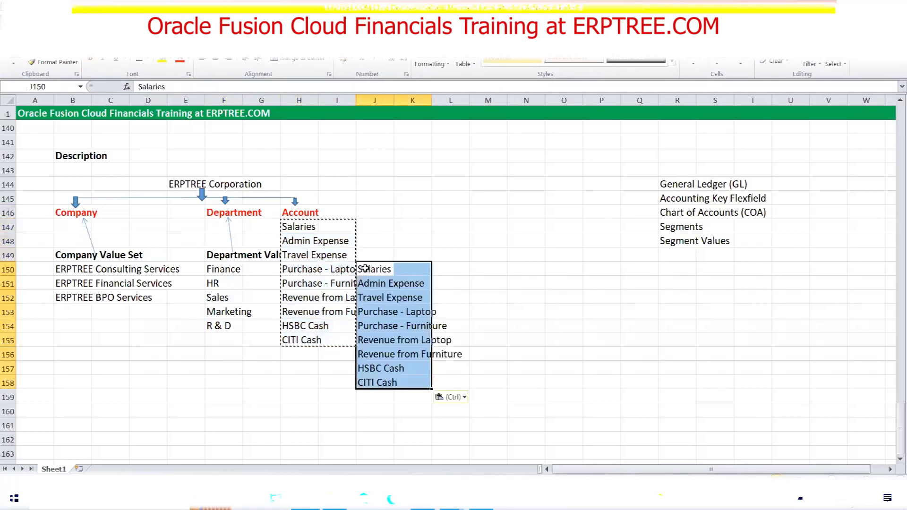
left_click_drag(307, 227, 317, 339)
key("Delete")
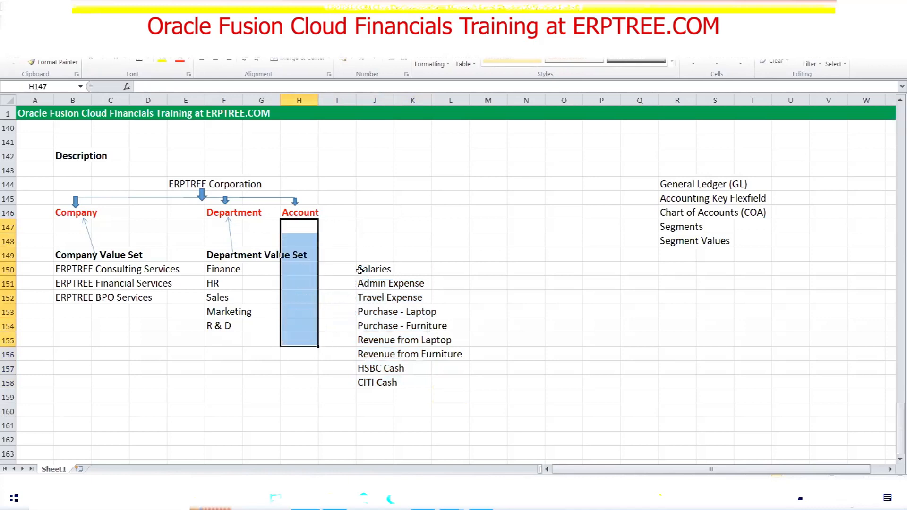
left_click(365, 259)
type("Account Value Set")
key("ctrl+Return")
key("ctrl+b")
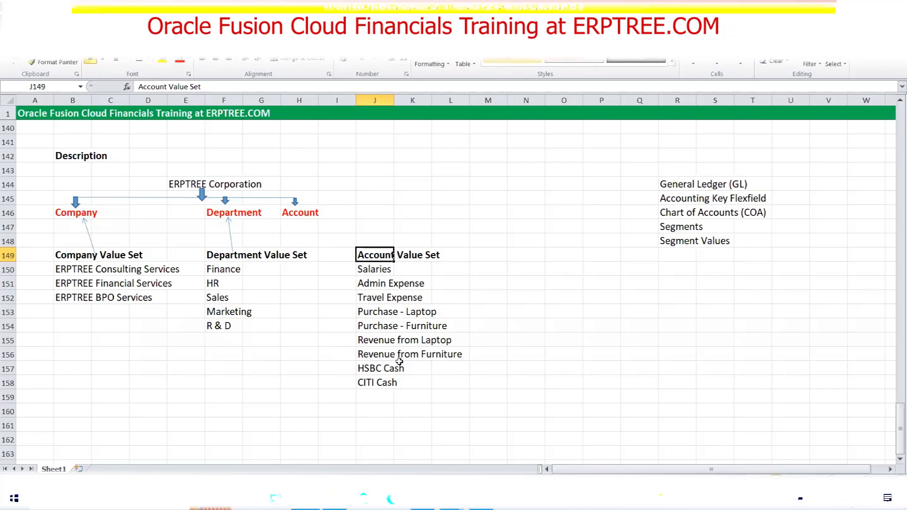
Draw an arrow from Account Value Set up to Account, then review the headings and value lists
left_click(64, 20)
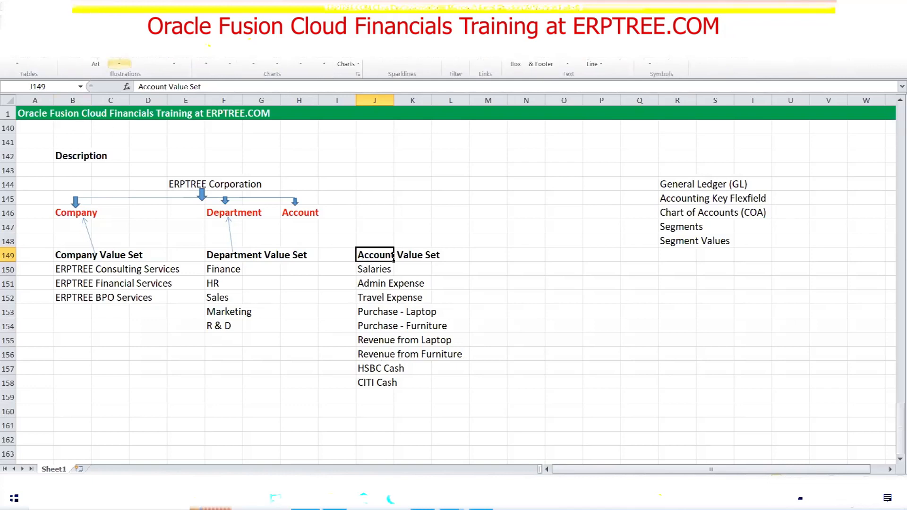
left_click(119, 61)
left_click(137, 87)
left_click_drag(372, 252, 313, 219)
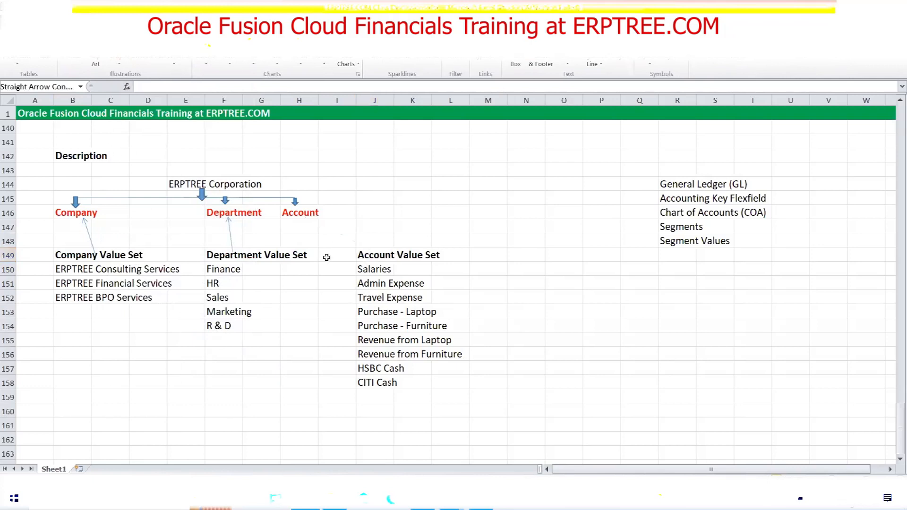
left_click(565, 329)
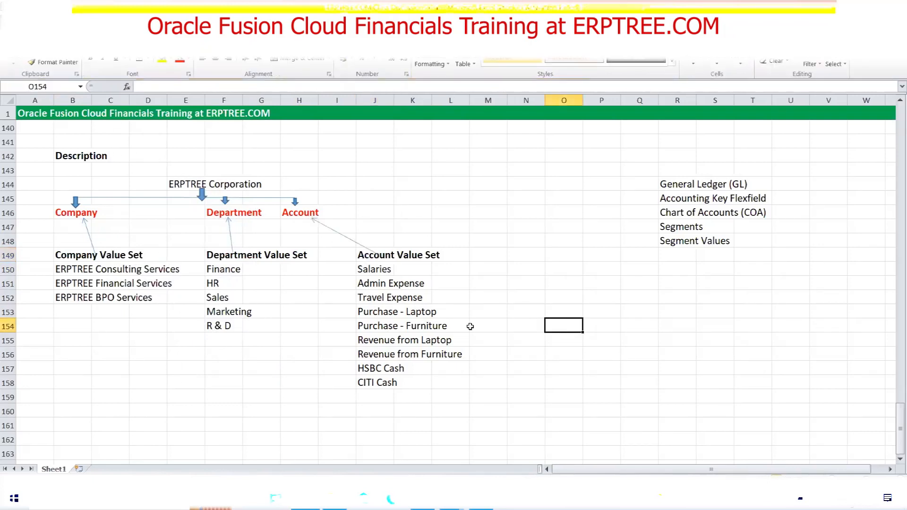
left_click(69, 215)
left_click(202, 211)
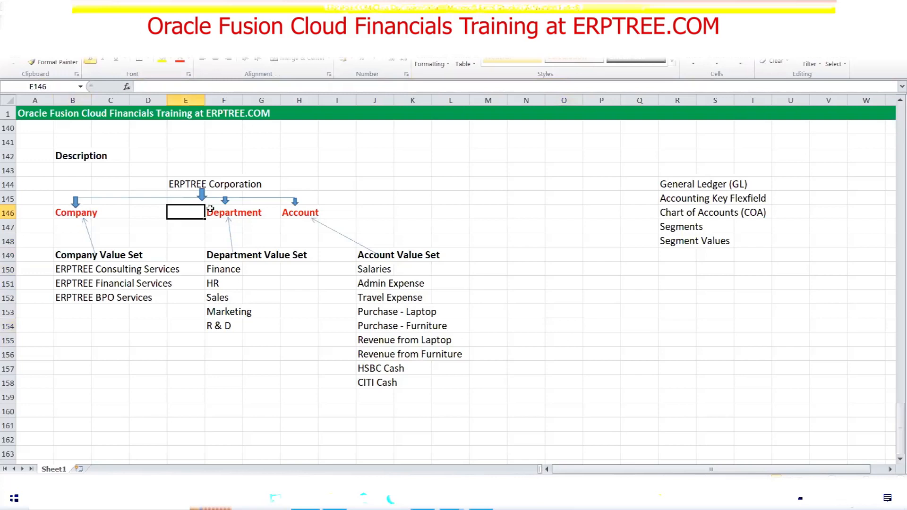
left_click(302, 211)
left_click_drag(75, 271, 465, 371)
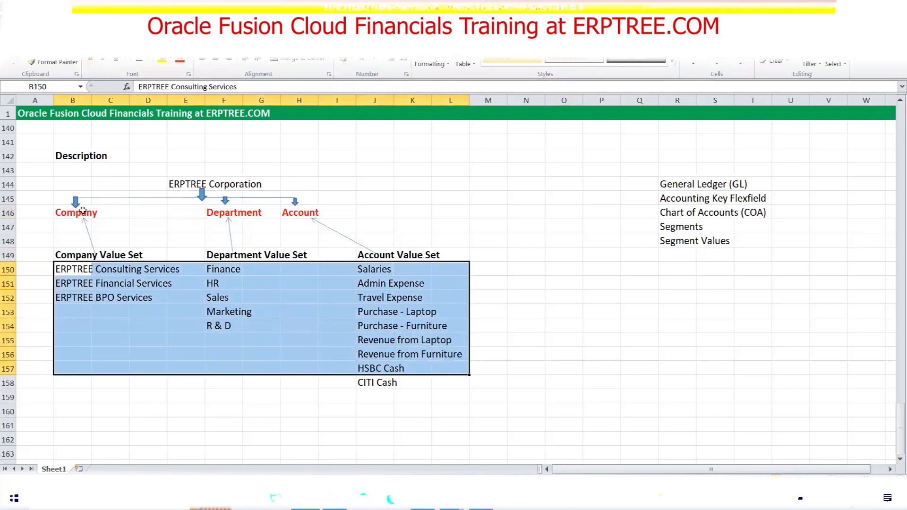
left_click_drag(64, 256, 414, 256)
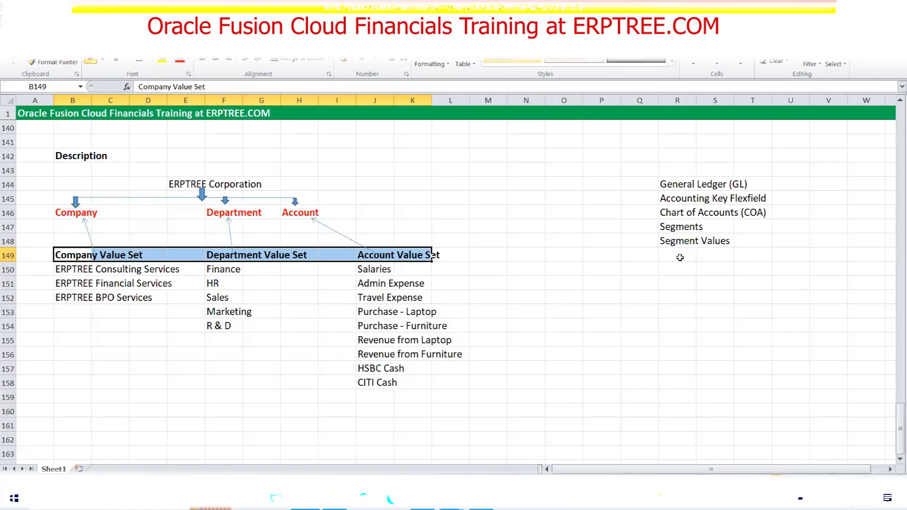
Duplicate the Segment Values entry into R149 and overwrite R148 with 'Value Sets'
left_click(676, 240)
key("ctrl+c")
left_click(686, 253)
key("ctrl+v")
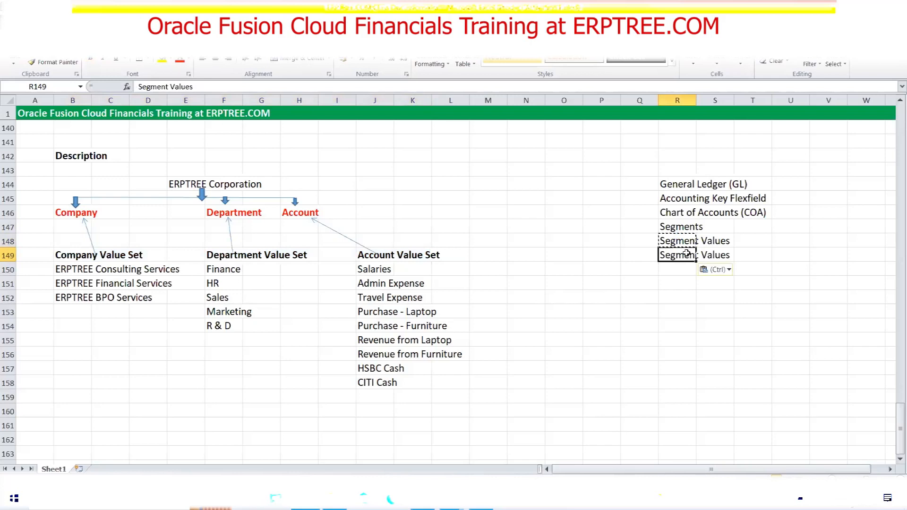
left_click(683, 242)
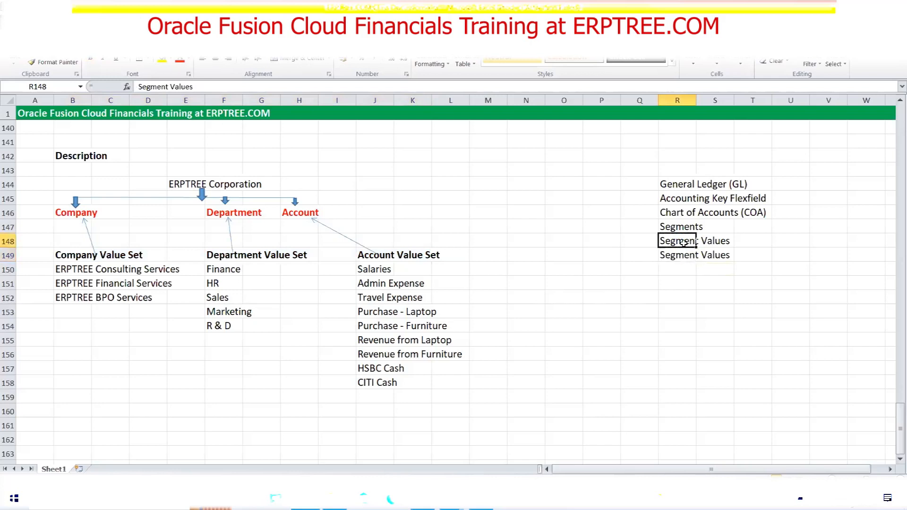
type("Va")
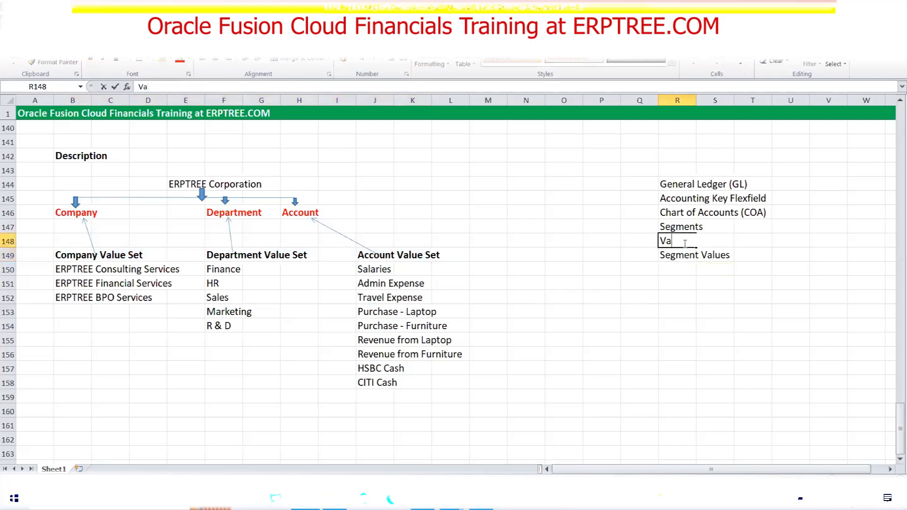
type("lue Sets")
key("ctrl+Return")
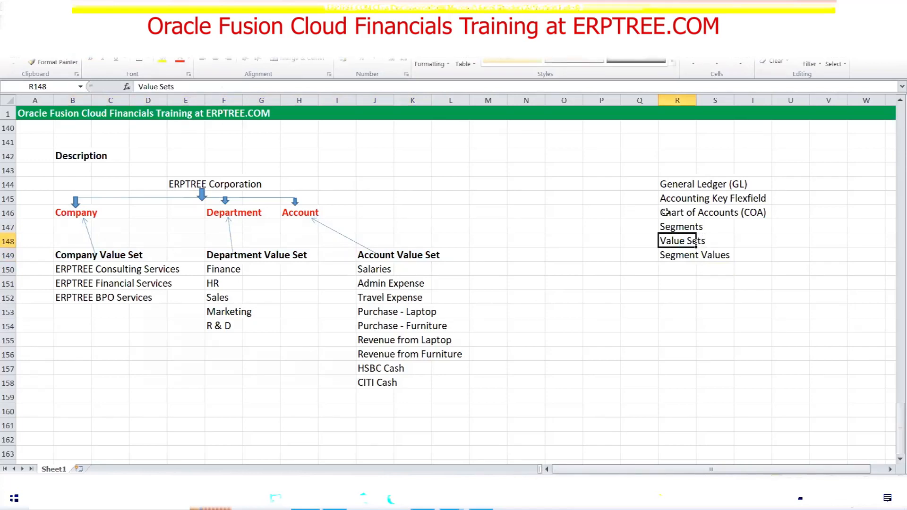
Highlight the COA, Segments and Value Sets terms against their matching headings and value lists
left_click_drag(661, 212, 763, 212)
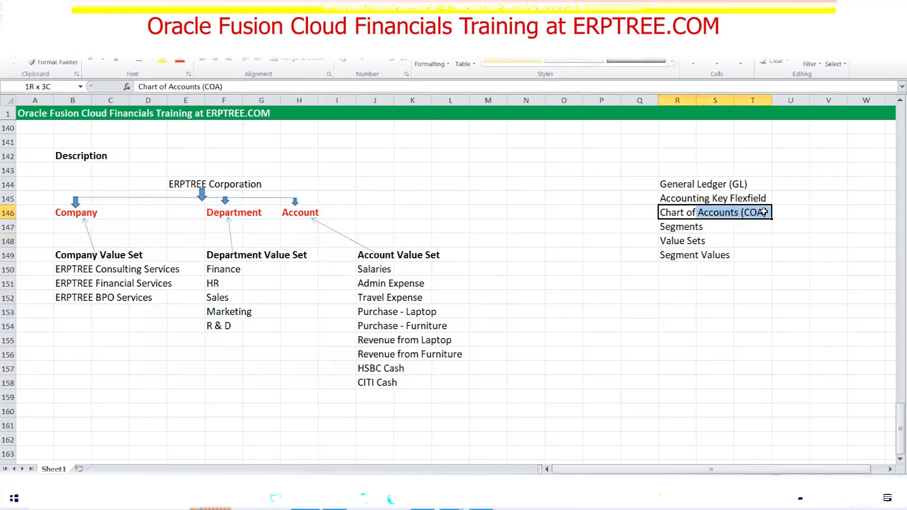
left_click(676, 228)
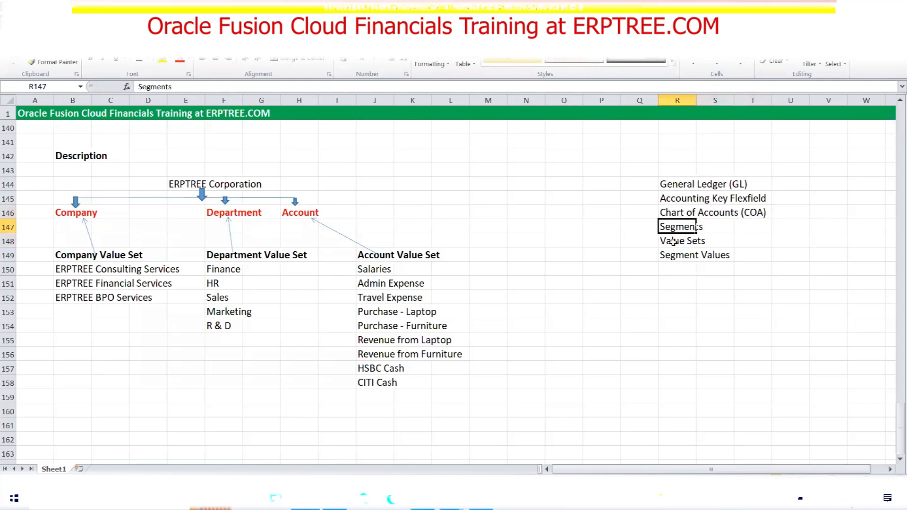
left_click_drag(66, 215, 299, 217)
left_click_drag(61, 255, 424, 254)
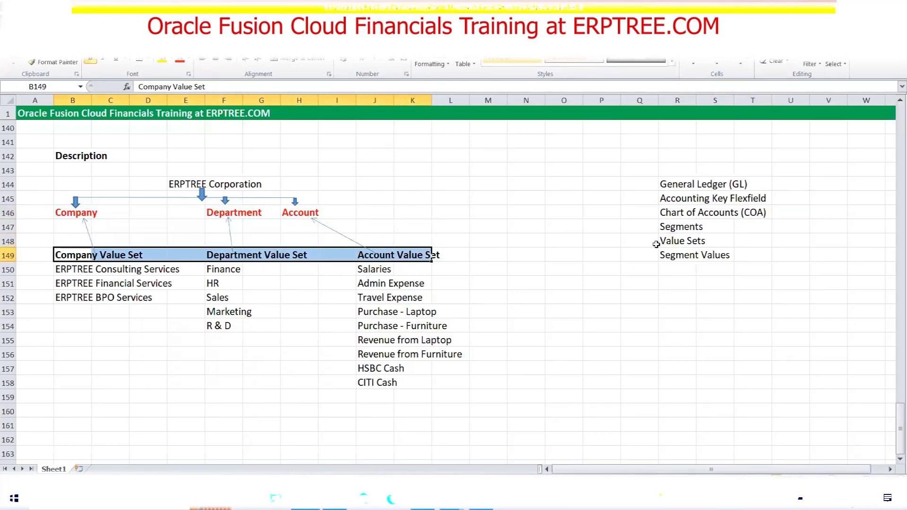
left_click(675, 239)
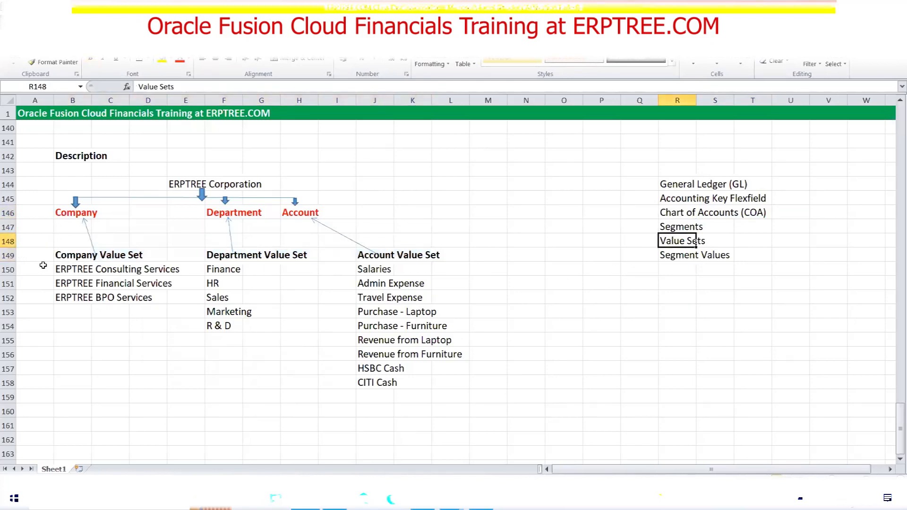
left_click_drag(66, 269, 386, 382)
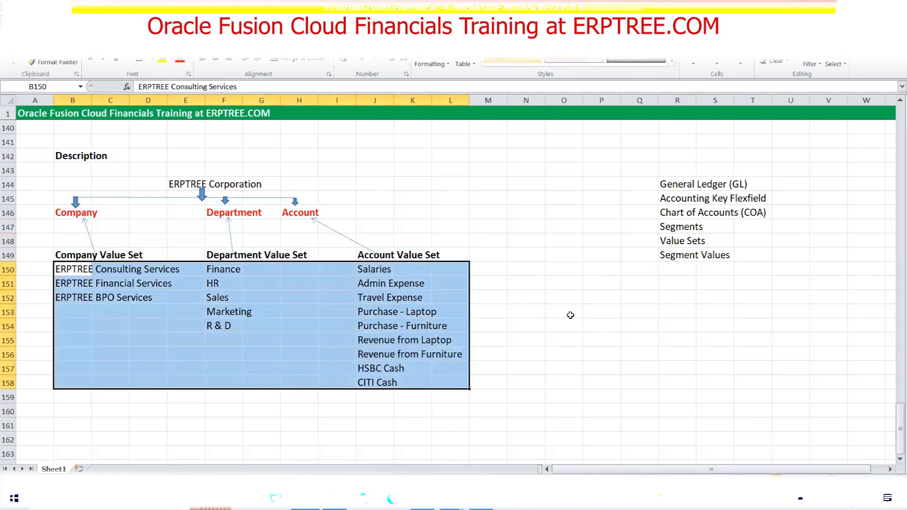
Append 'Structure Name' to the Chart of Accounts (COA) entry and highlight the ERPTREE Corporation heading
left_click(671, 215)
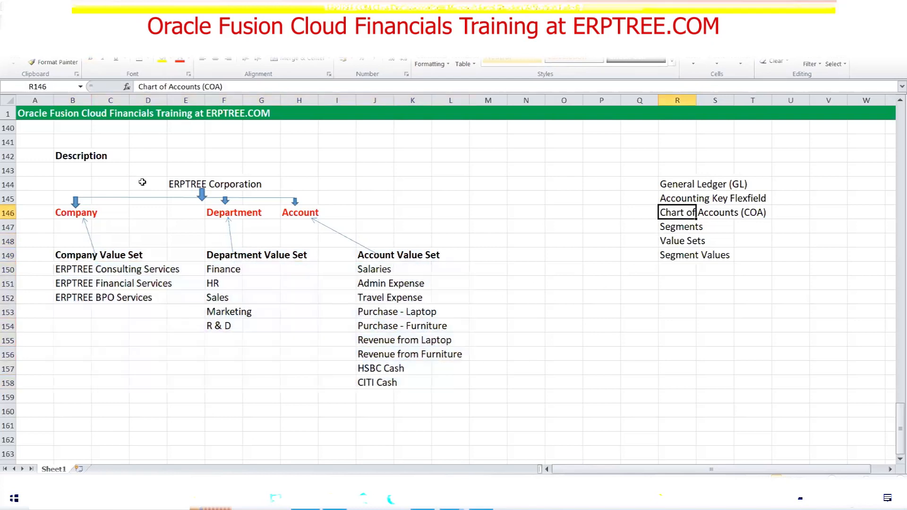
left_click(180, 182)
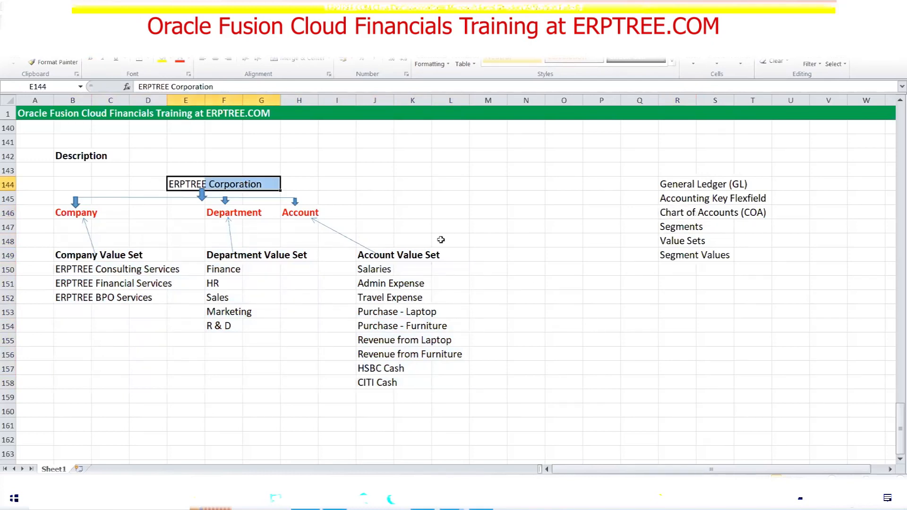
left_click(675, 214)
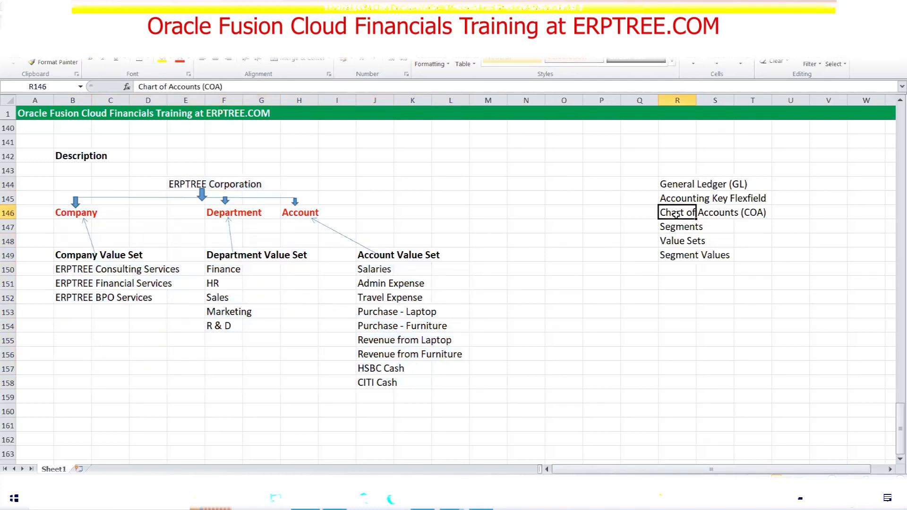
left_click(227, 87)
type("Structure")
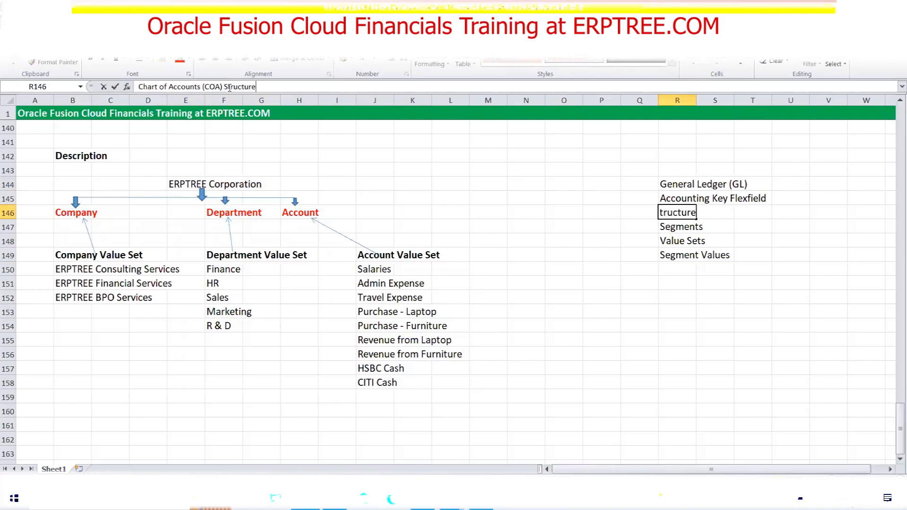
type(" Name")
key("Tab")
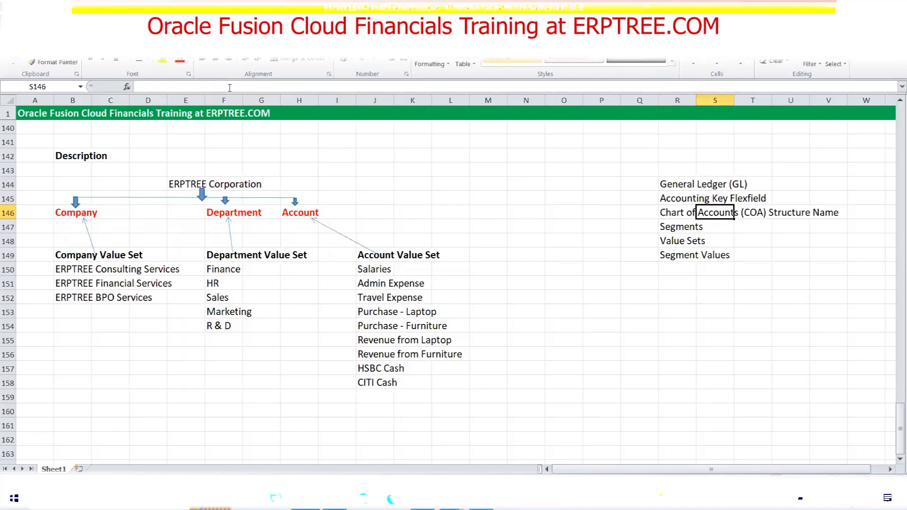
left_click(604, 326)
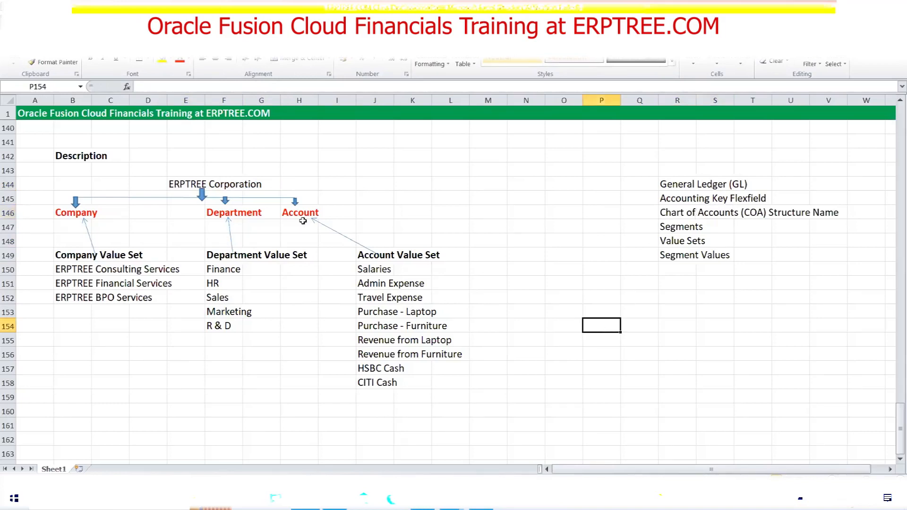
left_click_drag(173, 184, 259, 184)
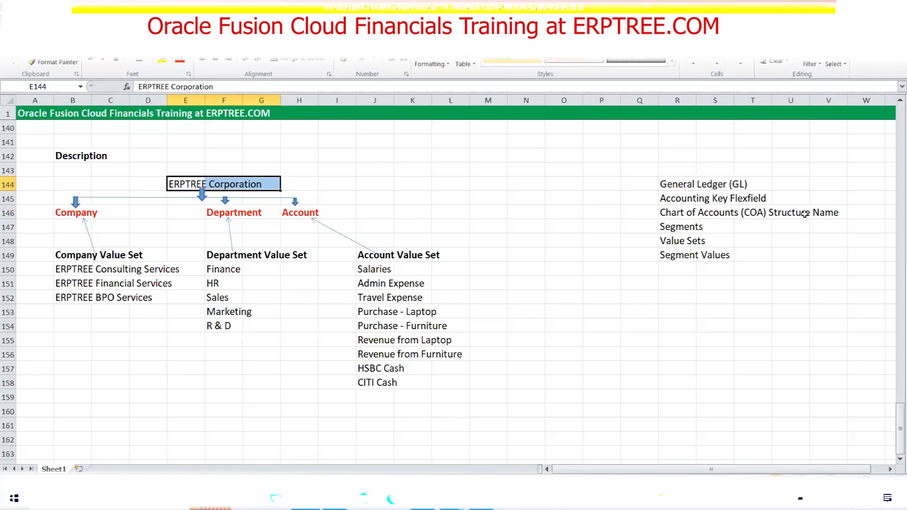
left_click(679, 211)
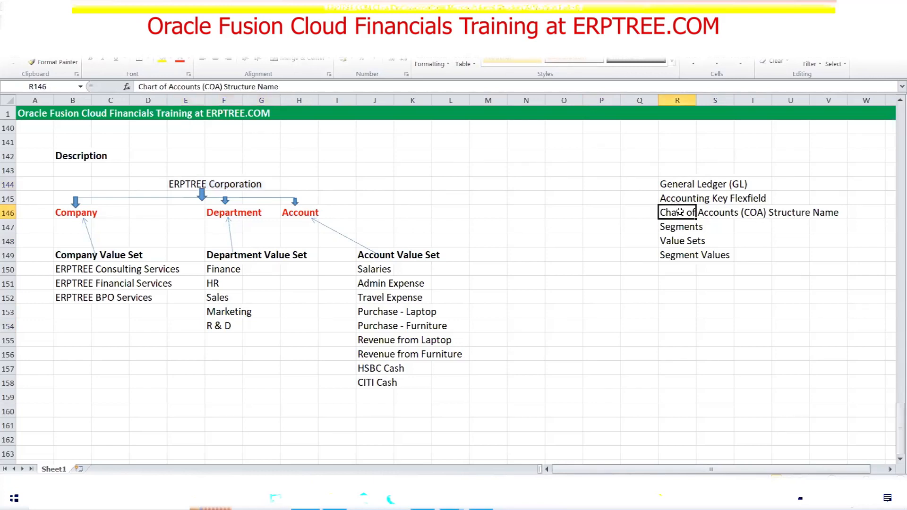
left_click_drag(288, 85, 258, 87)
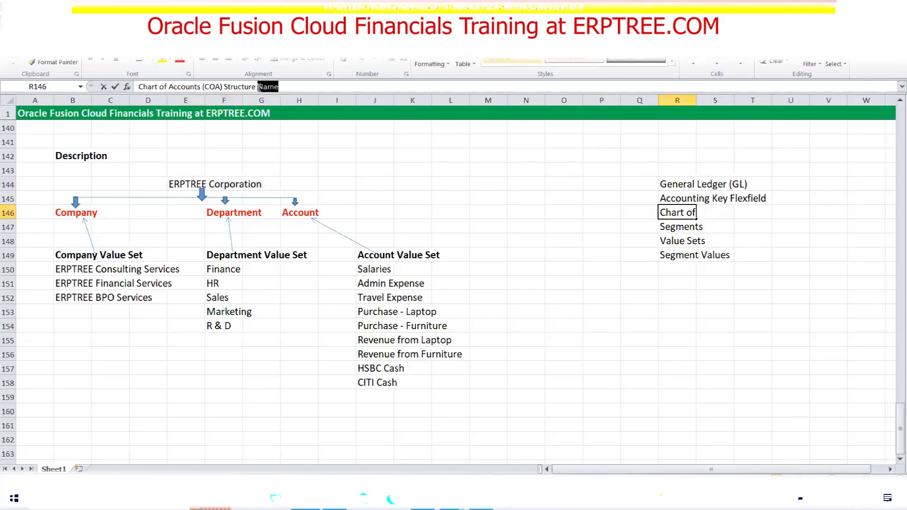
key("BackSpace")
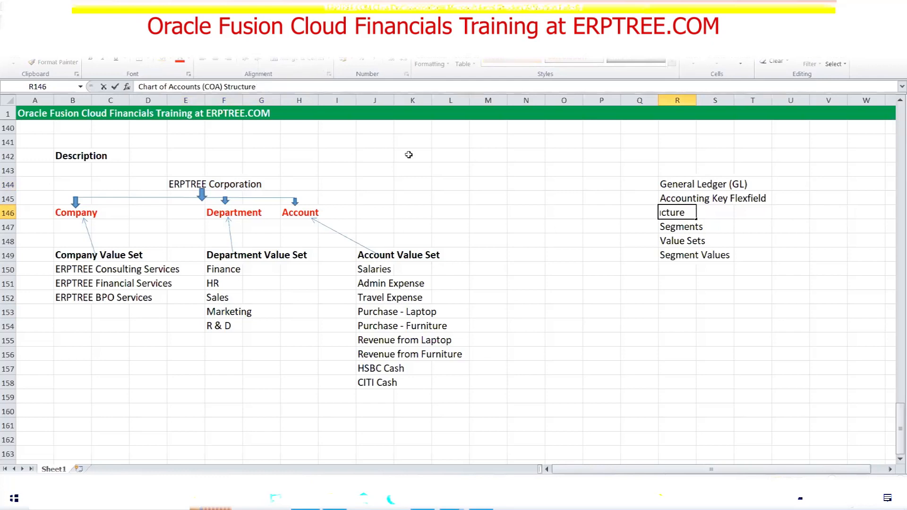
left_click(558, 255)
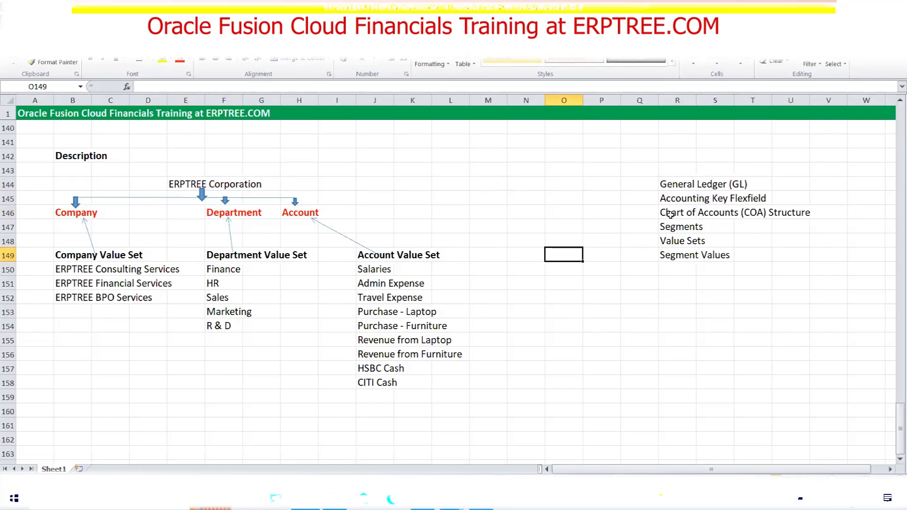
double_click(708, 212)
left_click_drag(708, 213, 808, 212)
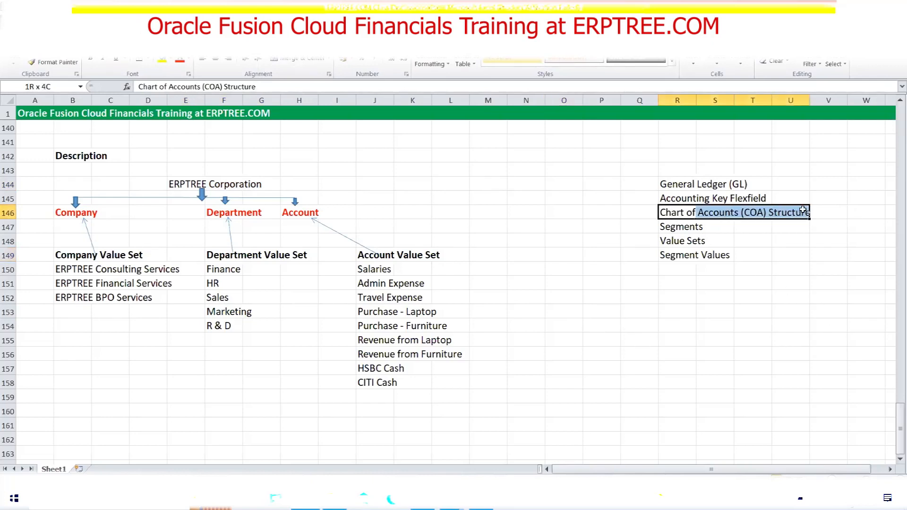
left_click(666, 227)
left_click_drag(53, 215, 314, 215)
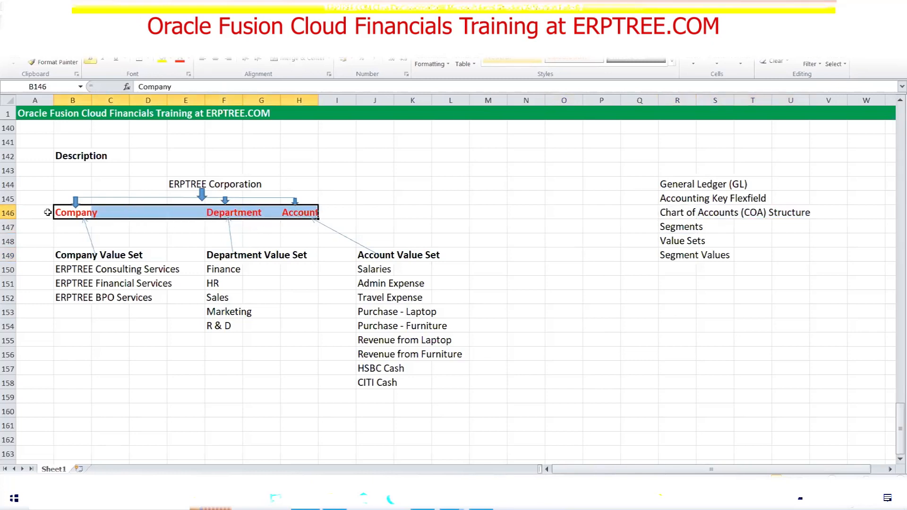
left_click_drag(65, 270, 444, 382)
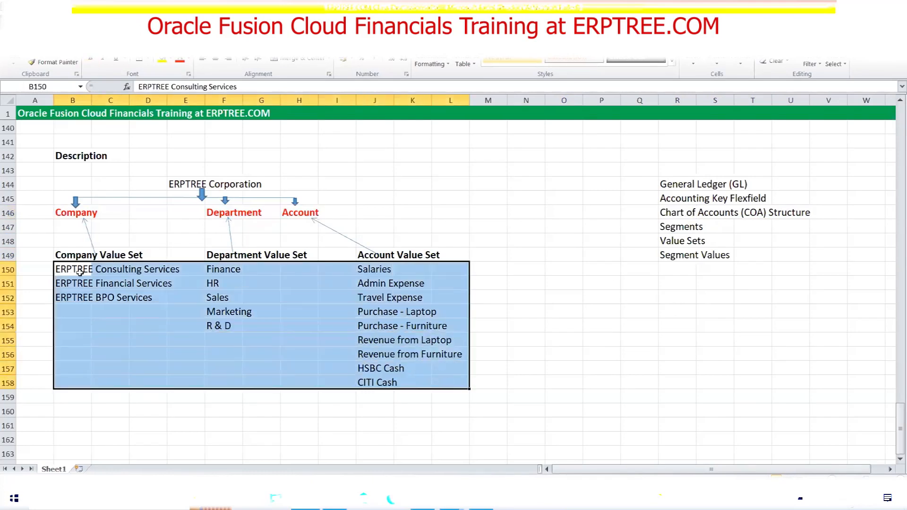
left_click(665, 243)
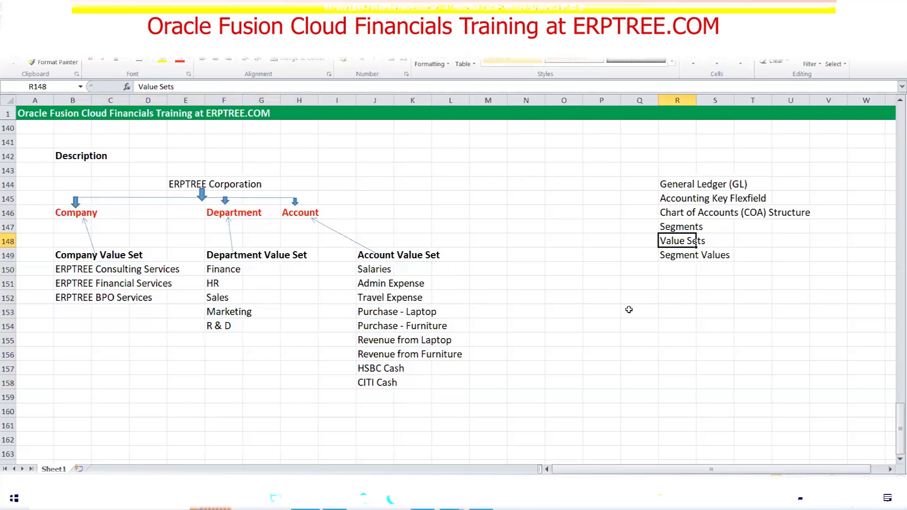
left_click_drag(670, 259, 720, 256)
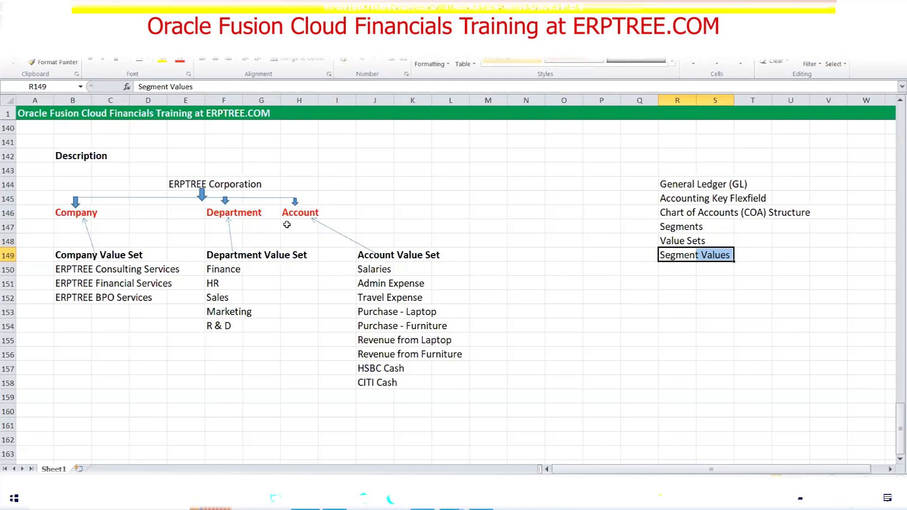
left_click(531, 295)
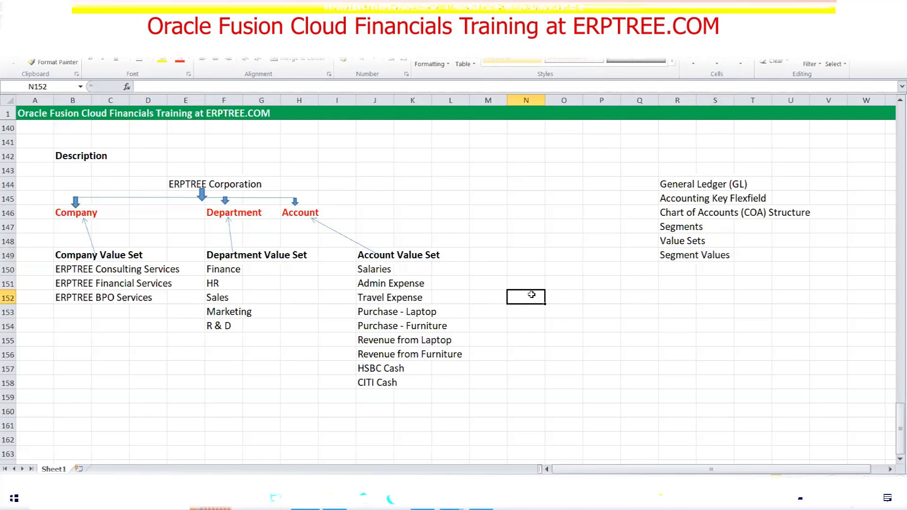
left_click_drag(666, 215, 794, 218)
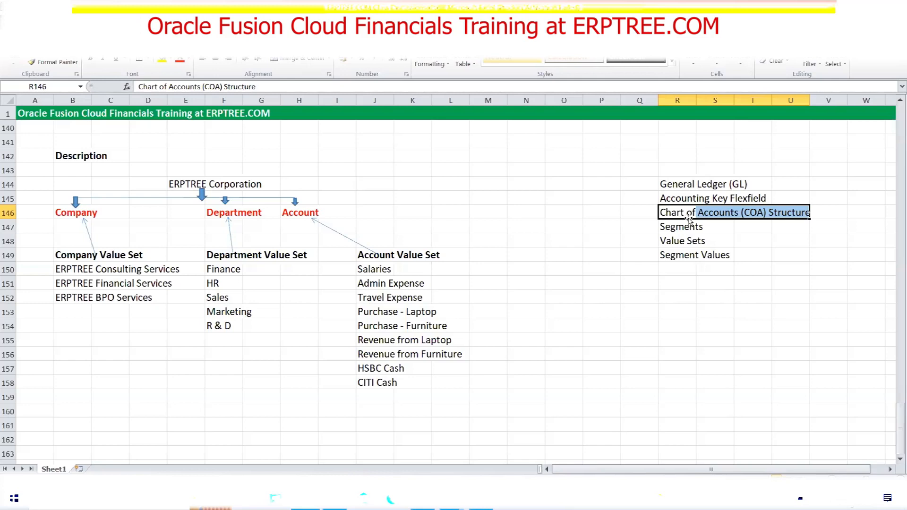
scroll(550, 238, "up", 2)
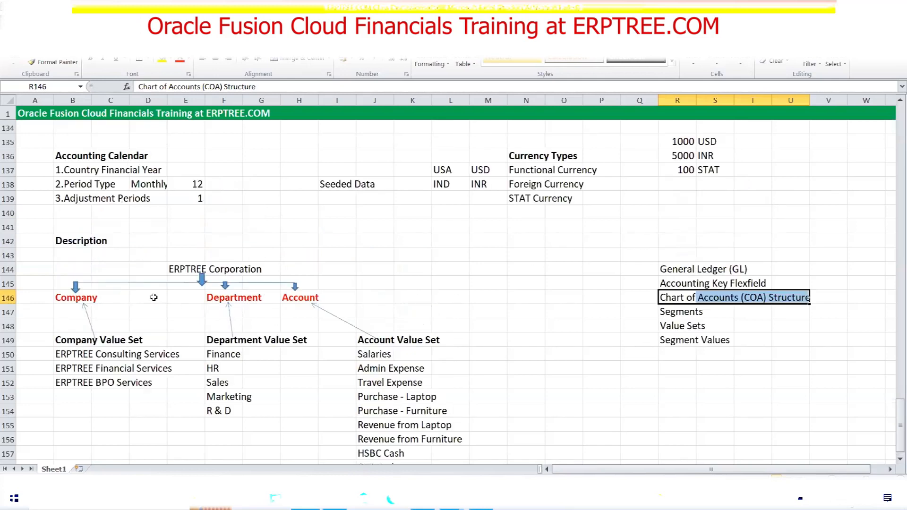
left_click(80, 240)
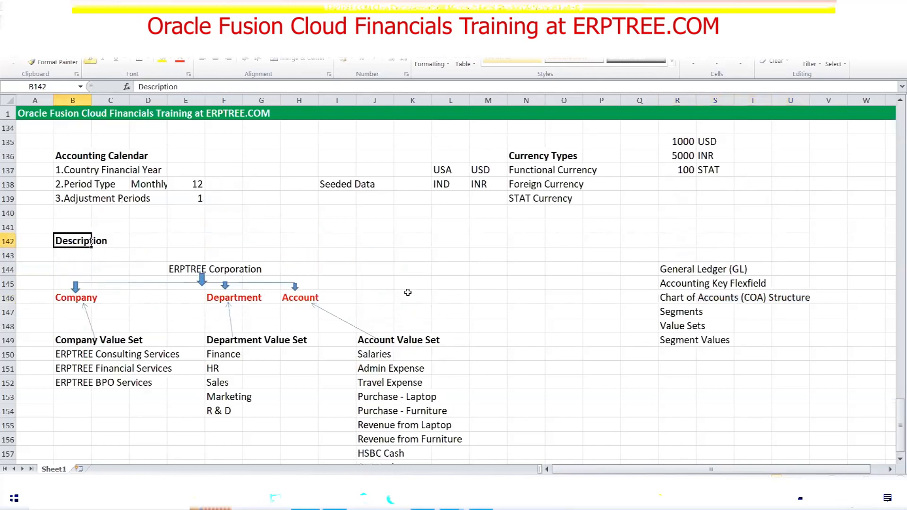
scroll(408, 292, "down", 3)
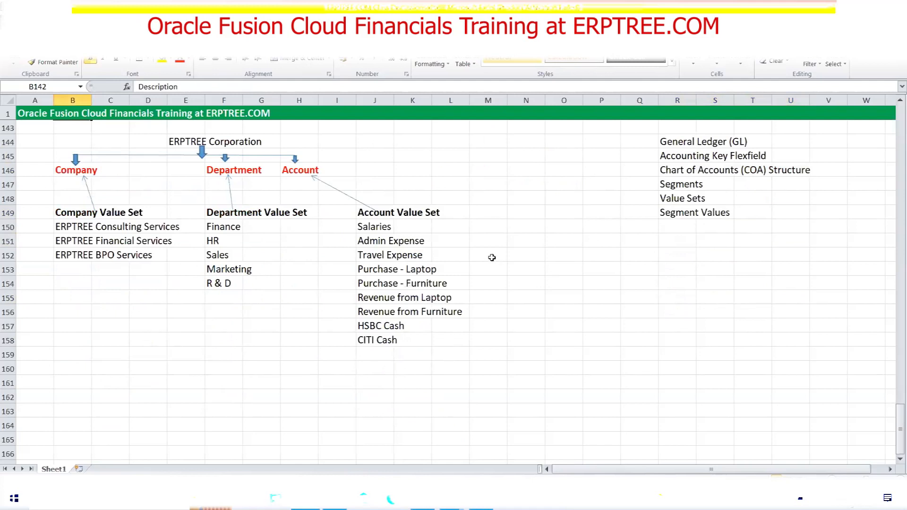
scroll(561, 269, "up", 1)
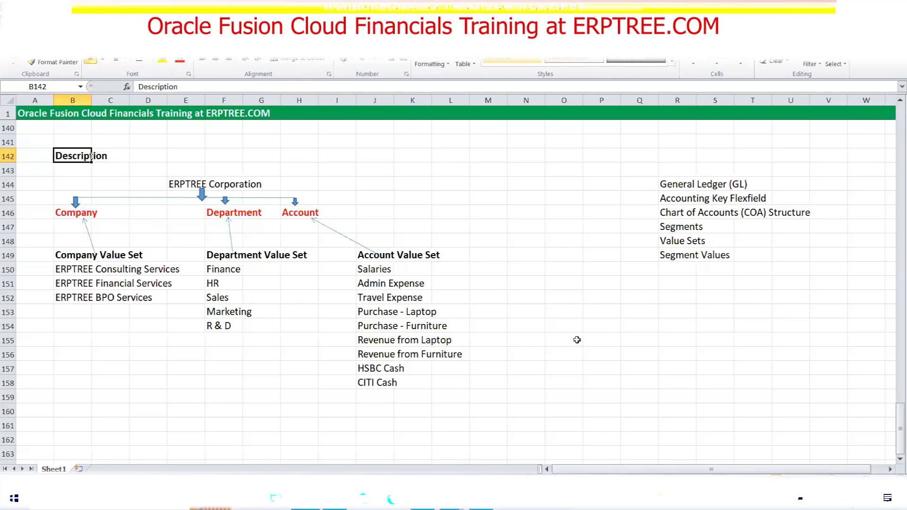
Enter the contact e-mail address in Q153, then select the Account Value Set entries
left_click(622, 312)
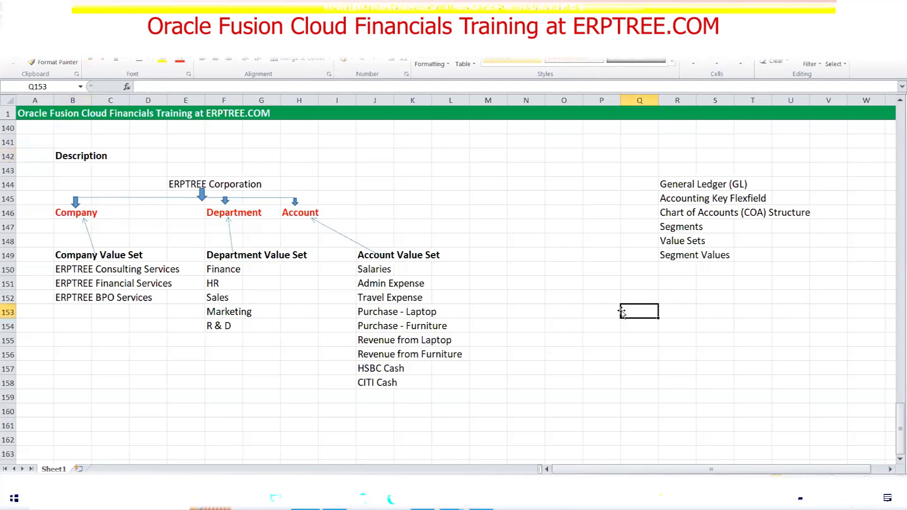
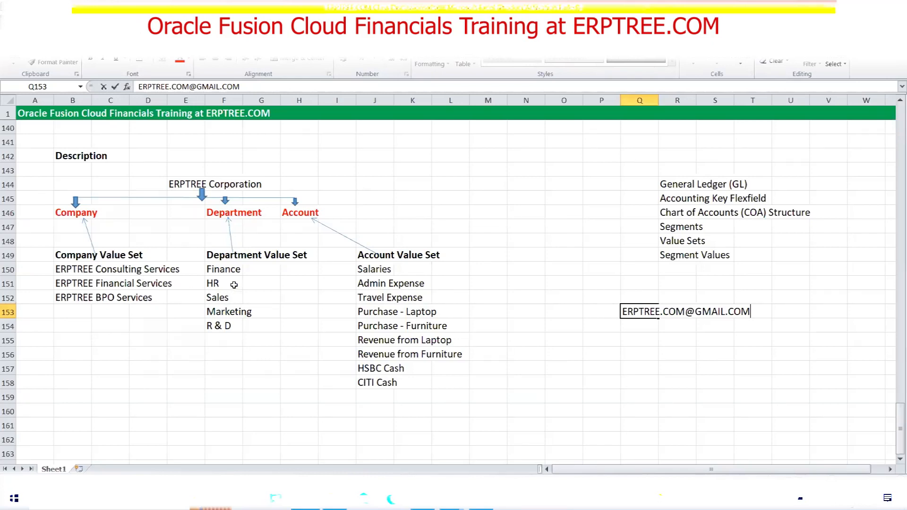
left_click_drag(384, 270, 451, 386)
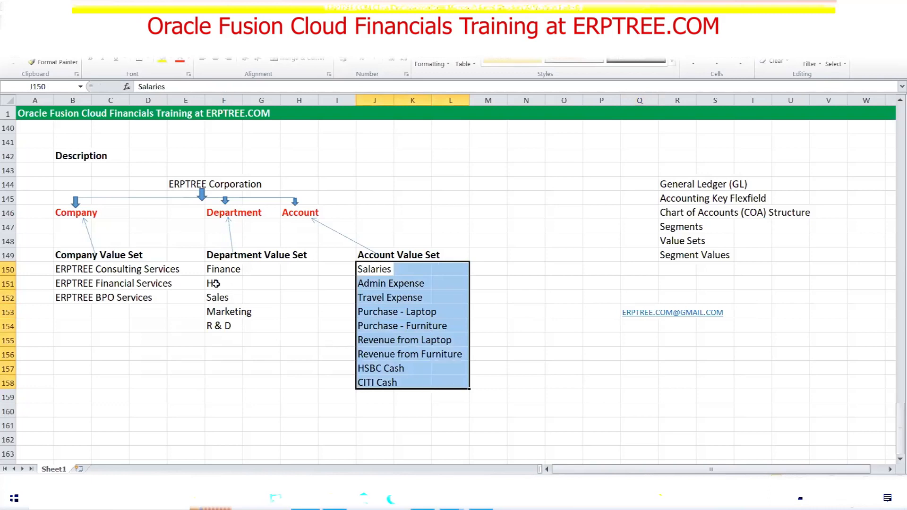
Highlight the Department Value Set entries, then bring up the Windows date and clock calendar
left_click_drag(213, 270, 232, 336)
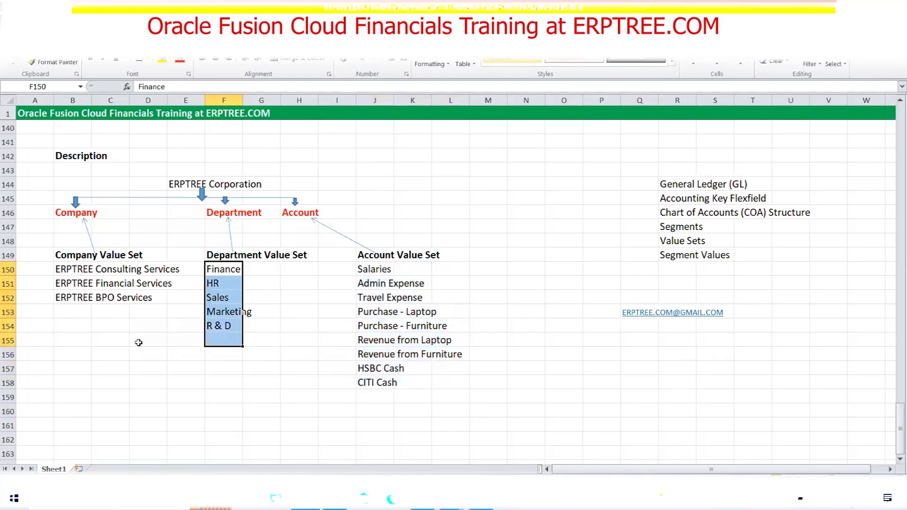
left_click(439, 200)
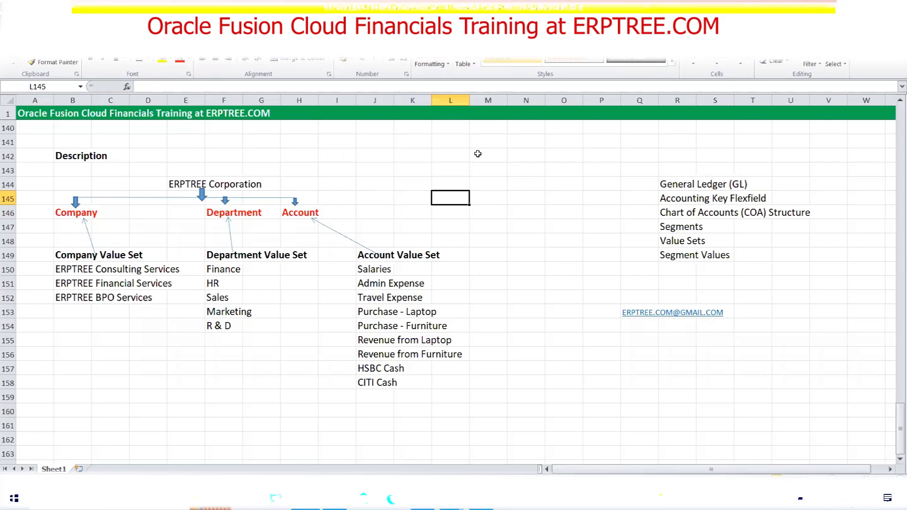
left_click(487, 199)
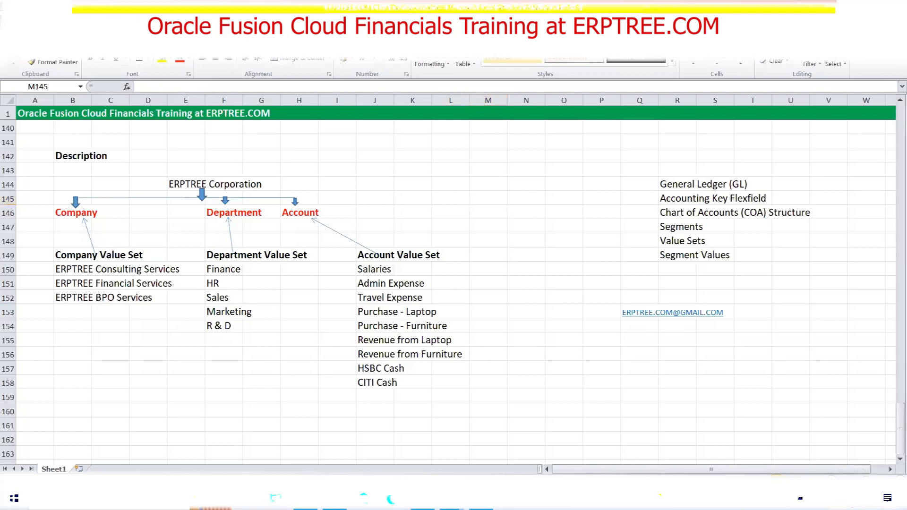
left_click(847, 498)
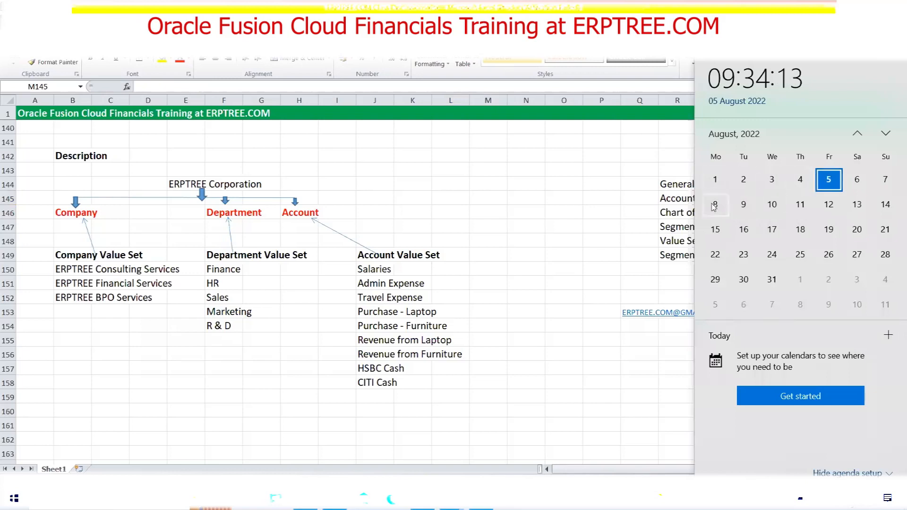
Dismiss the calendar flyout, select cell N146 and scroll up the notes sheet
left_click(519, 203)
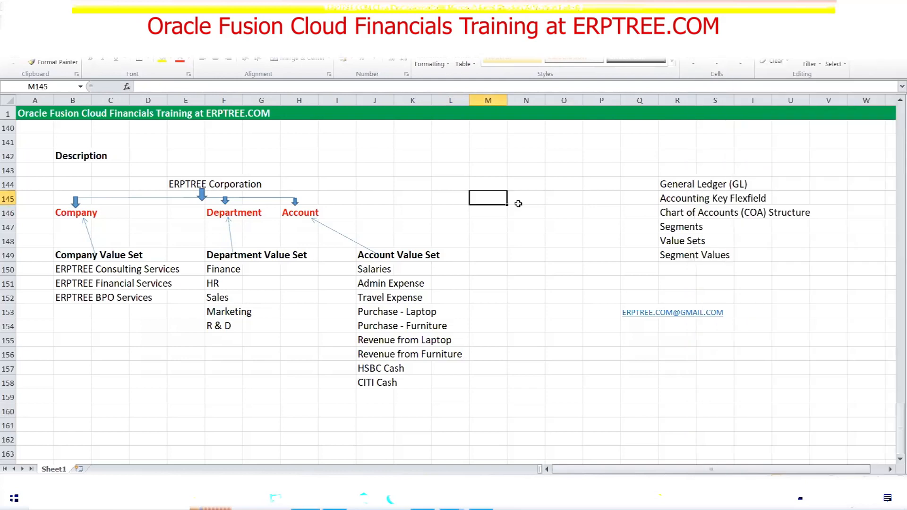
left_click(522, 211)
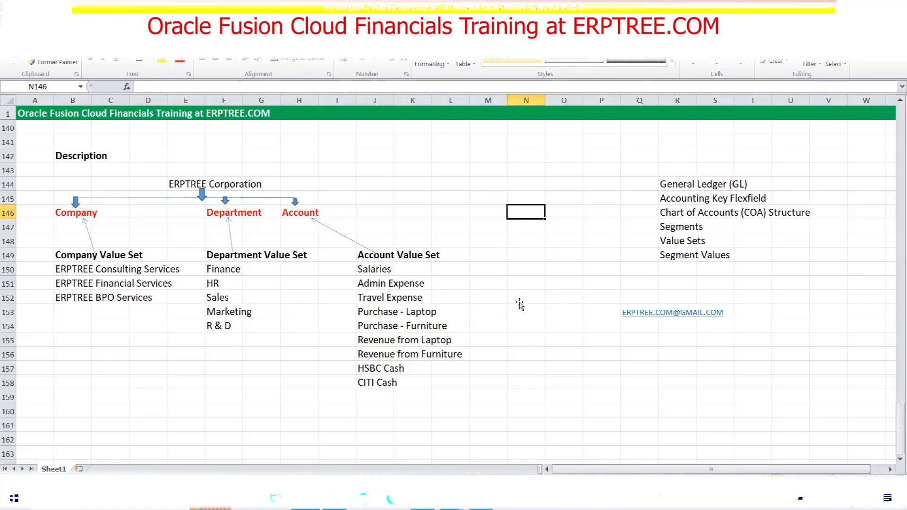
scroll(519, 305, "up", 5)
left_click(83, 282)
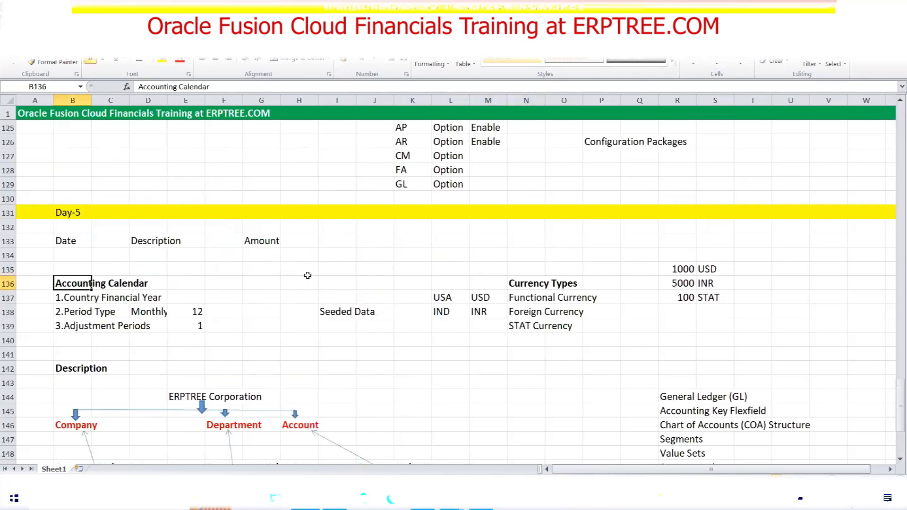
scroll(310, 272, "down", 2)
left_click(194, 226)
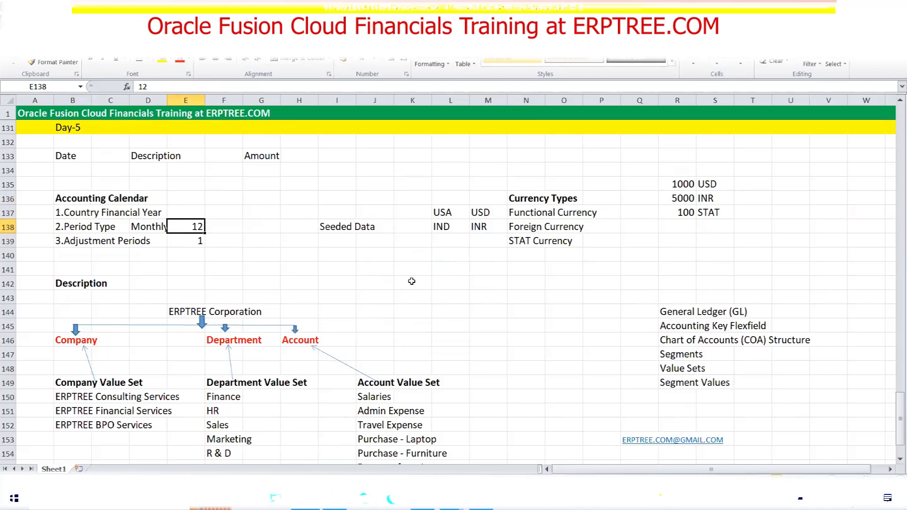
left_click(197, 240)
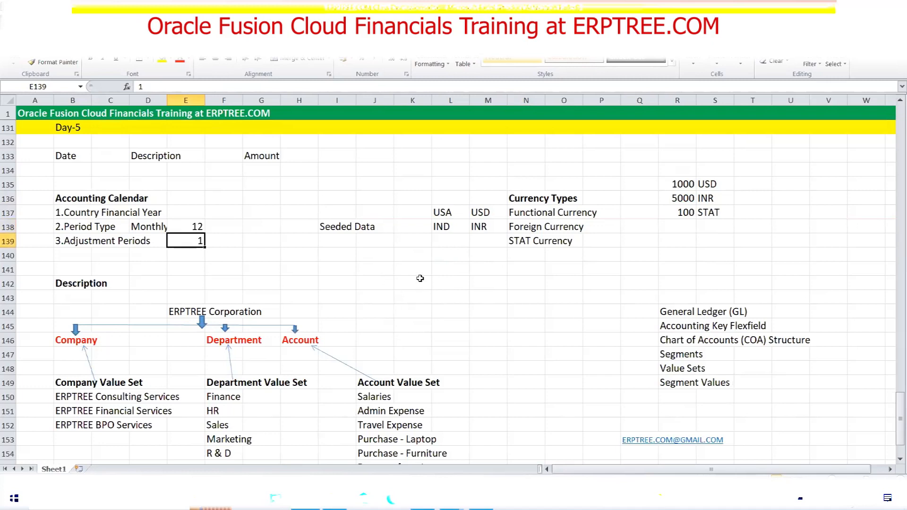
scroll(420, 278, "down", 1)
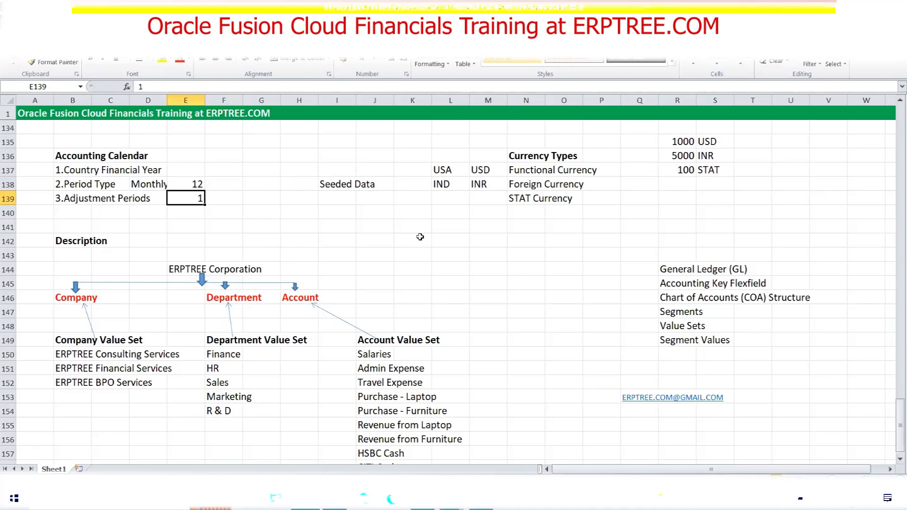
left_click(195, 185)
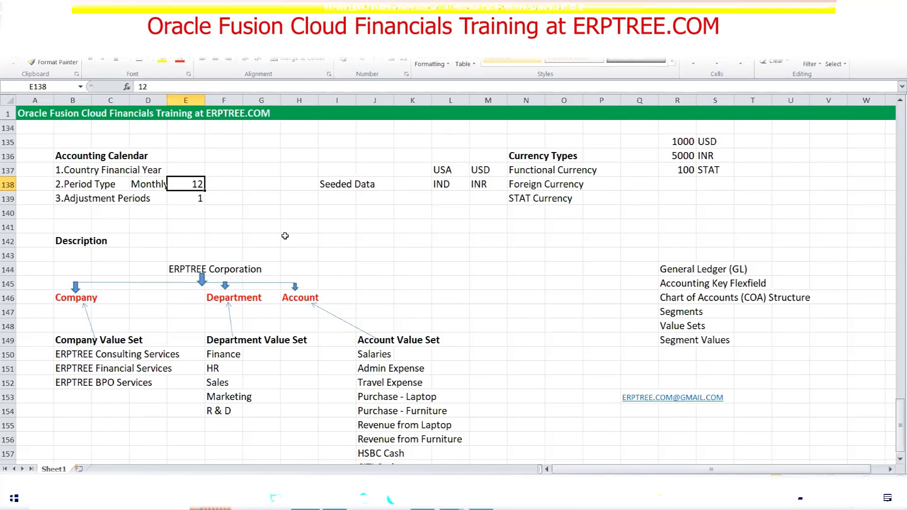
left_click(189, 198)
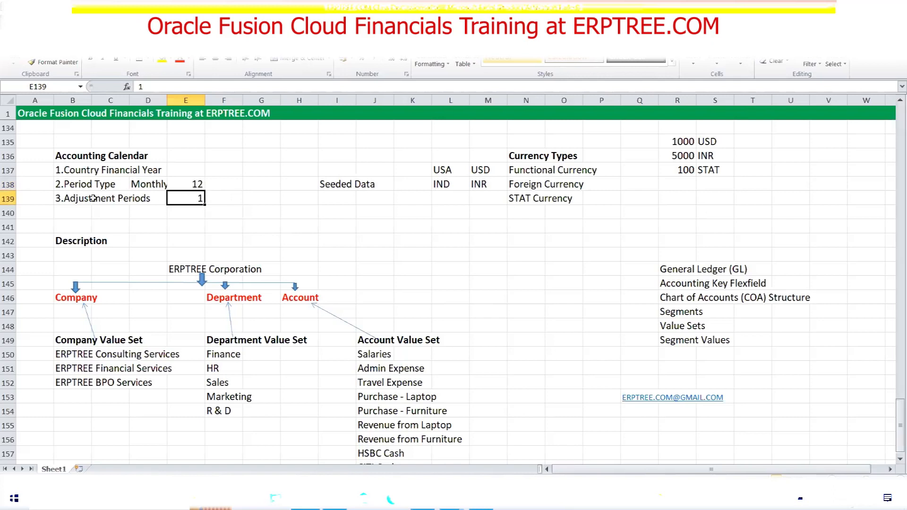
left_click_drag(71, 198, 144, 203)
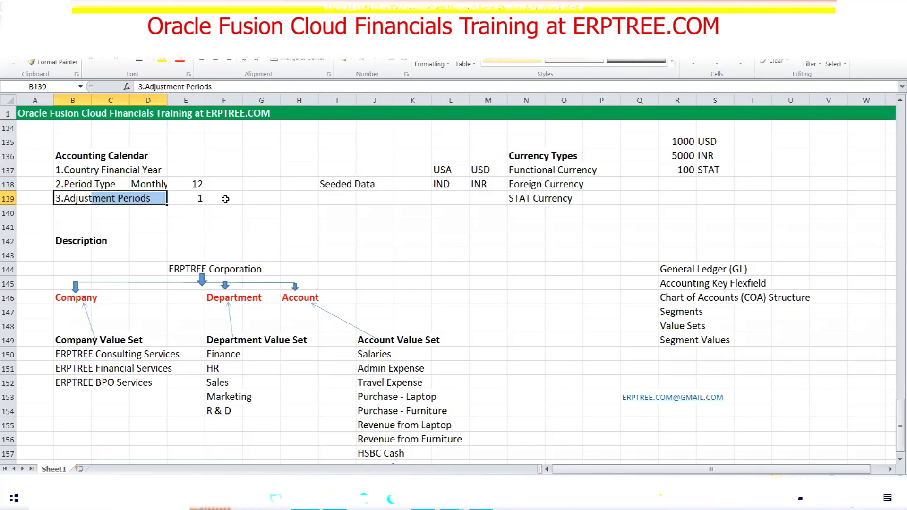
left_click(225, 198)
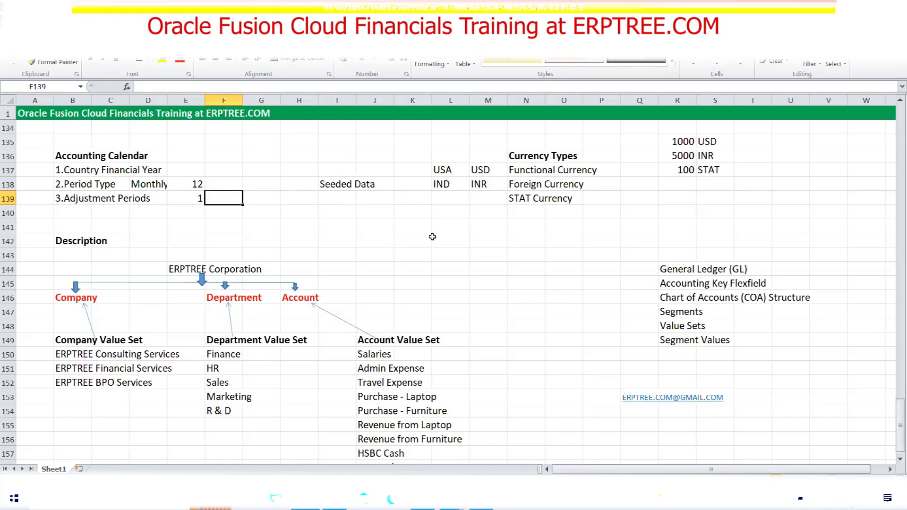
left_click(416, 229)
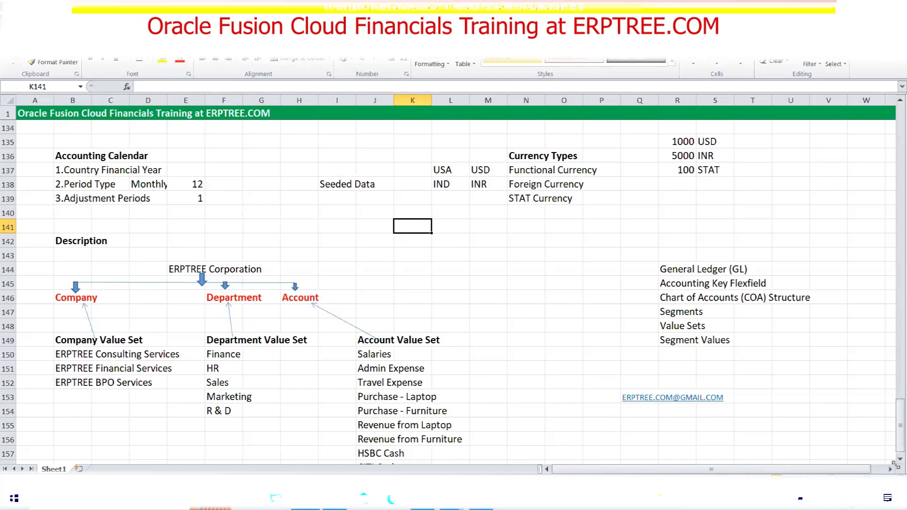
scroll(895, 455, "down", 3)
left_click_drag(898, 438, 898, 428)
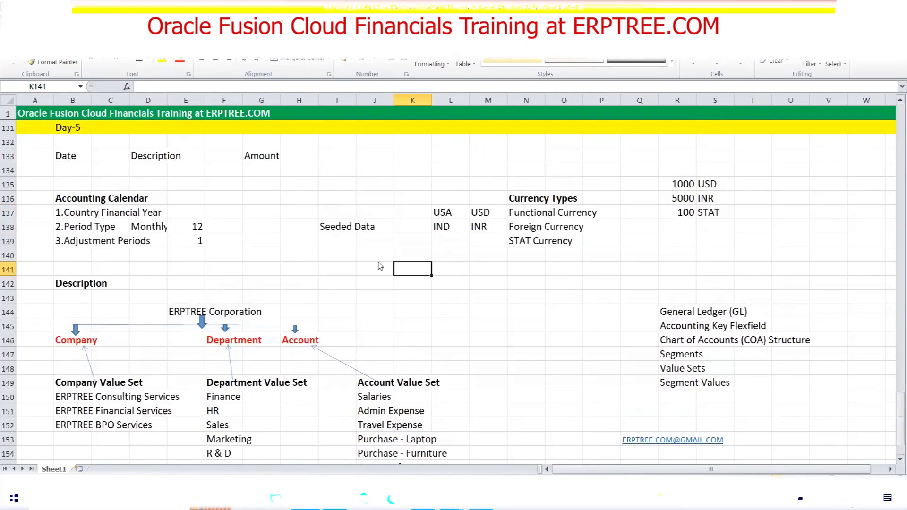
key("alt+Tab")
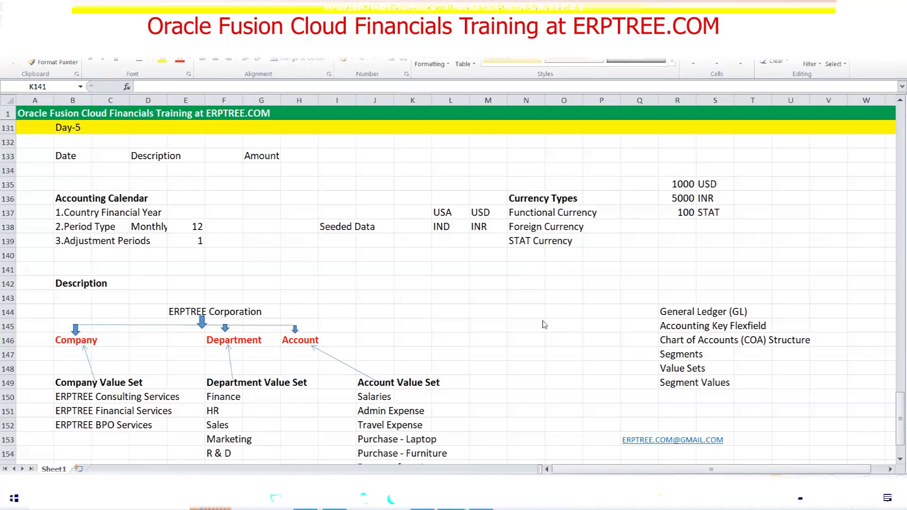
left_click(520, 283)
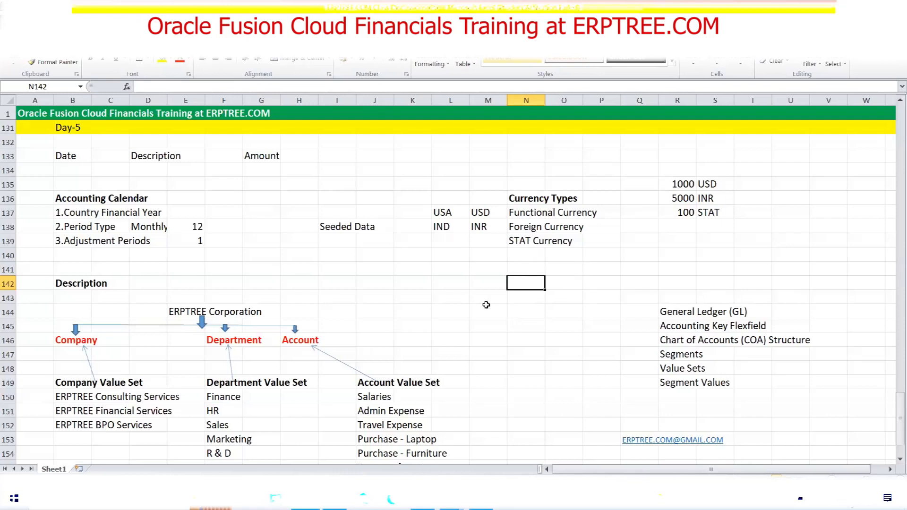
left_click(434, 283)
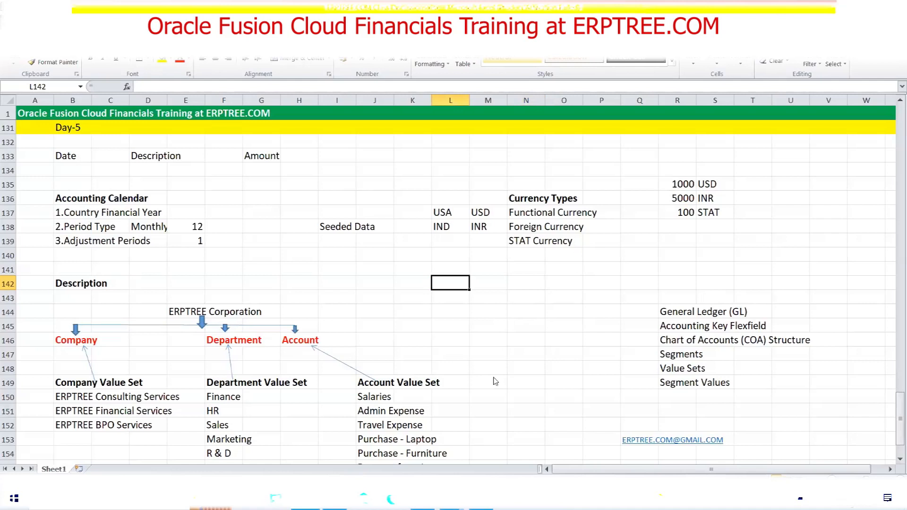
key("alt+Tab")
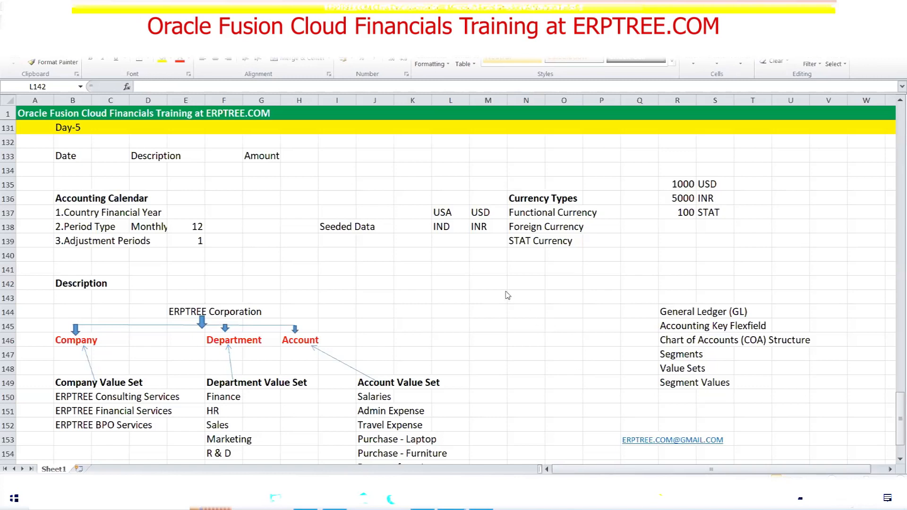
left_click(516, 240)
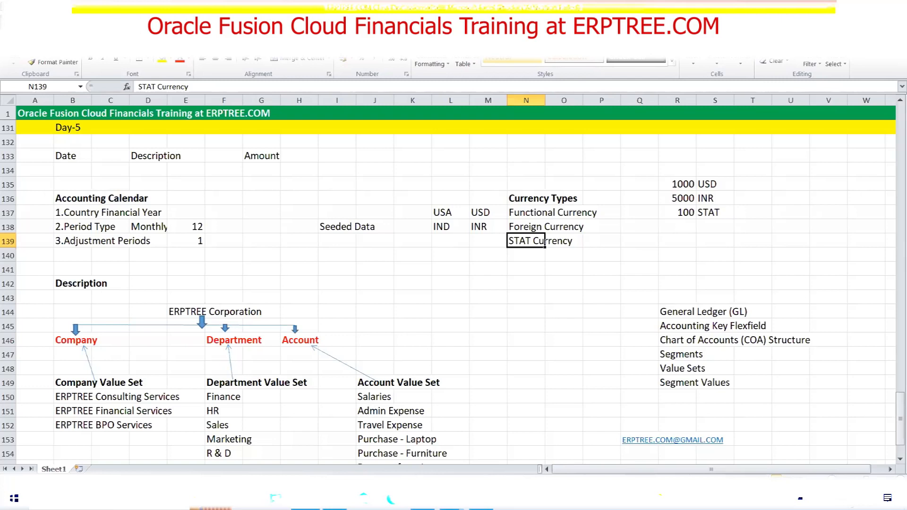
left_click_drag(78, 245, 135, 242)
left_click(196, 240)
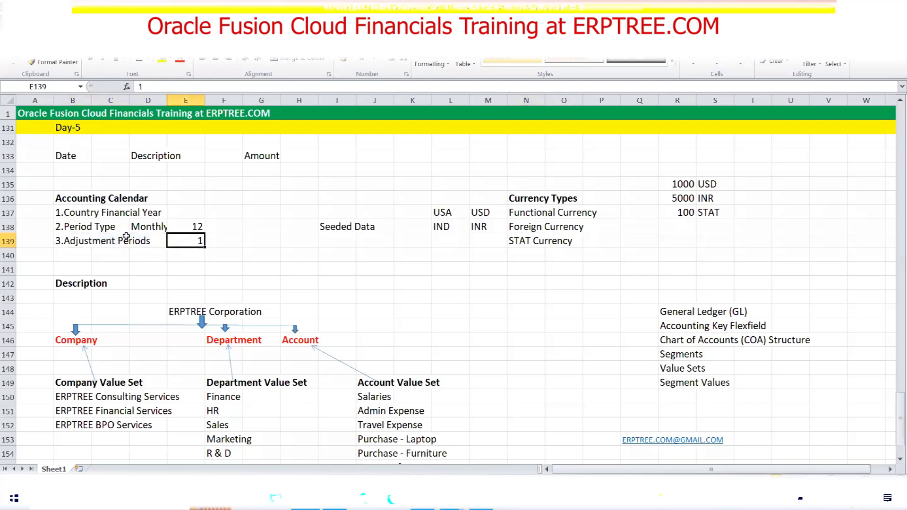
left_click(195, 226)
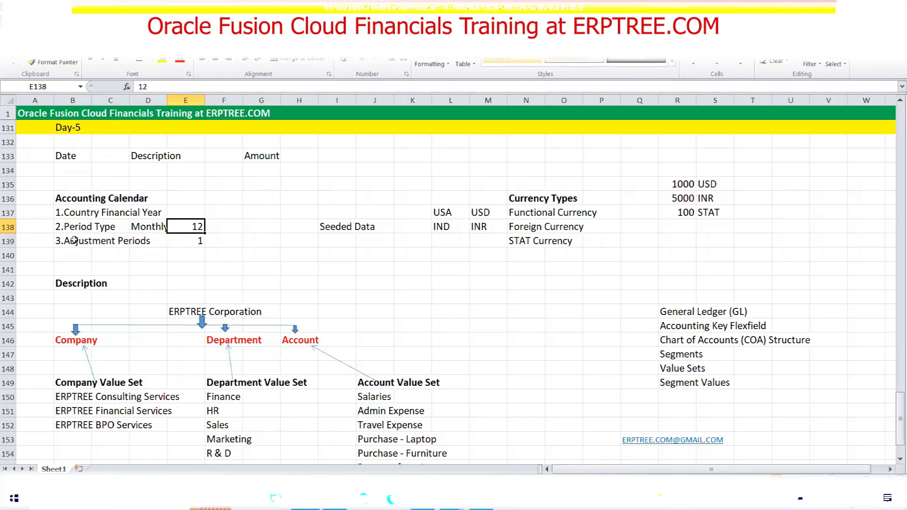
left_click(189, 241)
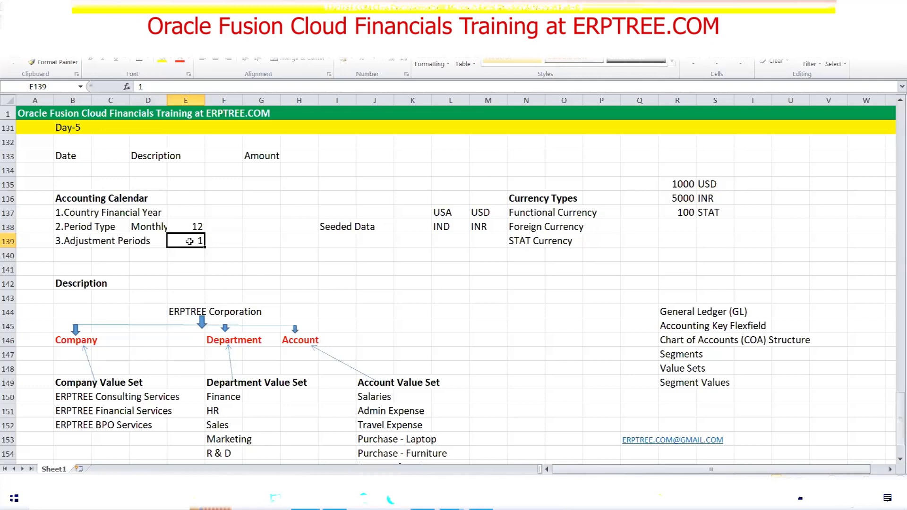
left_click(254, 236)
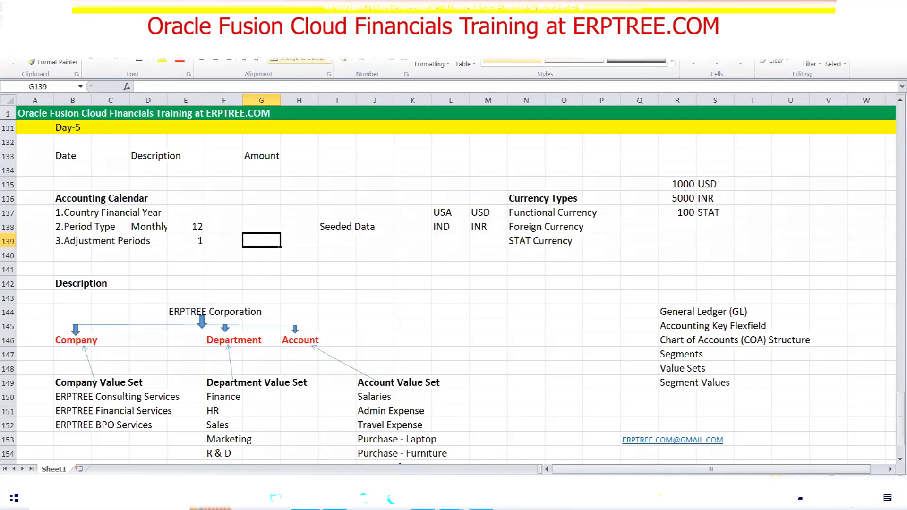
left_click(847, 7)
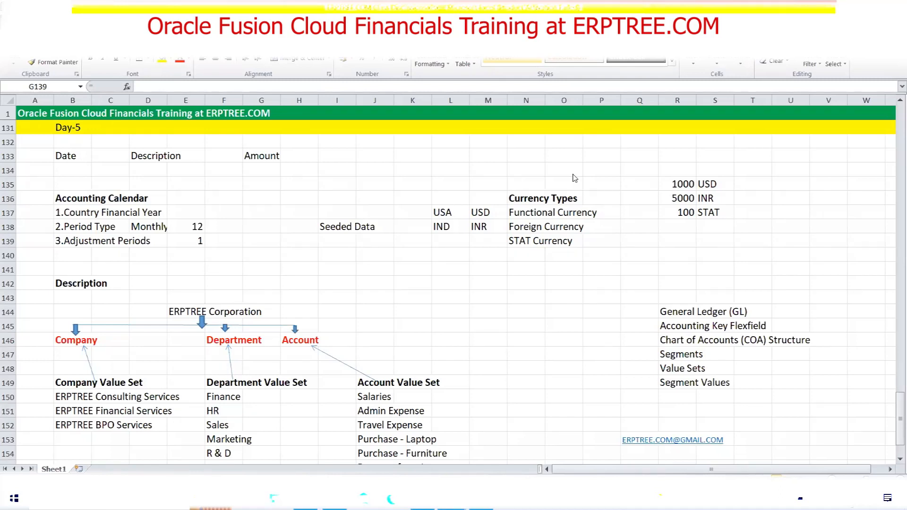
left_click(483, 270)
left_click(483, 271)
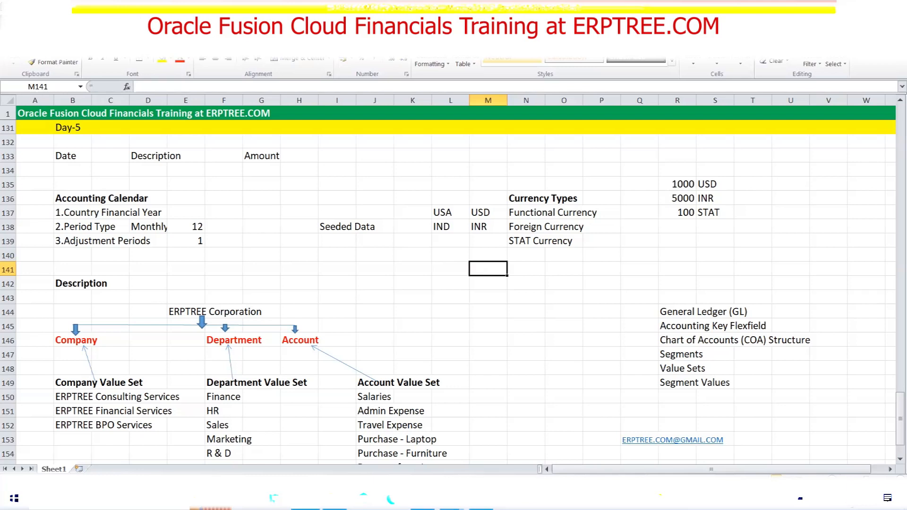
left_click(451, 498)
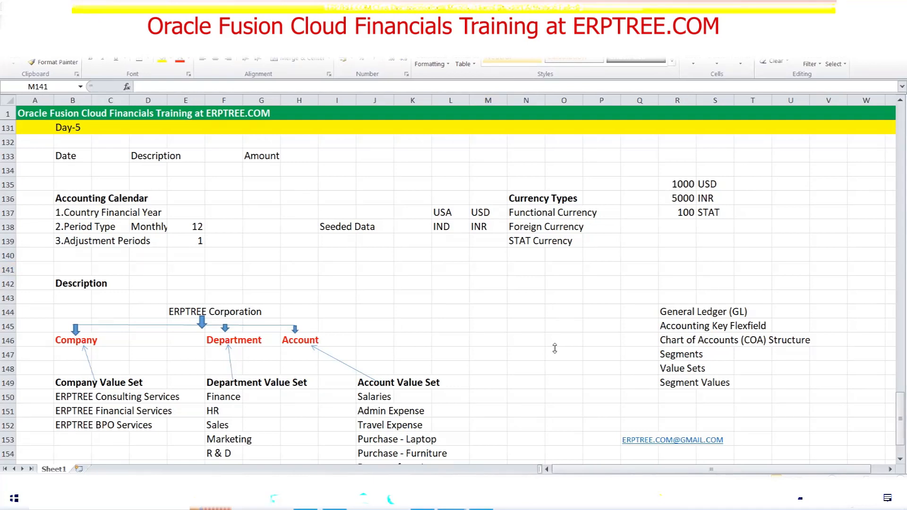
Scroll down to HSBC Cash and CITI Cash and highlight the Company, Department and Account headings
left_click(514, 313)
scroll(539, 320, "down", 2)
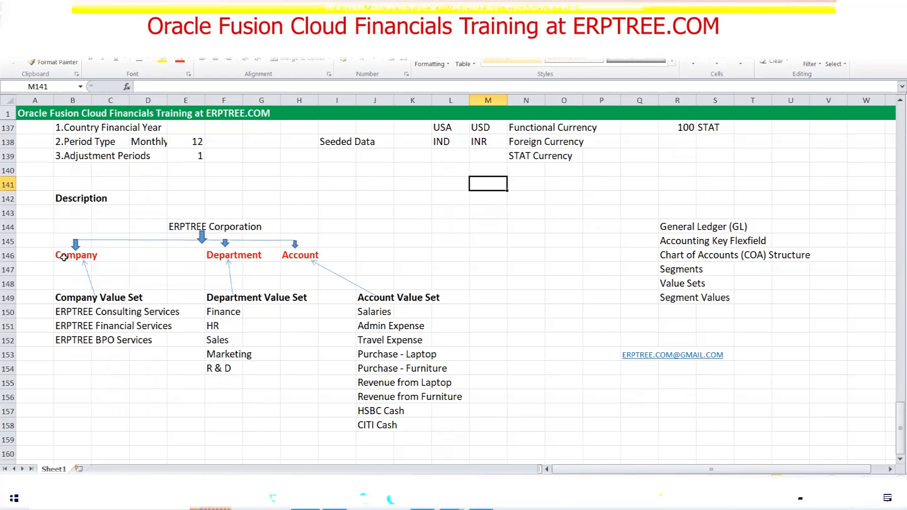
left_click_drag(64, 257, 307, 251)
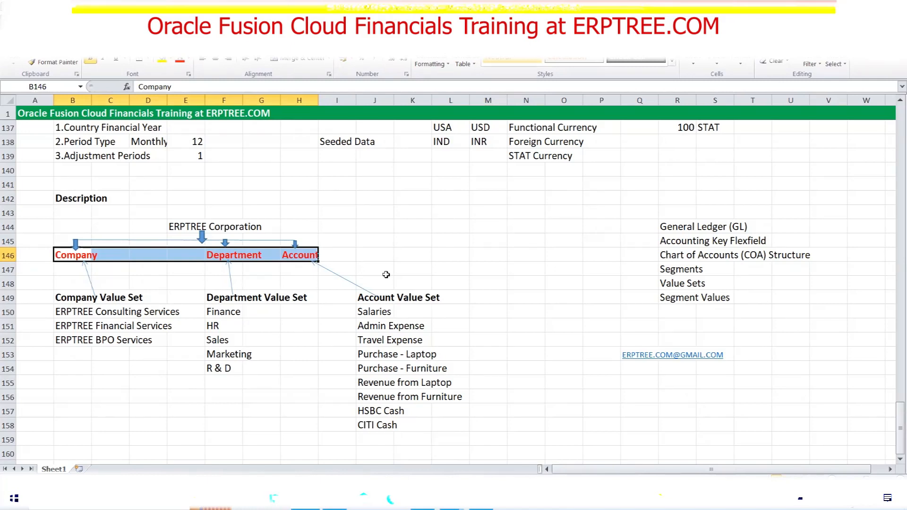
left_click(395, 252)
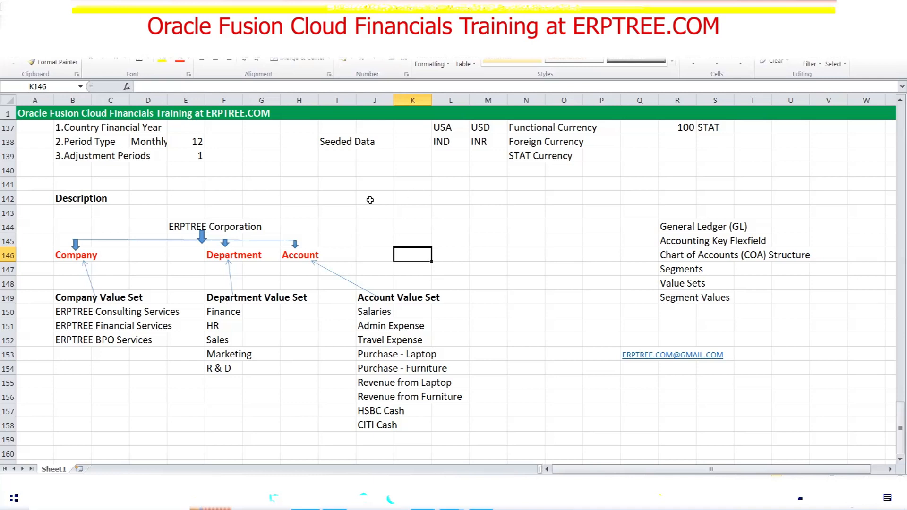
Scroll back up to the Day-5 notes, then cancel the unsaved Oracle Fusion Manage Currencies page
scroll(370, 200, "up", 2)
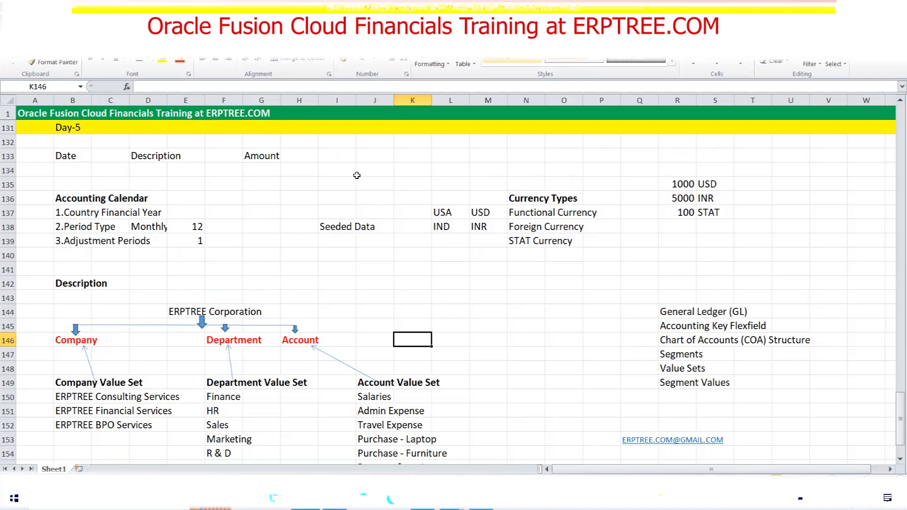
left_click(297, 183)
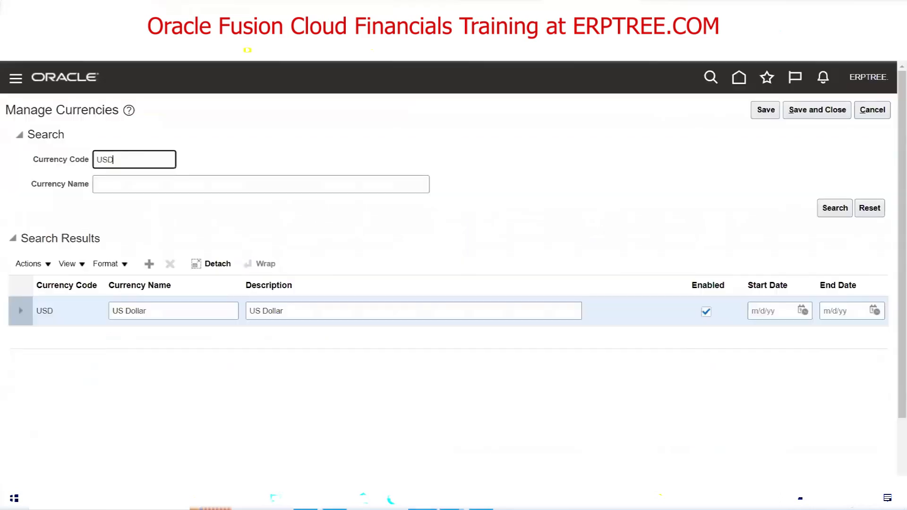
left_click(872, 109)
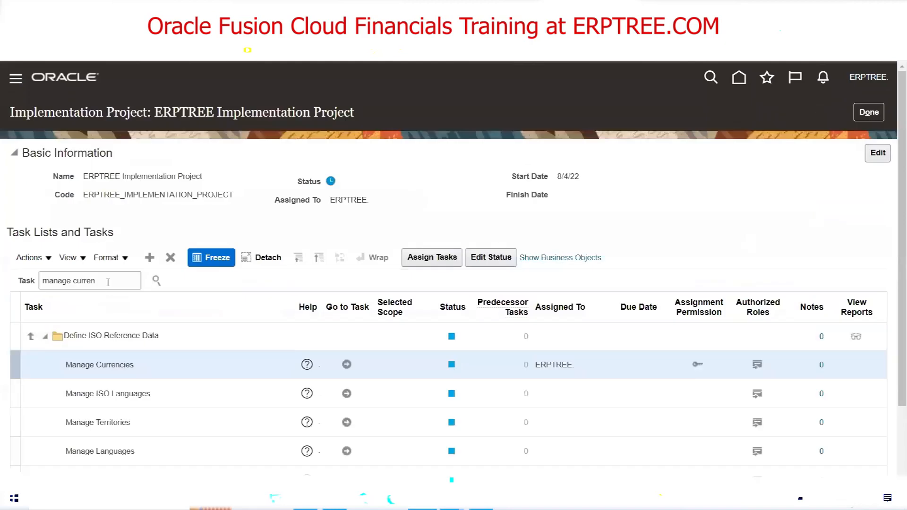
Search tasks for 'ACCOUNTING CAL' and open the Financials Manage Accounting Calendars task
double_click(107, 281)
triple_click(108, 281)
type("ACCOUNTING CAL")
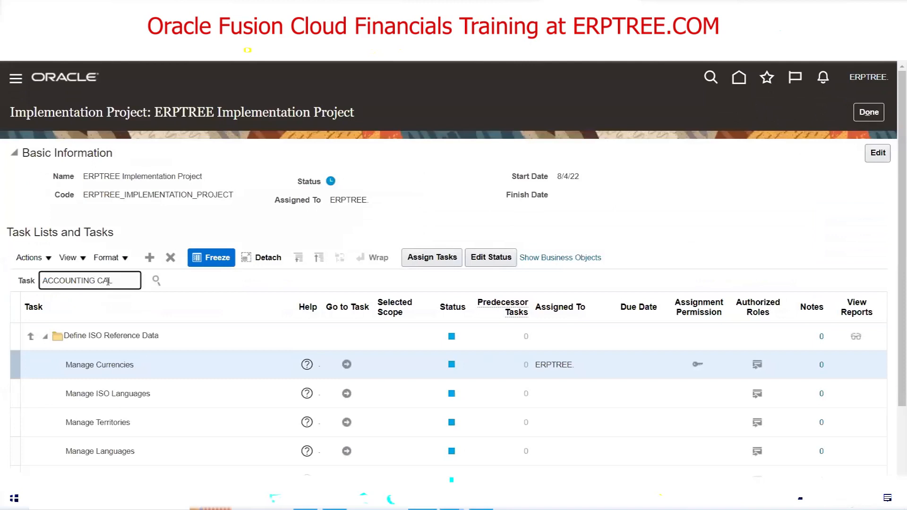
key("Return")
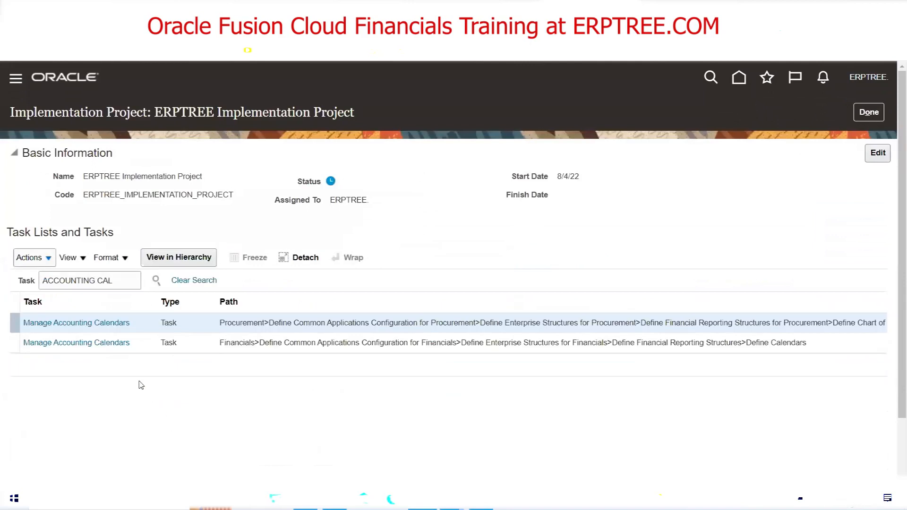
left_click(108, 347)
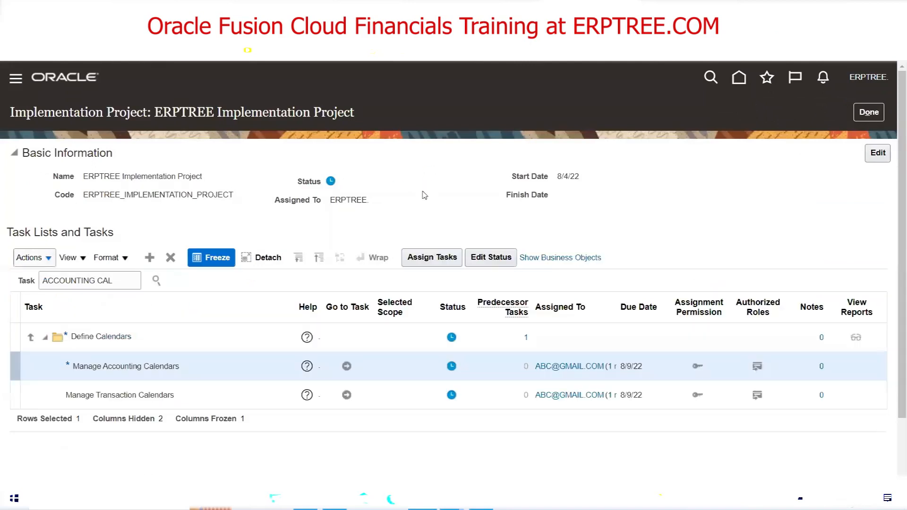
left_click(347, 366)
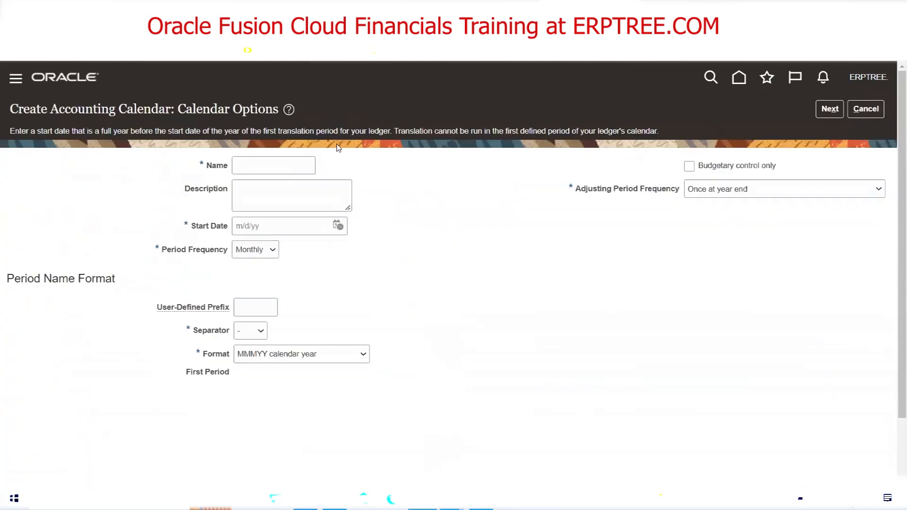
Name the new accounting calendar SDFA and set its start date to 1/1/22
left_click(281, 166)
type("SDFA")
key("Tab")
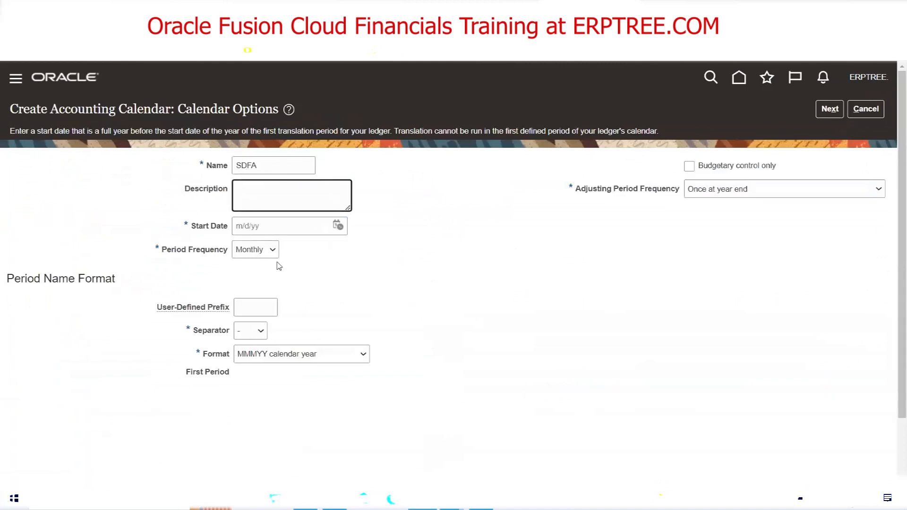
left_click(338, 226)
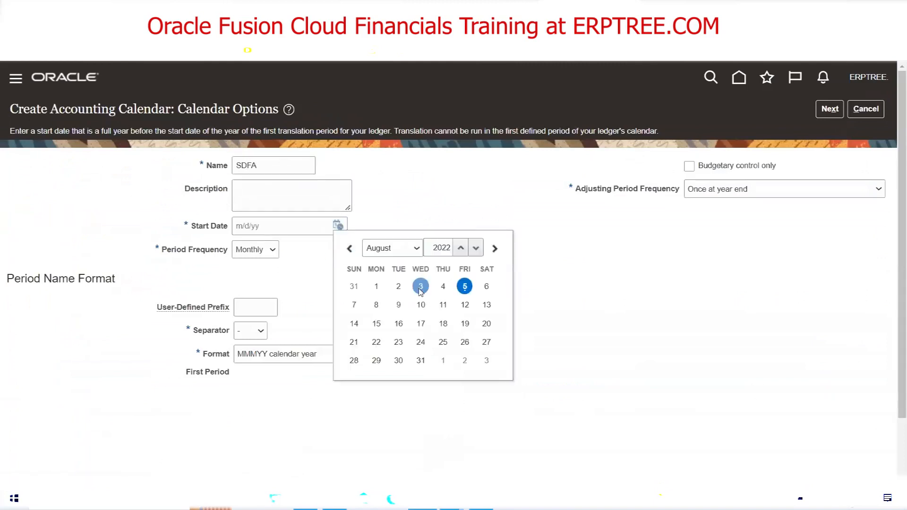
left_click(399, 248)
left_click(397, 263)
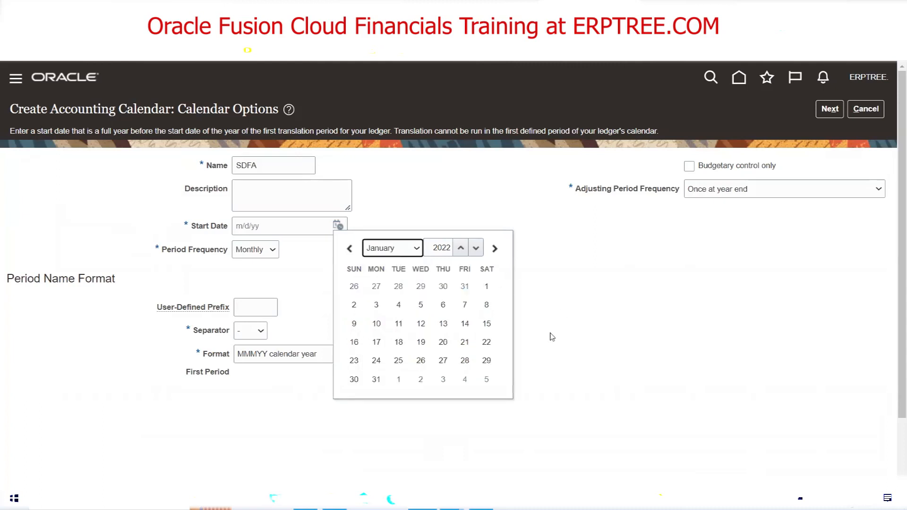
left_click(486, 287)
Set the adjusting period frequency to Other with 6 adjusting periods
left_click(833, 189)
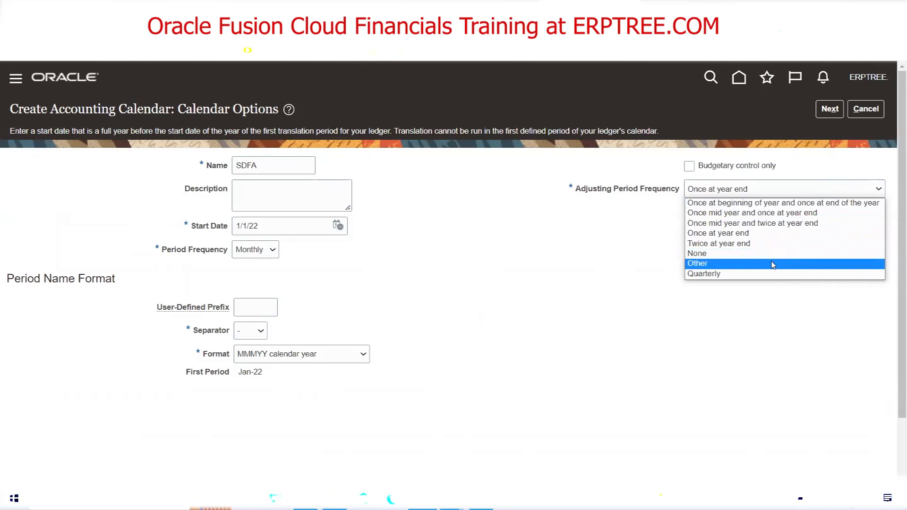
left_click(771, 263)
left_click(703, 215)
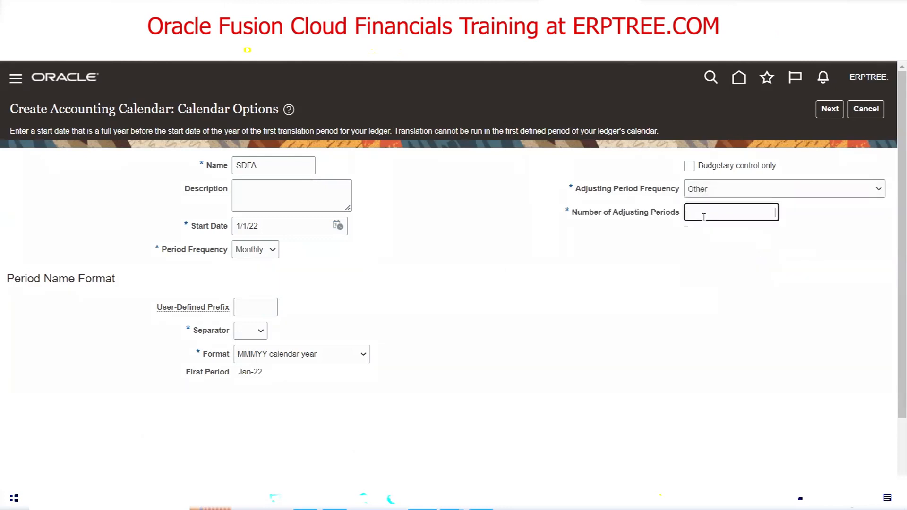
type("6")
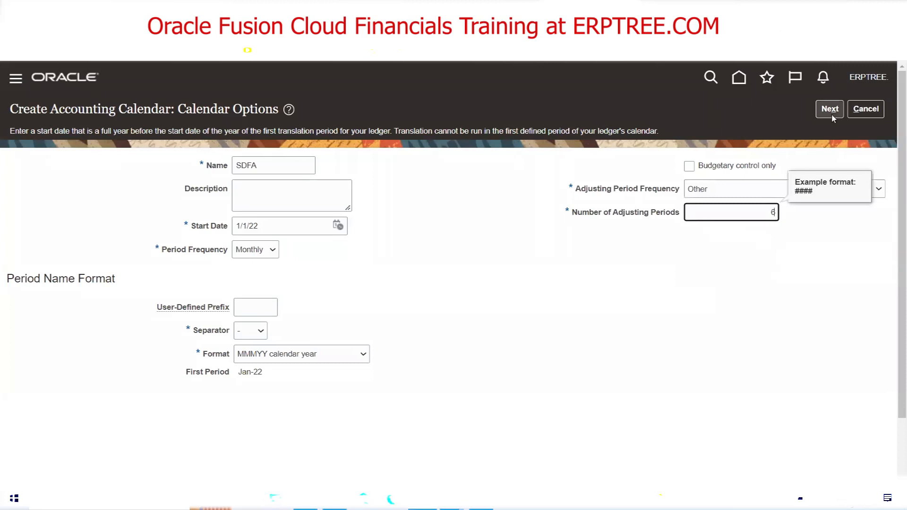
key("Tab")
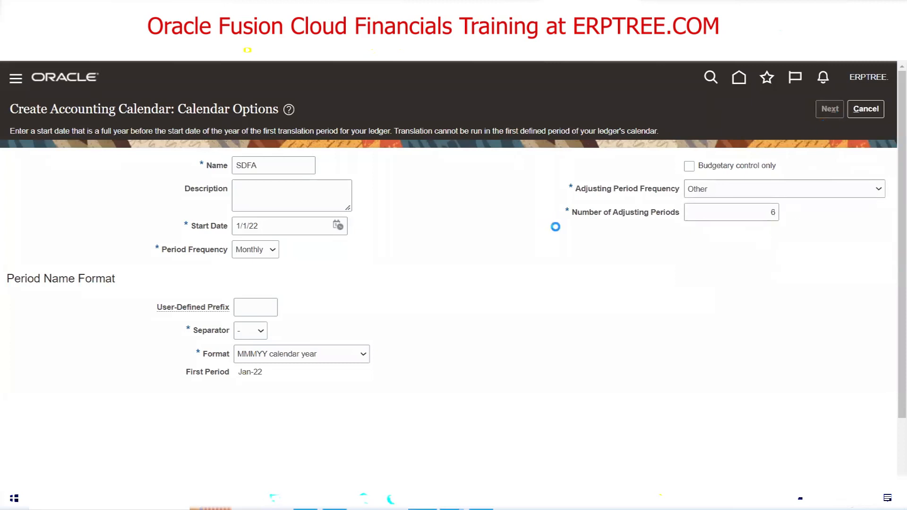
scroll(470, 225, "down", 8)
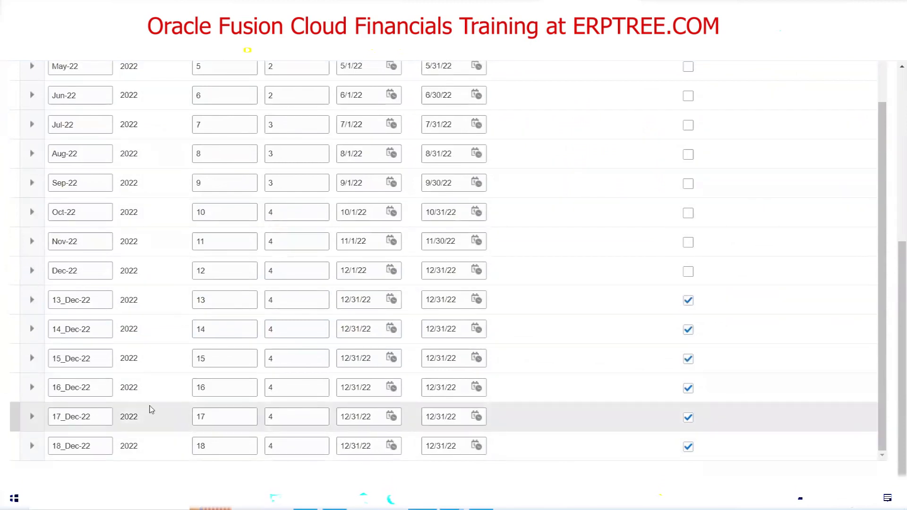
Rename period 13_Dec-22 to Jan-23 and make it a non-adjusting period
left_click(95, 301)
left_click_drag(102, 301, 32, 305)
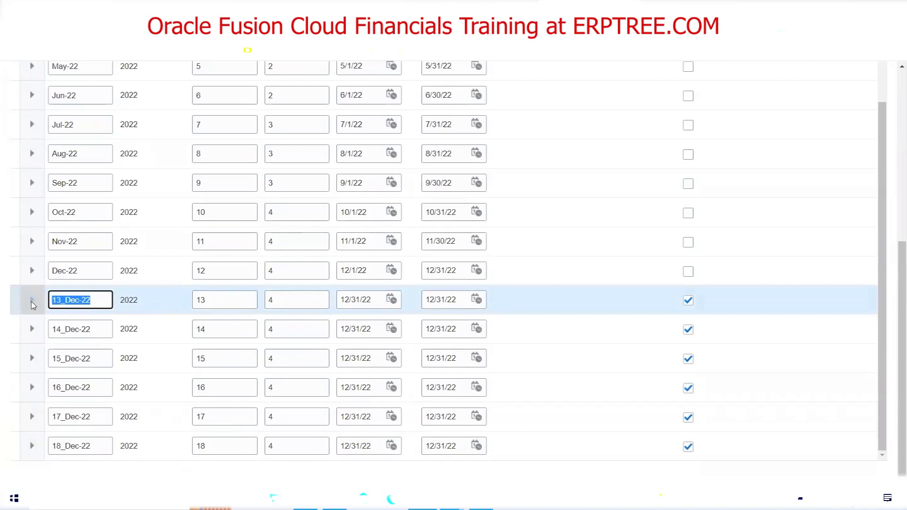
key("BackSpace")
type("Jan-23")
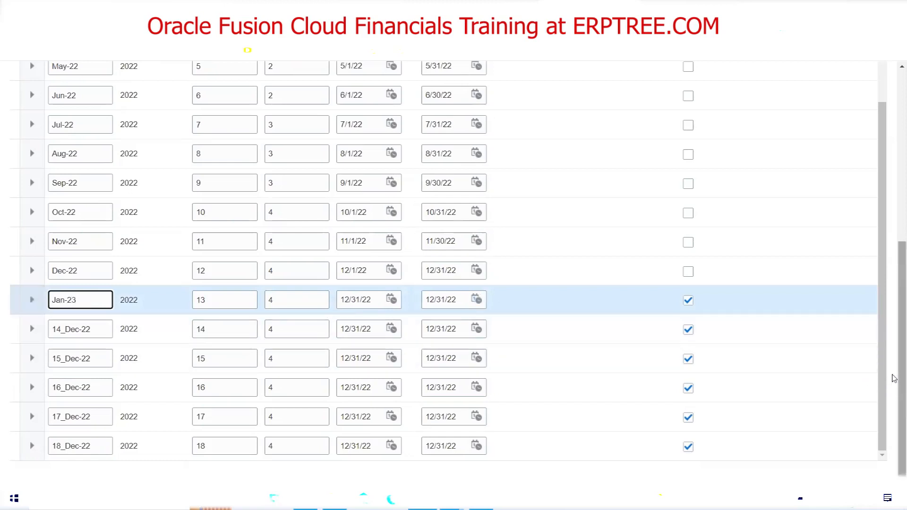
left_click(688, 300)
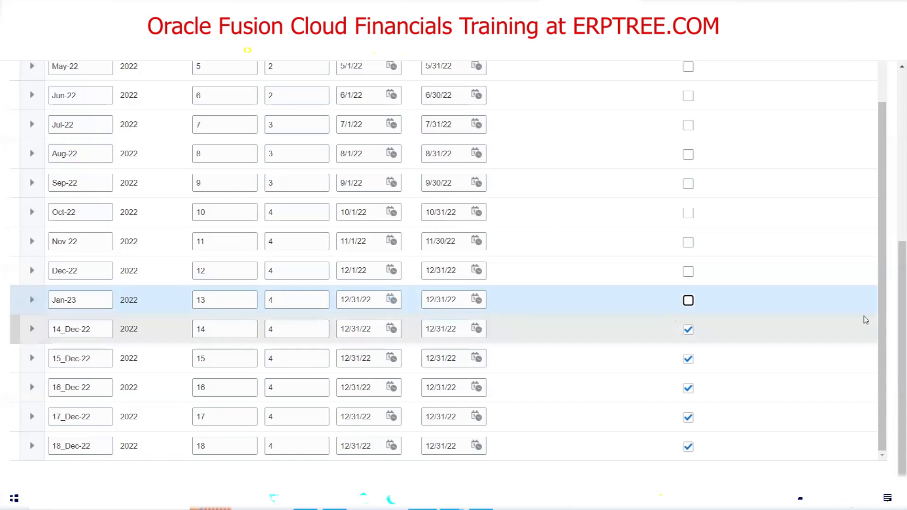
Abandon the SDFA calendar without saving and return to the task list
scroll(893, 219, "up", 3)
scroll(892, 218, "up", 4)
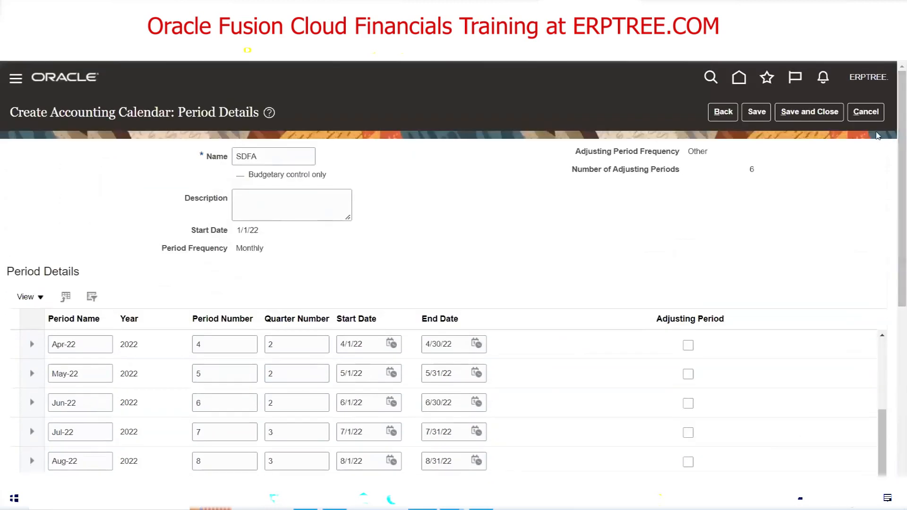
left_click(866, 112)
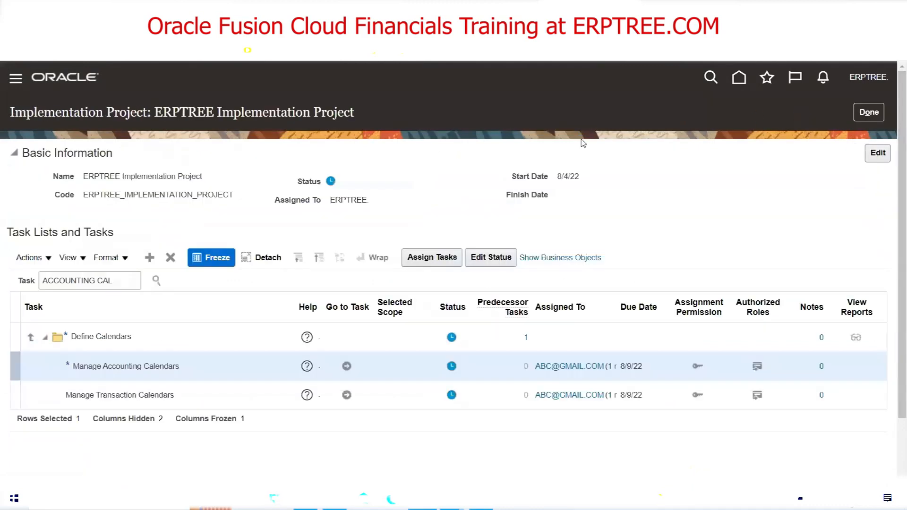
Close the ERPTREE implementation project with Done to return to the Implementation Projects overview
left_click(874, 119)
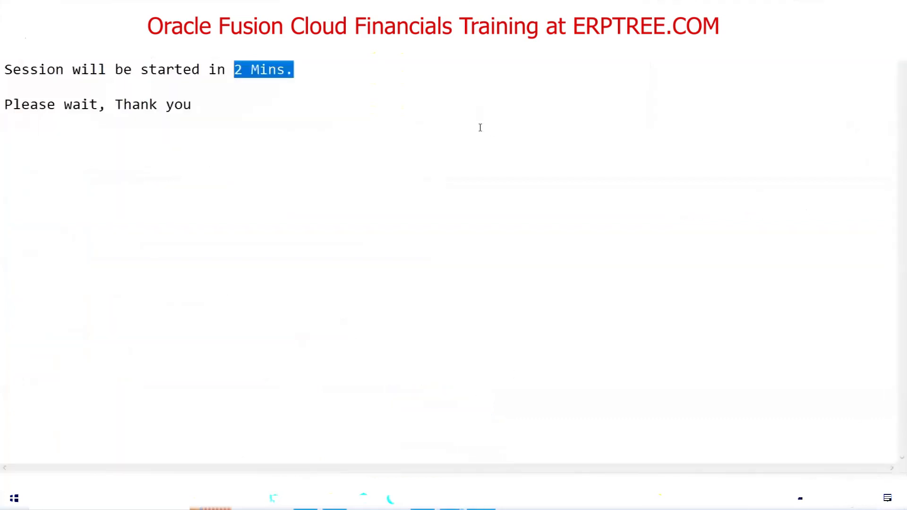
Overwrite the session-waiting note in Notepad with a person's name, then bring the Oracle overview page forward
key("ctrl+a")
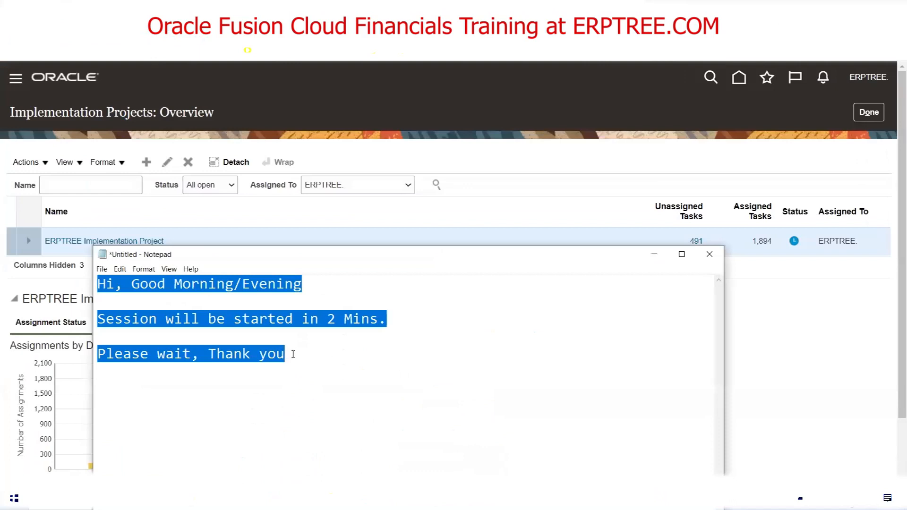
type("Afroz")
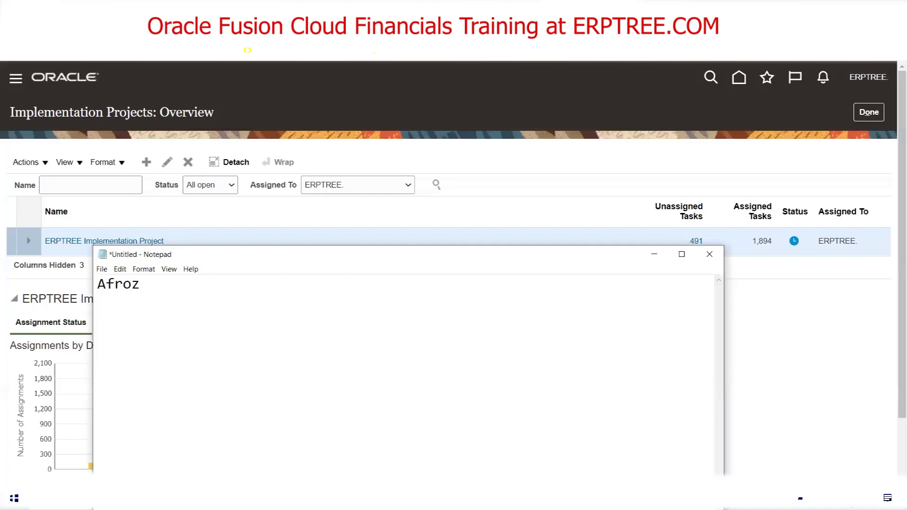
left_click(333, 205)
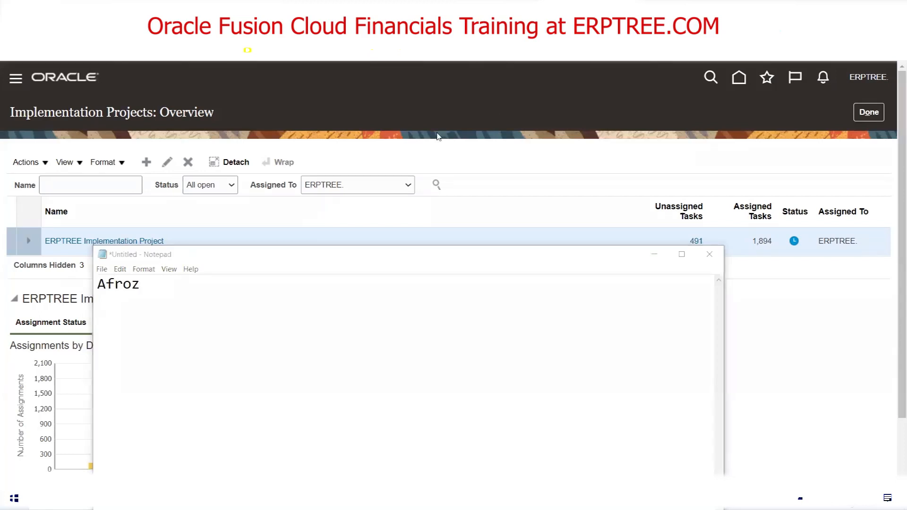
left_click(293, 110)
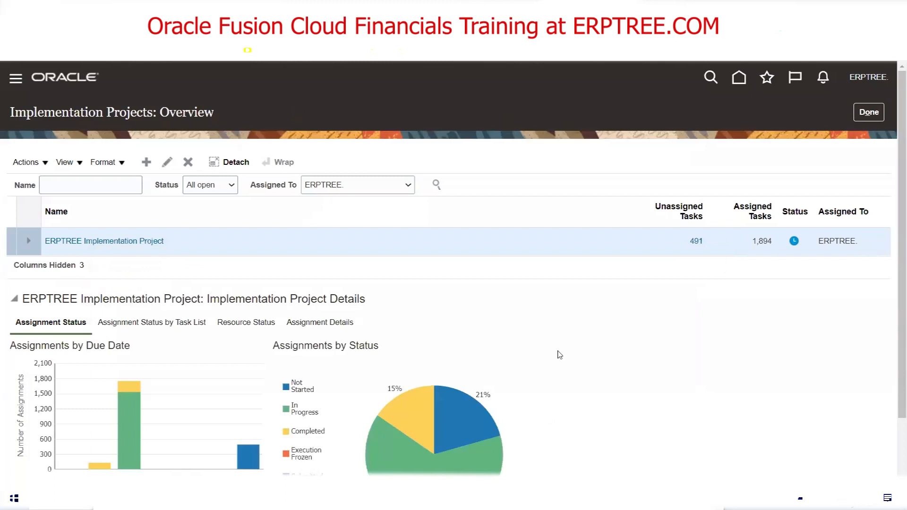